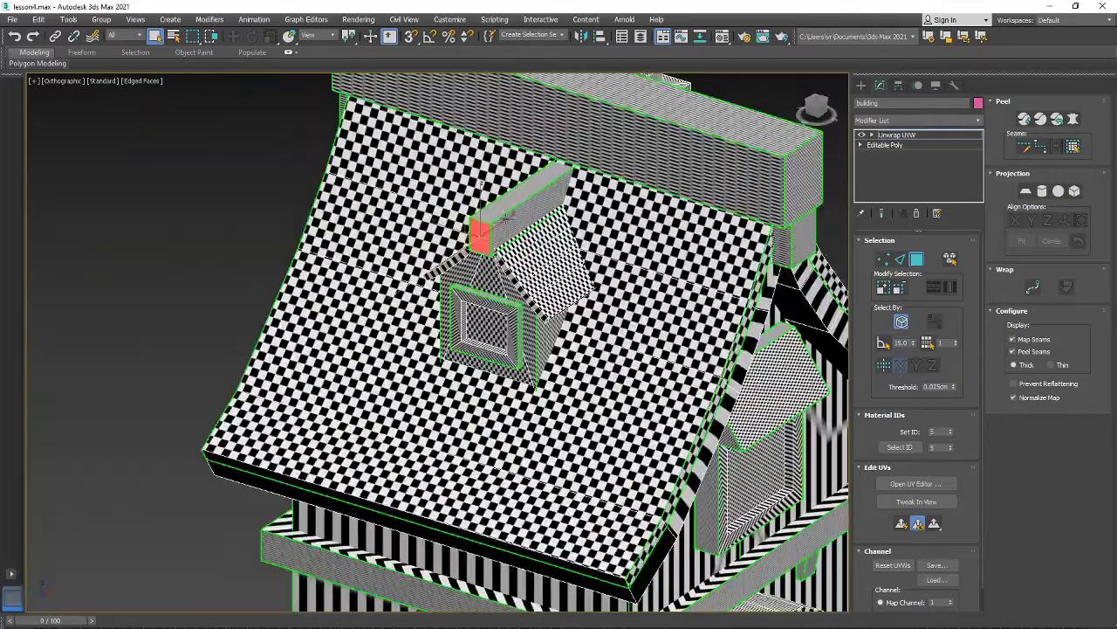
- Open the UV editor for the building's Unwrap UVW modifier with the dormer ridge end face in view
{"action": "scroll", "coordinate": [484, 254], "scroll_direction": "up", "scroll_amount": 4}
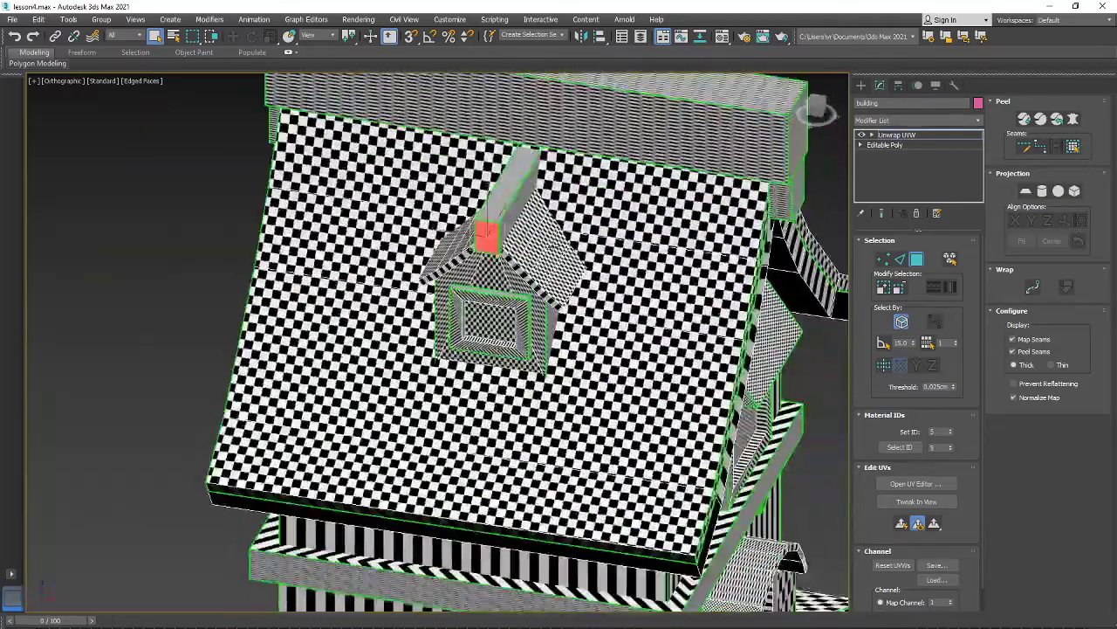
{"action": "scroll", "coordinate": [510, 230], "scroll_direction": "up", "scroll_amount": 2}
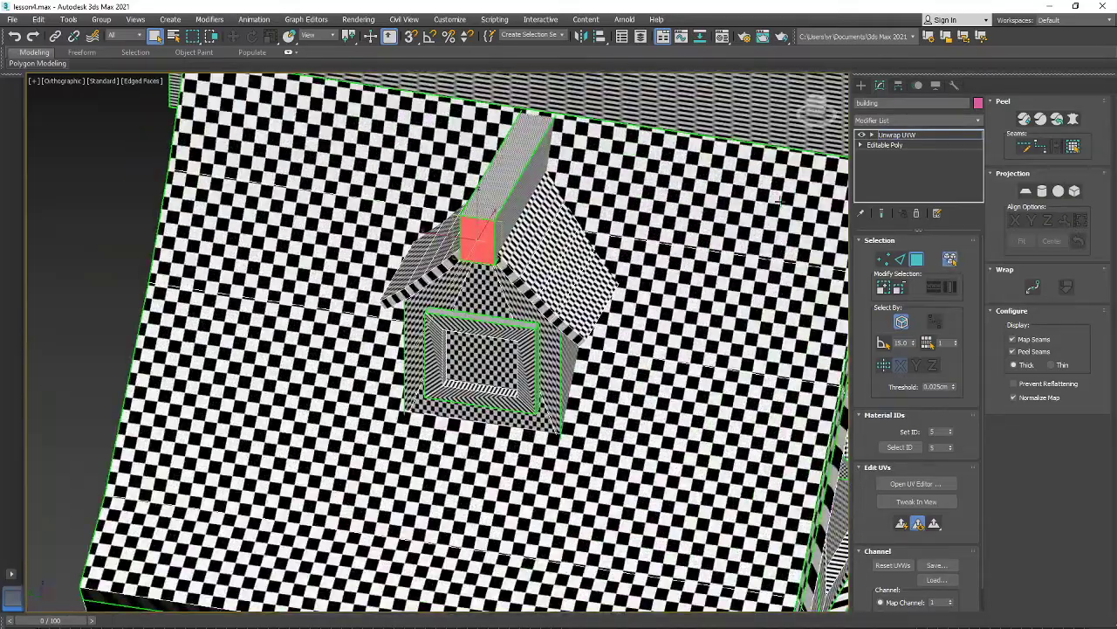
{"action": "left_click", "coordinate": [915, 483]}
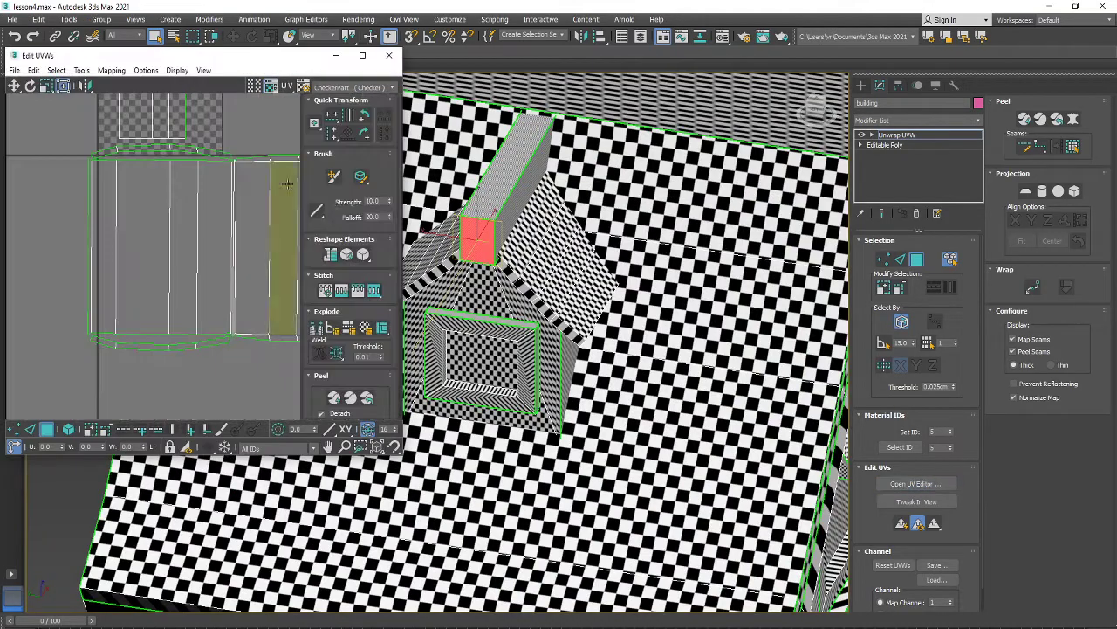
{"action": "scroll", "coordinate": [137, 270], "scroll_direction": "up", "scroll_amount": 5}
{"action": "scroll", "coordinate": [501, 264], "scroll_direction": "down", "scroll_amount": 5}
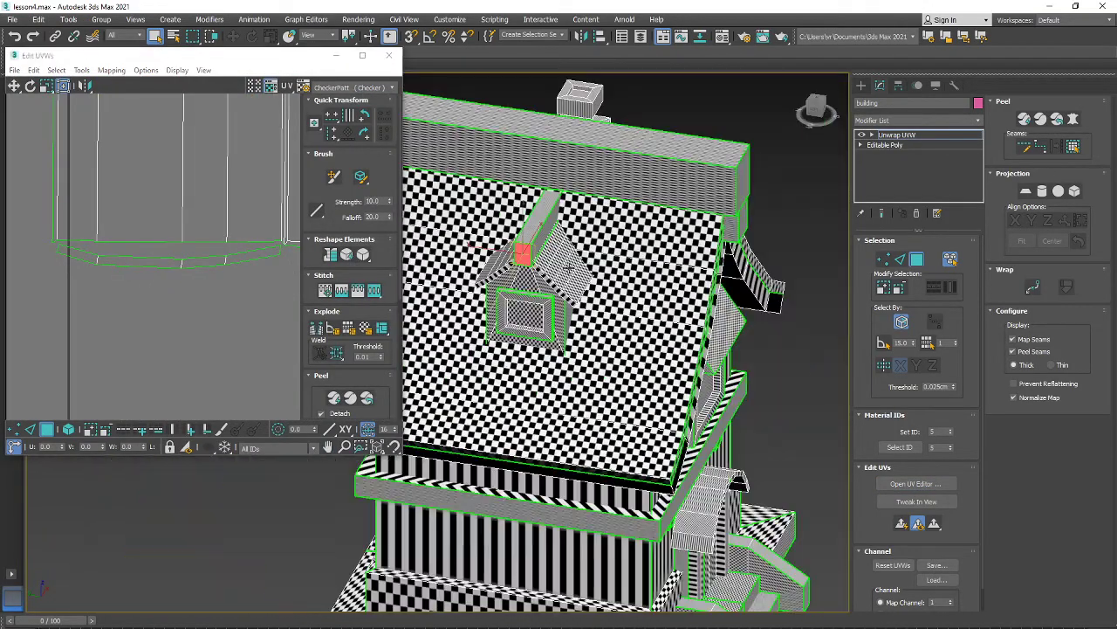
- Examine the checker pattern on the main roof slope and its lower corner alongside the roof's UV shell
{"action": "middle_click_drag", "start_coordinate": [501, 264], "coordinate": [571, 321], "text": "alt"}
{"action": "scroll", "coordinate": [220, 225], "scroll_direction": "down", "scroll_amount": 3}
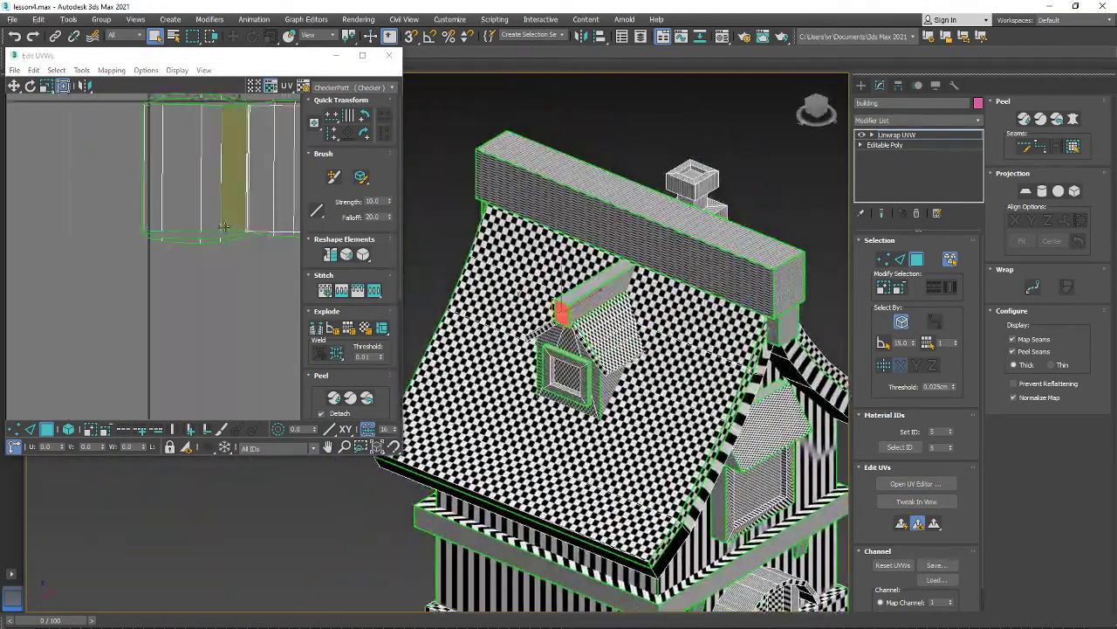
{"action": "middle_click_drag", "start_coordinate": [220, 225], "coordinate": [202, 279]}
{"action": "scroll", "coordinate": [201, 277], "scroll_direction": "up", "scroll_amount": 3}
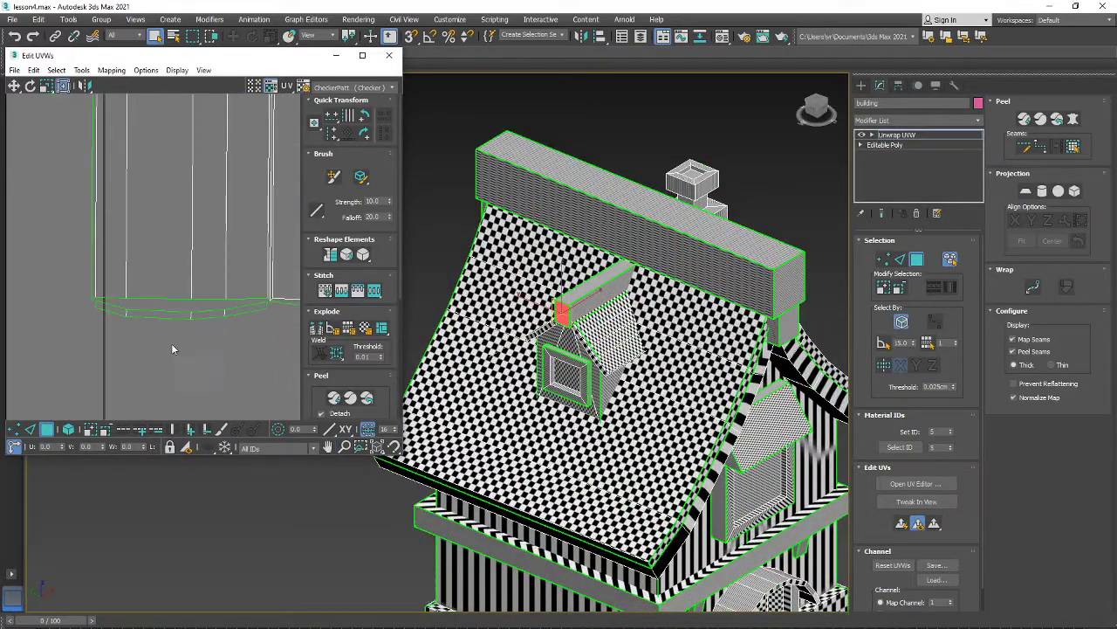
{"action": "middle_click_drag", "start_coordinate": [759, 524], "coordinate": [635, 422], "text": "alt"}
{"action": "scroll", "coordinate": [723, 502], "scroll_direction": "up", "scroll_amount": 3}
{"action": "scroll", "coordinate": [635, 422], "scroll_direction": "up", "scroll_amount": 3}
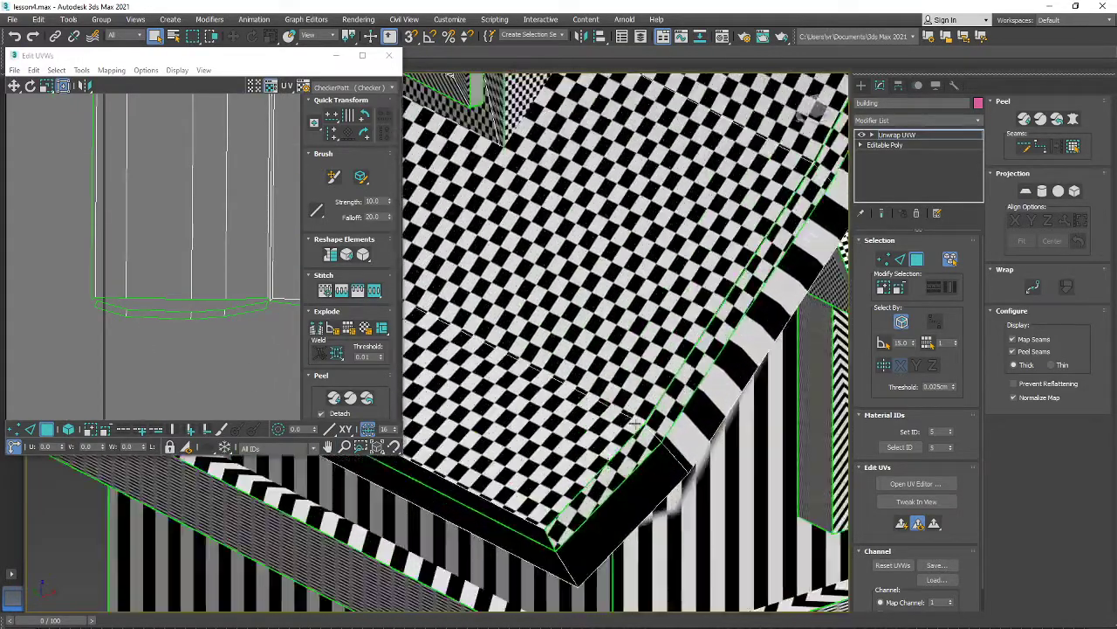
{"action": "scroll", "coordinate": [584, 509], "scroll_direction": "down", "scroll_amount": 5}
{"action": "middle_click_drag", "start_coordinate": [583, 509], "coordinate": [818, 489], "text": "alt"}
- Detach the edge vertices of the narrow strip along the roof slope's lower edge from the roof's UV shell
{"action": "left_click", "coordinate": [660, 458]}
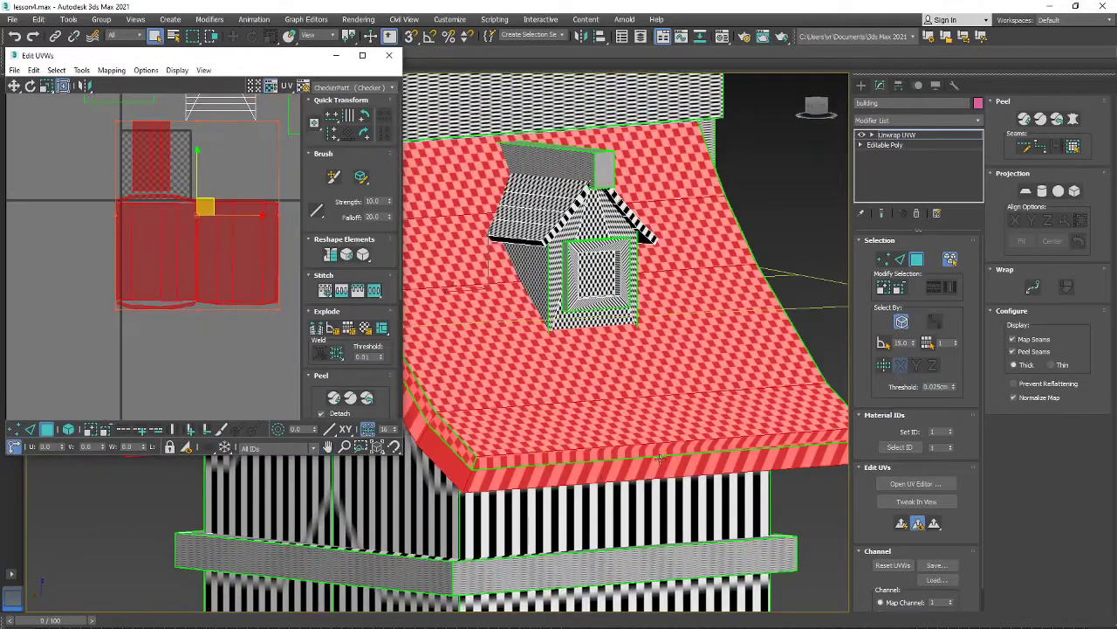
{"action": "scroll", "coordinate": [587, 463], "scroll_direction": "up", "scroll_amount": 3}
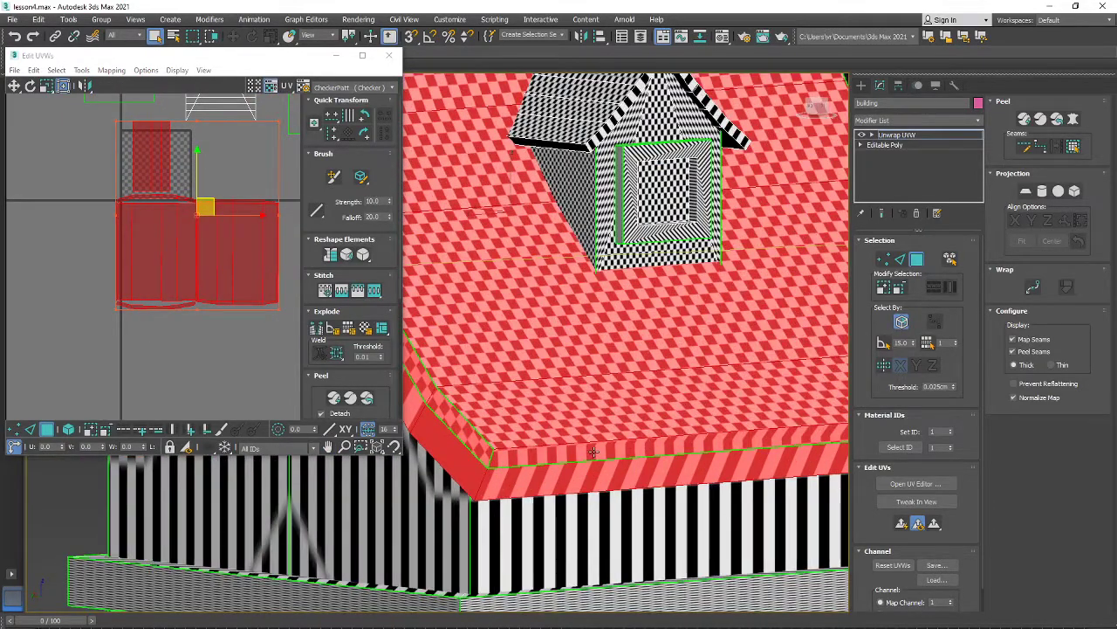
{"action": "left_click", "coordinate": [593, 451]}
{"action": "scroll", "coordinate": [595, 452], "scroll_direction": "down", "scroll_amount": 4}
{"action": "mouse_move", "coordinate": [595, 452]}
{"action": "middle_mouse_down", "text": "alt"}
{"action": "mouse_move", "coordinate": [563, 455]}
{"action": "mouse_move", "coordinate": [596, 460]}
{"action": "middle_mouse_up", "text": "alt"}
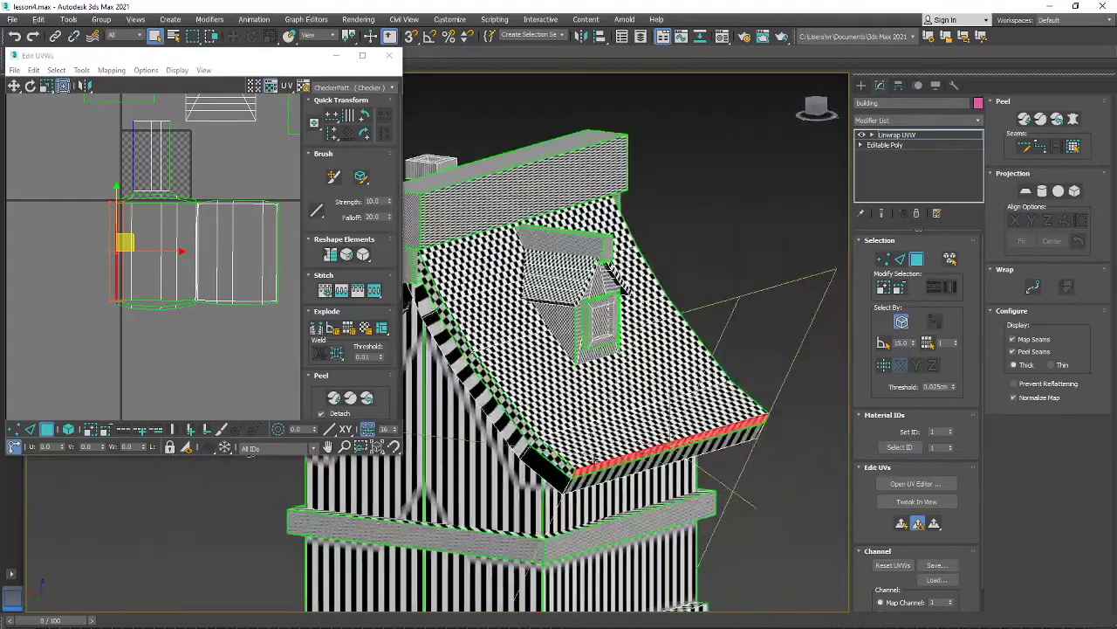
{"action": "scroll", "coordinate": [596, 460], "scroll_direction": "up", "scroll_amount": 4}
{"action": "scroll", "coordinate": [609, 433], "scroll_direction": "up", "scroll_amount": 2}
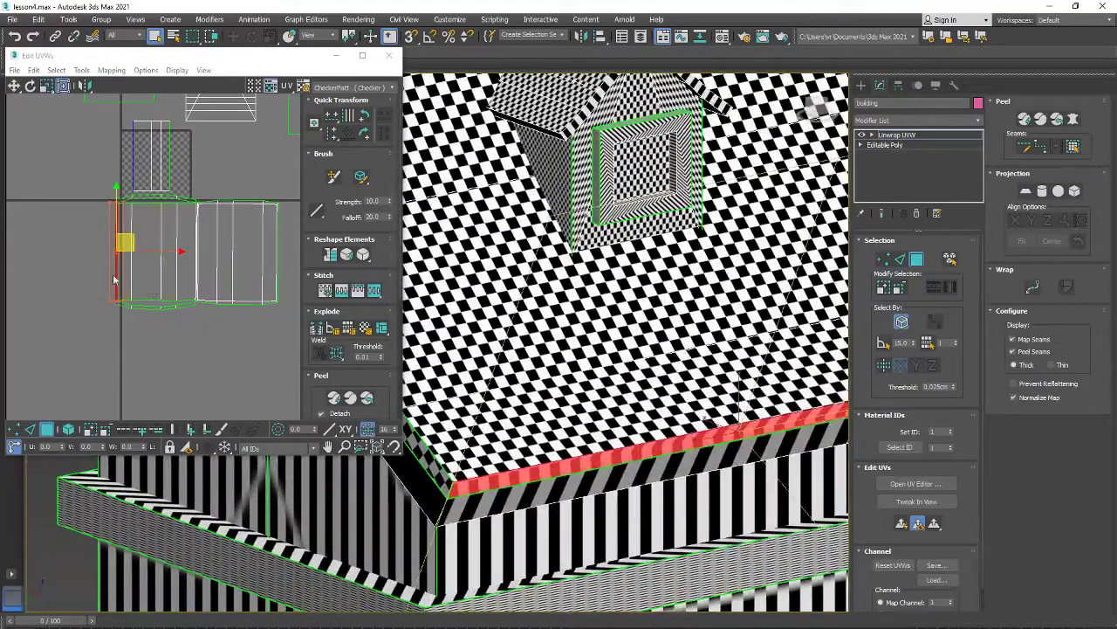
{"action": "scroll", "coordinate": [113, 279], "scroll_direction": "up", "scroll_amount": 3}
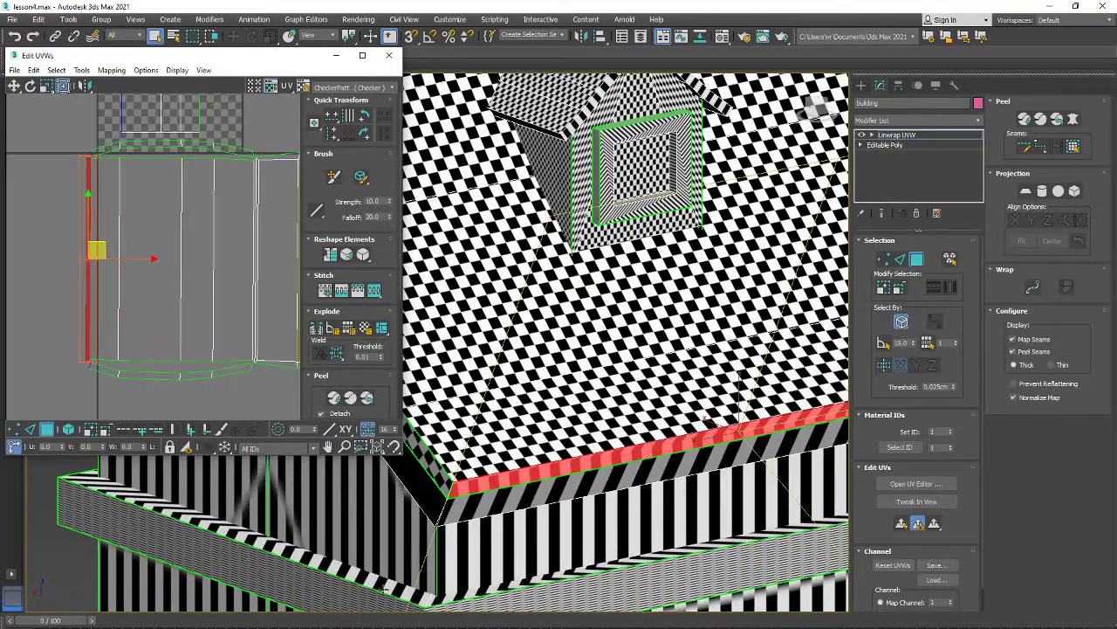
{"action": "scroll", "coordinate": [565, 517], "scroll_direction": "down", "scroll_amount": 4}
{"action": "middle_click_drag", "start_coordinate": [571, 498], "coordinate": [419, 401], "text": "alt"}
{"action": "scroll", "coordinate": [644, 409], "scroll_direction": "down", "scroll_amount": 1}
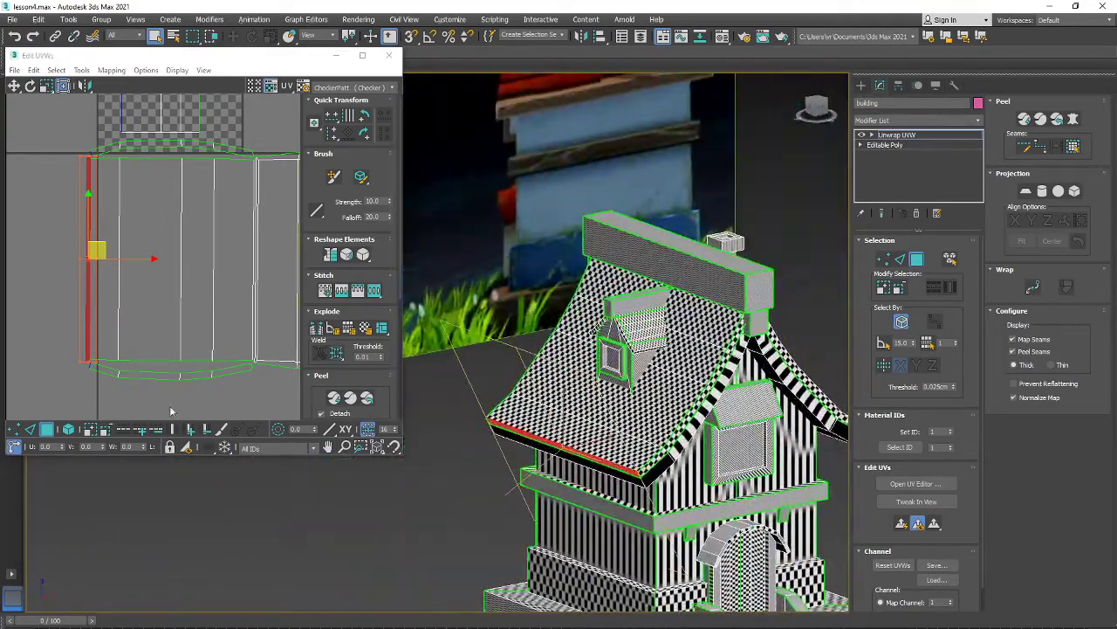
{"action": "scroll", "coordinate": [98, 319], "scroll_direction": "up", "scroll_amount": 2}
{"action": "mouse_move", "coordinate": [137, 252]}
{"action": "middle_mouse_down"}
{"action": "mouse_move", "coordinate": [158, 327]}
{"action": "mouse_move", "coordinate": [144, 259]}
{"action": "middle_mouse_up"}
{"action": "scroll", "coordinate": [156, 321], "scroll_direction": "down", "scroll_amount": 2}
{"action": "right_click", "coordinate": [126, 272]}
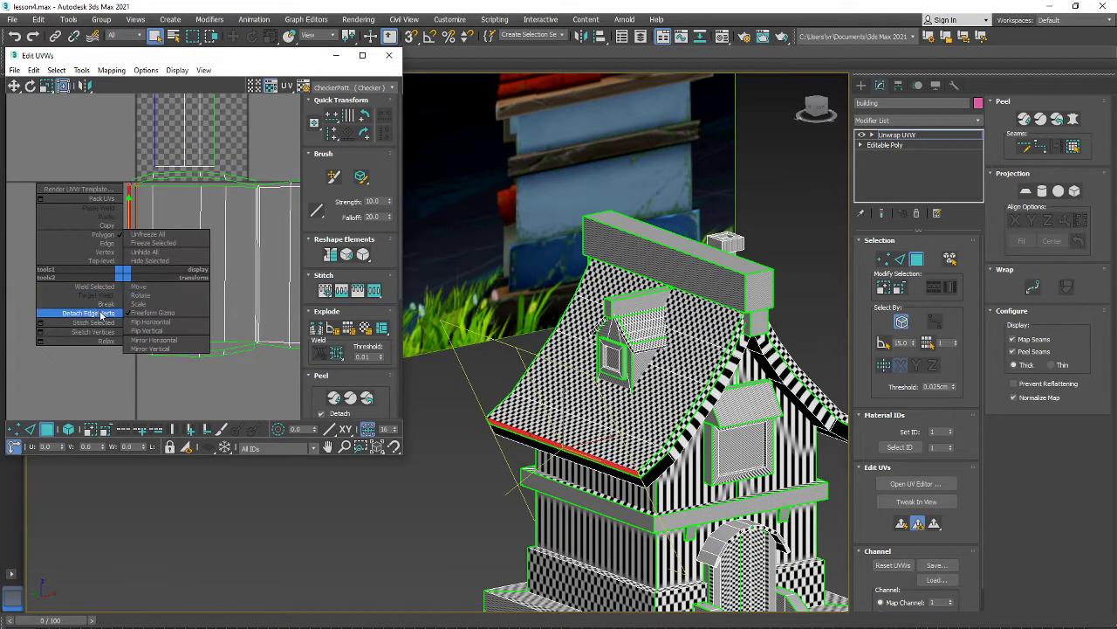
{"action": "left_click", "coordinate": [102, 313]}
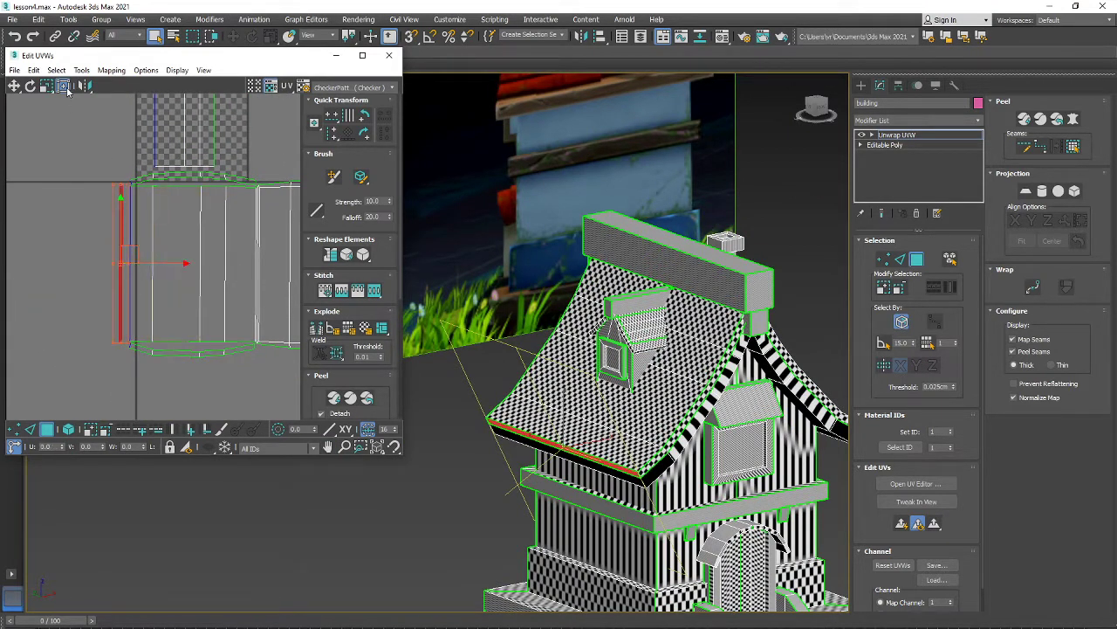
- Open the Relax tool and start relaxing the detached strip with Relax By Polygon Angles
{"action": "left_click", "coordinate": [81, 70]}
{"action": "left_click", "coordinate": [105, 267]}
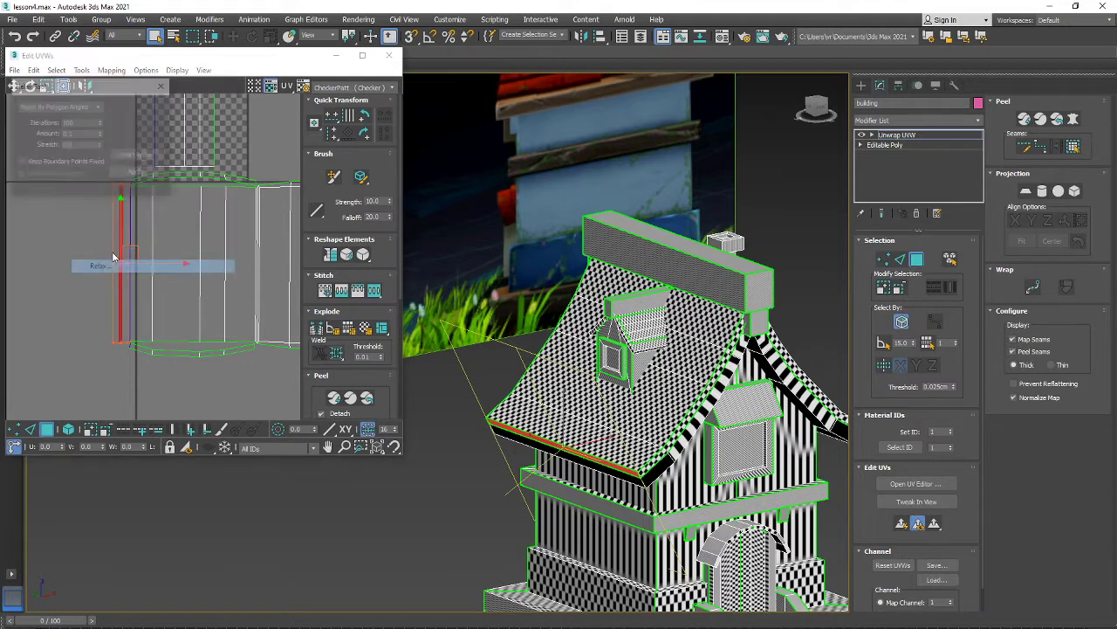
{"action": "left_click", "coordinate": [138, 156]}
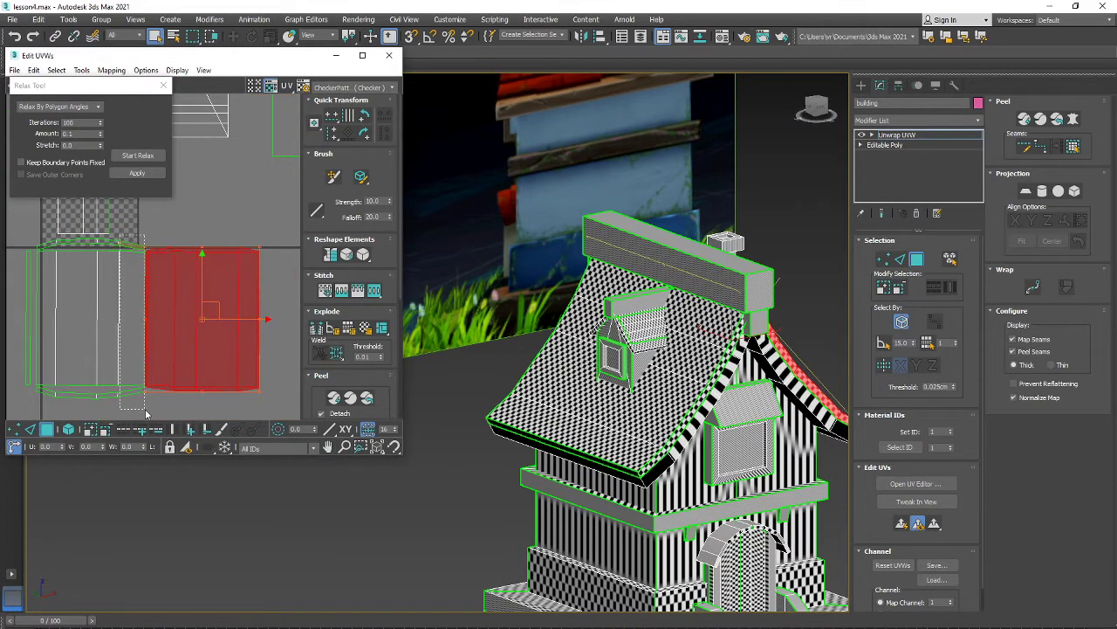
- Break the opposite roof slope's panel out of the shared UV shell and shift it sideways to leave a gap
{"action": "left_click_drag", "start_coordinate": [146, 415], "coordinate": [147, 414], "text": "alt"}
{"action": "scroll", "coordinate": [205, 340], "scroll_direction": "up", "scroll_amount": 2}
{"action": "middle_click_drag", "start_coordinate": [220, 338], "coordinate": [176, 333]}
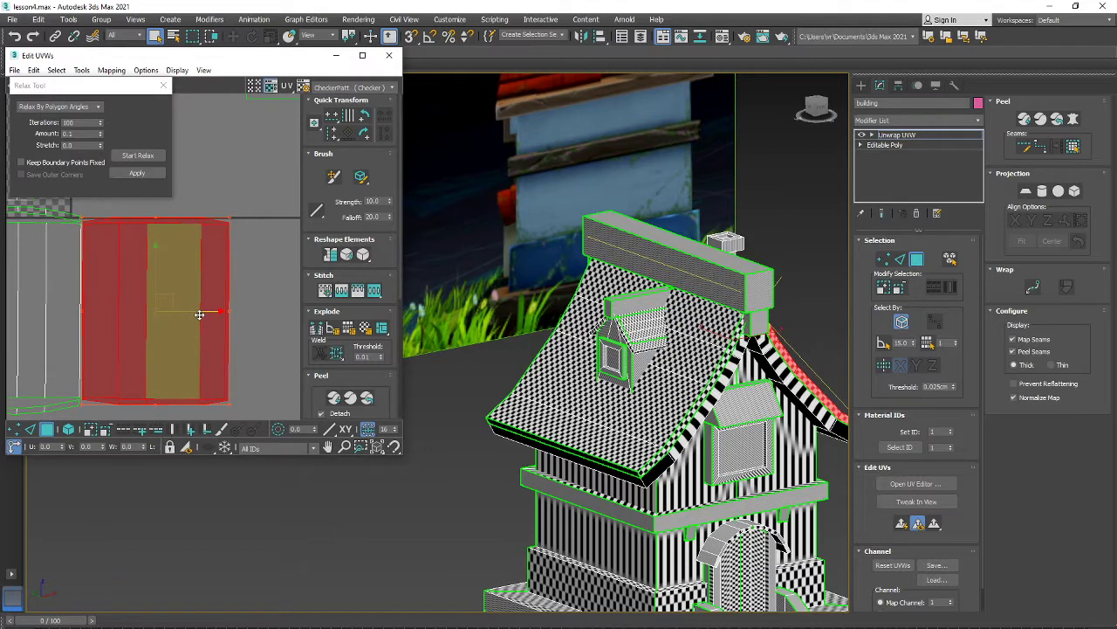
{"action": "left_click", "coordinate": [201, 311], "text": "alt"}
{"action": "left_click", "coordinate": [198, 317]}
{"action": "key", "text": "3"}
{"action": "scroll", "coordinate": [192, 385], "scroll_direction": "down", "scroll_amount": 3}
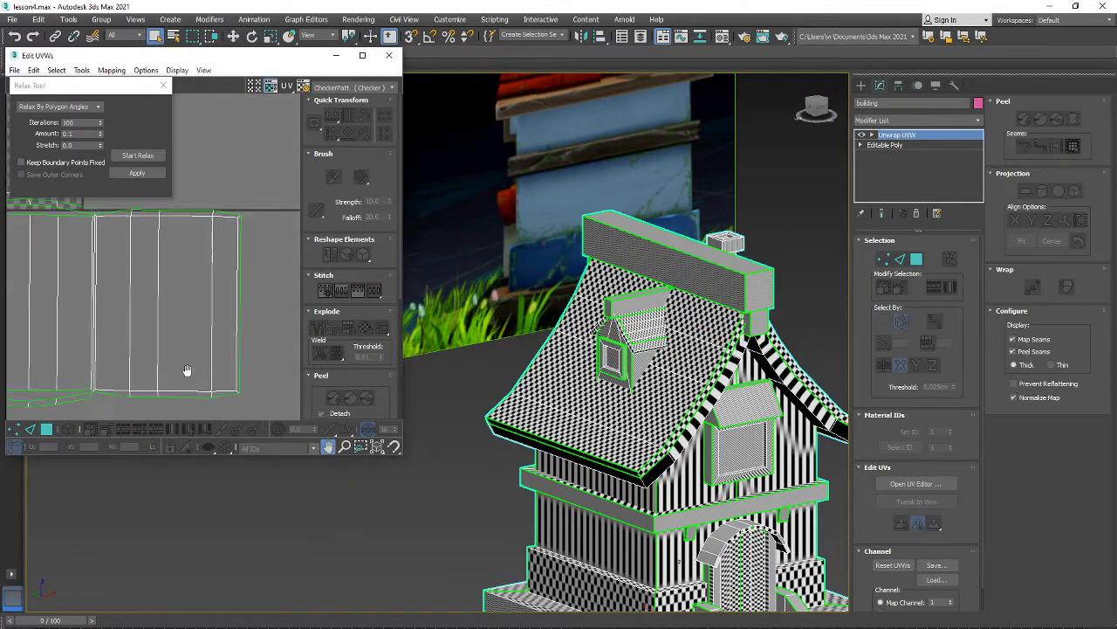
{"action": "key", "text": "3"}
{"action": "left_click", "coordinate": [223, 342]}
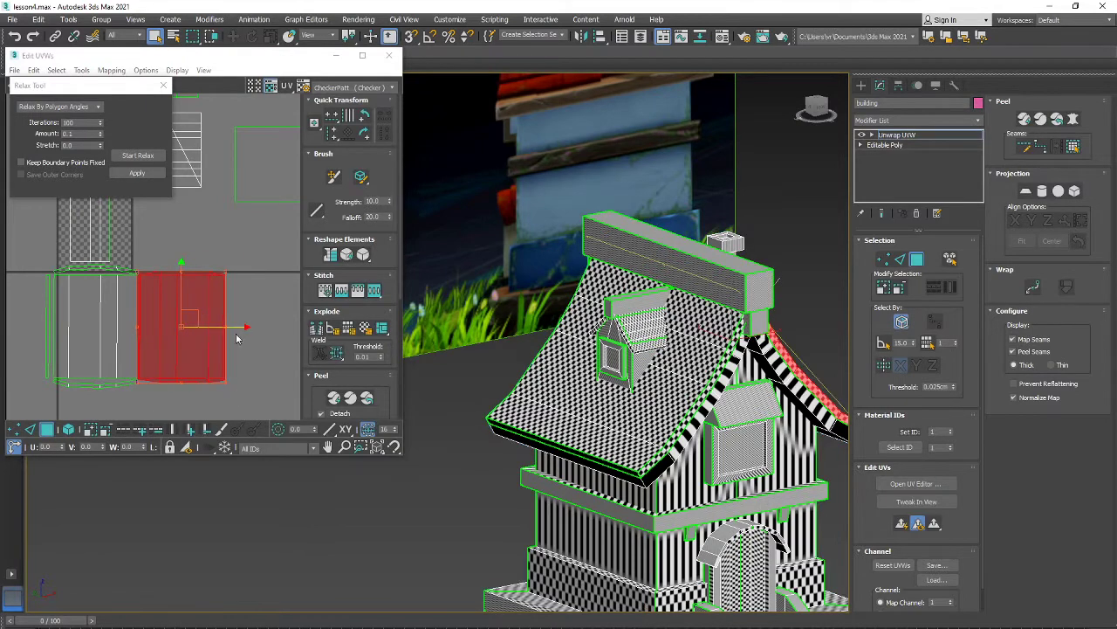
{"action": "right_click", "coordinate": [188, 329]}
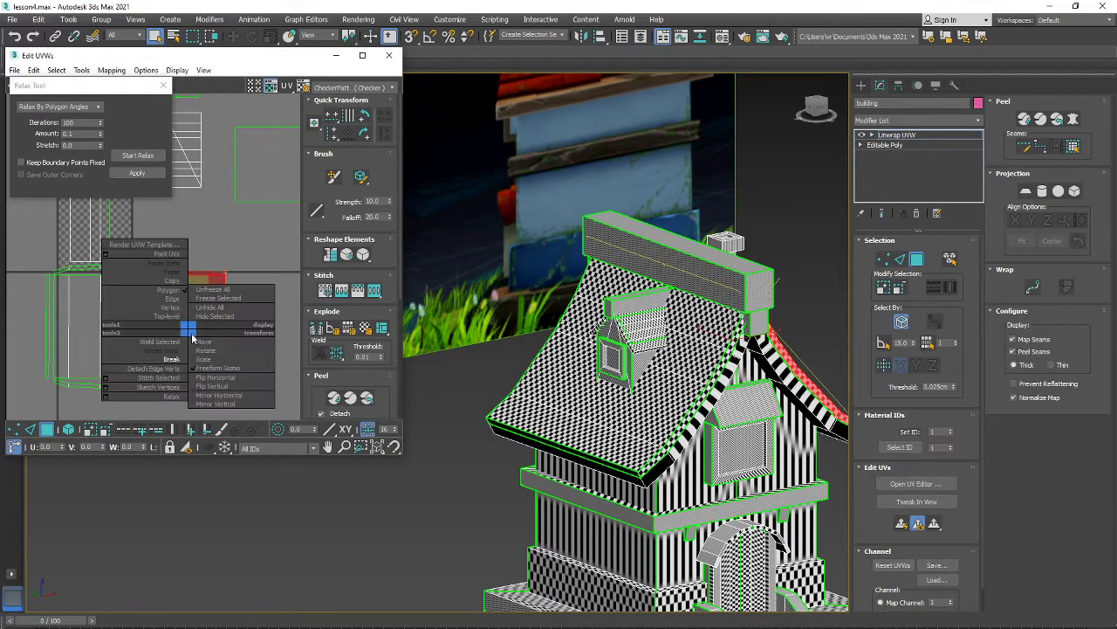
{"action": "left_click", "coordinate": [173, 358]}
{"action": "left_click_drag", "start_coordinate": [232, 327], "coordinate": [247, 325]}
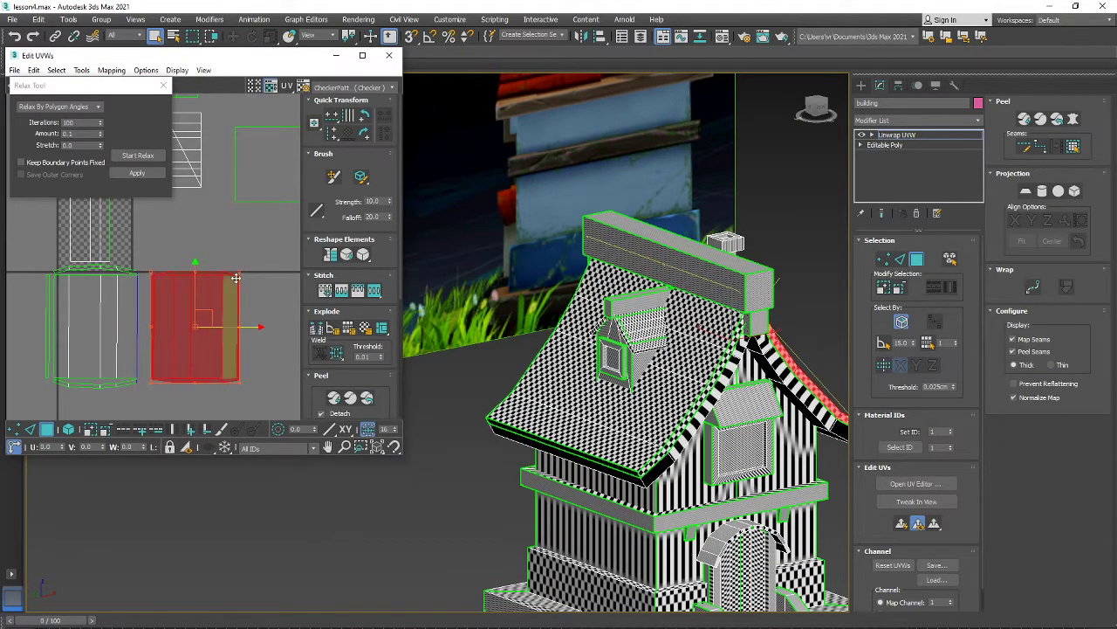
- Break the thin strip along the upper edge off the separated roof panel's UVs
{"action": "scroll", "coordinate": [260, 259], "scroll_direction": "up", "scroll_amount": 3}
{"action": "left_click_drag", "start_coordinate": [56, 282], "coordinate": [57, 281]}
{"action": "middle_click_drag", "start_coordinate": [60, 278], "coordinate": [103, 264]}
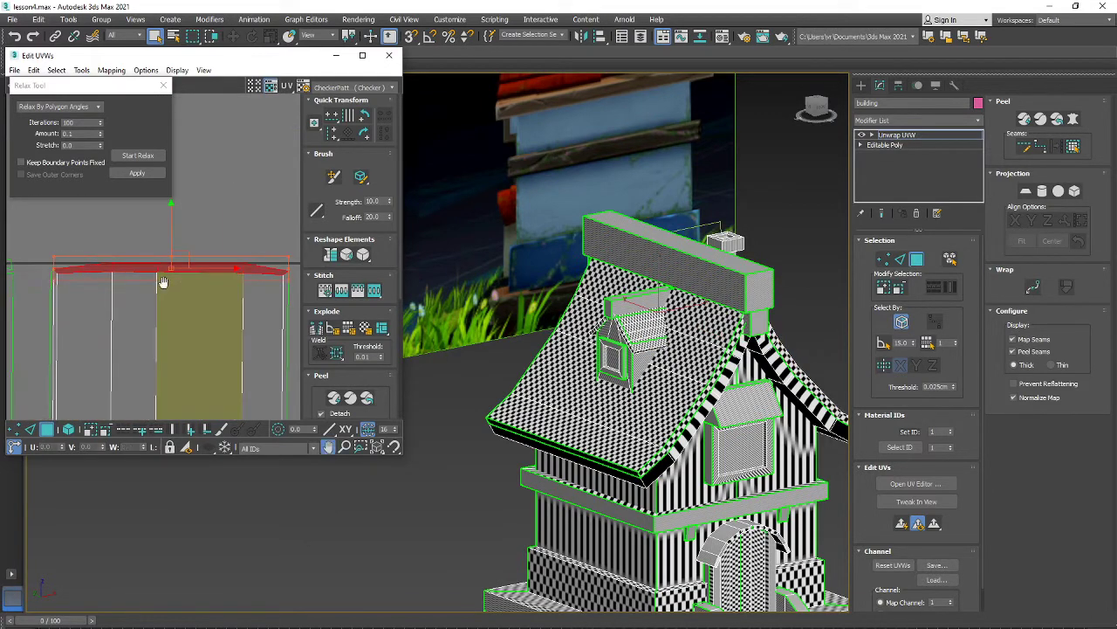
{"action": "middle_click_drag", "start_coordinate": [165, 281], "coordinate": [175, 356]}
{"action": "scroll", "coordinate": [155, 285], "scroll_direction": "down", "scroll_amount": 2}
{"action": "right_click", "coordinate": [146, 286]}
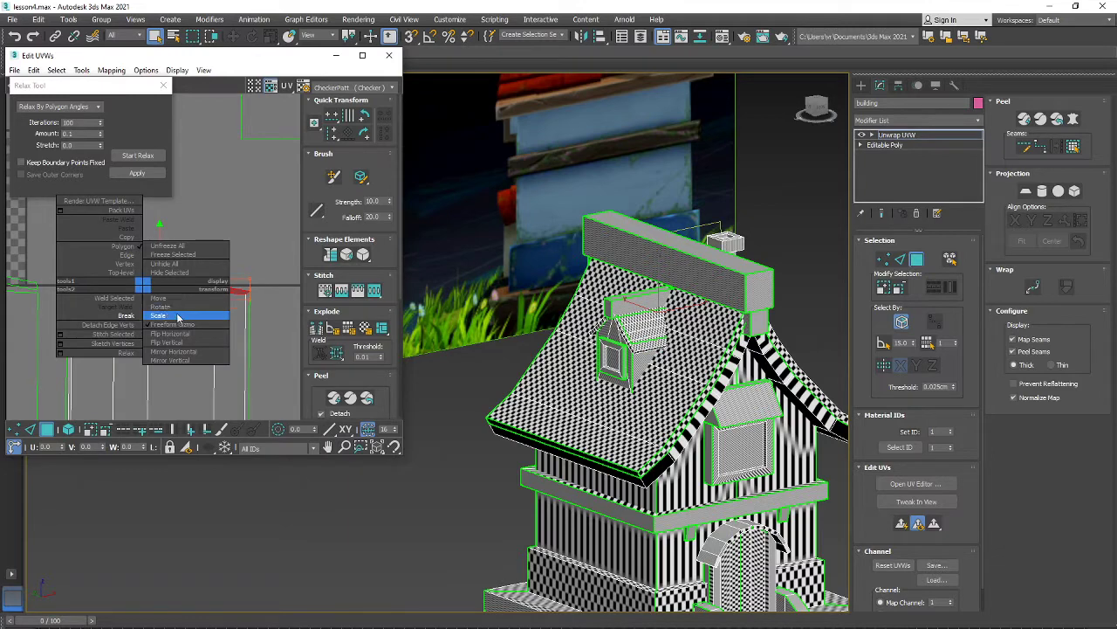
{"action": "left_click", "coordinate": [116, 317]}
{"action": "scroll", "coordinate": [237, 358], "scroll_direction": "down", "scroll_amount": 2}
{"action": "middle_click_drag", "start_coordinate": [241, 384], "coordinate": [259, 295]}
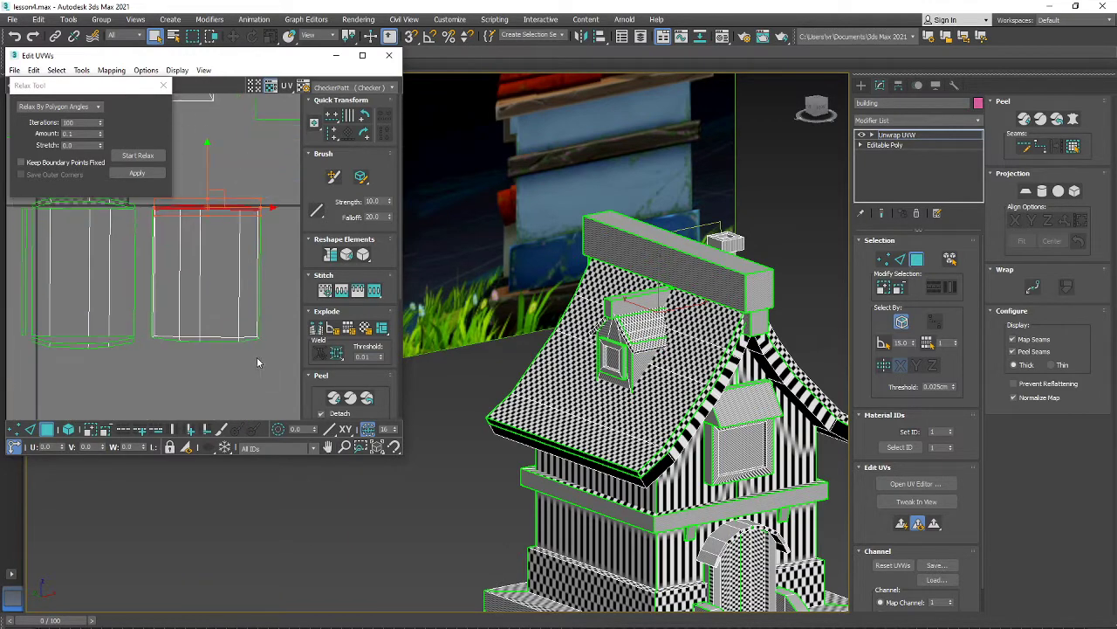
- Break the thin strip along the lower edge off the separated roof panel's UVs
{"action": "left_click_drag", "start_coordinate": [146, 342], "coordinate": [146, 341]}
{"action": "scroll", "coordinate": [197, 336], "scroll_direction": "up", "scroll_amount": 2}
{"action": "right_click", "coordinate": [198, 335]}
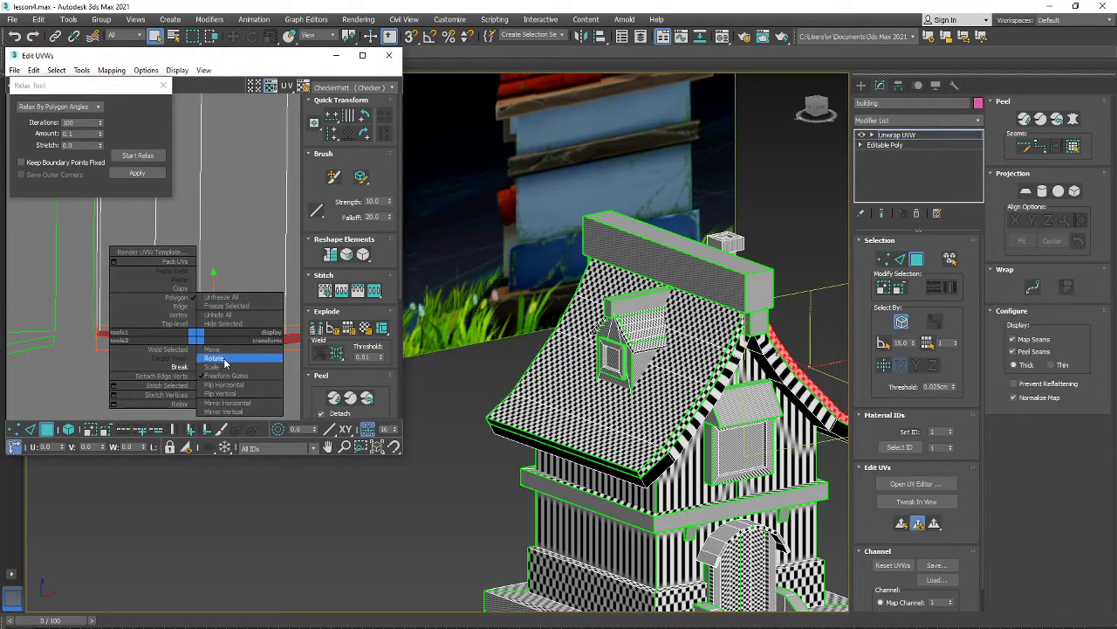
{"action": "left_click", "coordinate": [168, 370]}
- Break the narrow vertical strips on both sides off the separated roof panel's UVs
{"action": "scroll", "coordinate": [142, 262], "scroll_direction": "up", "scroll_amount": 2}
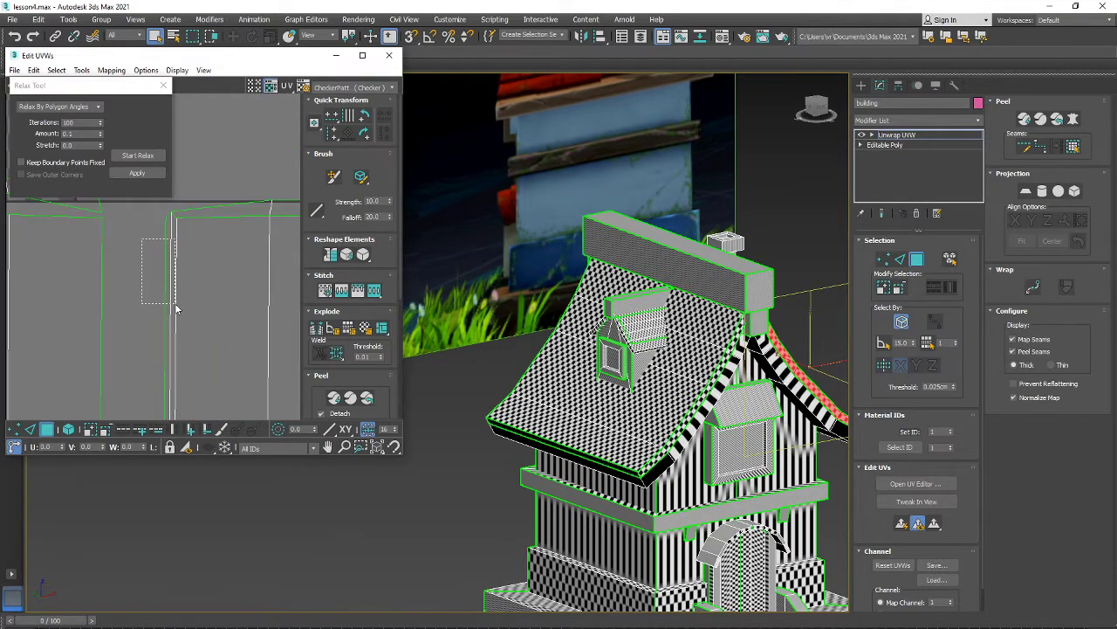
{"action": "left_click_drag", "start_coordinate": [176, 307], "coordinate": [174, 305]}
{"action": "right_click", "coordinate": [172, 306]}
{"action": "left_click", "coordinate": [191, 323]}
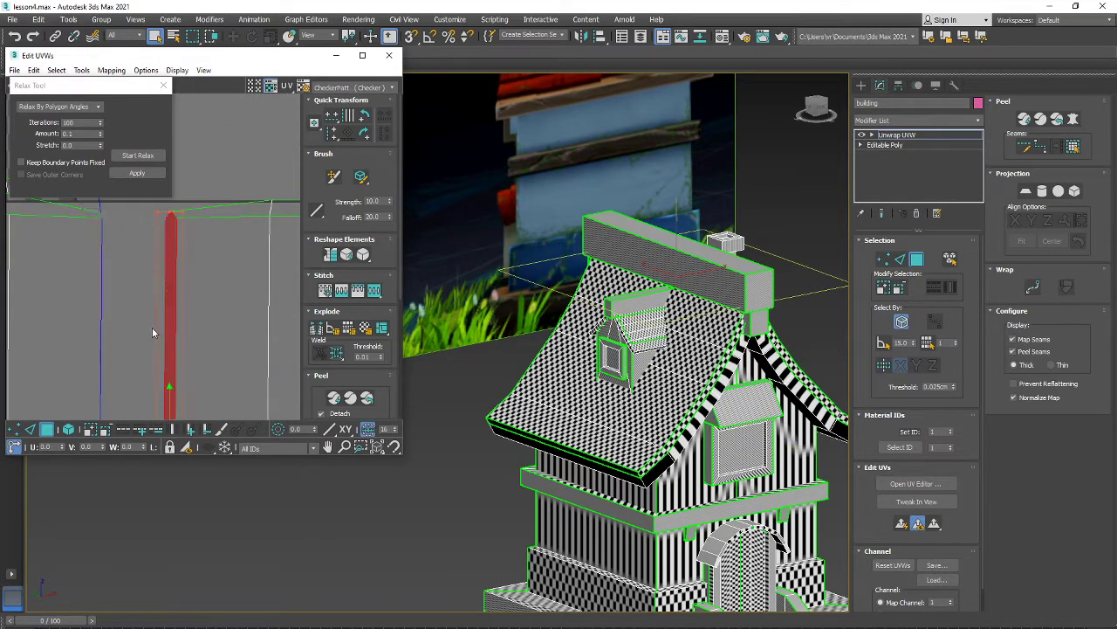
{"action": "scroll", "coordinate": [174, 296], "scroll_direction": "up", "scroll_amount": 2}
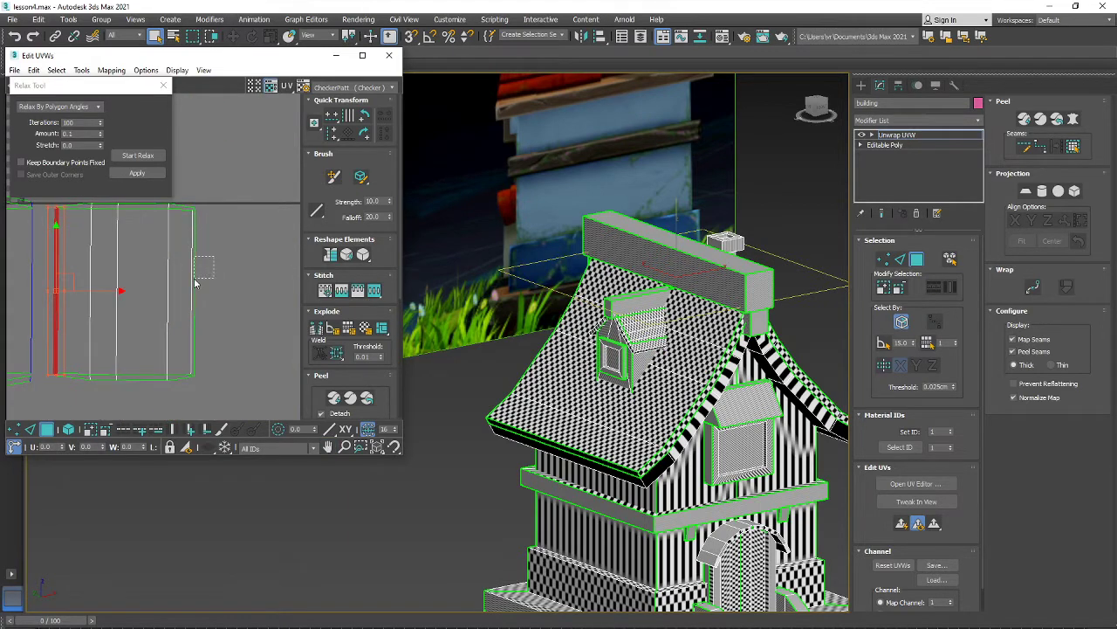
{"action": "right_click", "coordinate": [196, 283]}
{"action": "left_click", "coordinate": [175, 303]}
{"action": "scroll", "coordinate": [235, 270], "scroll_direction": "down", "scroll_amount": 2}
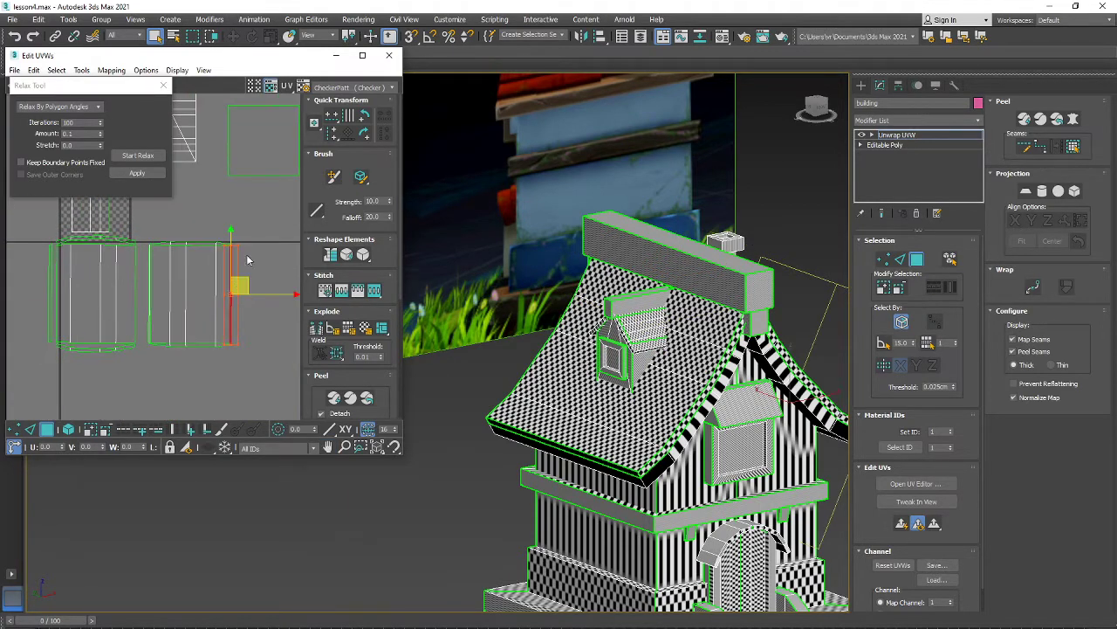
- Relax the separated roof panel and its edge strips by polygon angles
{"action": "left_click_drag", "start_coordinate": [146, 364], "coordinate": [147, 363]}
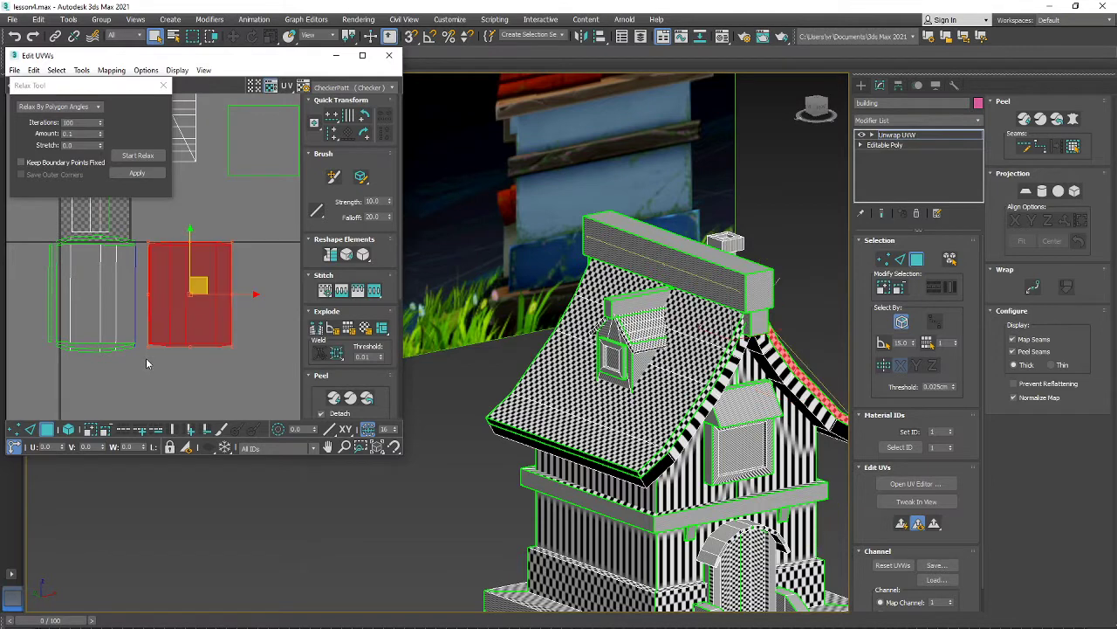
{"action": "left_click", "coordinate": [142, 156]}
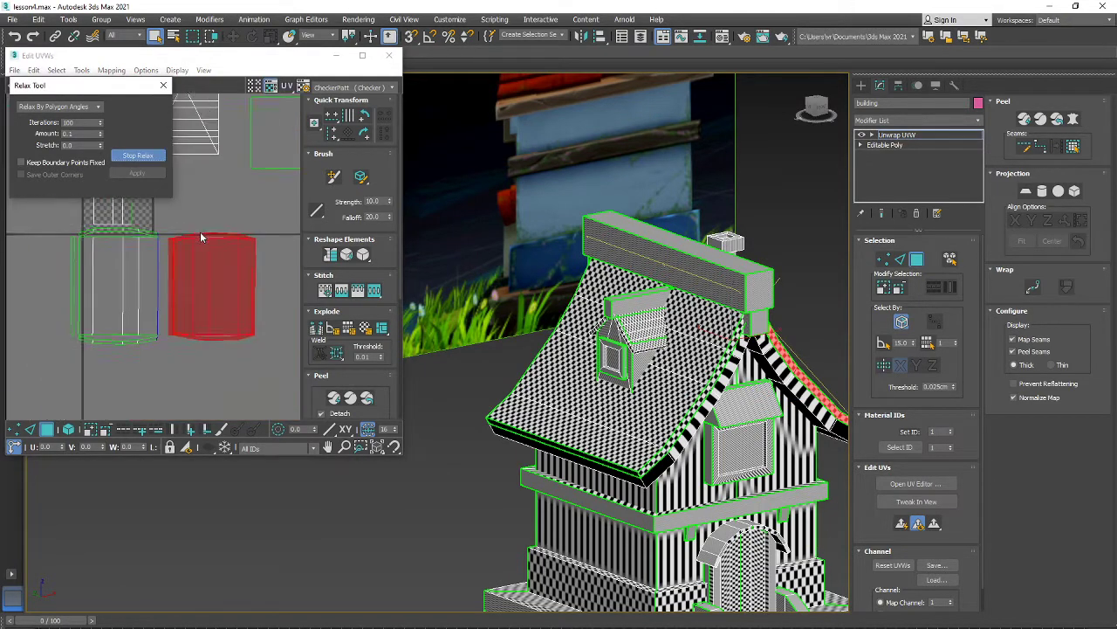
{"action": "left_click", "coordinate": [215, 250]}
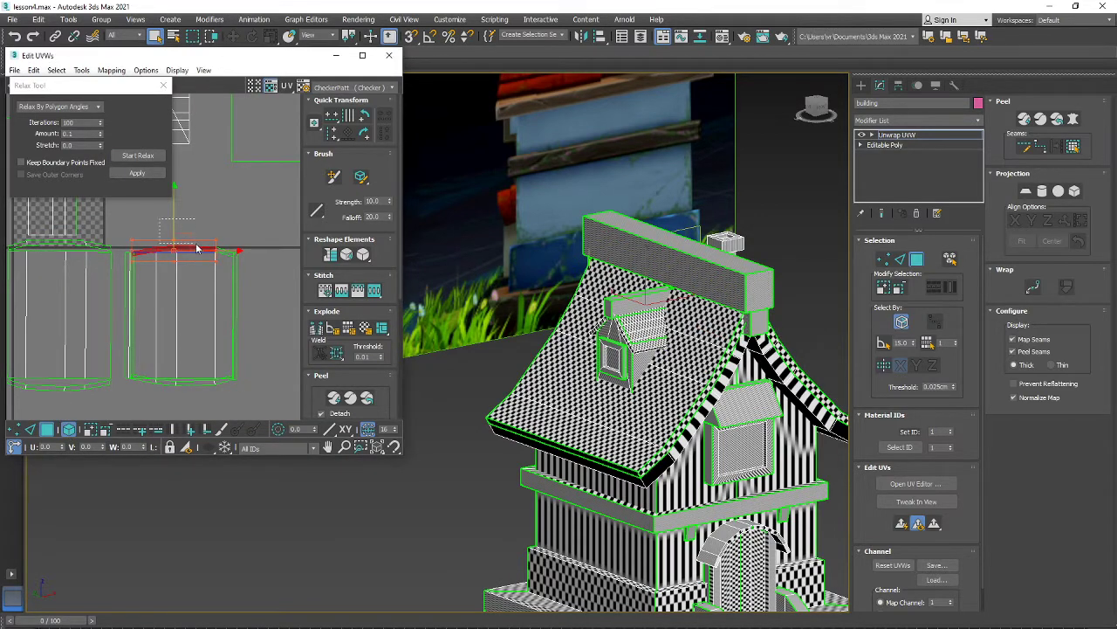
- Move the upper and lower edge strips away from the roof panel's UVs and select the panel
{"action": "middle_click_drag", "start_coordinate": [186, 204], "coordinate": [206, 158]}
{"action": "left_click_drag", "start_coordinate": [234, 356], "coordinate": [187, 336]}
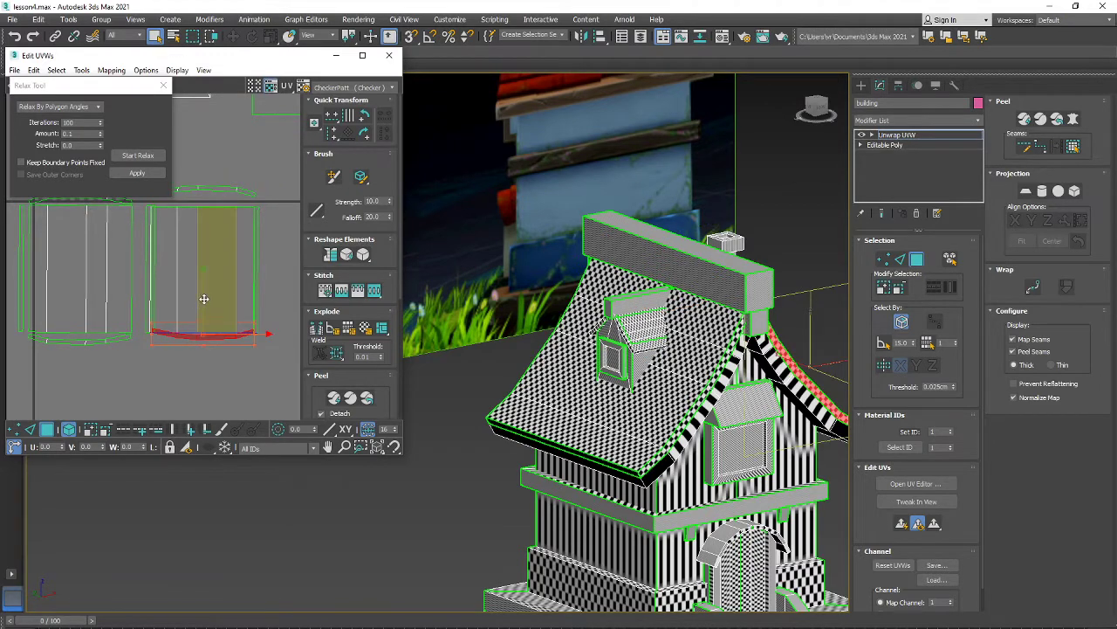
{"action": "left_click_drag", "start_coordinate": [203, 299], "coordinate": [157, 289]}
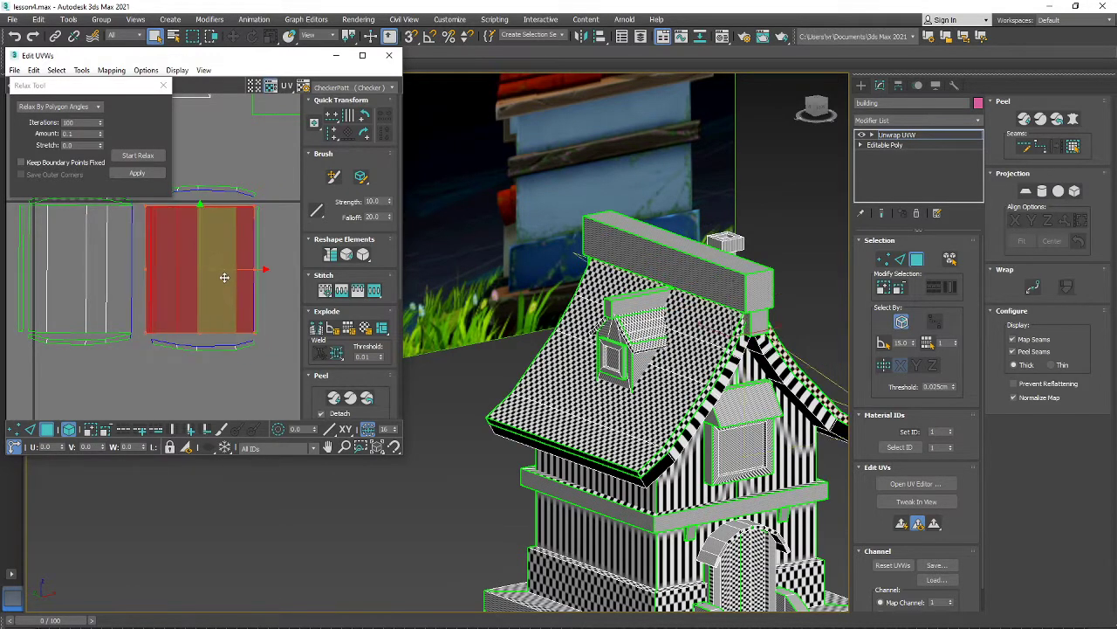
- Move the narrow vertical strip on the inner side of the separated roof panel away from the panel's UVs
{"action": "scroll", "coordinate": [149, 219], "scroll_direction": "up", "scroll_amount": 4}
{"action": "middle_click_drag", "start_coordinate": [150, 219], "coordinate": [149, 254]}
{"action": "left_click", "coordinate": [133, 261]}
{"action": "mouse_move", "coordinate": [145, 260]}
{"action": "left_mouse_down"}
{"action": "mouse_move", "coordinate": [152, 293]}
{"action": "mouse_move", "coordinate": [128, 264]}
{"action": "left_mouse_up"}
{"action": "scroll", "coordinate": [128, 264], "scroll_direction": "down", "scroll_amount": 3}
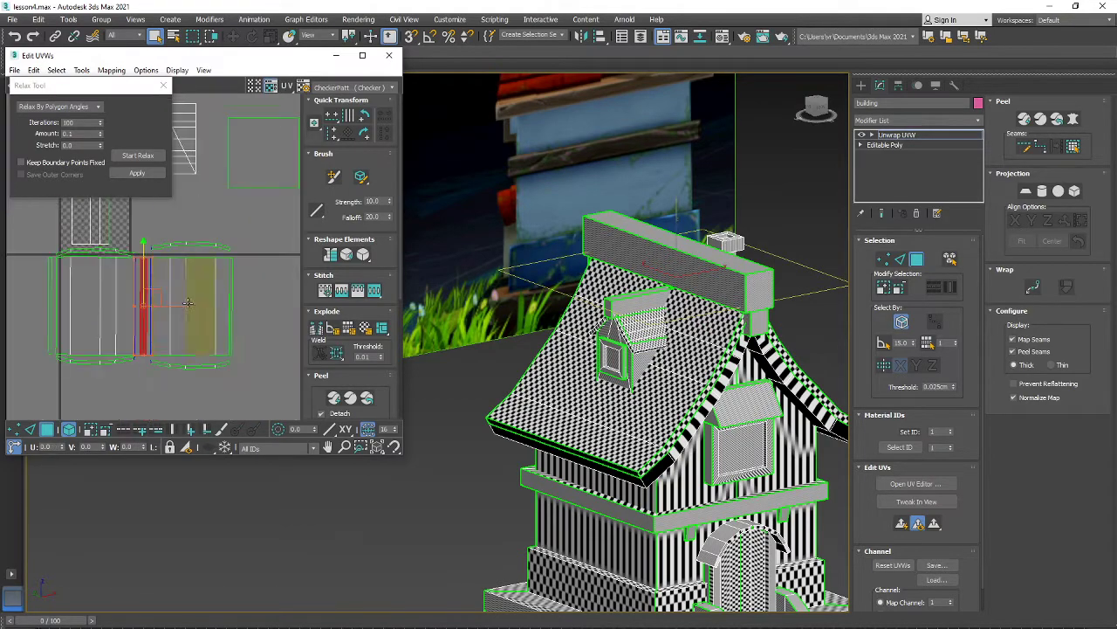
- Move the narrow vertical strip on the outer side of the separated roof panel clear of the panel's UVs
{"action": "middle_click_drag", "start_coordinate": [663, 367], "coordinate": [697, 297], "text": "alt"}
{"action": "scroll", "coordinate": [197, 301], "scroll_direction": "up", "scroll_amount": 2}
{"action": "middle_click_drag", "start_coordinate": [197, 301], "coordinate": [215, 327]}
{"action": "scroll", "coordinate": [247, 313], "scroll_direction": "up", "scroll_amount": 2}
{"action": "left_click_drag", "start_coordinate": [236, 293], "coordinate": [213, 326]}
{"action": "left_click_drag", "start_coordinate": [254, 275], "coordinate": [269, 275]}
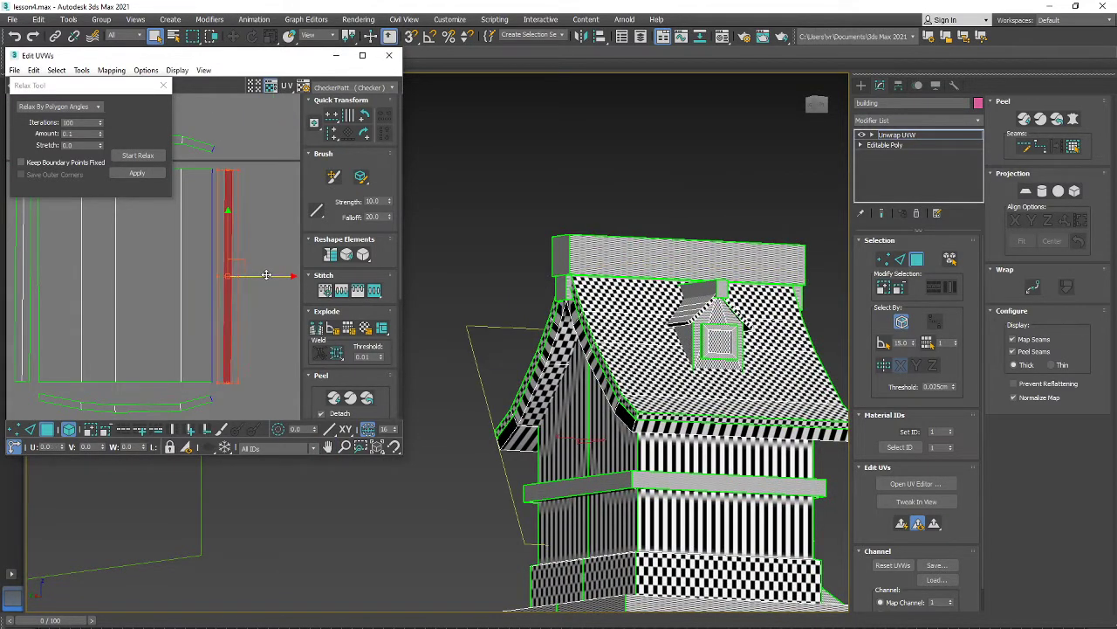
{"action": "scroll", "coordinate": [237, 281], "scroll_direction": "down", "scroll_amount": 1}
{"action": "right_click", "coordinate": [234, 371]}
{"action": "left_click", "coordinate": [234, 366]}
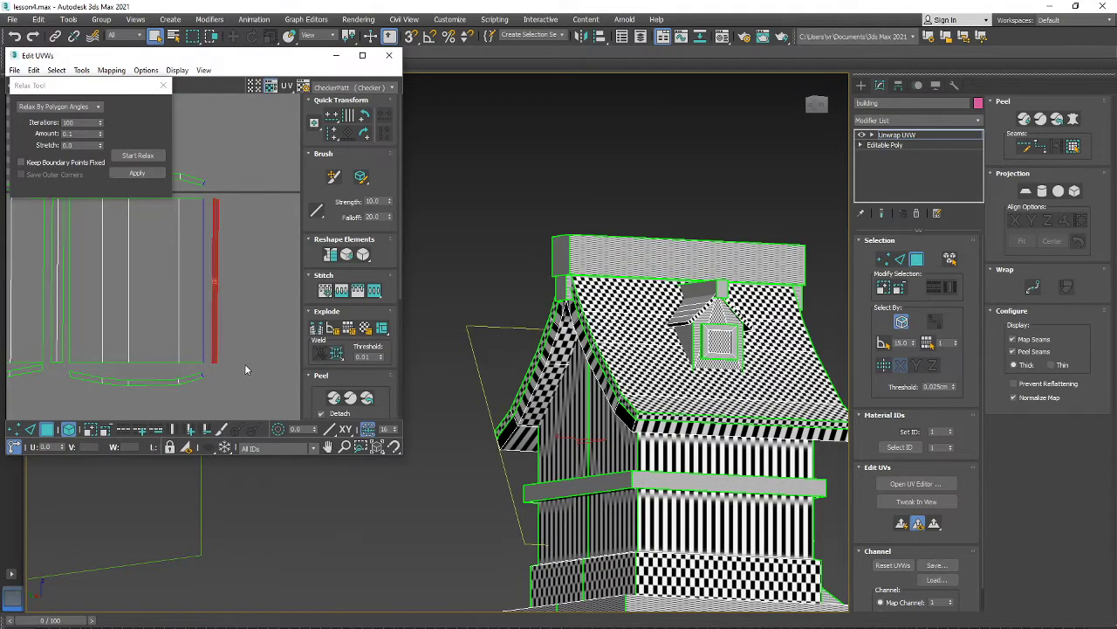
{"action": "scroll", "coordinate": [243, 375], "scroll_direction": "down", "scroll_amount": 3}
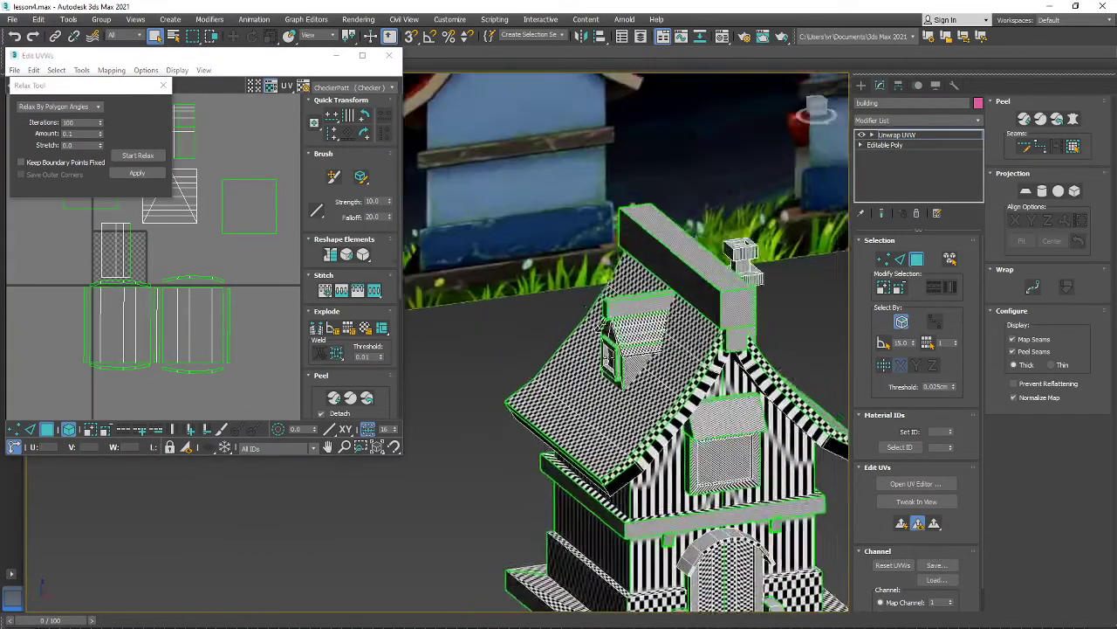
- Select both roof panels with all their edge strips and move these UV shells together outside the checker tile
{"action": "scroll", "coordinate": [625, 342], "scroll_direction": "up", "scroll_amount": 10}
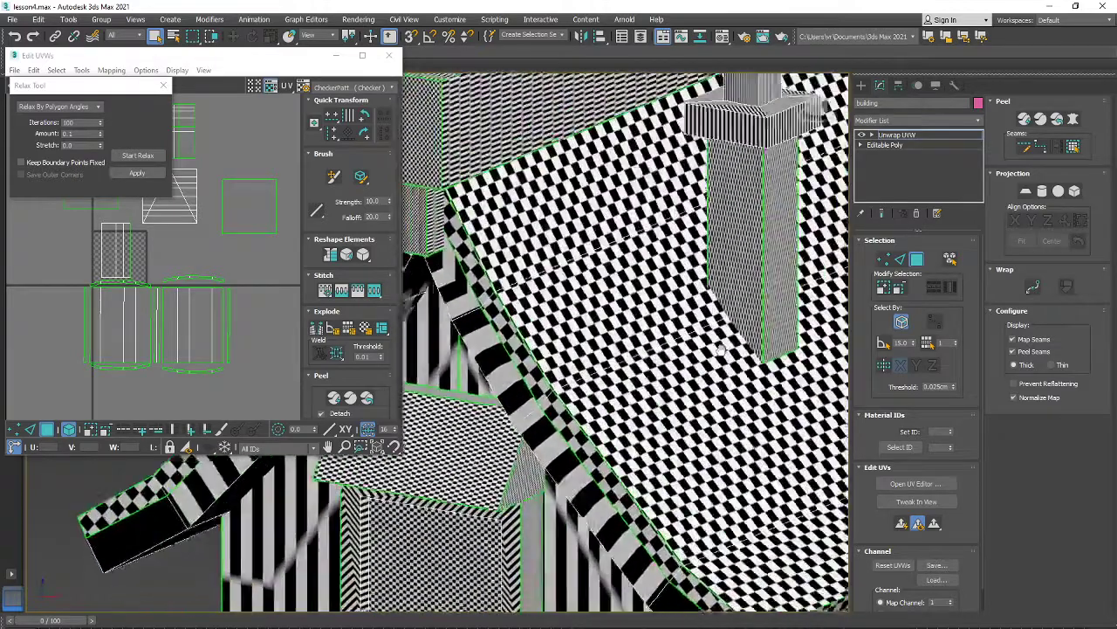
{"action": "scroll", "coordinate": [625, 342], "scroll_direction": "down", "scroll_amount": 8}
{"action": "scroll", "coordinate": [249, 377], "scroll_direction": "down", "scroll_amount": 2}
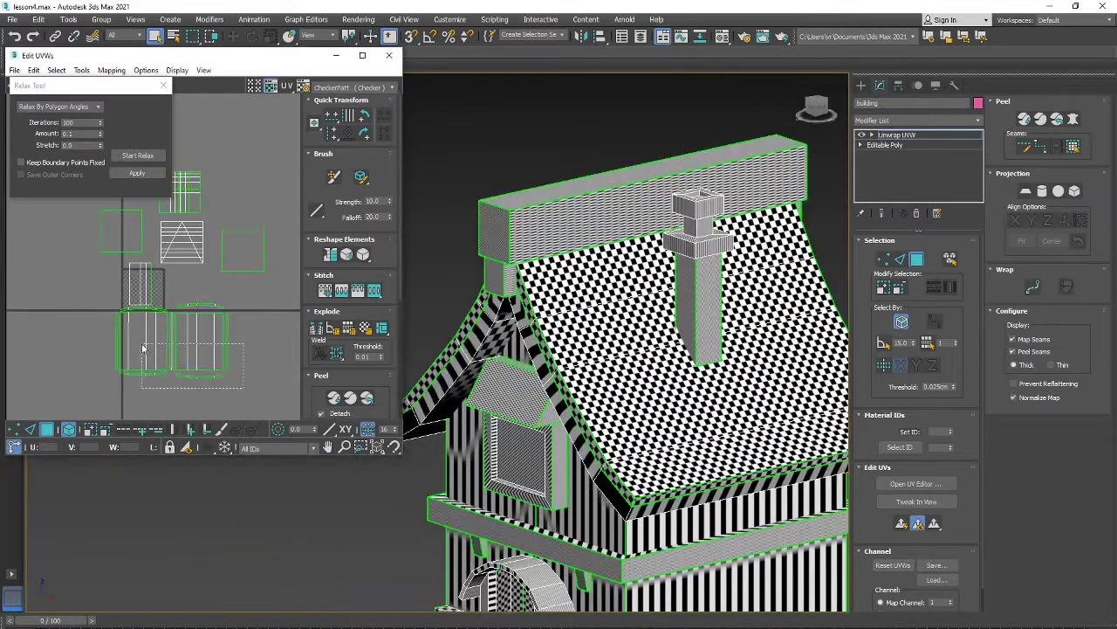
{"action": "left_click", "coordinate": [144, 348]}
{"action": "scroll", "coordinate": [143, 348], "scroll_direction": "up", "scroll_amount": 2}
{"action": "scroll", "coordinate": [138, 311], "scroll_direction": "down", "scroll_amount": 1}
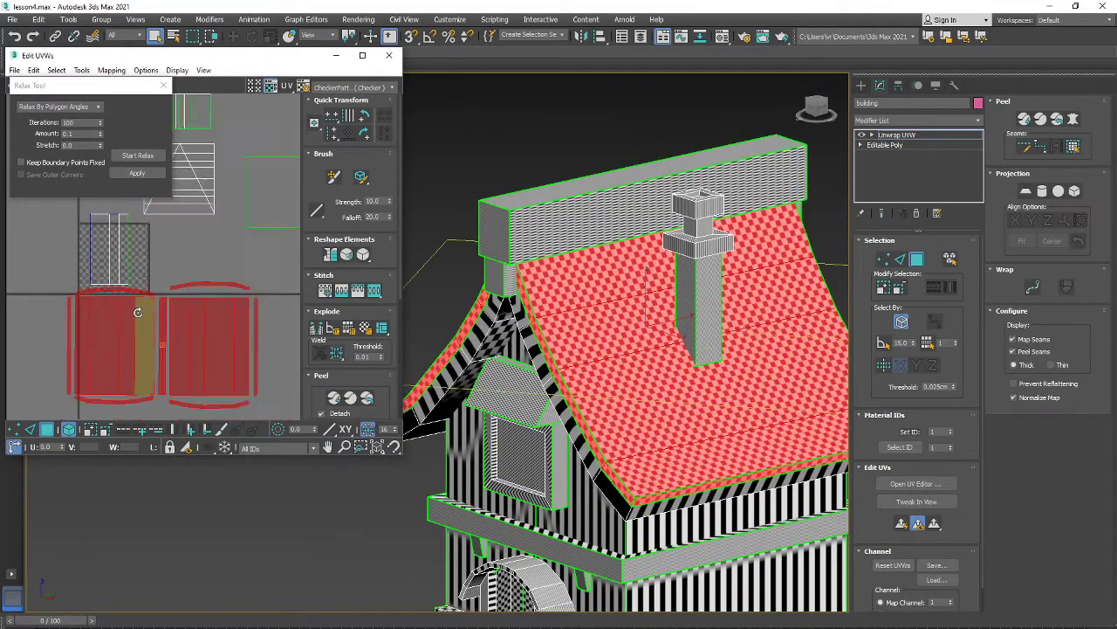
{"action": "scroll", "coordinate": [139, 317], "scroll_direction": "down", "scroll_amount": 2}
{"action": "right_click", "coordinate": [140, 327]}
{"action": "left_click", "coordinate": [152, 339]}
{"action": "left_click_drag", "start_coordinate": [124, 349], "coordinate": [231, 178]}
{"action": "scroll", "coordinate": [225, 231], "scroll_direction": "down", "scroll_amount": 2}
{"action": "middle_click_drag", "start_coordinate": [224, 230], "coordinate": [228, 327]}
{"action": "left_click_drag", "start_coordinate": [221, 315], "coordinate": [72, 369]}
{"action": "scroll", "coordinate": [97, 350], "scroll_direction": "up", "scroll_amount": 2}
{"action": "middle_click_drag", "start_coordinate": [96, 351], "coordinate": [156, 269]}
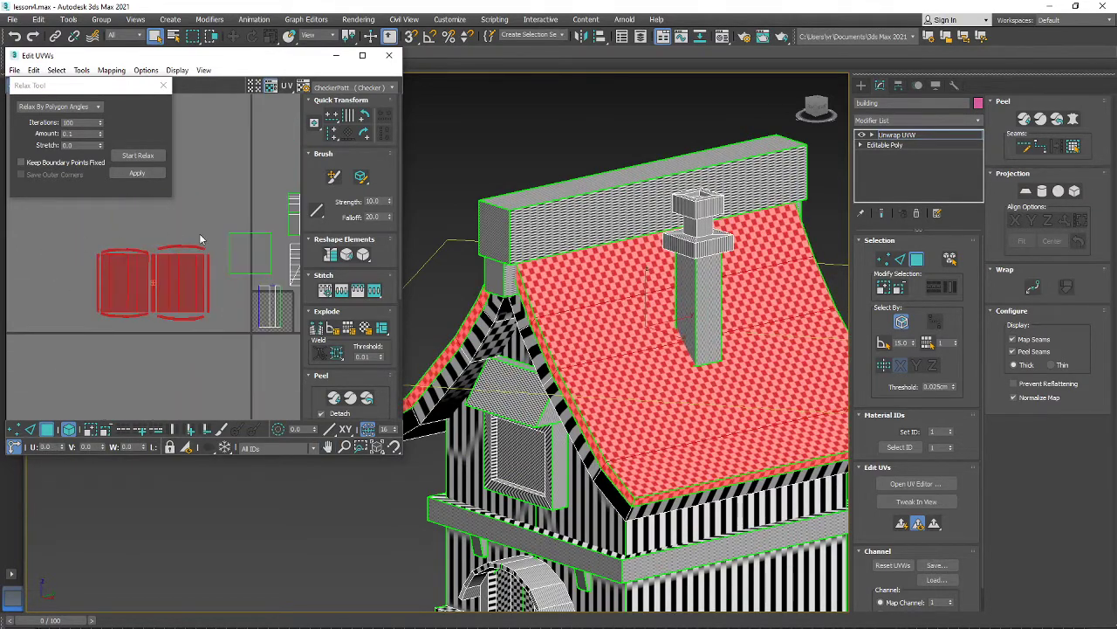
- Select the roof's ridge beam and unwrap its faces with Flatten Mapping at a 45.0 polygon angle threshold and 0.001 spacing
{"action": "middle_click_drag", "start_coordinate": [199, 234], "coordinate": [160, 250]}
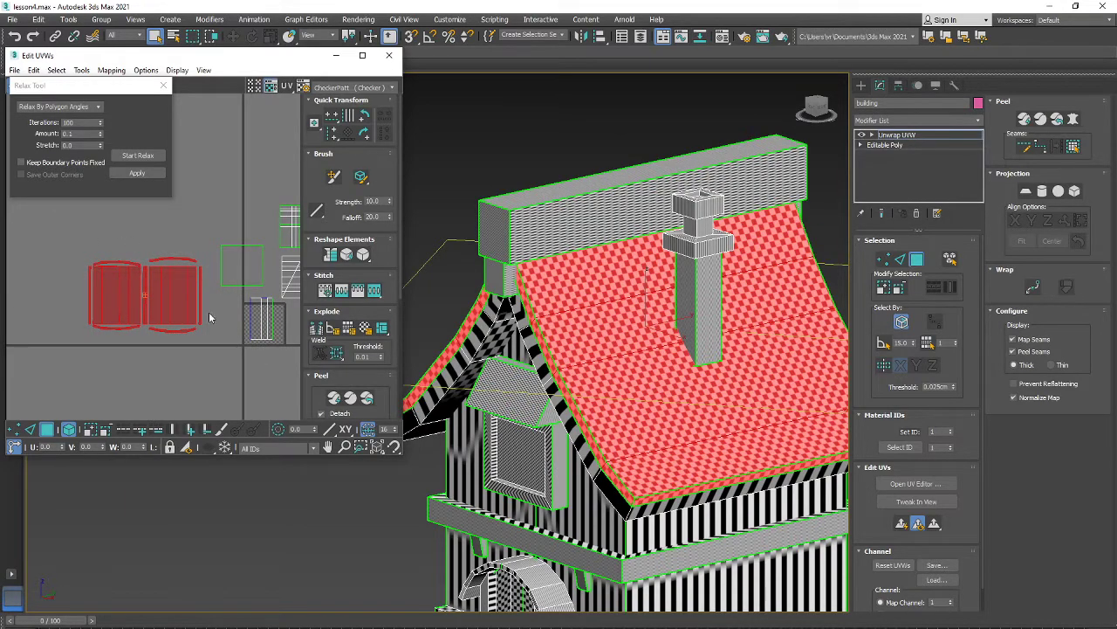
{"action": "middle_click_drag", "start_coordinate": [210, 317], "coordinate": [163, 303]}
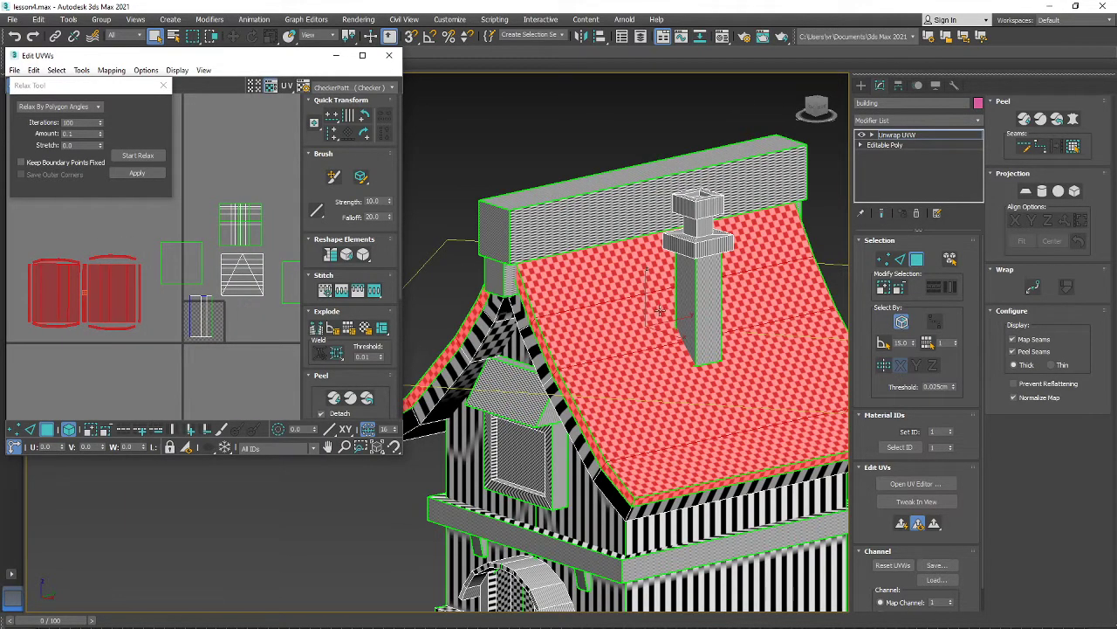
{"action": "middle_click_drag", "start_coordinate": [661, 310], "coordinate": [621, 236], "text": "alt"}
{"action": "left_click", "coordinate": [658, 234]}
{"action": "scroll", "coordinate": [600, 229], "scroll_direction": "up", "scroll_amount": 4}
{"action": "left_click", "coordinate": [625, 198], "text": "ctrl"}
{"action": "middle_click_drag", "start_coordinate": [559, 202], "coordinate": [606, 215], "text": "alt"}
{"action": "scroll", "coordinate": [607, 217], "scroll_direction": "down", "scroll_amount": 4}
{"action": "middle_click_drag", "start_coordinate": [685, 262], "coordinate": [608, 225], "text": "alt"}
{"action": "key", "text": "f"}
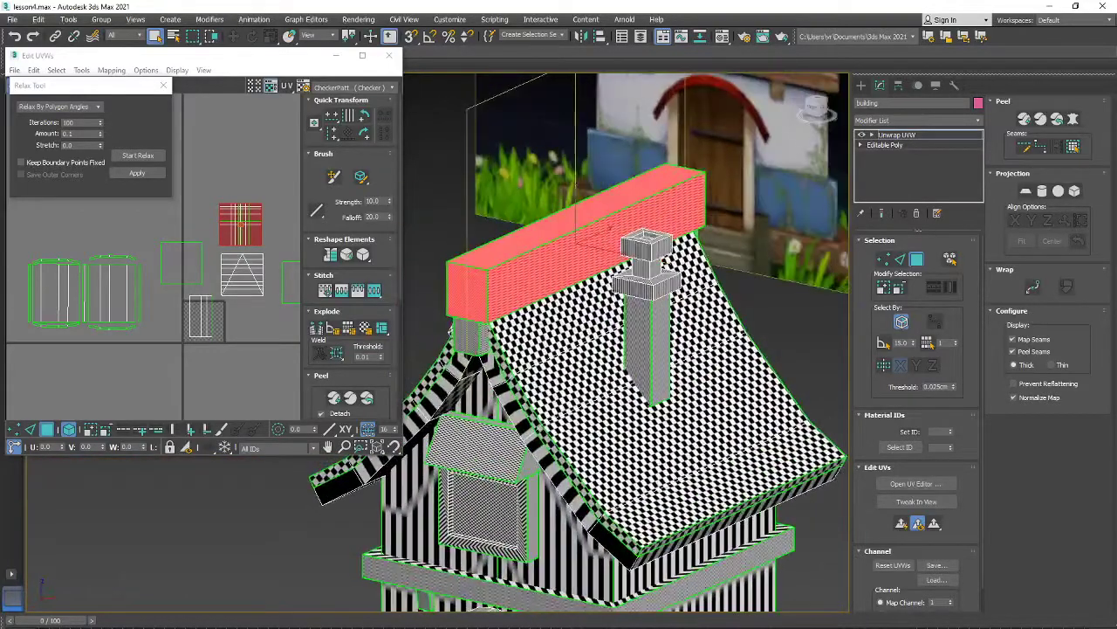
{"action": "left_click", "coordinate": [111, 69]}
{"action": "left_click", "coordinate": [135, 82]}
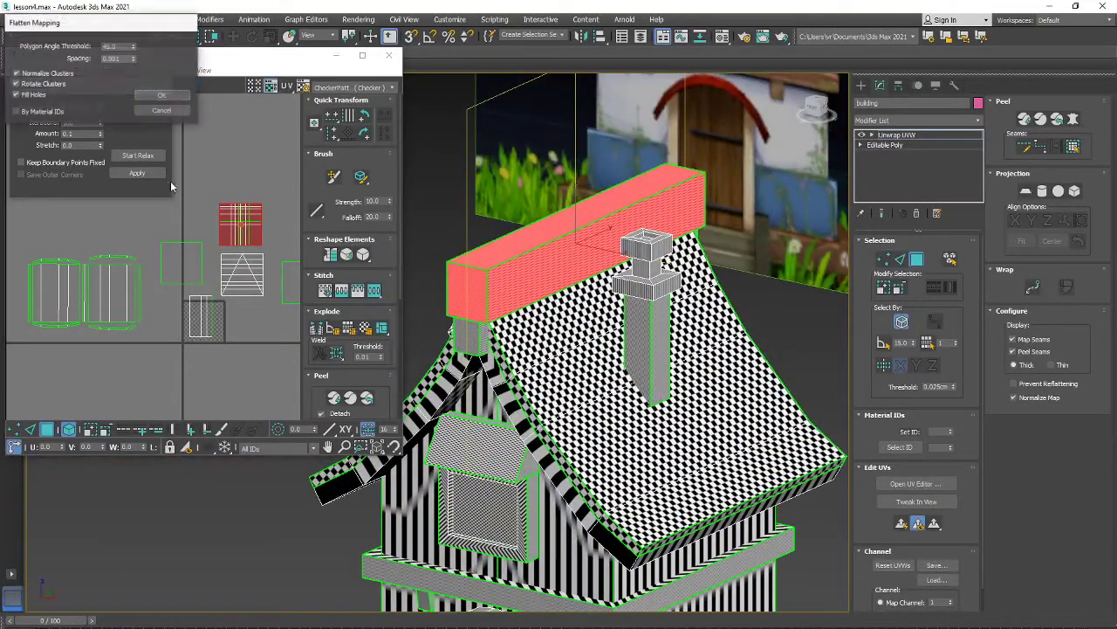
{"action": "key", "text": "Return"}
- Move the flattened ridge beam shells out of the checker tile into empty UV space
{"action": "scroll", "coordinate": [206, 264], "scroll_direction": "down", "scroll_amount": 1}
{"action": "scroll", "coordinate": [206, 307], "scroll_direction": "up", "scroll_amount": 4}
{"action": "left_click_drag", "start_coordinate": [224, 337], "coordinate": [138, 380]}
{"action": "scroll", "coordinate": [551, 322], "scroll_direction": "up", "scroll_amount": 1}
{"action": "scroll", "coordinate": [550, 321], "scroll_direction": "down", "scroll_amount": 5}
{"action": "middle_click_drag", "start_coordinate": [551, 322], "coordinate": [467, 275], "text": "alt"}
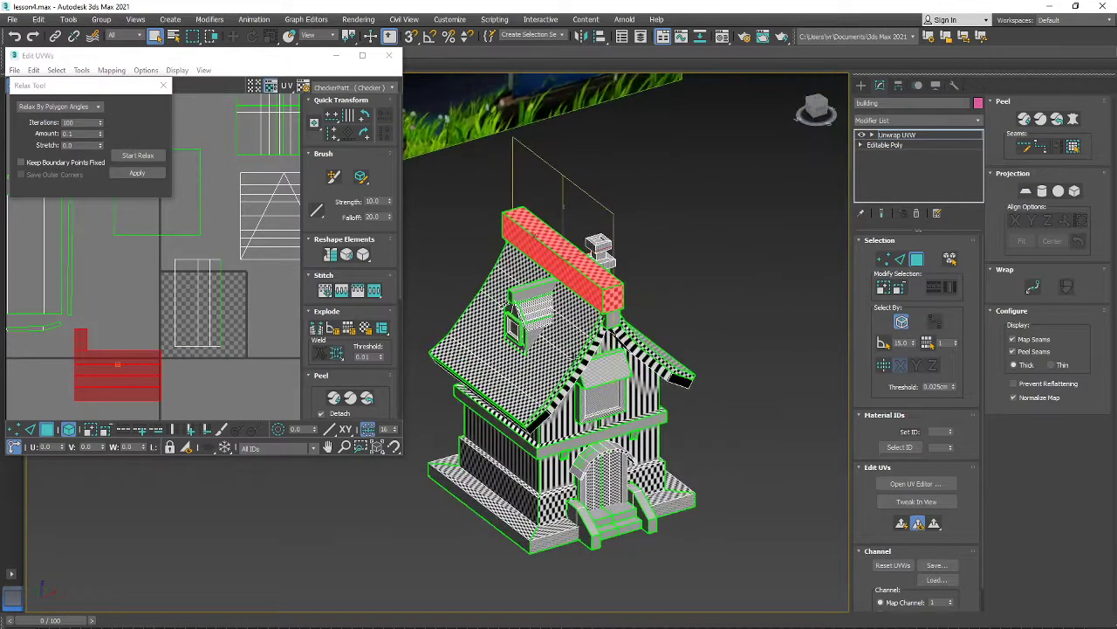
- Move the upper of the ridge beam's two stacked end-cap shells beside the other end cap
{"action": "middle_click_drag", "start_coordinate": [132, 325], "coordinate": [206, 299]}
{"action": "scroll", "coordinate": [123, 310], "scroll_direction": "up", "scroll_amount": 2}
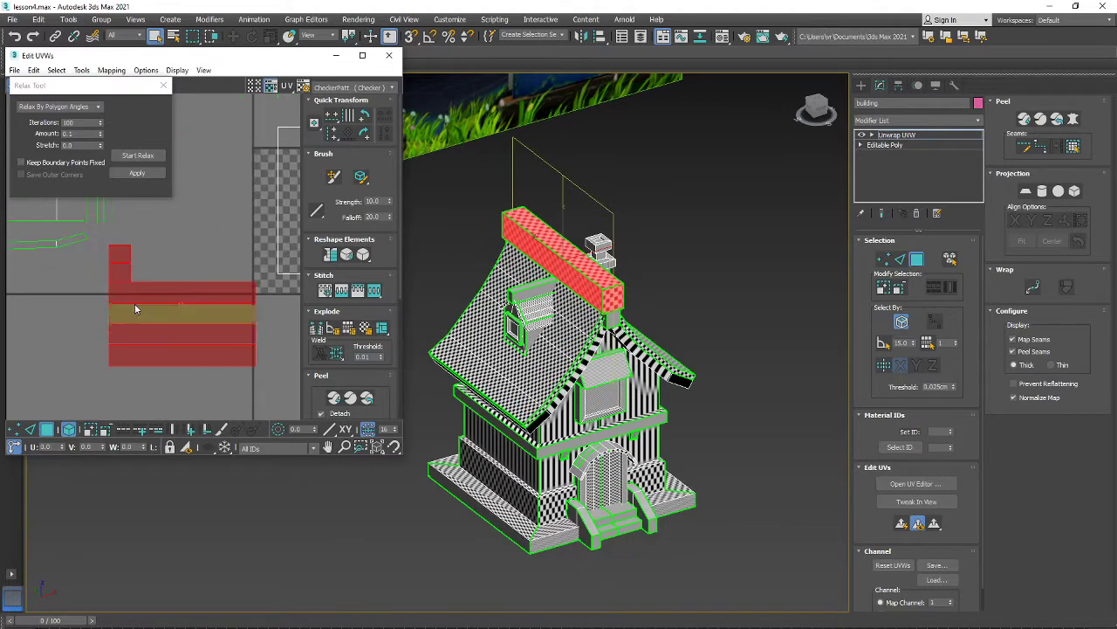
{"action": "middle_click_drag", "start_coordinate": [155, 270], "coordinate": [126, 281]}
{"action": "scroll", "coordinate": [129, 282], "scroll_direction": "down", "scroll_amount": 1}
{"action": "scroll", "coordinate": [147, 293], "scroll_direction": "up", "scroll_amount": 2}
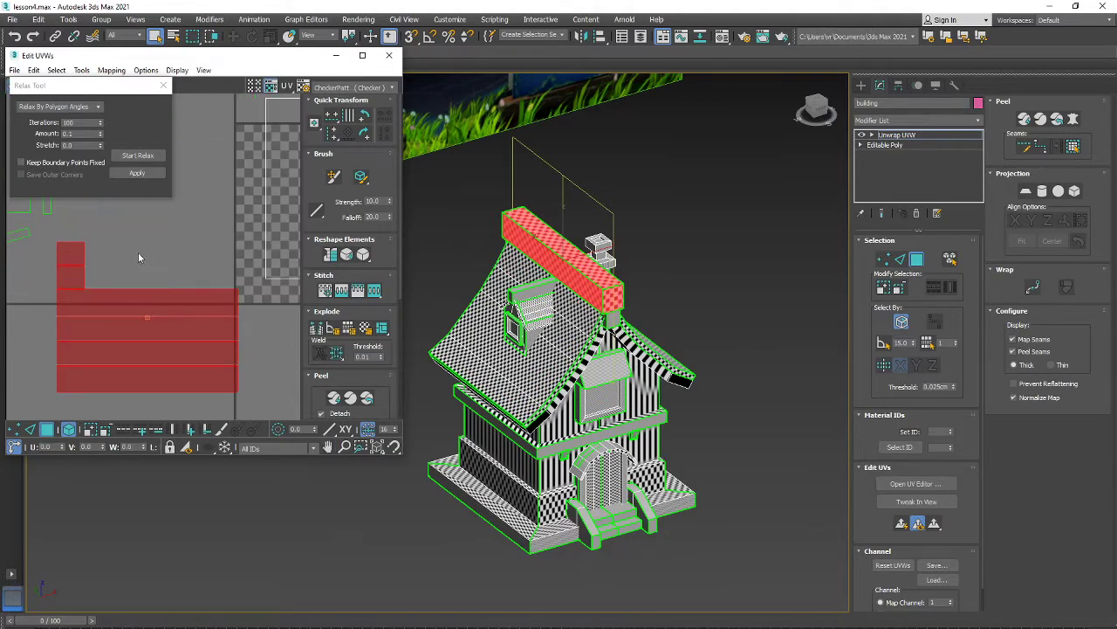
{"action": "left_click_drag", "start_coordinate": [66, 282], "coordinate": [66, 281]}
{"action": "left_click", "coordinate": [75, 255]}
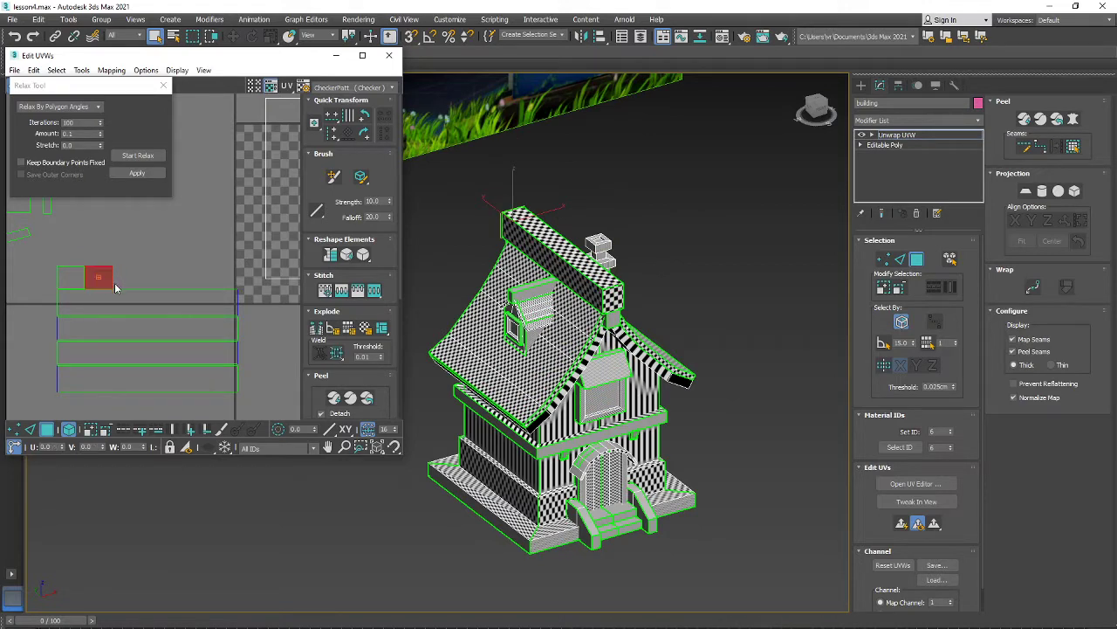
- Rotate all ridge beam shells 90 degrees clockwise and place them below the roof panel shells
{"action": "scroll", "coordinate": [115, 288], "scroll_direction": "down", "scroll_amount": 3}
{"action": "left_click_drag", "start_coordinate": [184, 356], "coordinate": [183, 357]}
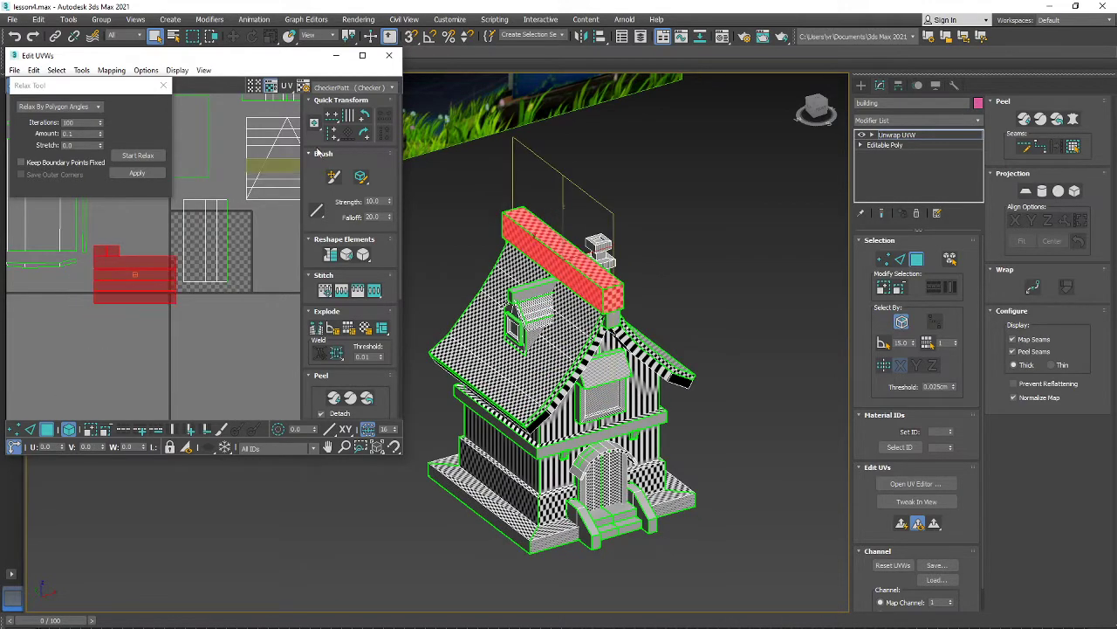
{"action": "left_click", "coordinate": [364, 132]}
{"action": "middle_click_drag", "start_coordinate": [112, 293], "coordinate": [151, 385]}
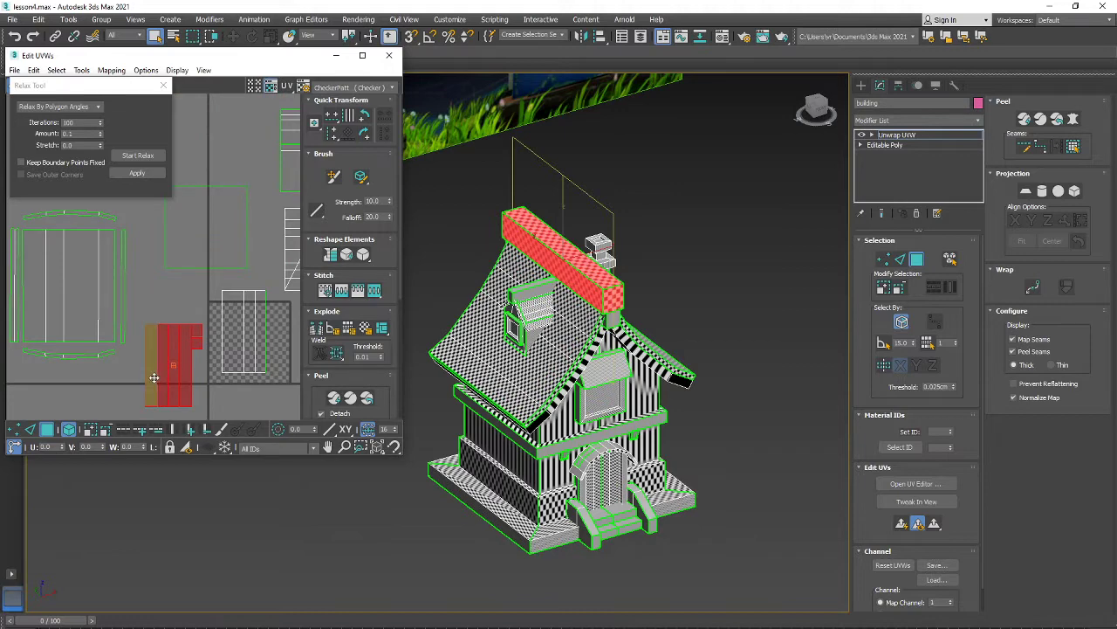
{"action": "left_click_drag", "start_coordinate": [154, 377], "coordinate": [138, 351]}
{"action": "scroll", "coordinate": [140, 353], "scroll_direction": "down", "scroll_amount": 3}
{"action": "middle_click_drag", "start_coordinate": [142, 354], "coordinate": [213, 334]}
{"action": "left_click_drag", "start_coordinate": [208, 335], "coordinate": [74, 373]}
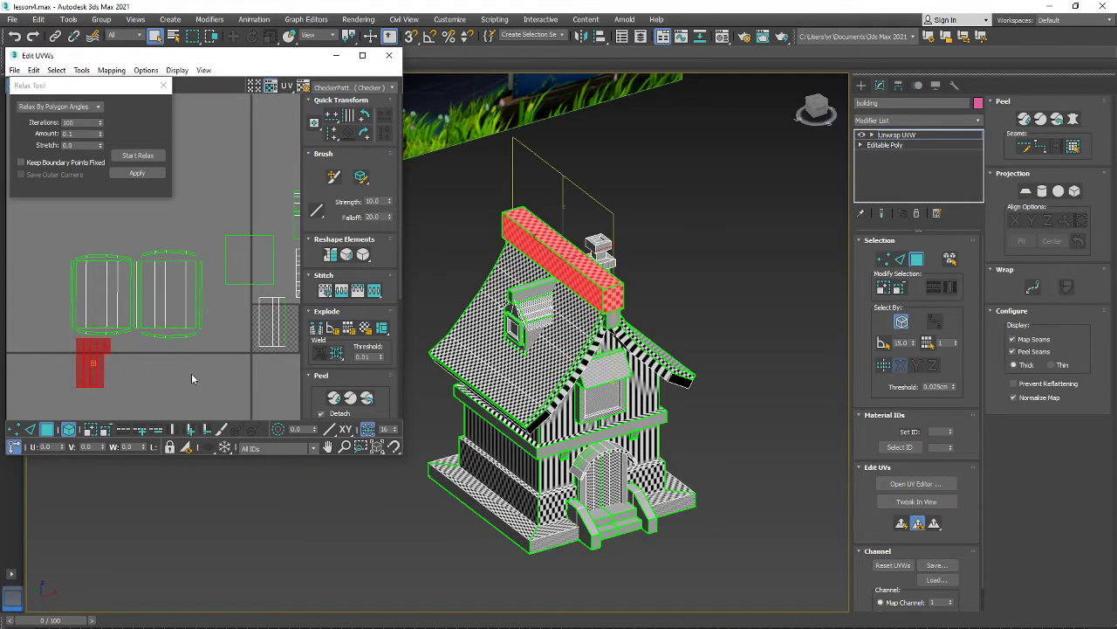
- Select the chimney's faces from the front with Ignore Backfacing on and inspect the selection from the side
{"action": "middle_click_drag", "start_coordinate": [661, 293], "coordinate": [558, 295], "text": "alt"}
{"action": "scroll", "coordinate": [559, 295], "scroll_direction": "up", "scroll_amount": 3}
{"action": "scroll", "coordinate": [594, 264], "scroll_direction": "up", "scroll_amount": 4}
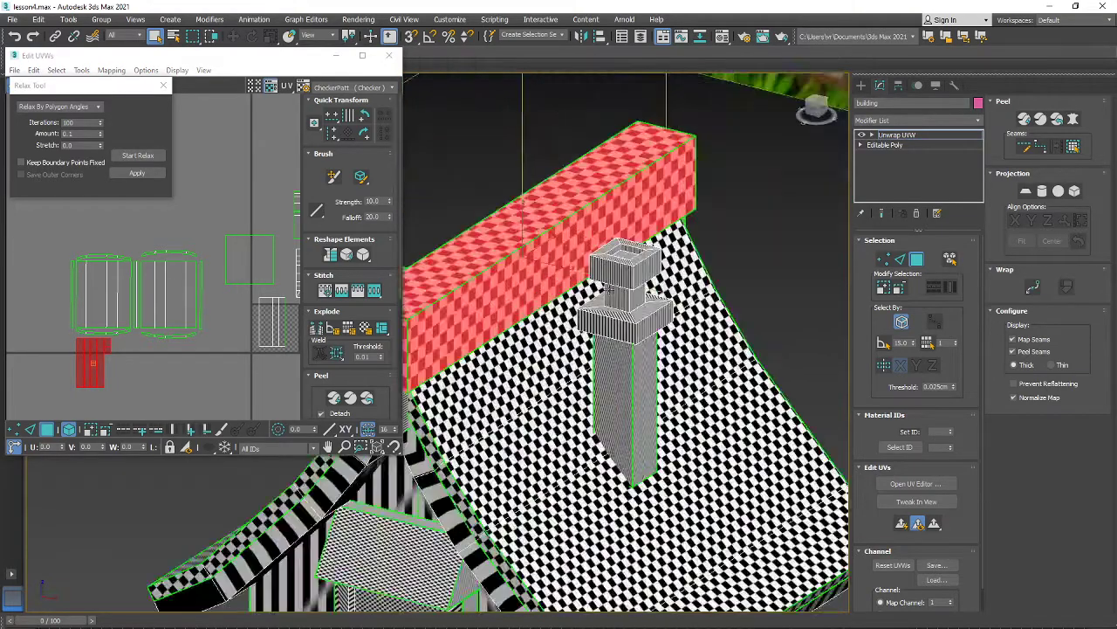
{"action": "left_click", "coordinate": [616, 386]}
{"action": "left_click", "coordinate": [664, 375]}
{"action": "middle_click_drag", "start_coordinate": [663, 375], "coordinate": [602, 343], "text": "alt"}
{"action": "left_click", "coordinate": [607, 347]}
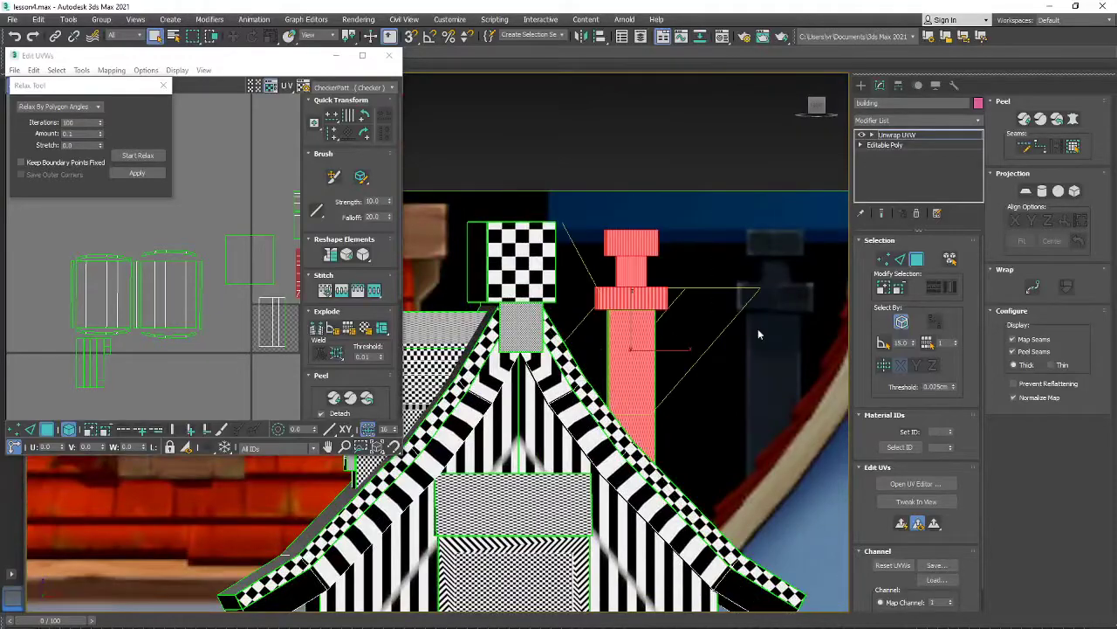
{"action": "middle_click_drag", "start_coordinate": [757, 328], "coordinate": [733, 174], "text": "alt"}
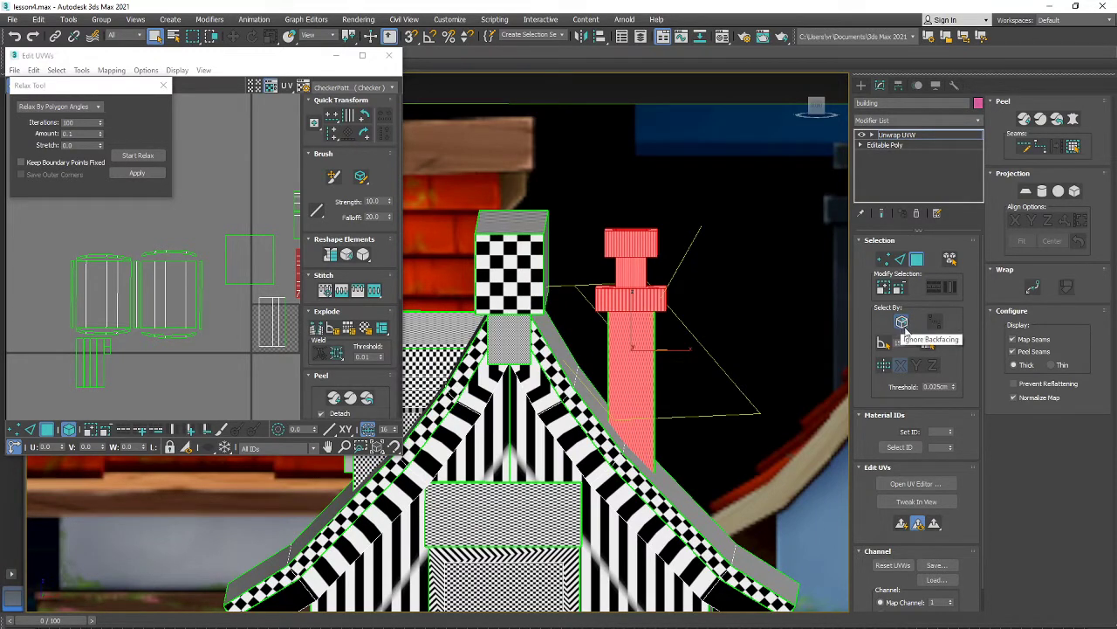
{"action": "middle_click_drag", "start_coordinate": [625, 299], "coordinate": [671, 301], "text": "alt"}
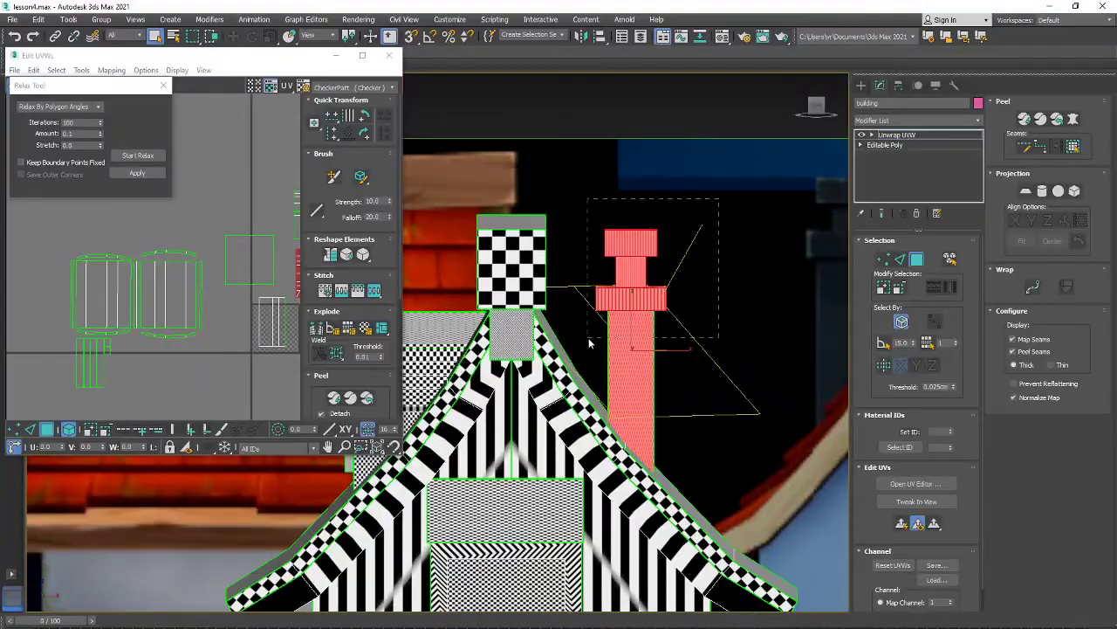
{"action": "middle_click_drag", "start_coordinate": [588, 338], "coordinate": [792, 334], "text": "alt"}
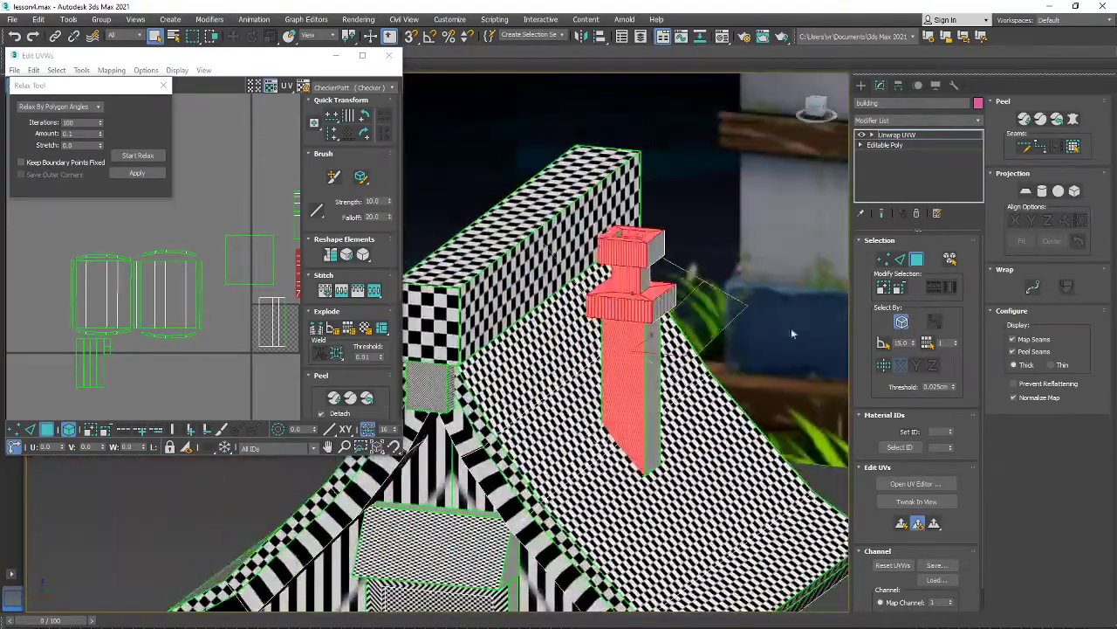
- Select the entire chimney with Ignore Backfacing off and move its UVs away from the overlapping shells
{"action": "middle_click_drag", "start_coordinate": [717, 344], "coordinate": [689, 248], "text": "alt"}
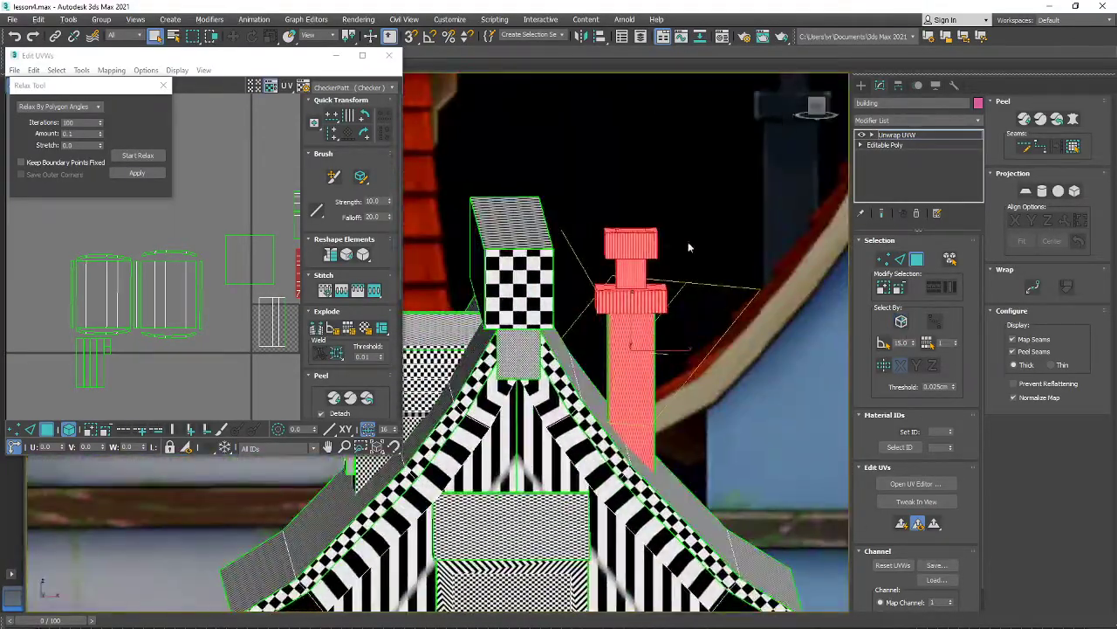
{"action": "mouse_move", "coordinate": [745, 343]}
{"action": "middle_mouse_down", "text": "alt"}
{"action": "mouse_move", "coordinate": [502, 338]}
{"action": "mouse_move", "coordinate": [751, 344]}
{"action": "middle_mouse_up", "text": "alt"}
{"action": "middle_click_drag", "start_coordinate": [747, 342], "coordinate": [544, 361], "text": "alt"}
{"action": "scroll", "coordinate": [544, 360], "scroll_direction": "down", "scroll_amount": 4}
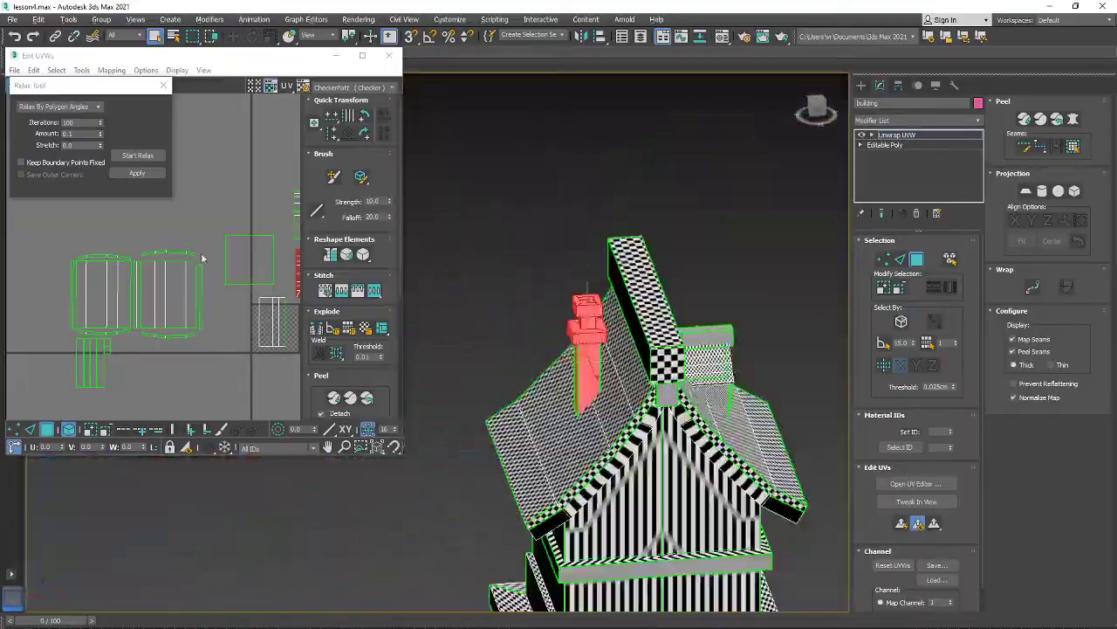
{"action": "scroll", "coordinate": [236, 257], "scroll_direction": "down", "scroll_amount": 4}
{"action": "middle_click_drag", "start_coordinate": [249, 259], "coordinate": [220, 288]}
{"action": "scroll", "coordinate": [236, 280], "scroll_direction": "up", "scroll_amount": 5}
{"action": "scroll", "coordinate": [238, 277], "scroll_direction": "down", "scroll_amount": 2}
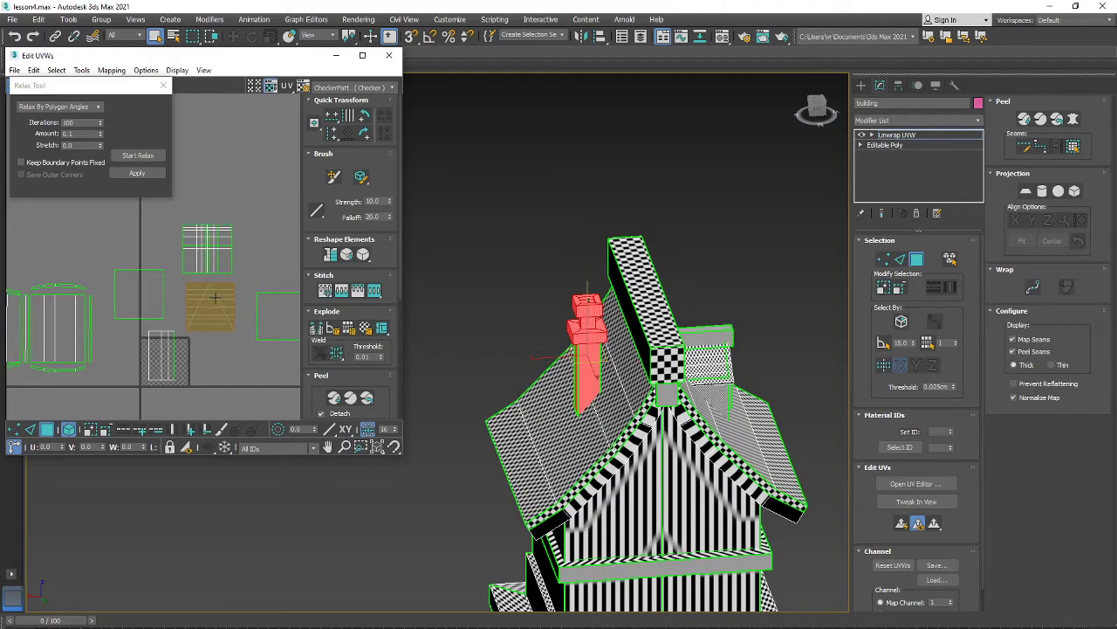
{"action": "middle_click_drag", "start_coordinate": [482, 353], "coordinate": [624, 375], "text": "alt"}
{"action": "left_click_drag", "start_coordinate": [221, 307], "coordinate": [142, 222]}
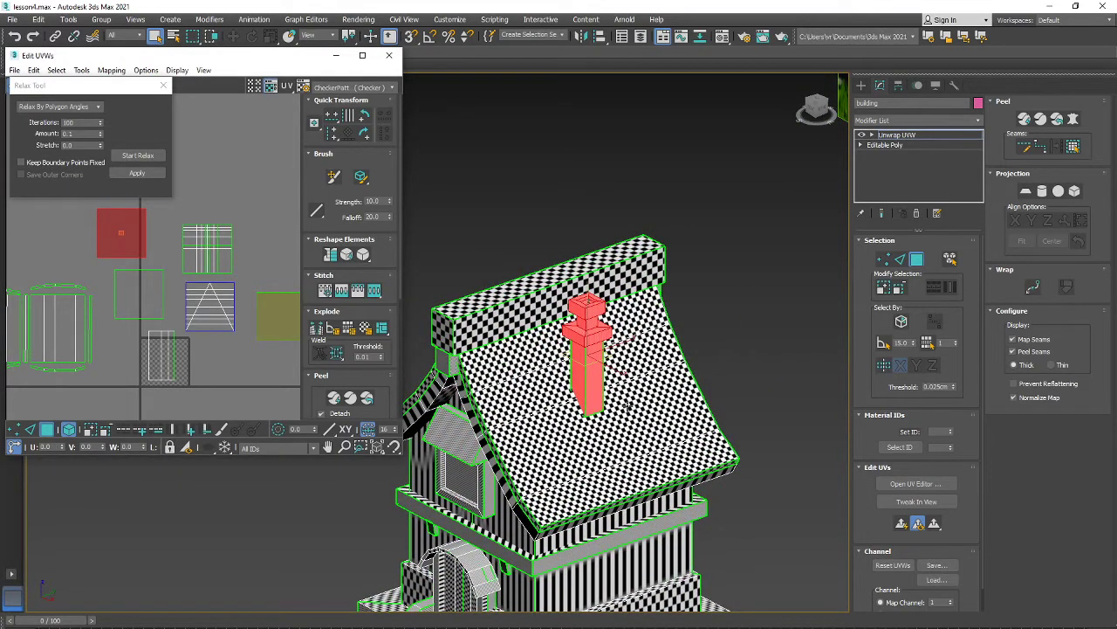
- Select the square face inside the chimney's top opening
{"action": "middle_click_drag", "start_coordinate": [628, 403], "coordinate": [580, 292], "text": "alt"}
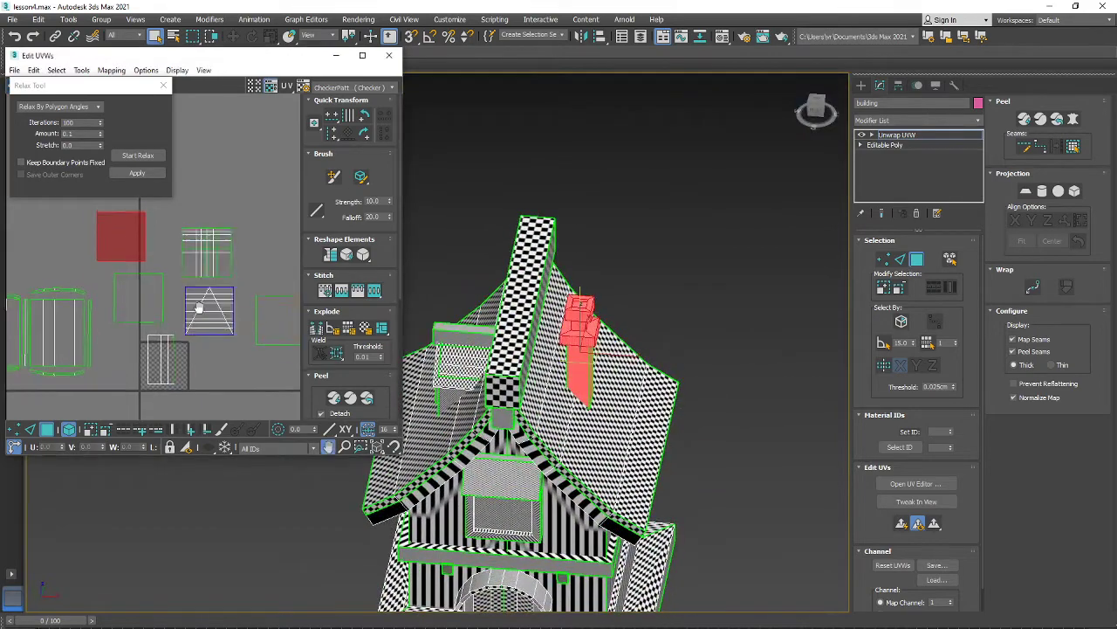
{"action": "middle_click_drag", "start_coordinate": [158, 285], "coordinate": [166, 325]}
{"action": "mouse_move", "coordinate": [595, 369]}
{"action": "middle_mouse_down", "text": "alt"}
{"action": "mouse_move", "coordinate": [611, 378]}
{"action": "mouse_move", "coordinate": [592, 366]}
{"action": "mouse_move", "coordinate": [597, 387]}
{"action": "mouse_move", "coordinate": [593, 376]}
{"action": "middle_mouse_up", "text": "alt"}
{"action": "scroll", "coordinate": [612, 378], "scroll_direction": "up", "scroll_amount": 3}
{"action": "left_click", "coordinate": [593, 374]}
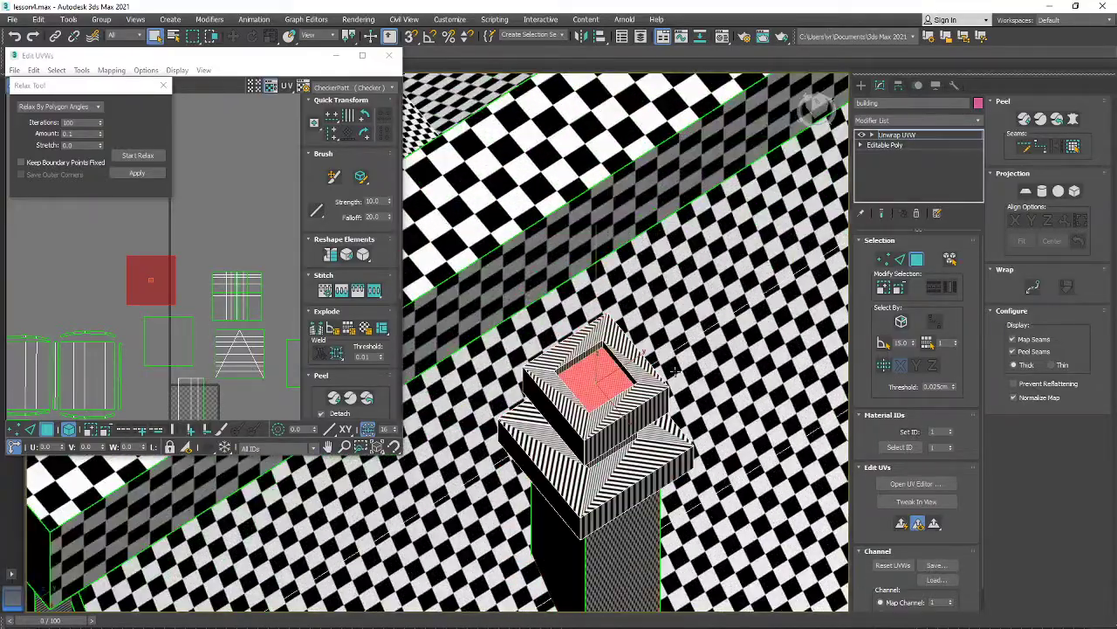
- Try relaxing the chimney opening's inner face by polygon angles and moving its UVs, and undo the move
{"action": "middle_click_drag", "start_coordinate": [140, 275], "coordinate": [162, 287]}
{"action": "left_click", "coordinate": [143, 159]}
{"action": "left_click", "coordinate": [144, 159]}
{"action": "scroll", "coordinate": [163, 288], "scroll_direction": "up", "scroll_amount": 2}
{"action": "left_click_drag", "start_coordinate": [171, 313], "coordinate": [211, 284]}
{"action": "key", "text": "ctrl+z"}
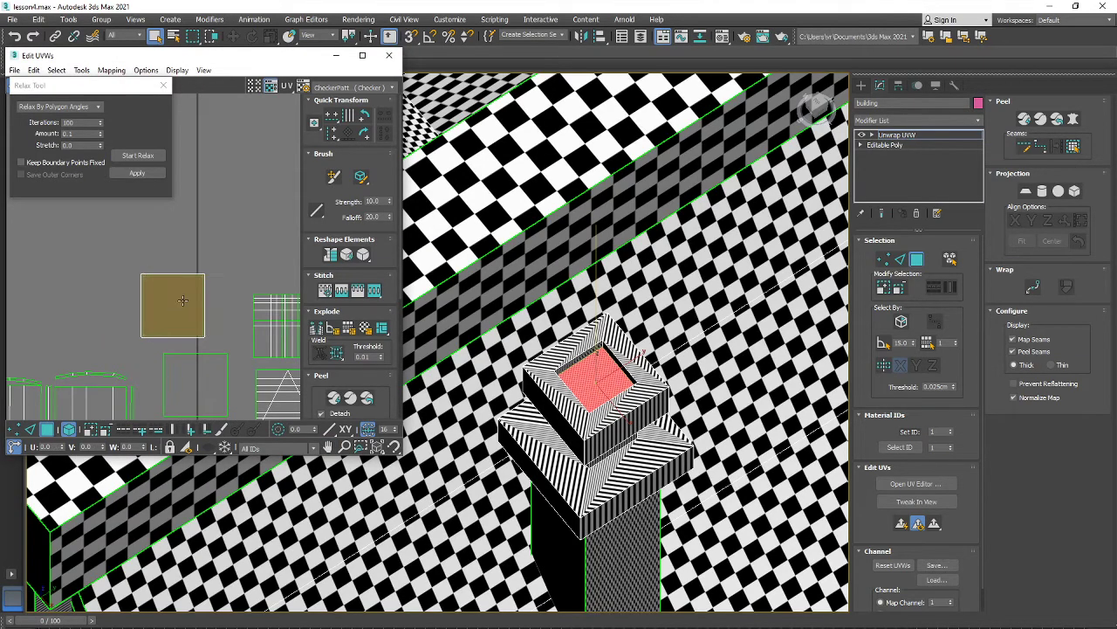
- Break the chimney opening's inner face off the chimney's UVs and move it beside the remaining shell
{"action": "mouse_move", "coordinate": [591, 370]}
{"action": "middle_mouse_down", "text": "alt"}
{"action": "mouse_move", "coordinate": [614, 369]}
{"action": "mouse_move", "coordinate": [583, 348]}
{"action": "mouse_move", "coordinate": [597, 368]}
{"action": "middle_mouse_up", "text": "alt"}
{"action": "scroll", "coordinate": [615, 369], "scroll_direction": "up", "scroll_amount": 4}
{"action": "middle_click_drag", "start_coordinate": [218, 312], "coordinate": [206, 308]}
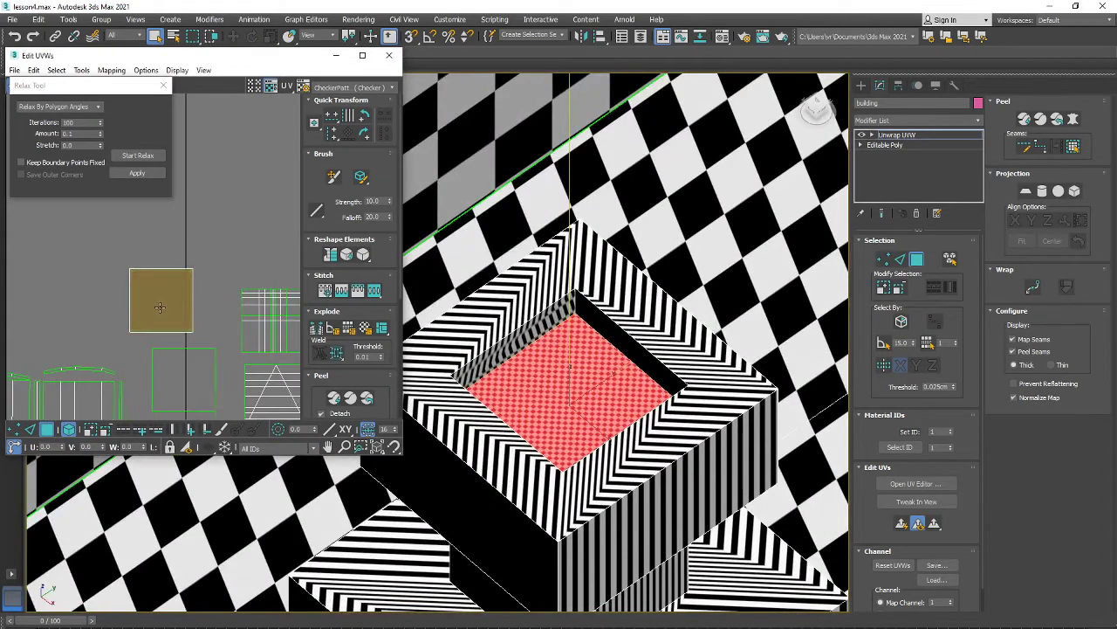
{"action": "right_click", "coordinate": [160, 308]}
{"action": "left_click", "coordinate": [159, 326]}
{"action": "left_click_drag", "start_coordinate": [162, 314], "coordinate": [88, 329]}
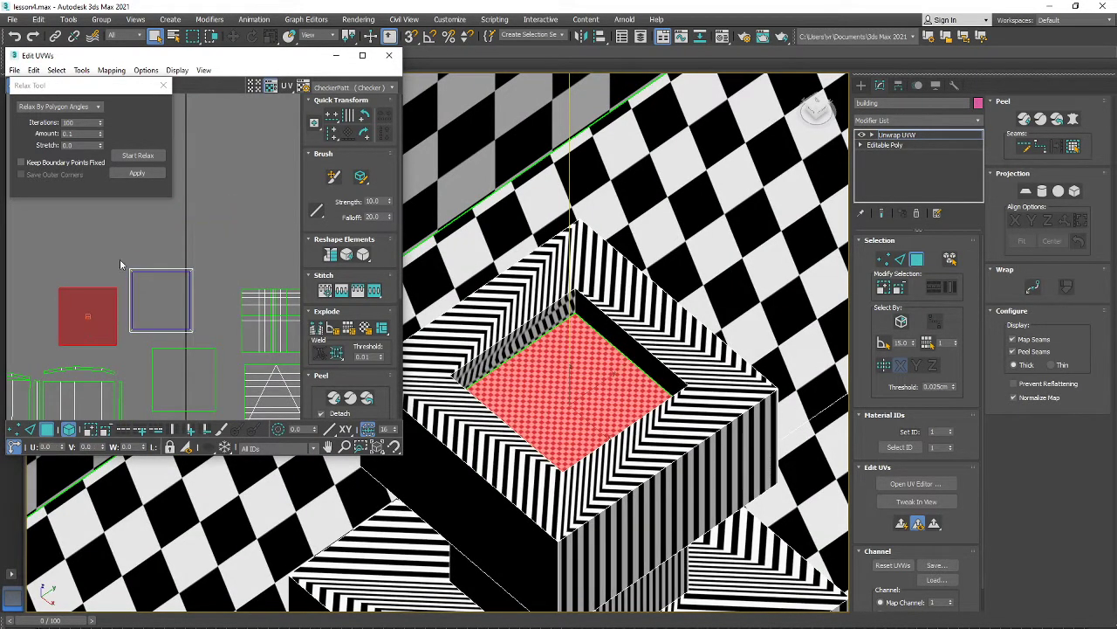
{"action": "scroll", "coordinate": [96, 297], "scroll_direction": "down", "scroll_amount": 3}
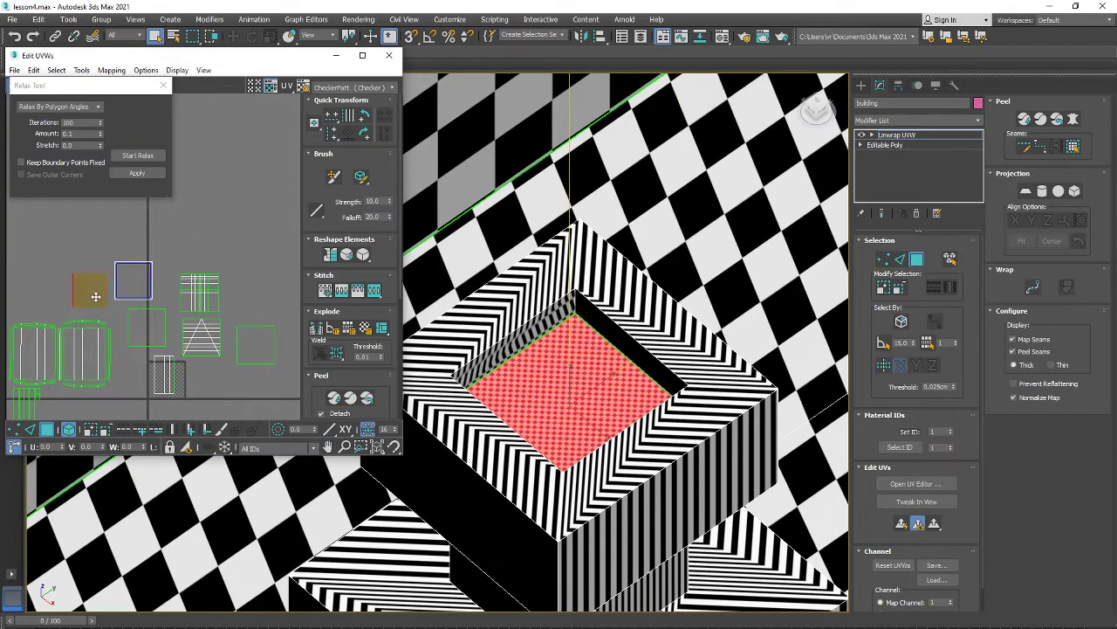
{"action": "scroll", "coordinate": [596, 393], "scroll_direction": "up", "scroll_amount": 4}
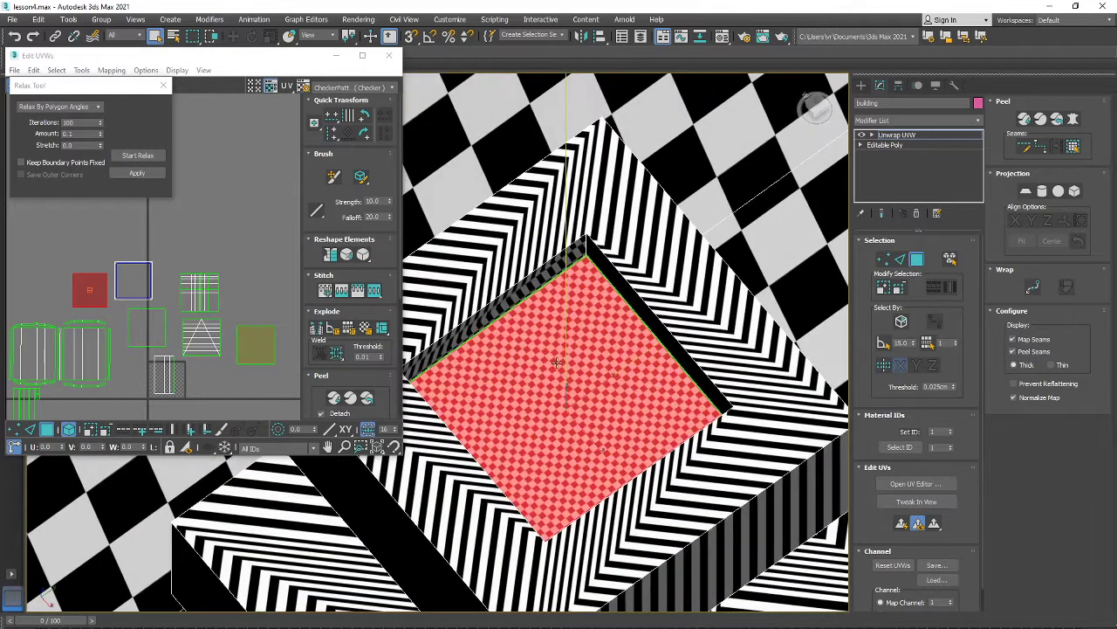
- Select the four rim faces around the chimney's top opening
{"action": "scroll", "coordinate": [129, 288], "scroll_direction": "down", "scroll_amount": 2}
{"action": "mouse_move", "coordinate": [129, 288]}
{"action": "middle_mouse_down"}
{"action": "mouse_move", "coordinate": [155, 291]}
{"action": "mouse_move", "coordinate": [140, 286]}
{"action": "middle_mouse_up"}
{"action": "scroll", "coordinate": [141, 286], "scroll_direction": "up", "scroll_amount": 1}
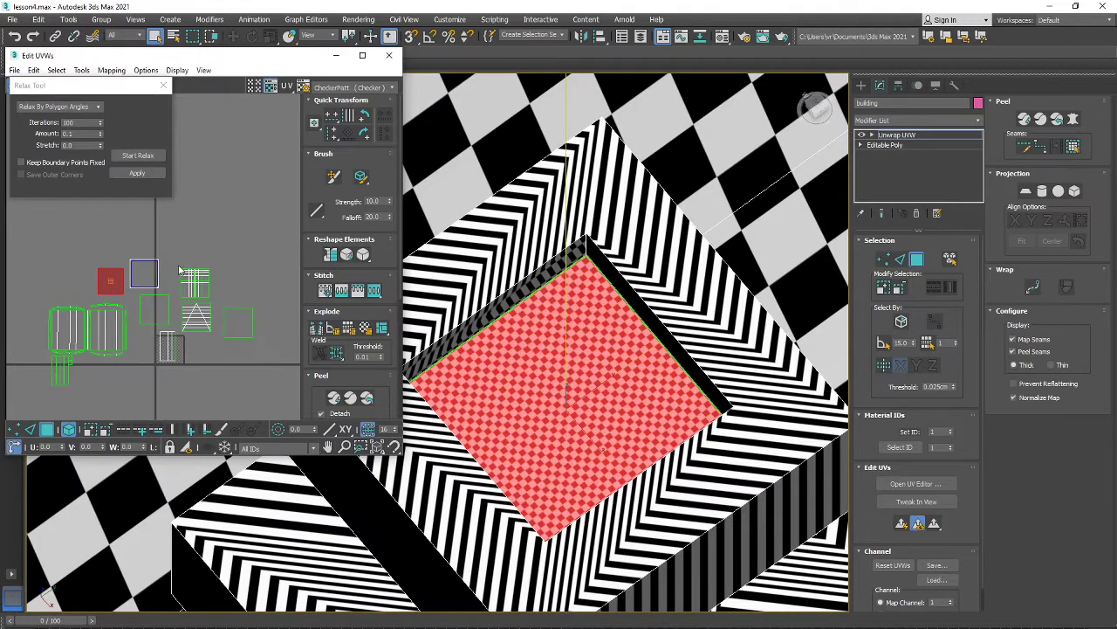
{"action": "middle_click_drag", "start_coordinate": [529, 348], "coordinate": [573, 354]}
{"action": "left_click", "coordinate": [578, 248]}
{"action": "left_click", "coordinate": [682, 223], "text": "ctrl"}
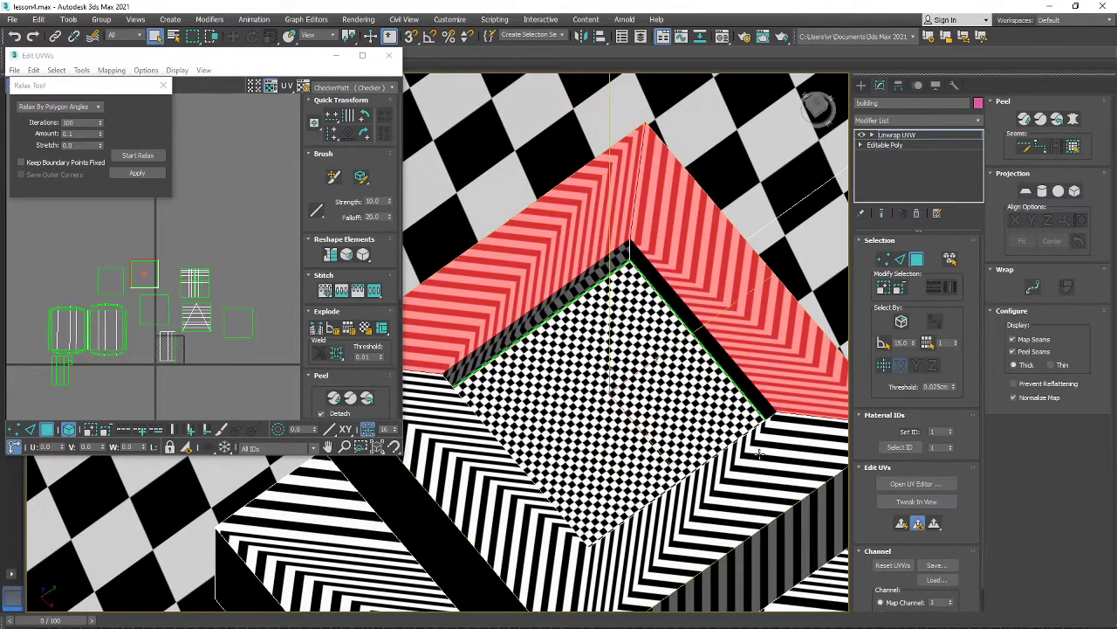
{"action": "left_click", "coordinate": [760, 455], "text": "ctrl"}
{"action": "left_click", "coordinate": [509, 501], "text": "ctrl"}
{"action": "scroll", "coordinate": [550, 463], "scroll_direction": "down", "scroll_amount": 3}
{"action": "middle_click_drag", "start_coordinate": [603, 480], "coordinate": [628, 427], "text": "alt"}
{"action": "scroll", "coordinate": [629, 428], "scroll_direction": "down", "scroll_amount": 2}
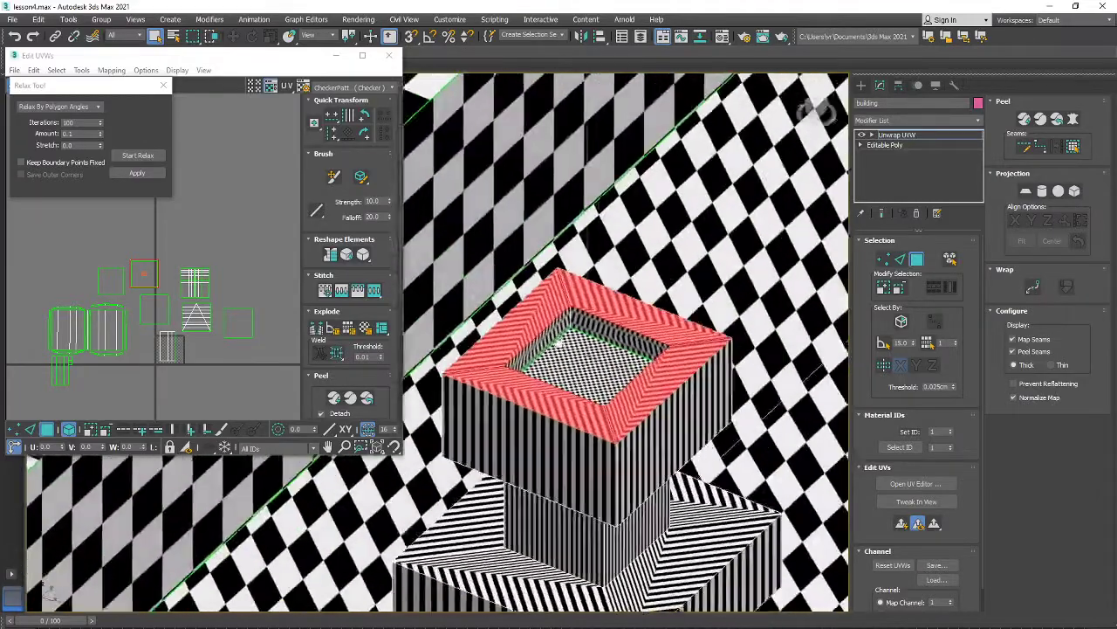
{"action": "scroll", "coordinate": [629, 428], "scroll_direction": "up", "scroll_amount": 2}
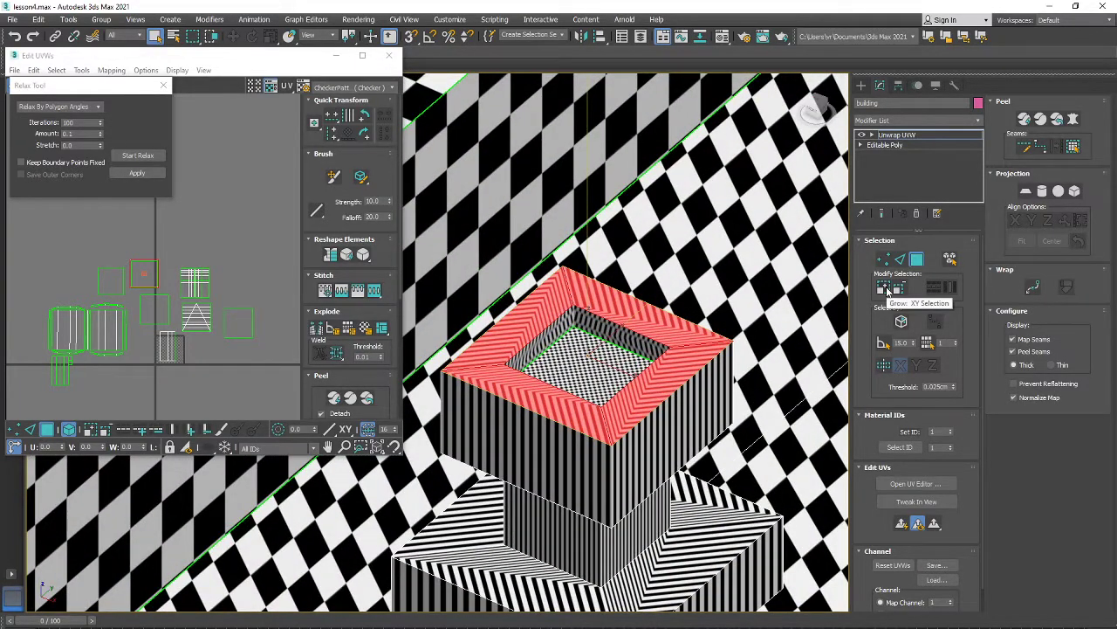
- Try growing the rim selection to take in the adjoining inner wall faces
{"action": "left_click", "coordinate": [888, 291]}
{"action": "scroll", "coordinate": [691, 303], "scroll_direction": "down", "scroll_amount": 3}
{"action": "middle_click_drag", "start_coordinate": [691, 303], "coordinate": [479, 328], "text": "alt"}
{"action": "scroll", "coordinate": [607, 326], "scroll_direction": "up", "scroll_amount": 3}
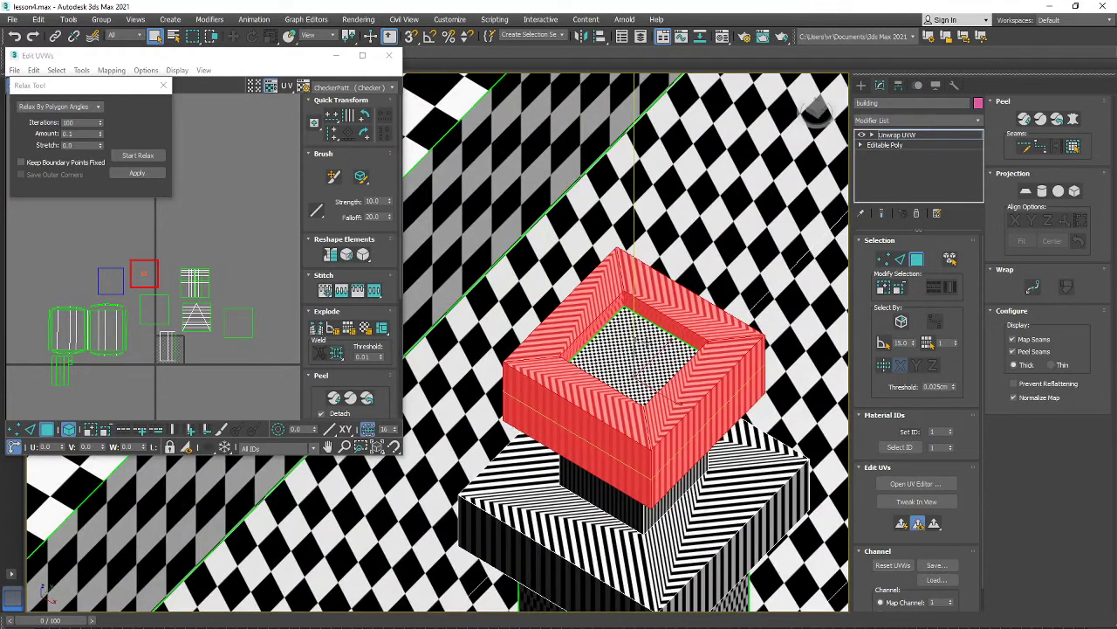
- Select the four rim faces of the chimney top together with the inner side walls of its opening
{"action": "left_click", "coordinate": [574, 315]}
{"action": "left_click", "coordinate": [589, 381], "text": "ctrl"}
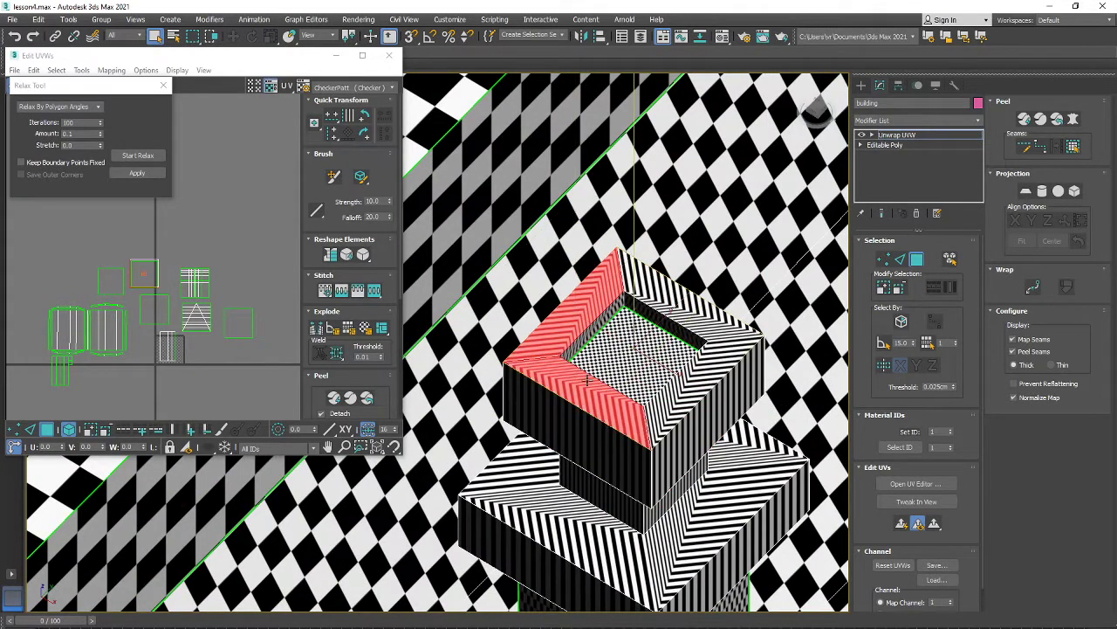
{"action": "left_click", "coordinate": [694, 379], "text": "ctrl"}
{"action": "left_click", "coordinate": [708, 311], "text": "ctrl"}
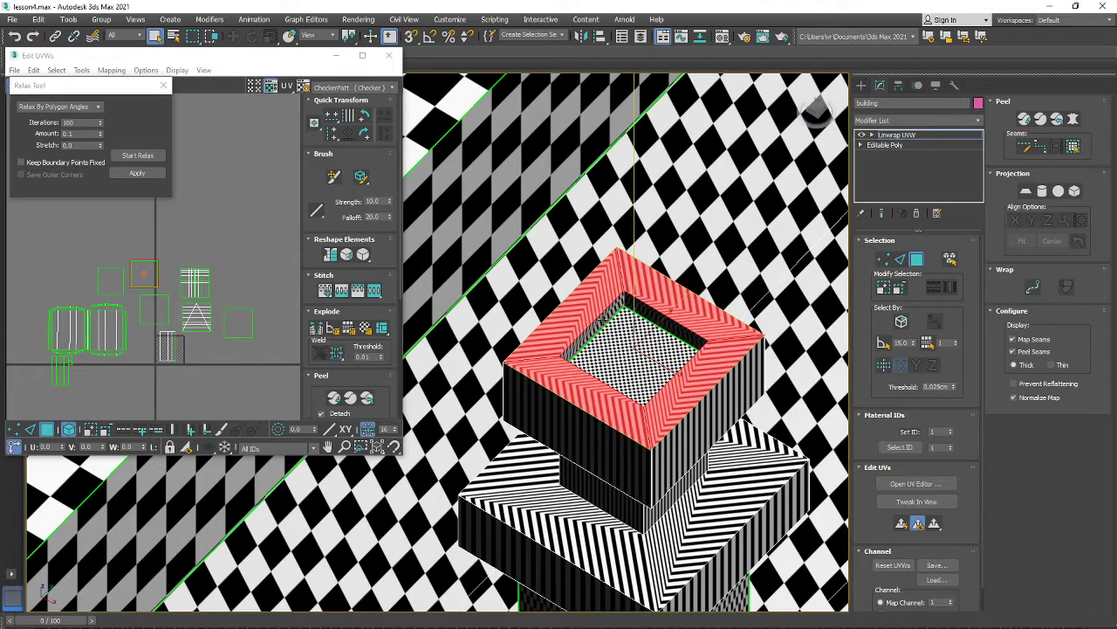
{"action": "left_click", "coordinate": [602, 318], "text": "ctrl"}
{"action": "middle_click_drag", "start_coordinate": [642, 308], "coordinate": [845, 348], "text": "alt"}
{"action": "left_click", "coordinate": [644, 313], "text": "ctrl"}
{"action": "middle_click_drag", "start_coordinate": [676, 321], "coordinate": [622, 379], "text": "alt"}
{"action": "middle_click_drag", "start_coordinate": [680, 426], "coordinate": [633, 400], "text": "alt"}
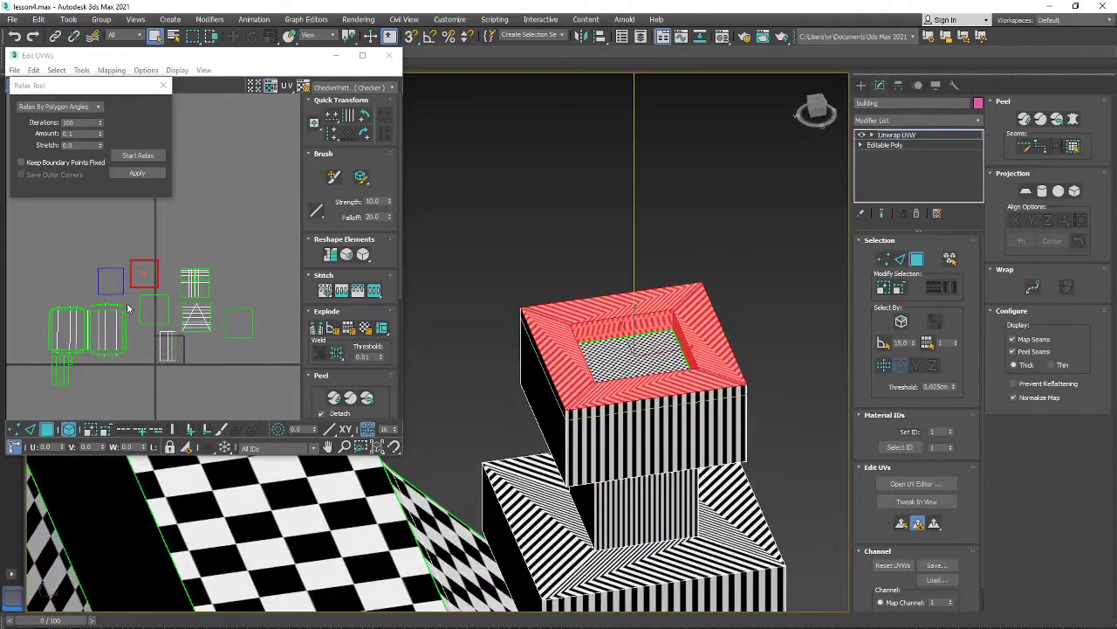
- Break the selected rim and inner wall faces into their own UV shell and relax it by polygon angles
{"action": "middle_click_drag", "start_coordinate": [157, 318], "coordinate": [169, 304]}
{"action": "scroll", "coordinate": [150, 258], "scroll_direction": "up", "scroll_amount": 3}
{"action": "middle_click_drag", "start_coordinate": [155, 255], "coordinate": [152, 283]}
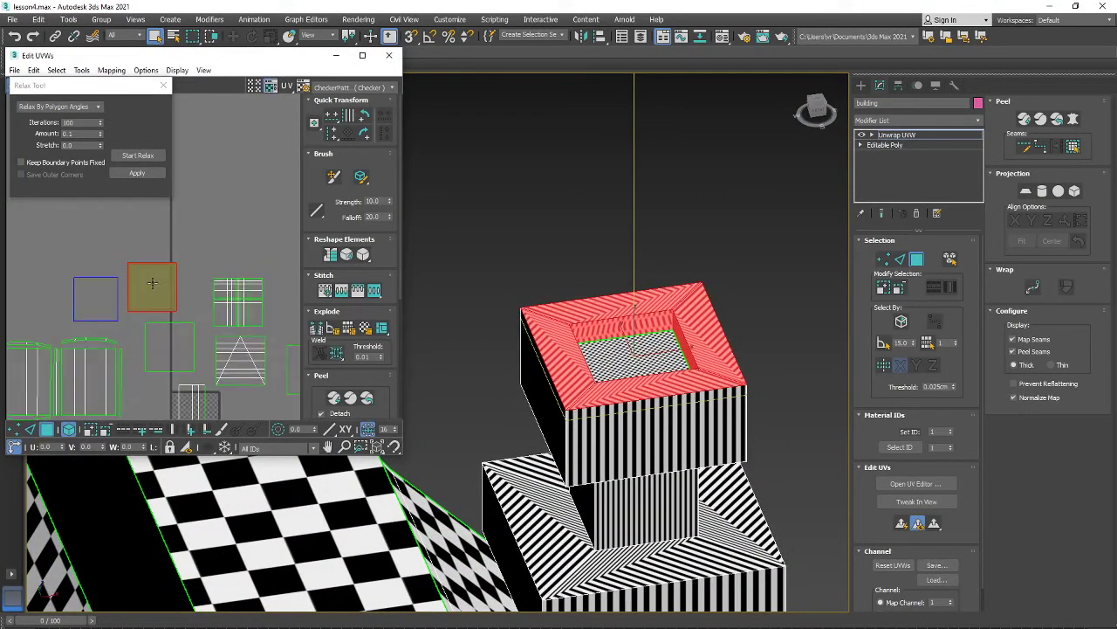
{"action": "right_click", "coordinate": [156, 298]}
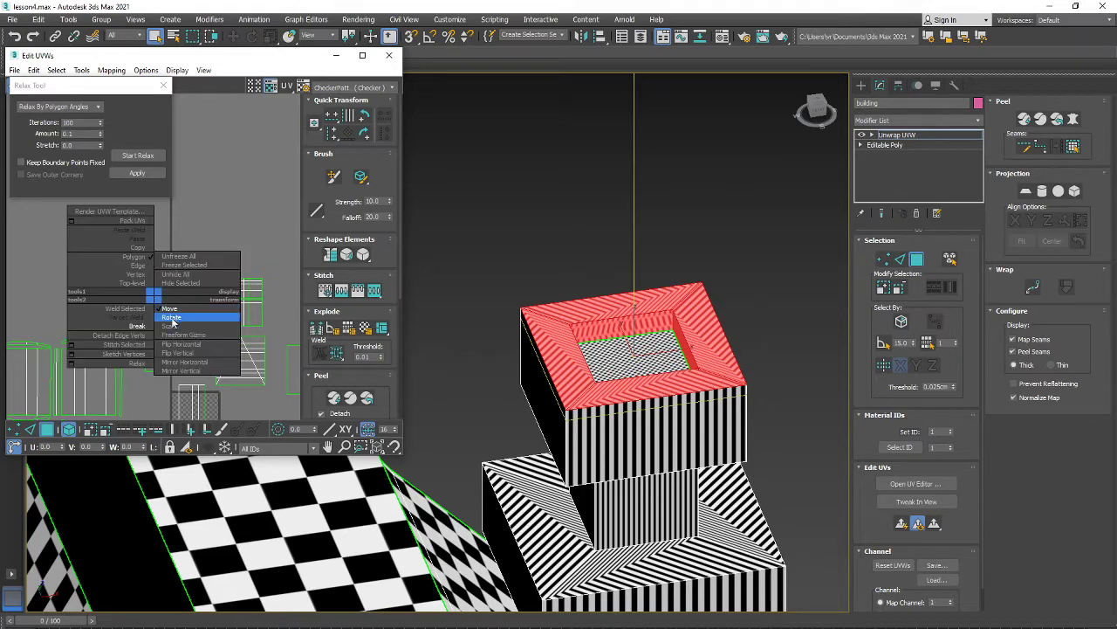
{"action": "left_click", "coordinate": [163, 316]}
{"action": "scroll", "coordinate": [123, 297], "scroll_direction": "down", "scroll_amount": 3}
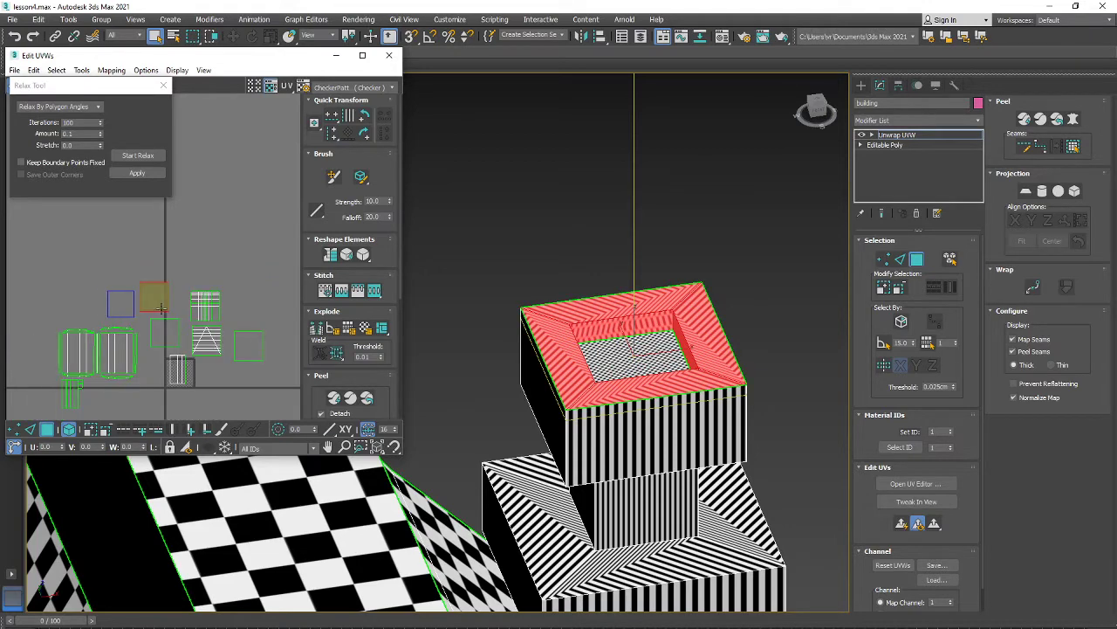
{"action": "left_click", "coordinate": [140, 155]}
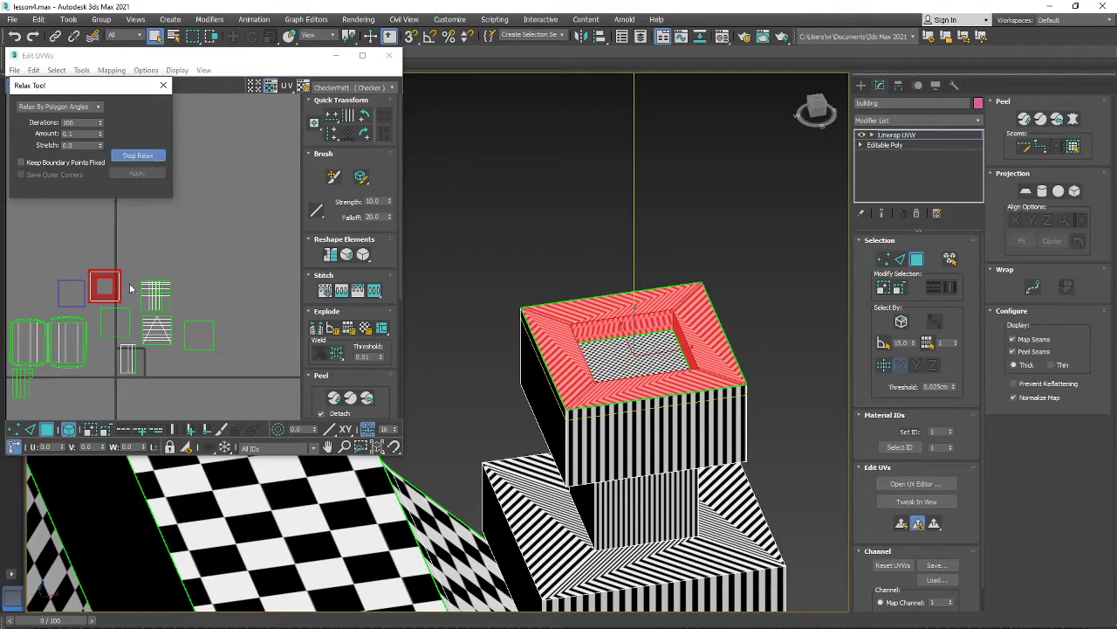
- Stop relaxing and move the rim and inner wall shell into the free space beside the striped square shell
{"action": "scroll", "coordinate": [131, 289], "scroll_direction": "up", "scroll_amount": 2}
{"action": "middle_click_drag", "start_coordinate": [131, 289], "coordinate": [152, 276]}
{"action": "left_click_drag", "start_coordinate": [126, 284], "coordinate": [218, 248]}
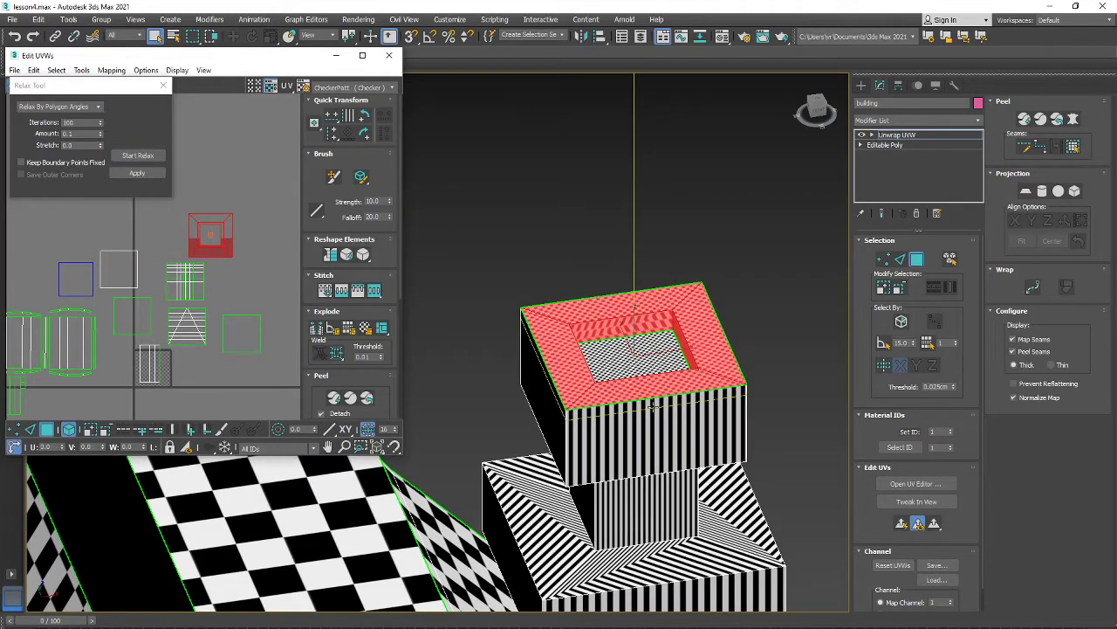
{"action": "middle_click_drag", "start_coordinate": [653, 406], "coordinate": [566, 280], "text": "alt"}
{"action": "scroll", "coordinate": [646, 385], "scroll_direction": "up", "scroll_amount": 4}
{"action": "left_click_drag", "start_coordinate": [212, 249], "coordinate": [233, 291]}
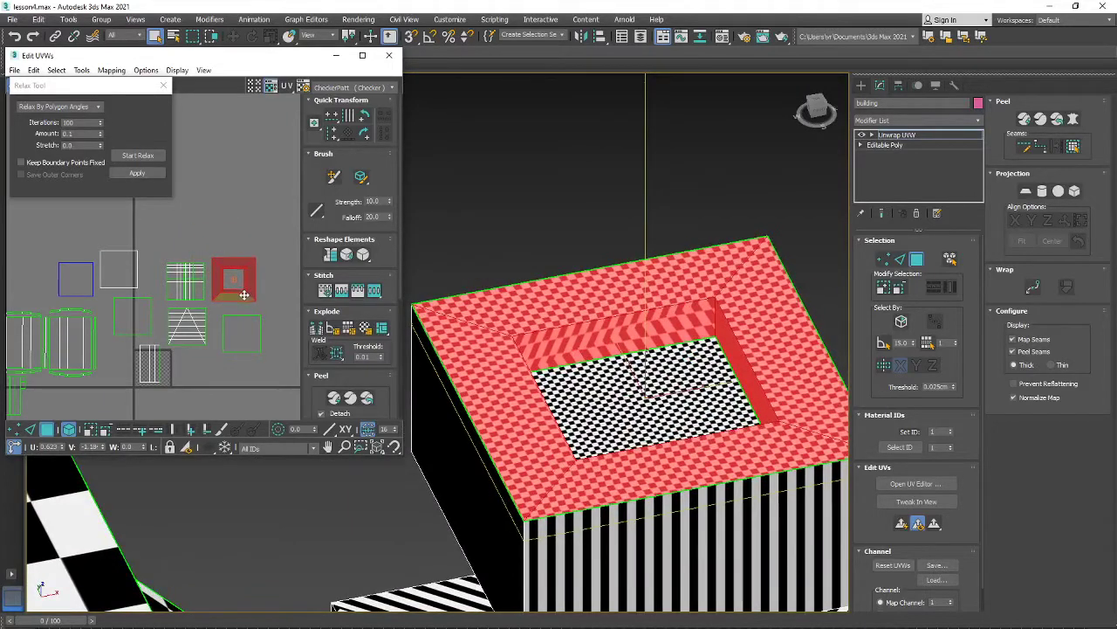
- Turn off element selection and select only the four outer rim polygons of the relaxed chimney shell
{"action": "scroll", "coordinate": [231, 273], "scroll_direction": "up", "scroll_amount": 4}
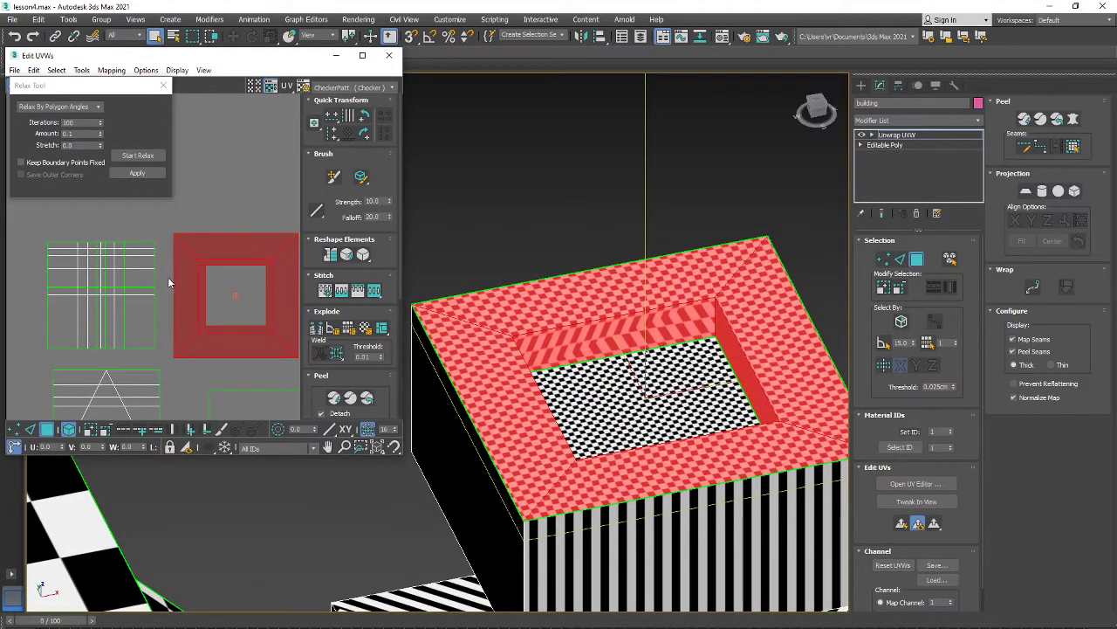
{"action": "left_click", "coordinate": [170, 282]}
{"action": "left_click", "coordinate": [215, 247]}
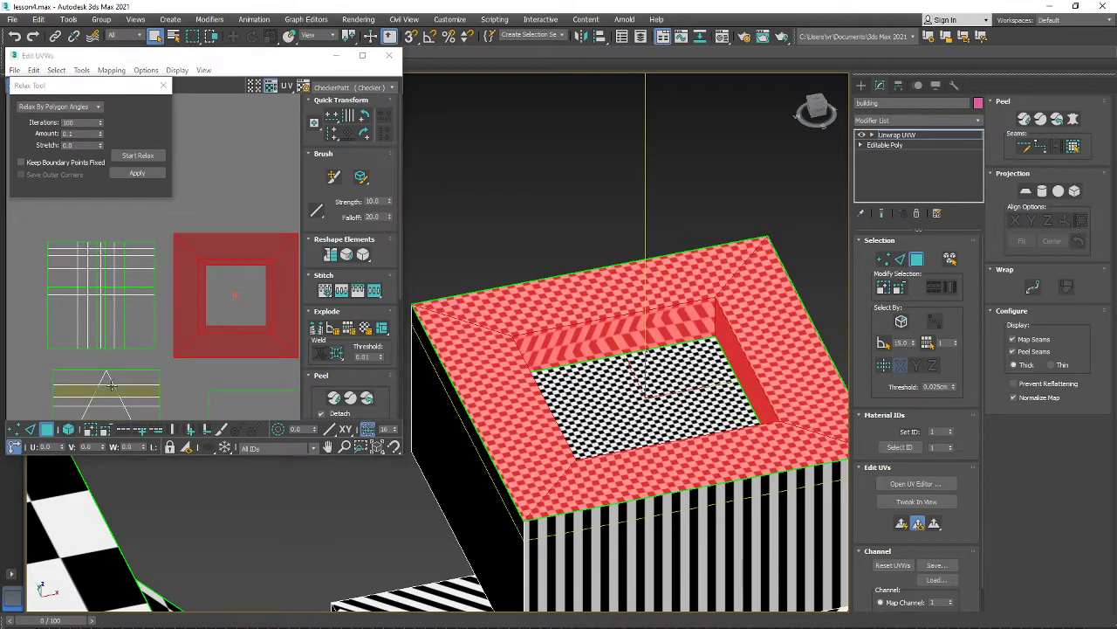
{"action": "left_click", "coordinate": [163, 299]}
{"action": "left_click", "coordinate": [186, 295]}
{"action": "left_click", "coordinate": [212, 249], "text": "ctrl"}
{"action": "left_click", "coordinate": [219, 343], "text": "ctrl"}
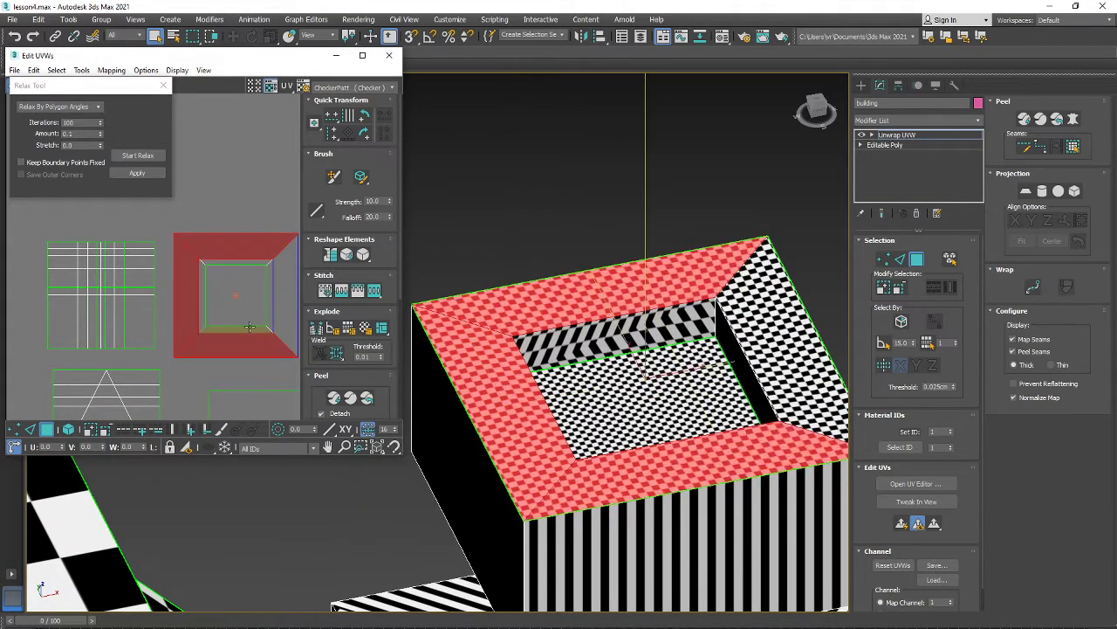
{"action": "left_click", "coordinate": [282, 294], "text": "ctrl"}
- Break the four rim faces off the inner walls of the chimney opening
{"action": "scroll", "coordinate": [510, 321], "scroll_direction": "down", "scroll_amount": 2}
{"action": "scroll", "coordinate": [539, 253], "scroll_direction": "up", "scroll_amount": 5}
{"action": "middle_click_drag", "start_coordinate": [510, 320], "coordinate": [535, 272], "text": "alt"}
{"action": "scroll", "coordinate": [539, 252], "scroll_direction": "down", "scroll_amount": 2}
{"action": "middle_click_drag", "start_coordinate": [240, 302], "coordinate": [213, 301]}
{"action": "scroll", "coordinate": [213, 301], "scroll_direction": "down", "scroll_amount": 1}
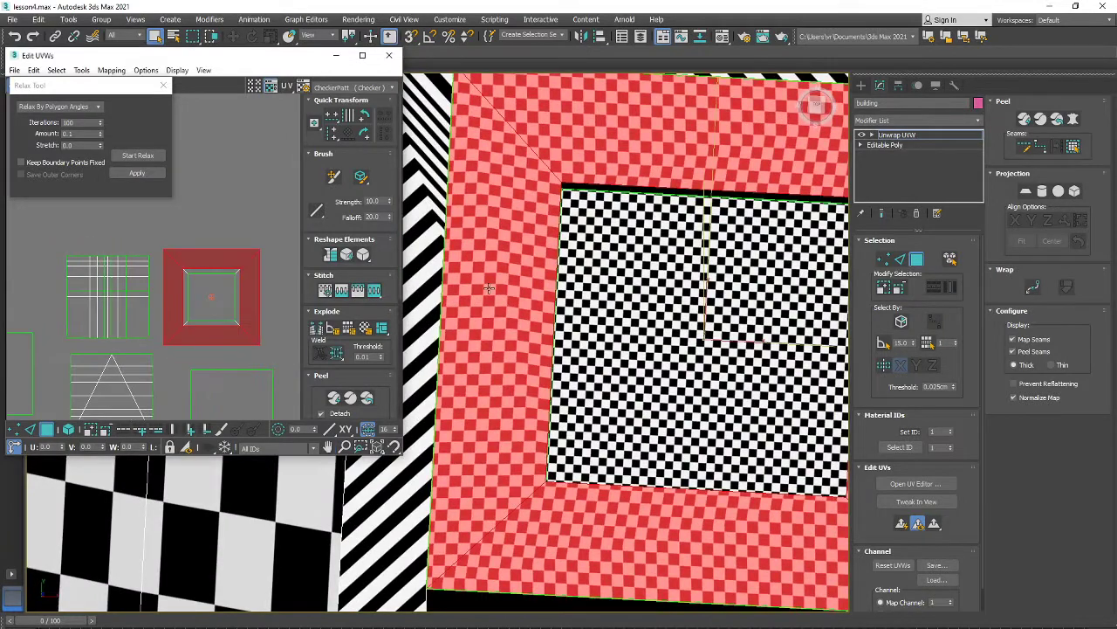
{"action": "middle_click_drag", "start_coordinate": [629, 381], "coordinate": [613, 413], "text": "alt"}
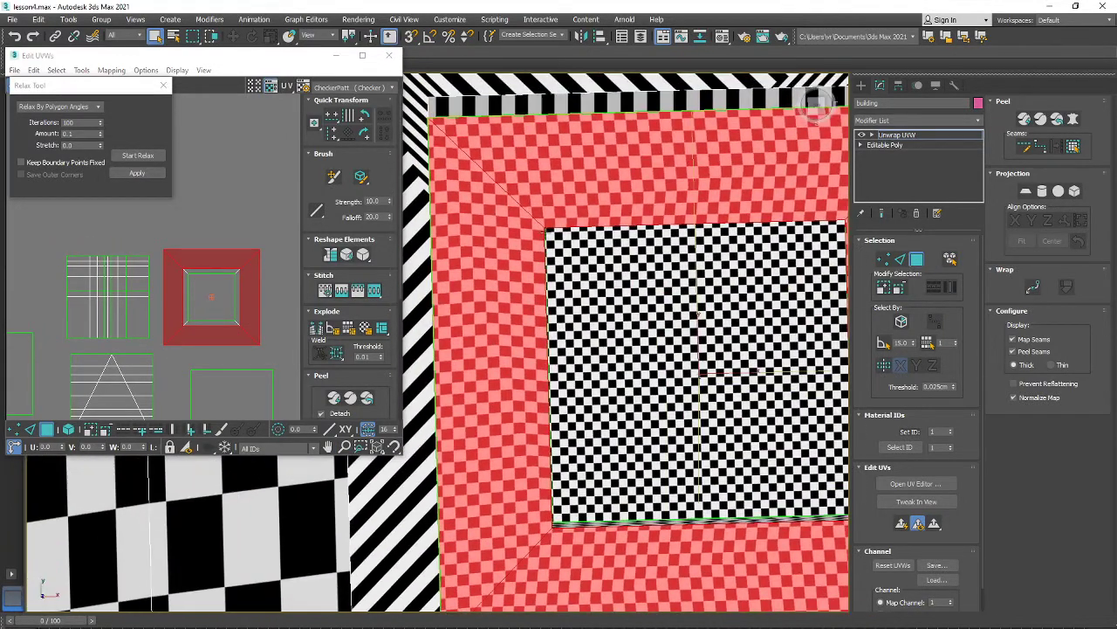
{"action": "middle_click_drag", "start_coordinate": [502, 221], "coordinate": [592, 203], "text": "alt"}
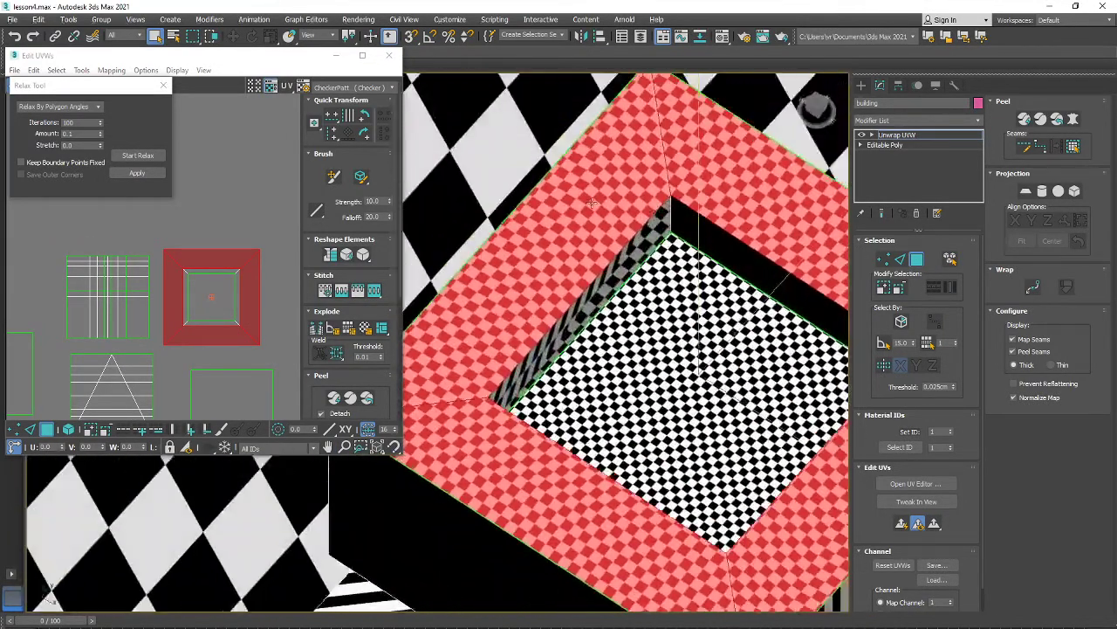
{"action": "scroll", "coordinate": [266, 262], "scroll_direction": "down", "scroll_amount": 1}
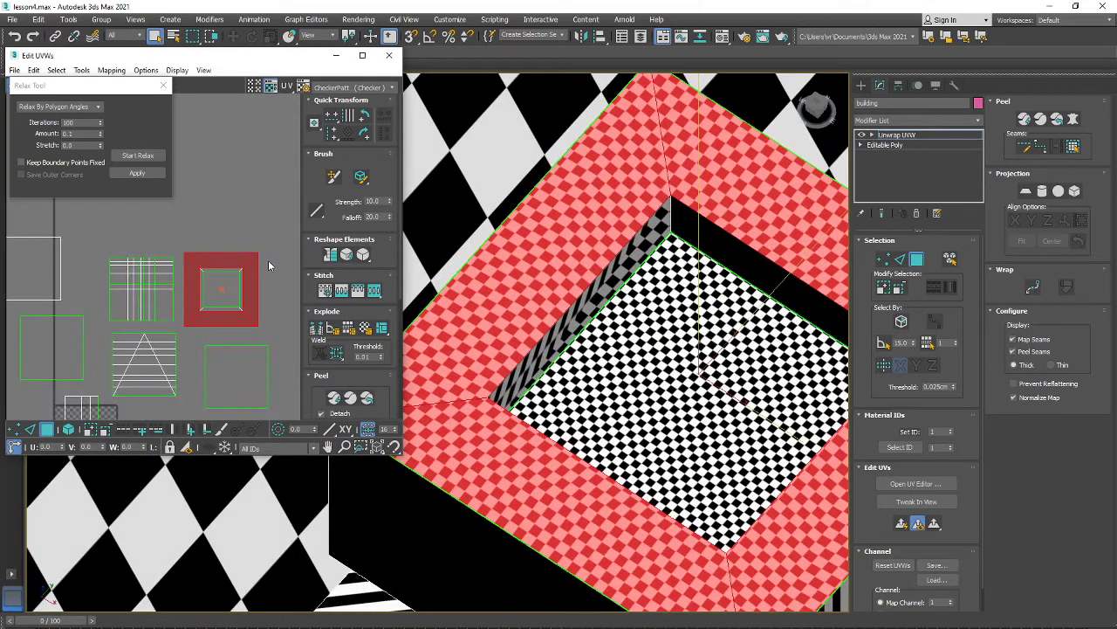
{"action": "right_click", "coordinate": [191, 277]}
{"action": "left_click", "coordinate": [166, 297]}
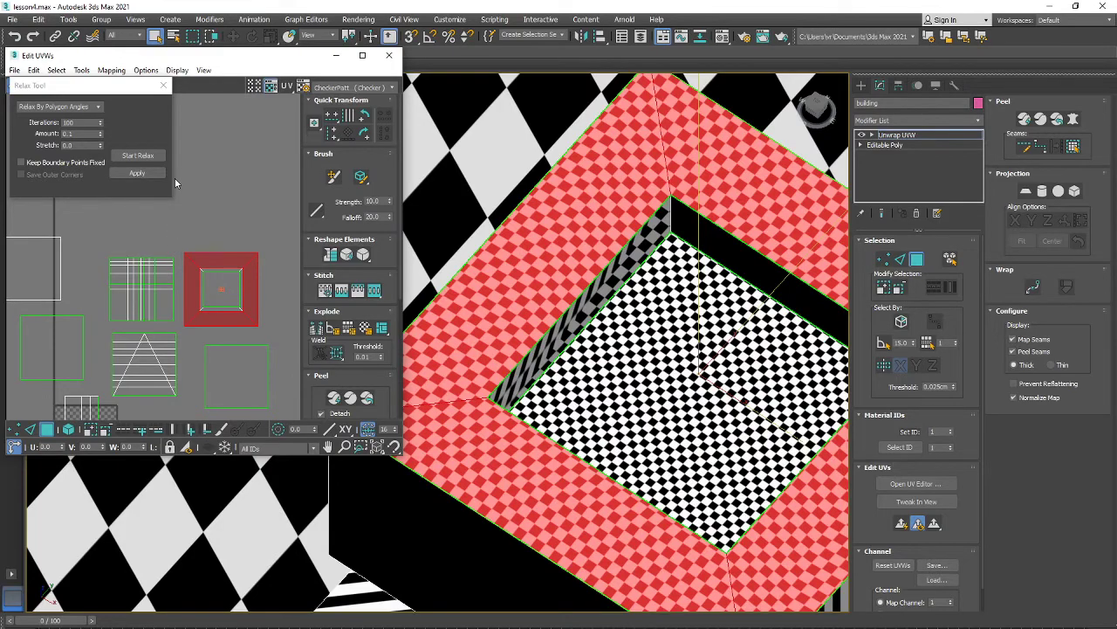
- Relax the separated rim faces by polygon angles
{"action": "middle_click_drag", "start_coordinate": [669, 324], "coordinate": [634, 288], "text": "alt"}
{"action": "middle_click_drag", "start_coordinate": [217, 252], "coordinate": [193, 252]}
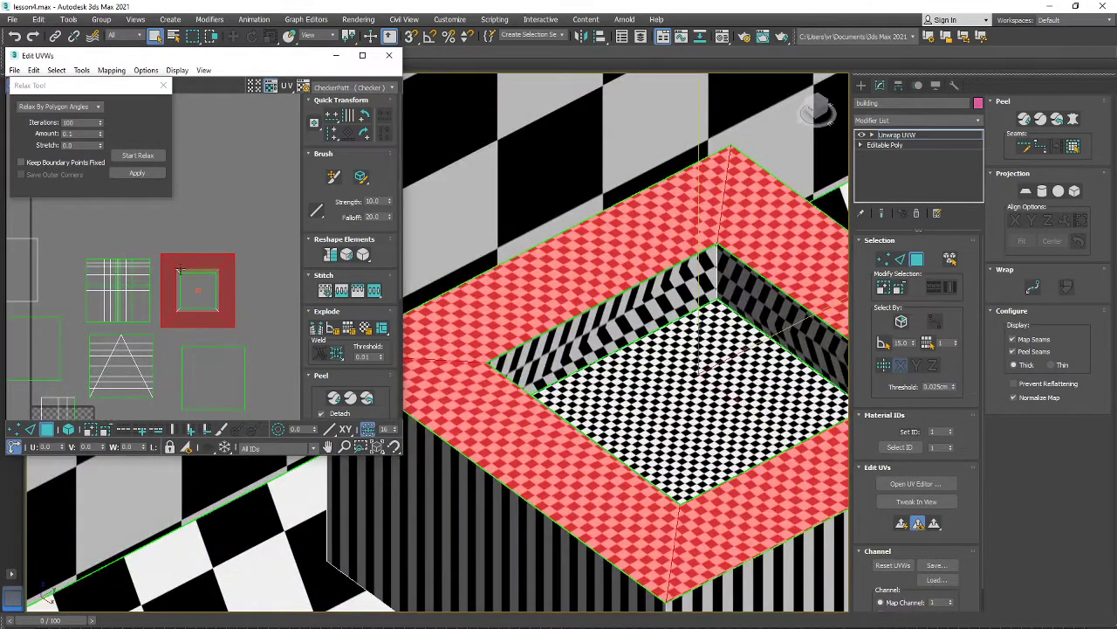
{"action": "left_click", "coordinate": [152, 158]}
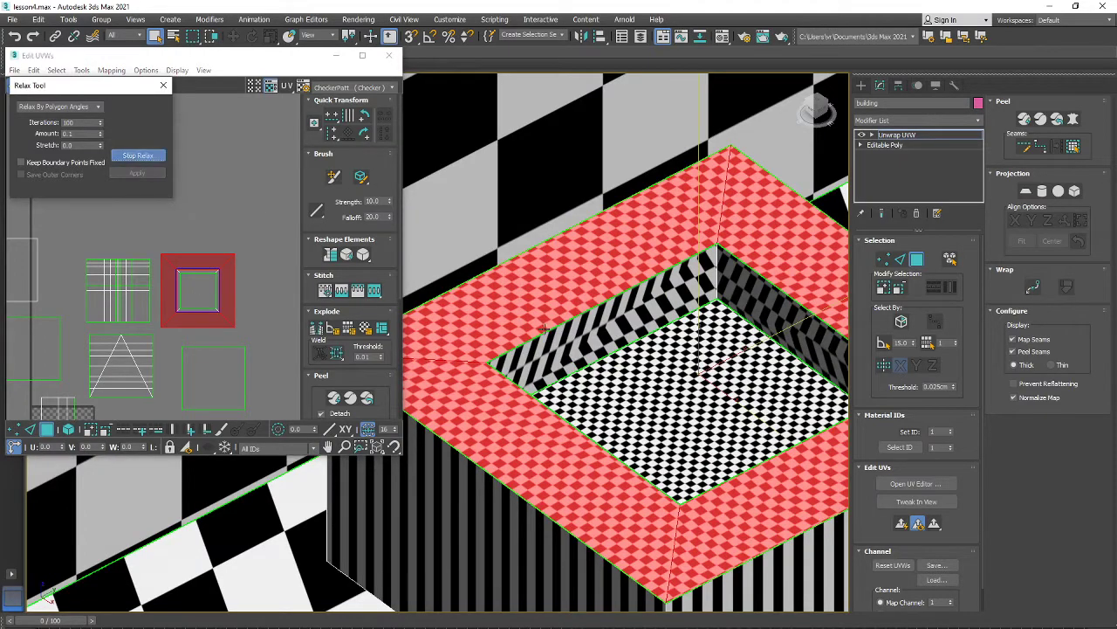
{"action": "middle_click_drag", "start_coordinate": [539, 325], "coordinate": [552, 254], "text": "alt"}
{"action": "left_click", "coordinate": [551, 255]}
{"action": "left_click", "coordinate": [536, 301]}
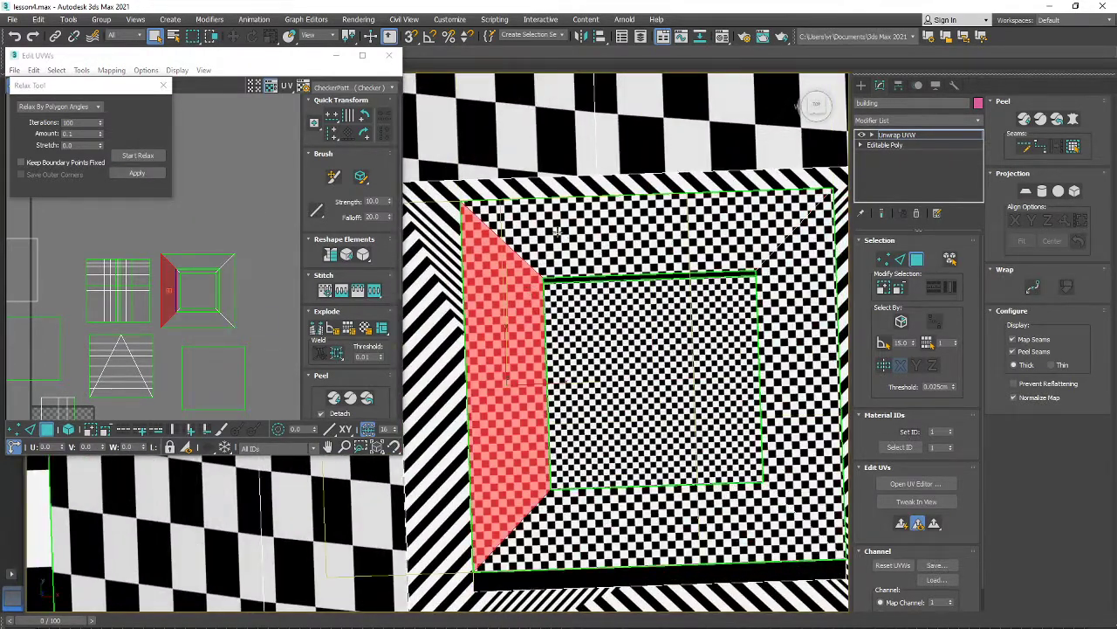
{"action": "middle_click_drag", "start_coordinate": [669, 490], "coordinate": [654, 447], "text": "alt"}
{"action": "scroll", "coordinate": [185, 268], "scroll_direction": "up", "scroll_amount": 2}
{"action": "scroll", "coordinate": [222, 269], "scroll_direction": "up", "scroll_amount": 2}
{"action": "left_click_drag", "start_coordinate": [273, 212], "coordinate": [245, 276]}
{"action": "scroll", "coordinate": [242, 309], "scroll_direction": "down", "scroll_amount": 6}
{"action": "middle_click_drag", "start_coordinate": [243, 347], "coordinate": [245, 297]}
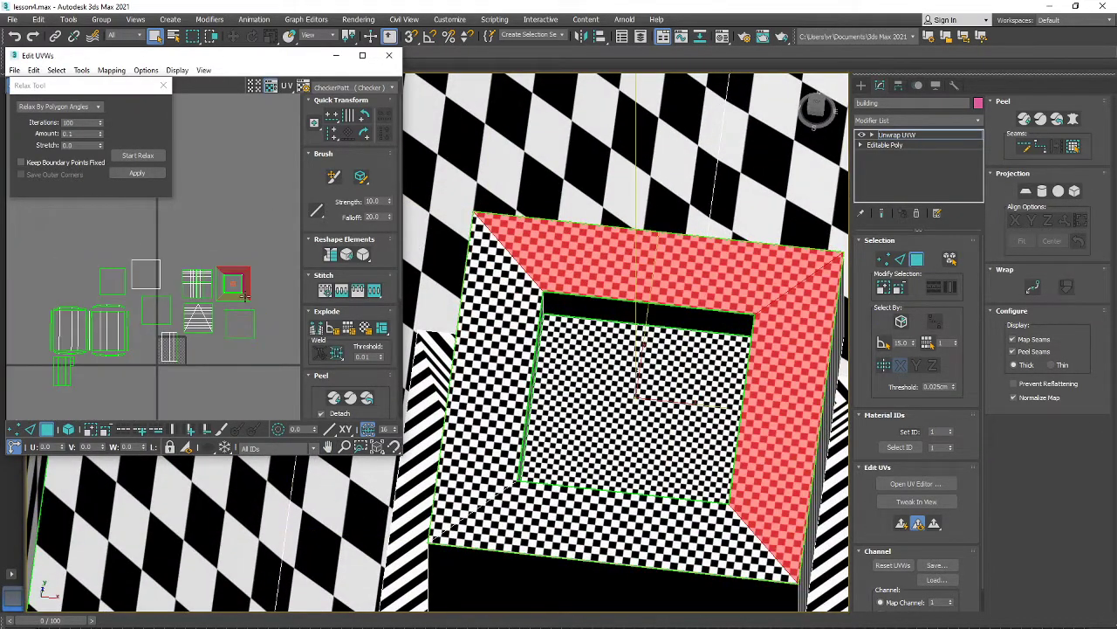
- Turn on element selection and move the chimney rim shell away from the inner wall shell, above the two rounded shells
{"action": "left_click", "coordinate": [68, 428]}
{"action": "left_click", "coordinate": [166, 286]}
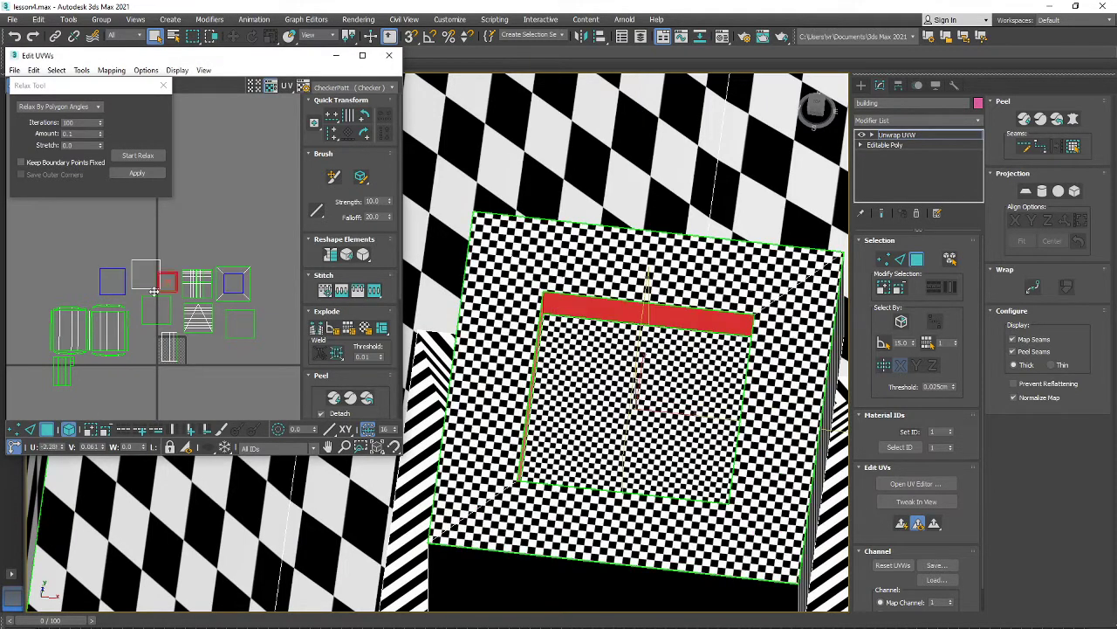
{"action": "scroll", "coordinate": [241, 292], "scroll_direction": "up", "scroll_amount": 2}
{"action": "left_click", "coordinate": [240, 292]}
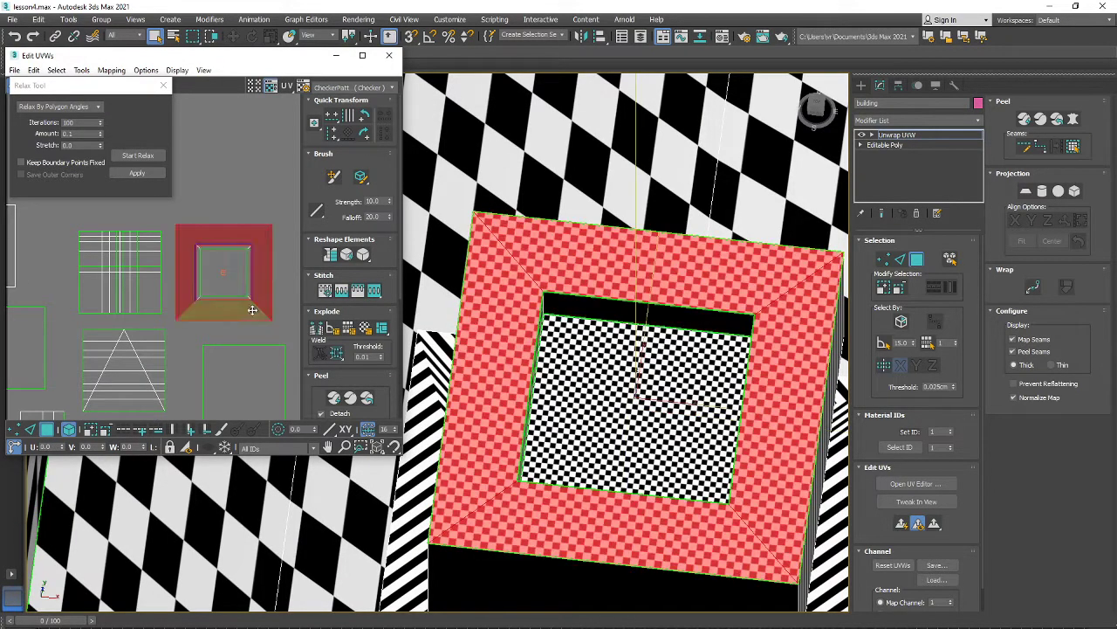
{"action": "scroll", "coordinate": [253, 295], "scroll_direction": "down", "scroll_amount": 4}
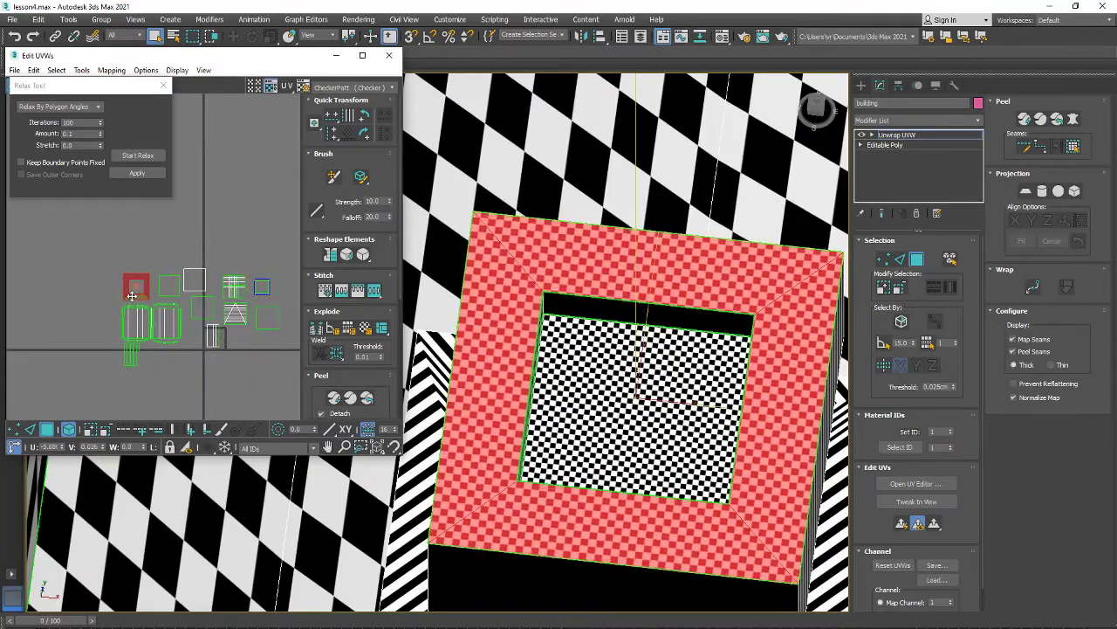
- Select the inner wall shell of the chimney opening and relax it by polygon angles
{"action": "scroll", "coordinate": [262, 297], "scroll_direction": "up", "scroll_amount": 3}
{"action": "scroll", "coordinate": [262, 297], "scroll_direction": "up", "scroll_amount": 2}
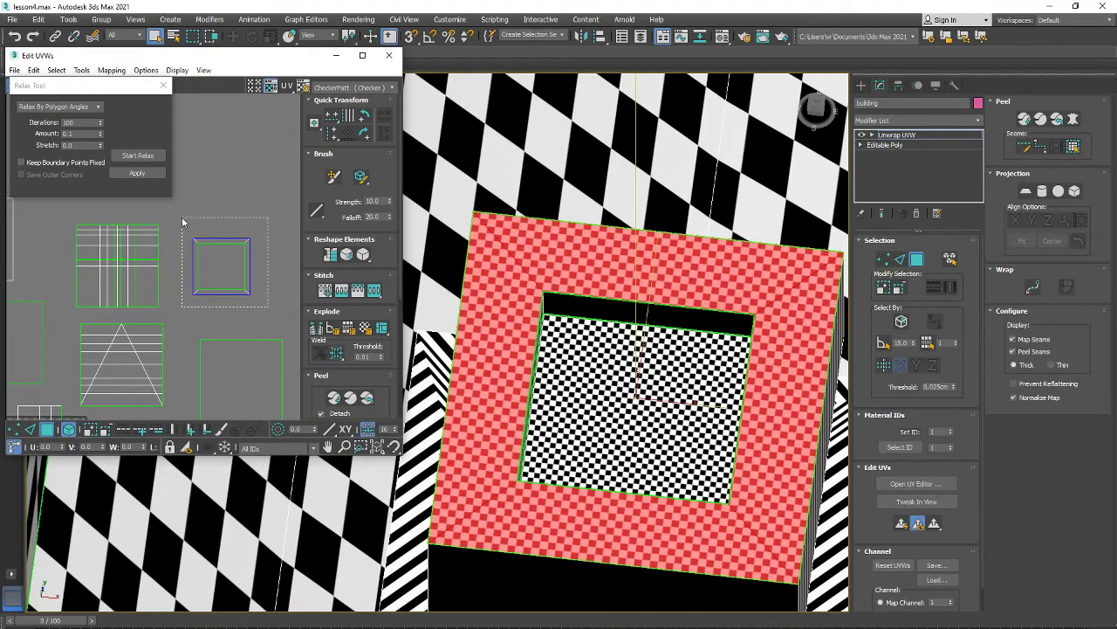
{"action": "left_click_drag", "start_coordinate": [182, 217], "coordinate": [183, 217]}
{"action": "scroll", "coordinate": [541, 367], "scroll_direction": "down", "scroll_amount": 4}
{"action": "middle_click_drag", "start_coordinate": [541, 367], "coordinate": [489, 314], "text": "alt"}
{"action": "left_click", "coordinate": [140, 155]}
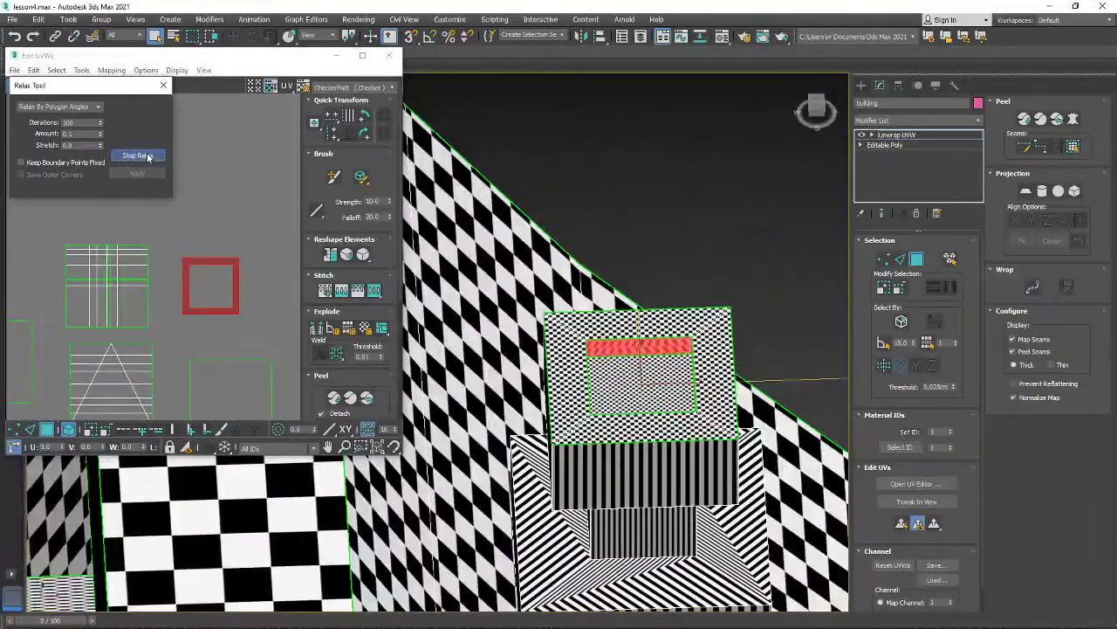
{"action": "middle_click_drag", "start_coordinate": [623, 369], "coordinate": [563, 321], "text": "alt"}
- Select two opposite inner walls of the chimney opening as individual faces
{"action": "scroll", "coordinate": [583, 375], "scroll_direction": "up", "scroll_amount": 4}
{"action": "left_click", "coordinate": [631, 318]}
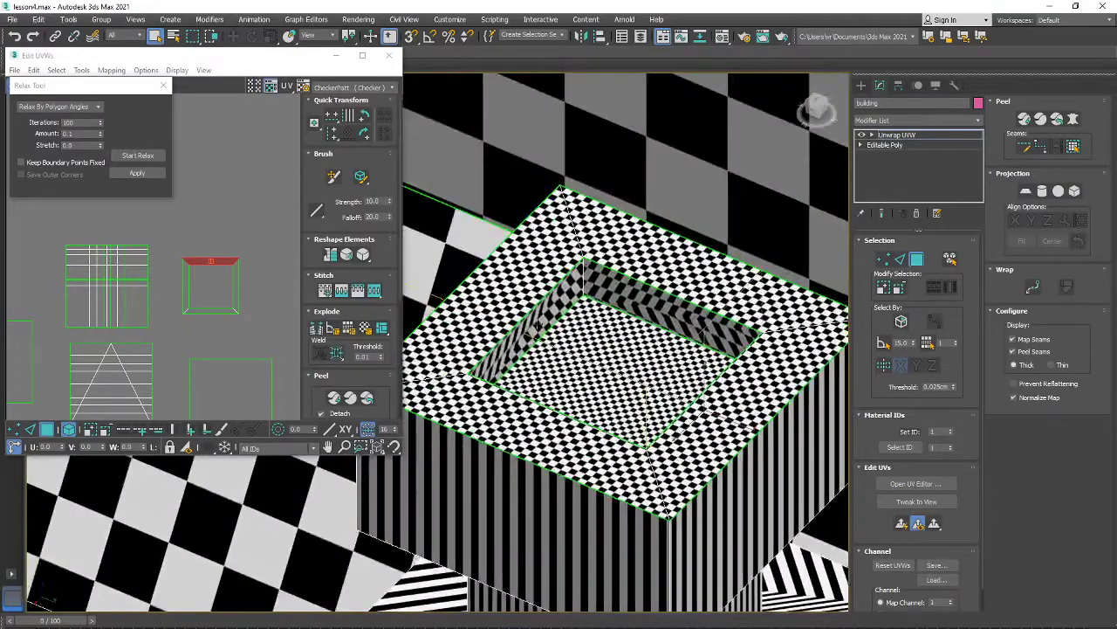
{"action": "left_click", "coordinate": [540, 321], "text": "ctrl"}
{"action": "middle_click_drag", "start_coordinate": [230, 322], "coordinate": [221, 347]}
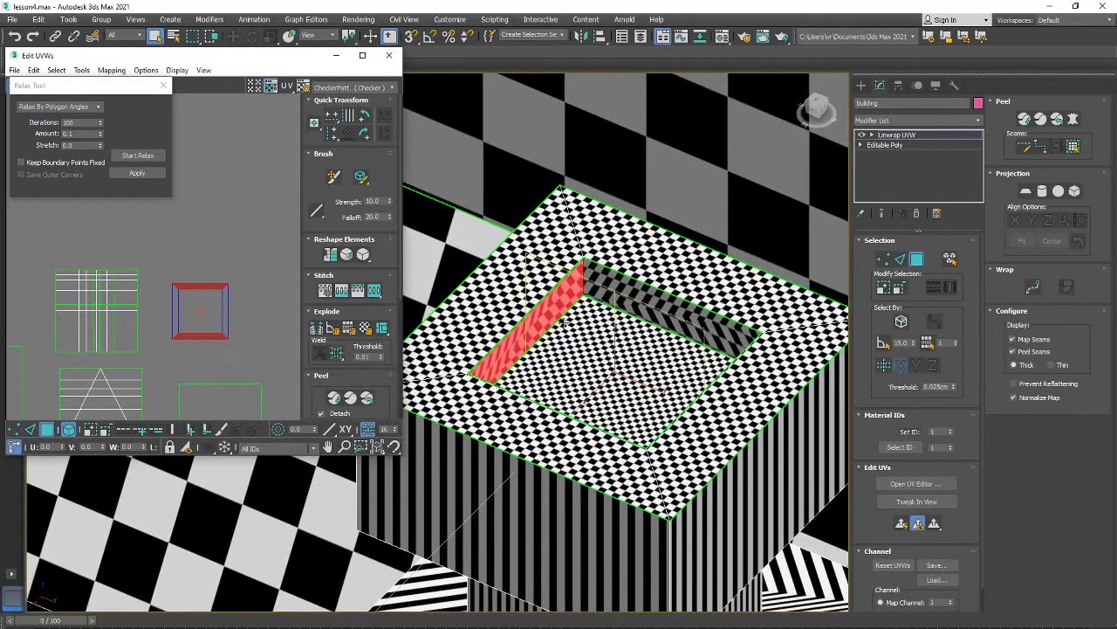
{"action": "left_click", "coordinate": [554, 307]}
{"action": "middle_click_drag", "start_coordinate": [555, 307], "coordinate": [646, 301], "text": "alt"}
{"action": "left_click", "coordinate": [660, 226], "text": "ctrl"}
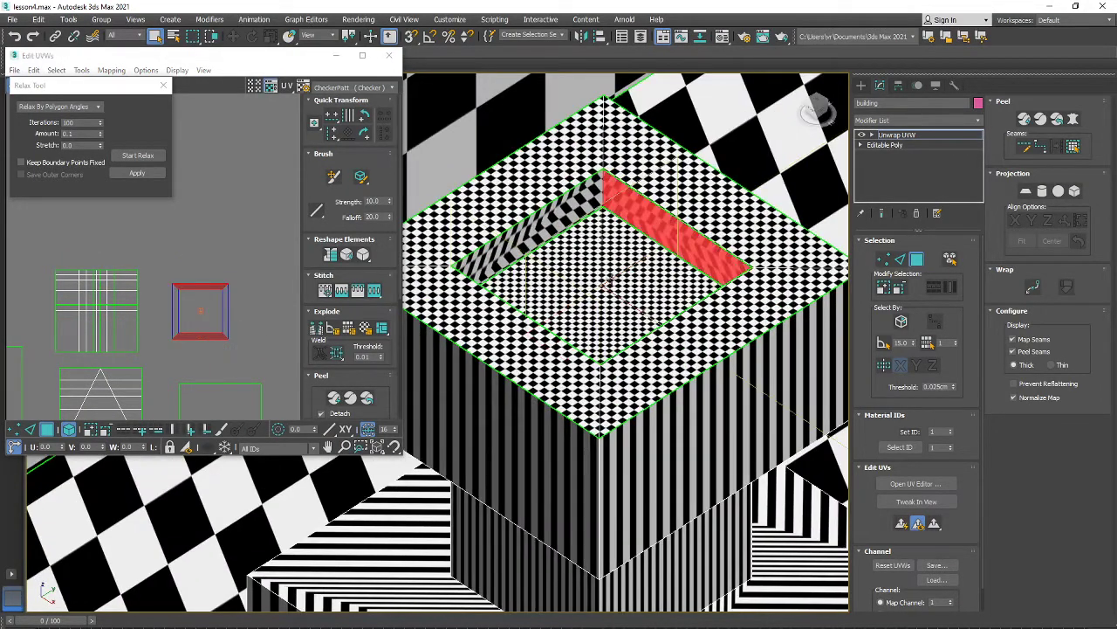
- Break the two selected opposite inner walls of the chimney opening off their shell and relax them by polygon angles
{"action": "middle_click_drag", "start_coordinate": [246, 292], "coordinate": [223, 325]}
{"action": "middle_click_drag", "start_coordinate": [664, 224], "coordinate": [573, 234], "text": "alt"}
{"action": "scroll", "coordinate": [193, 313], "scroll_direction": "up", "scroll_amount": 3}
{"action": "right_click", "coordinate": [192, 286]}
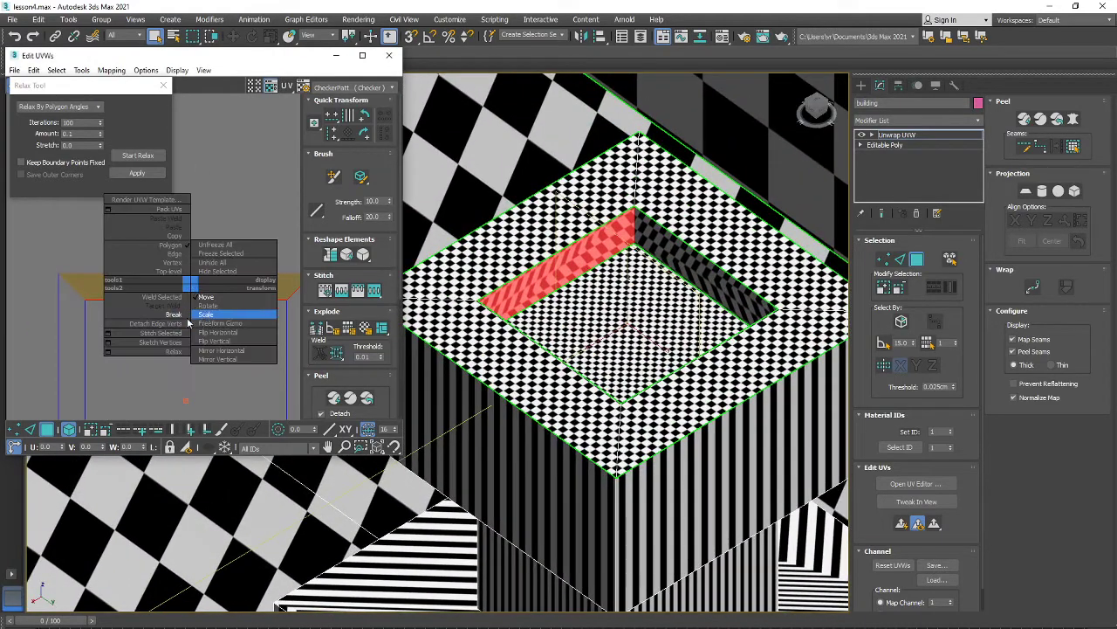
{"action": "left_click", "coordinate": [186, 316]}
{"action": "scroll", "coordinate": [189, 316], "scroll_direction": "down", "scroll_amount": 2}
{"action": "middle_click_drag", "start_coordinate": [186, 295], "coordinate": [180, 213]}
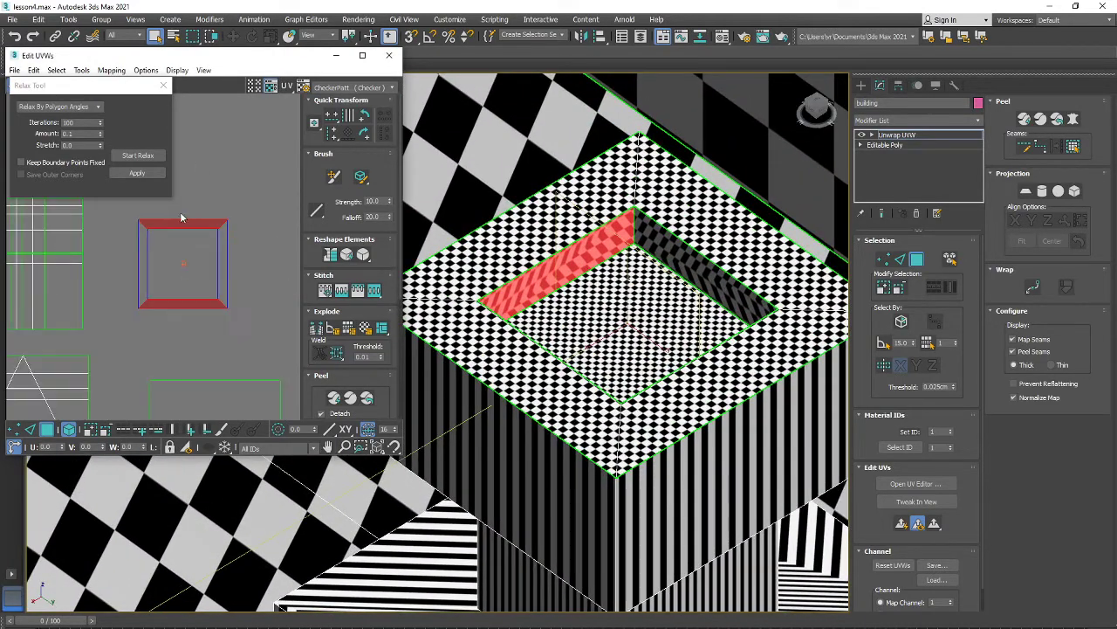
{"action": "left_click", "coordinate": [151, 157]}
- Select the other two opposite inner walls of the chimney opening and relax them by polygon angles
{"action": "left_click_drag", "start_coordinate": [263, 273], "coordinate": [118, 267]}
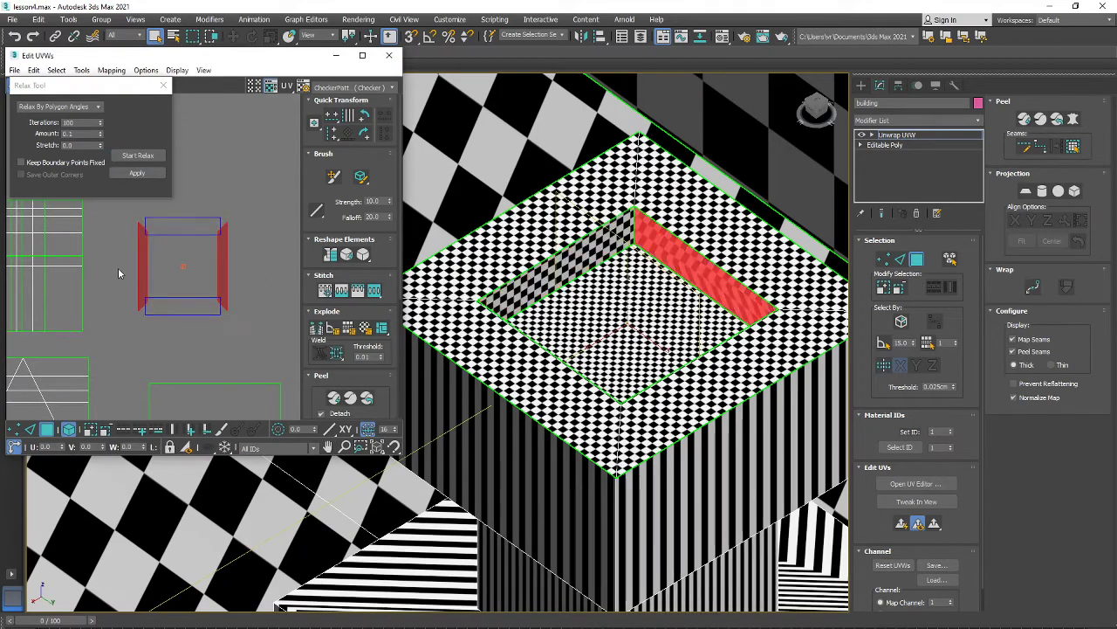
{"action": "left_click", "coordinate": [147, 154]}
{"action": "middle_click_drag", "start_coordinate": [613, 309], "coordinate": [503, 319]}
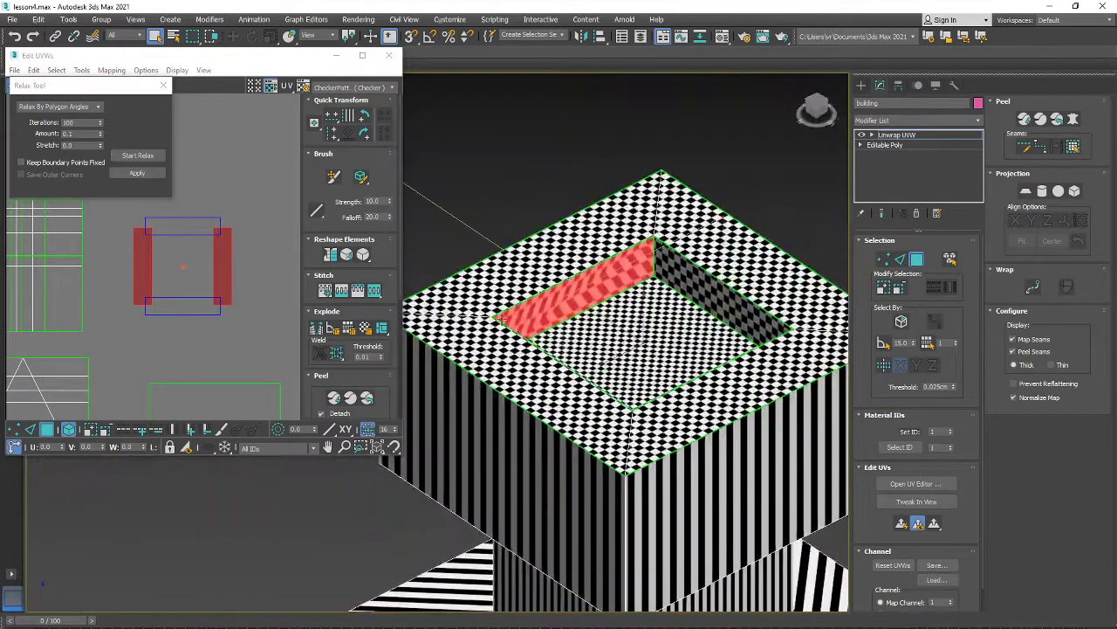
- Select all four inner walls of the chimney opening and check their checker pattern from several angles
{"action": "middle_click_drag", "start_coordinate": [236, 239], "coordinate": [227, 267]}
{"action": "left_click_drag", "start_coordinate": [251, 367], "coordinate": [112, 238]}
{"action": "mouse_move", "coordinate": [493, 325]}
{"action": "middle_mouse_down", "text": "alt"}
{"action": "mouse_move", "coordinate": [428, 328]}
{"action": "mouse_move", "coordinate": [502, 314]}
{"action": "middle_mouse_up", "text": "alt"}
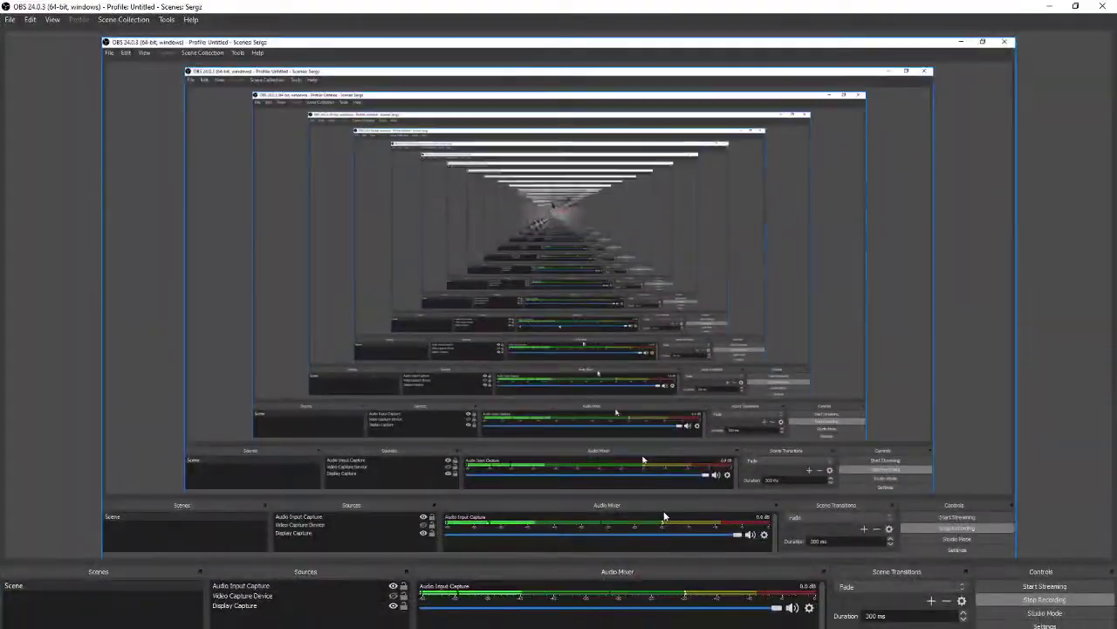
{"action": "left_click", "coordinate": [1052, 10]}
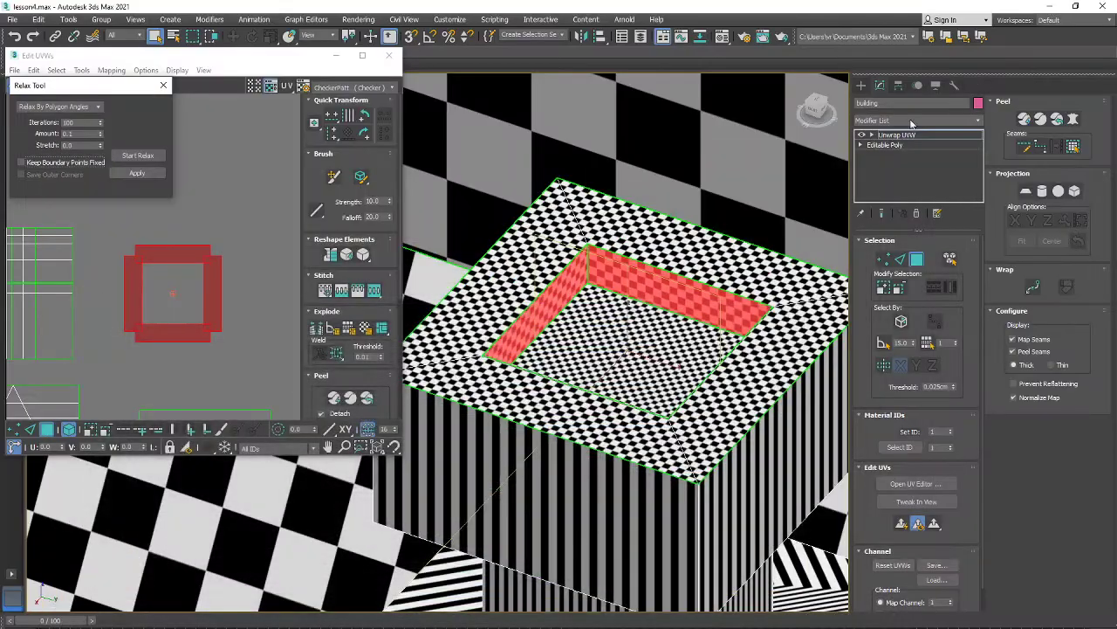
{"action": "scroll", "coordinate": [709, 244], "scroll_direction": "down", "scroll_amount": 5}
{"action": "mouse_move", "coordinate": [708, 245]}
{"action": "middle_mouse_down", "text": "alt"}
{"action": "mouse_move", "coordinate": [725, 258]}
{"action": "mouse_move", "coordinate": [684, 270]}
{"action": "mouse_move", "coordinate": [627, 262]}
{"action": "mouse_move", "coordinate": [718, 259]}
{"action": "middle_mouse_up", "text": "alt"}
{"action": "scroll", "coordinate": [684, 271], "scroll_direction": "up", "scroll_amount": 5}
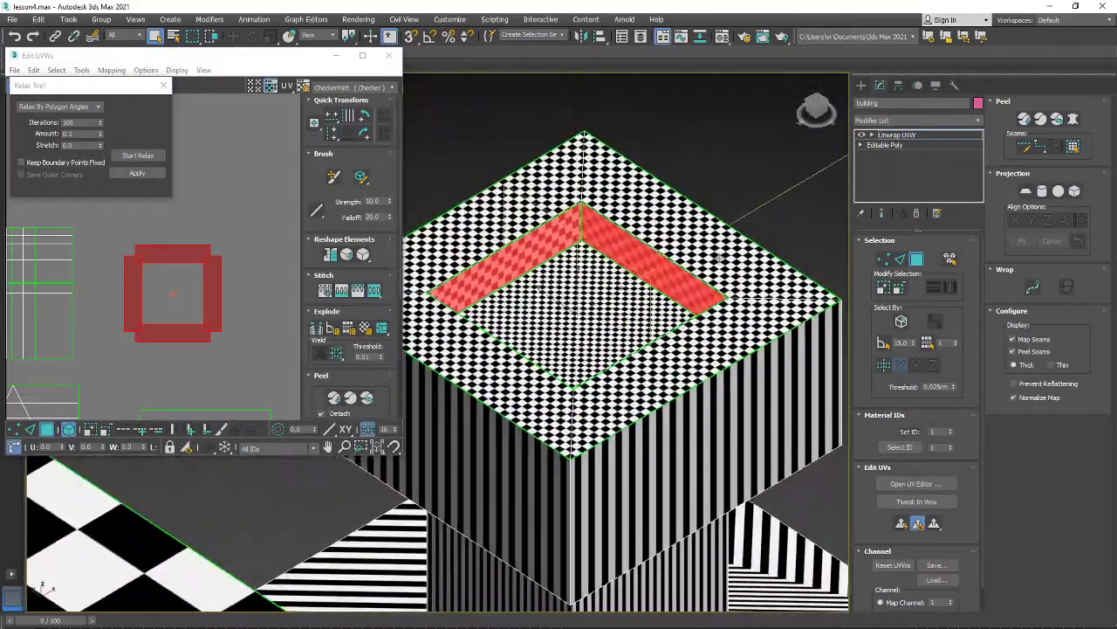
- Pull the four inner wall shells apart and line them up as upright strips side by side, rotating the horizontal ones
{"action": "scroll", "coordinate": [51, 266], "scroll_direction": "down", "scroll_amount": 4}
{"action": "middle_click_drag", "start_coordinate": [88, 281], "coordinate": [239, 250]}
{"action": "scroll", "coordinate": [239, 251], "scroll_direction": "up", "scroll_amount": 3}
{"action": "left_click", "coordinate": [242, 251]}
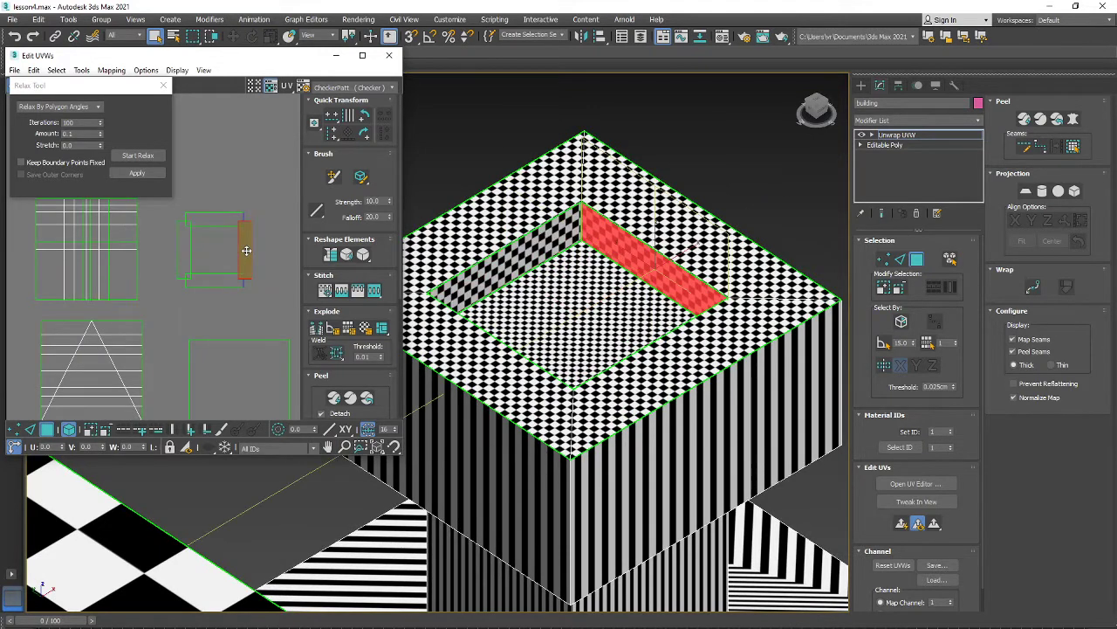
{"action": "left_click_drag", "start_coordinate": [242, 251], "coordinate": [182, 256]}
{"action": "left_click", "coordinate": [216, 219]}
{"action": "scroll", "coordinate": [249, 223], "scroll_direction": "up", "scroll_amount": 2}
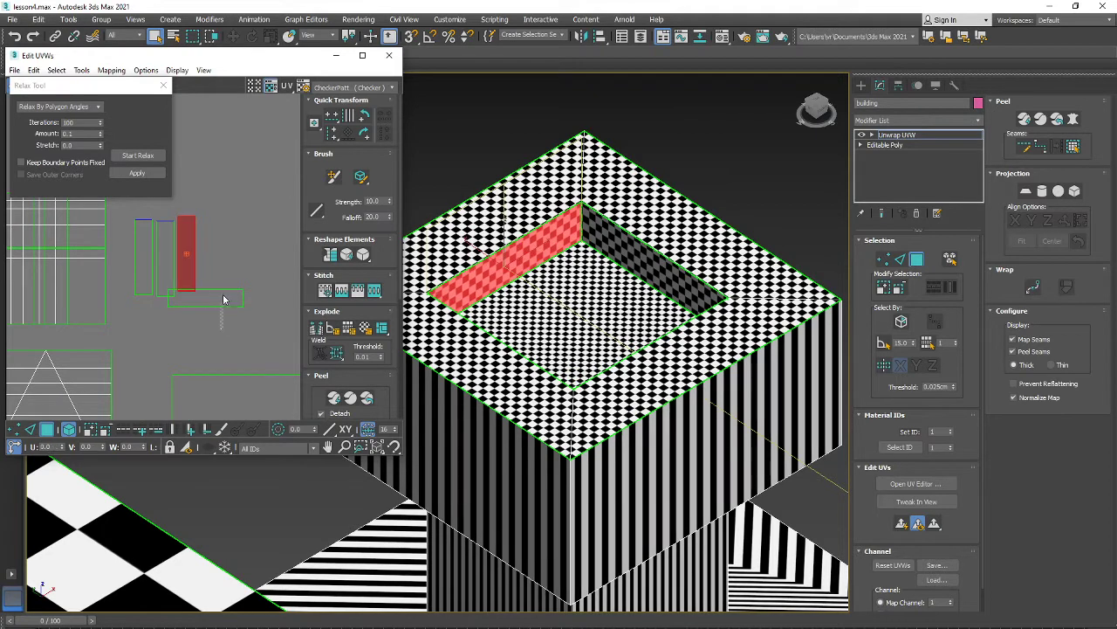
{"action": "left_click", "coordinate": [224, 300]}
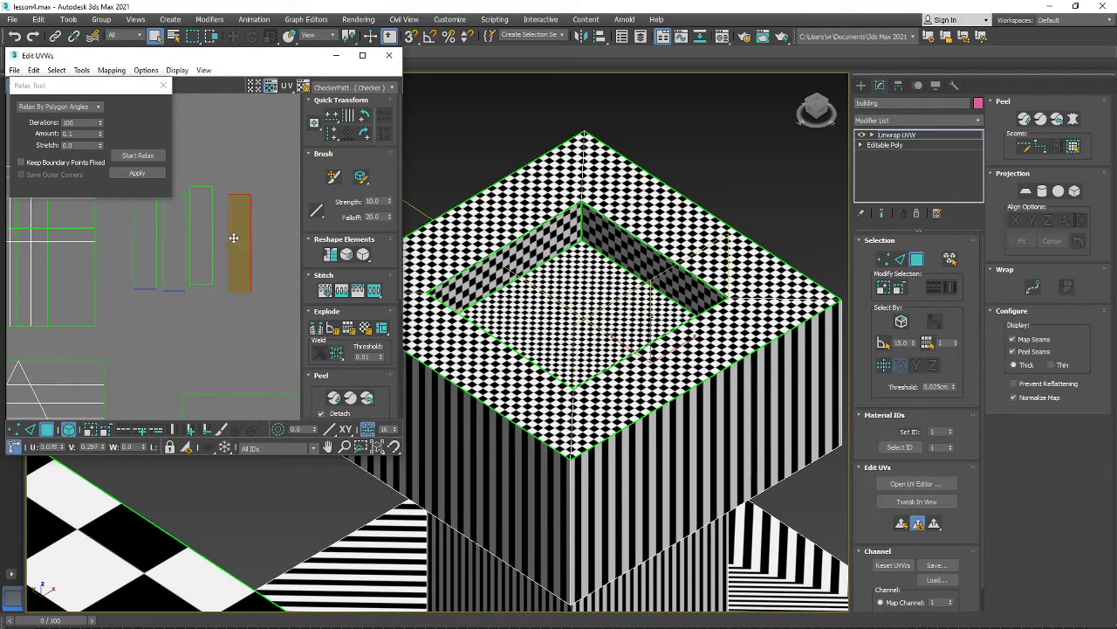
- Move the four inner wall strips together into the empty centre of the chimney rim shell
{"action": "scroll", "coordinate": [228, 240], "scroll_direction": "down", "scroll_amount": 4}
{"action": "middle_click_drag", "start_coordinate": [216, 272], "coordinate": [247, 245]}
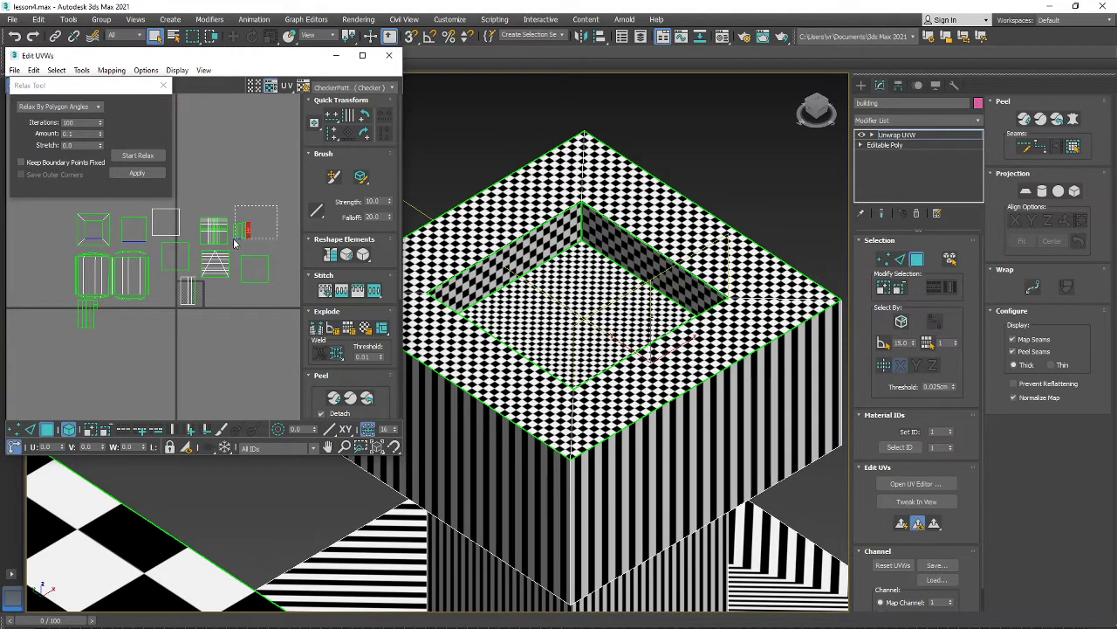
{"action": "left_click_drag", "start_coordinate": [233, 238], "coordinate": [87, 232]}
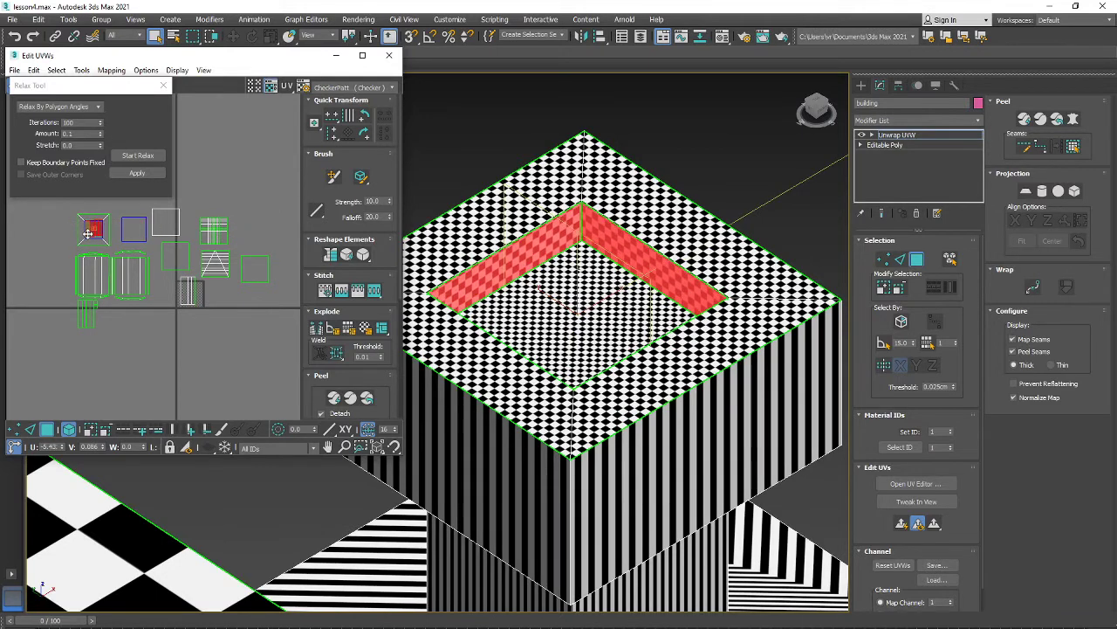
{"action": "scroll", "coordinate": [88, 231], "scroll_direction": "up", "scroll_amount": 6}
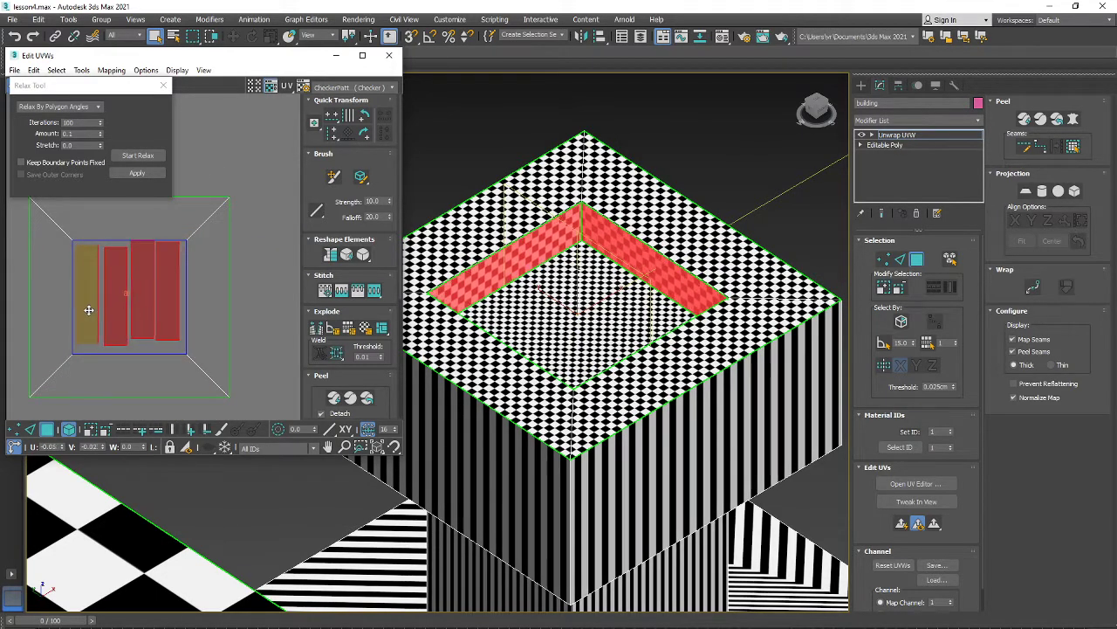
{"action": "scroll", "coordinate": [124, 301], "scroll_direction": "down", "scroll_amount": 4}
{"action": "scroll", "coordinate": [126, 298], "scroll_direction": "up", "scroll_amount": 3}
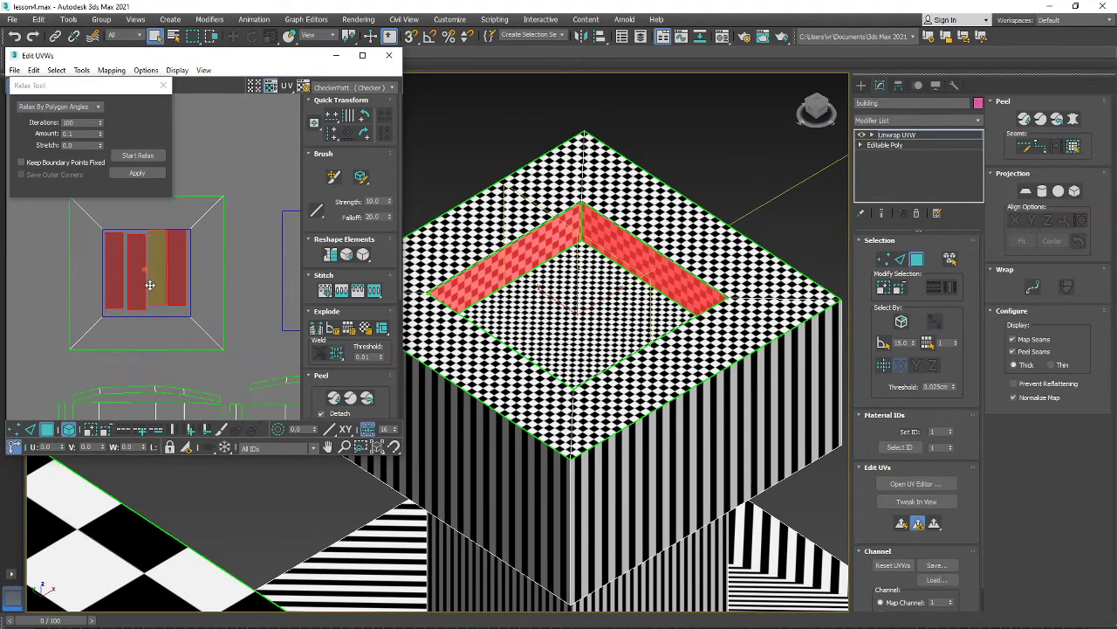
{"action": "middle_click_drag", "start_coordinate": [148, 269], "coordinate": [145, 292]}
- Space the four wall strips evenly and align them with each other inside the chimney rim shell
{"action": "left_click_drag", "start_coordinate": [134, 337], "coordinate": [152, 324]}
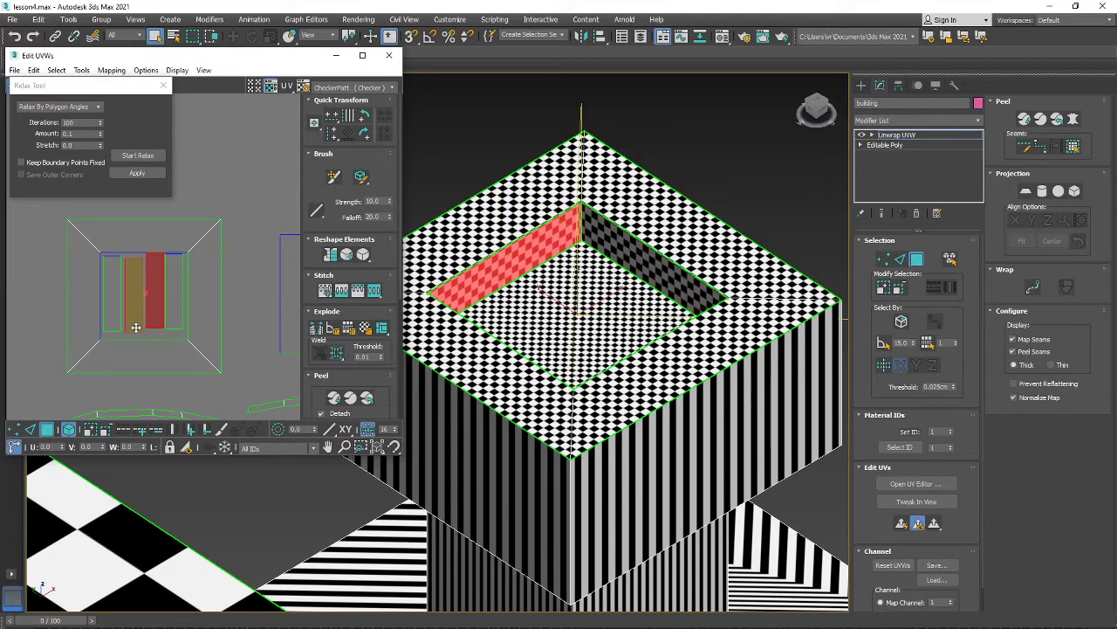
{"action": "scroll", "coordinate": [137, 326], "scroll_direction": "up", "scroll_amount": 3}
{"action": "left_click", "coordinate": [137, 308]}
{"action": "scroll", "coordinate": [144, 342], "scroll_direction": "down", "scroll_amount": 2}
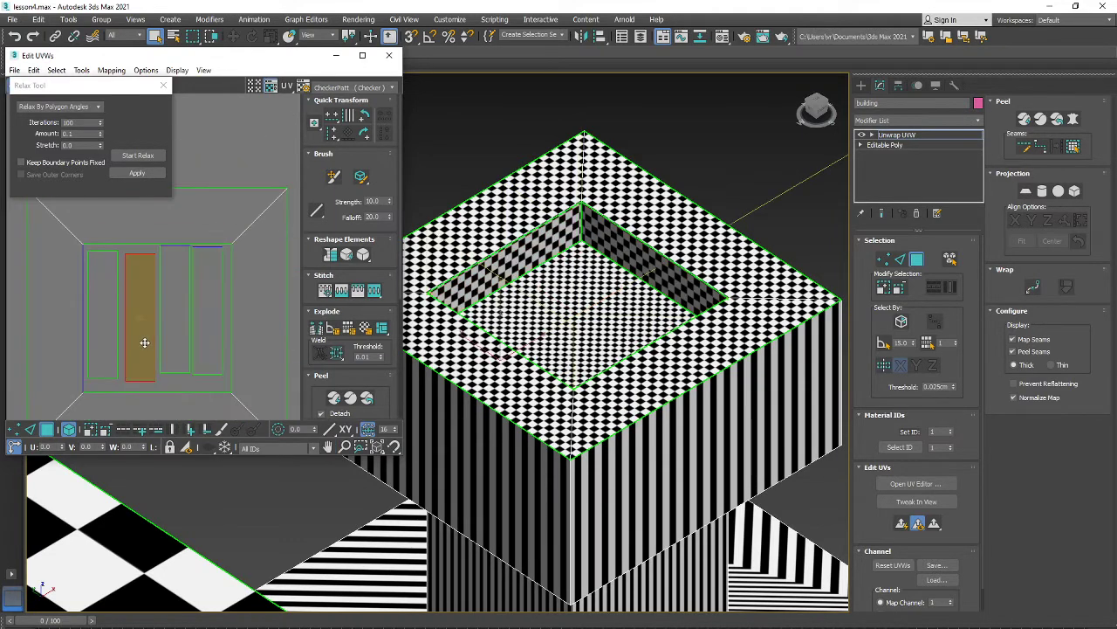
{"action": "left_click_drag", "start_coordinate": [171, 353], "coordinate": [174, 349]}
{"action": "left_click", "coordinate": [210, 351]}
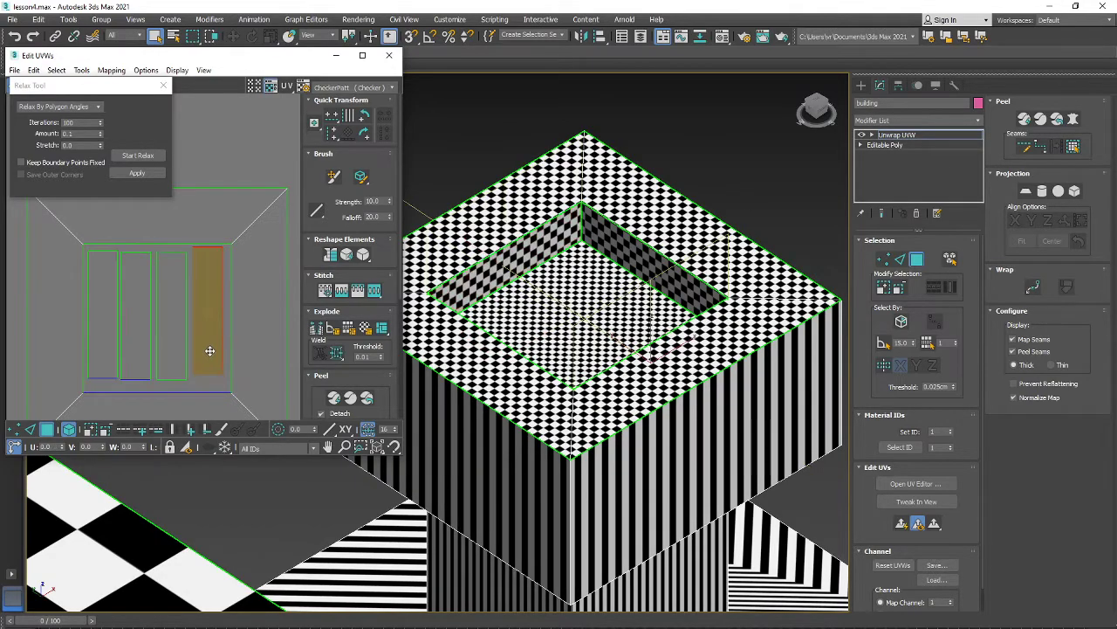
- Select the outer side faces all around the chimney's top cap
{"action": "scroll", "coordinate": [576, 323], "scroll_direction": "down", "scroll_amount": 5}
{"action": "middle_click_drag", "start_coordinate": [576, 323], "coordinate": [641, 323], "text": "alt"}
{"action": "left_click", "coordinate": [576, 361]}
{"action": "middle_click_drag", "start_coordinate": [576, 361], "coordinate": [529, 372], "text": "alt"}
{"action": "left_click", "coordinate": [606, 385]}
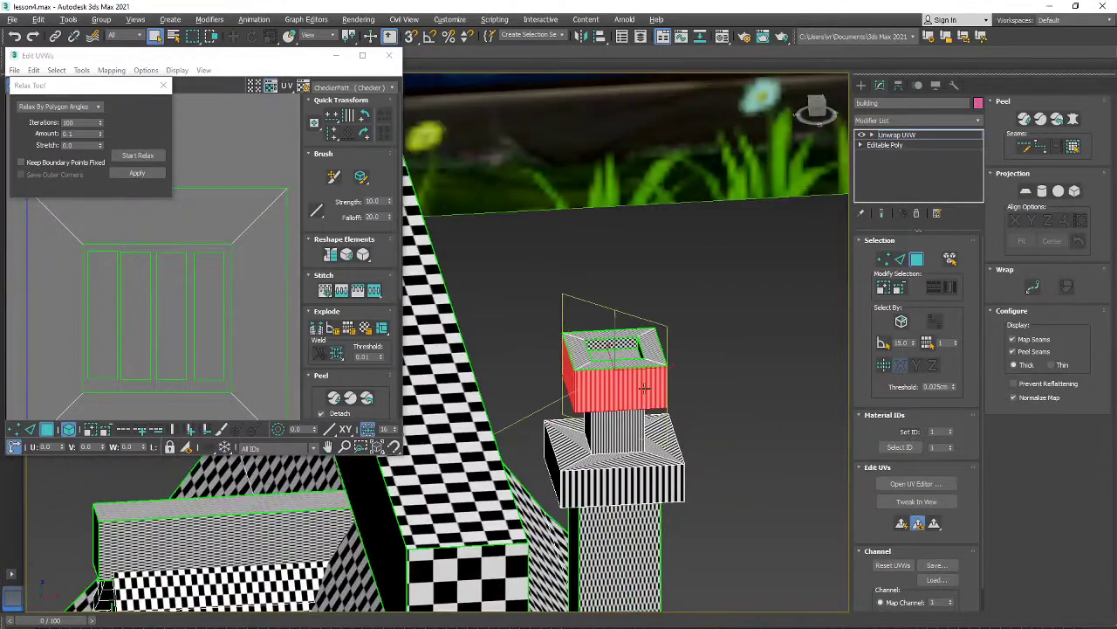
{"action": "middle_click_drag", "start_coordinate": [646, 389], "coordinate": [568, 355], "text": "alt"}
{"action": "left_click", "coordinate": [616, 395], "text": "ctrl"}
{"action": "left_click", "coordinate": [632, 382], "text": "ctrl"}
{"action": "scroll", "coordinate": [131, 262], "scroll_direction": "down", "scroll_amount": 6}
{"action": "scroll", "coordinate": [121, 234], "scroll_direction": "up", "scroll_amount": 3}
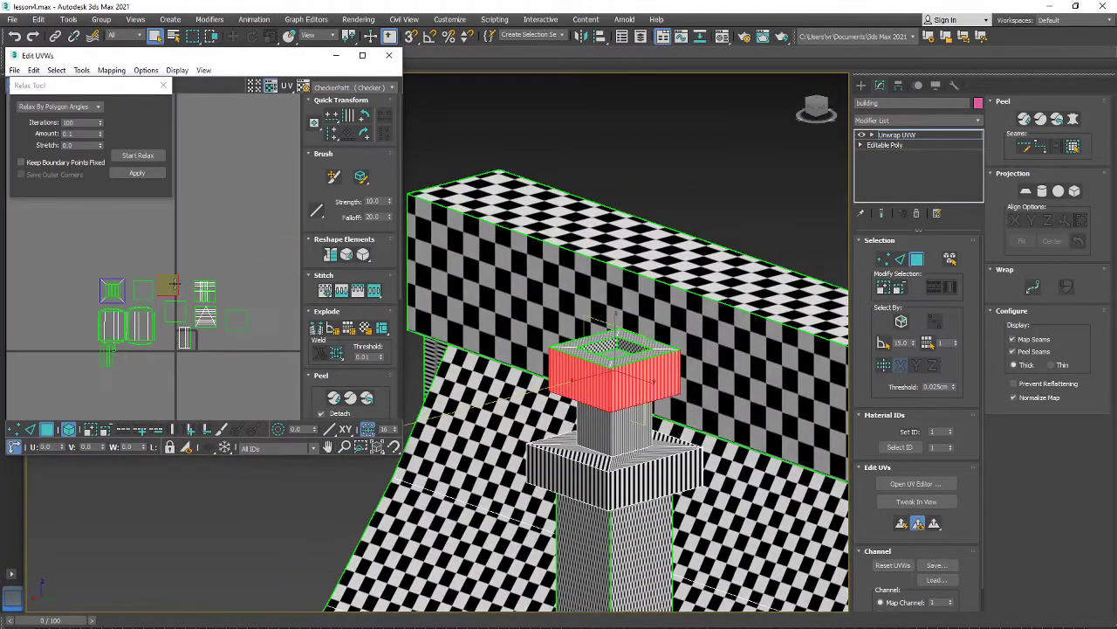
{"action": "middle_click_drag", "start_coordinate": [121, 234], "coordinate": [152, 234]}
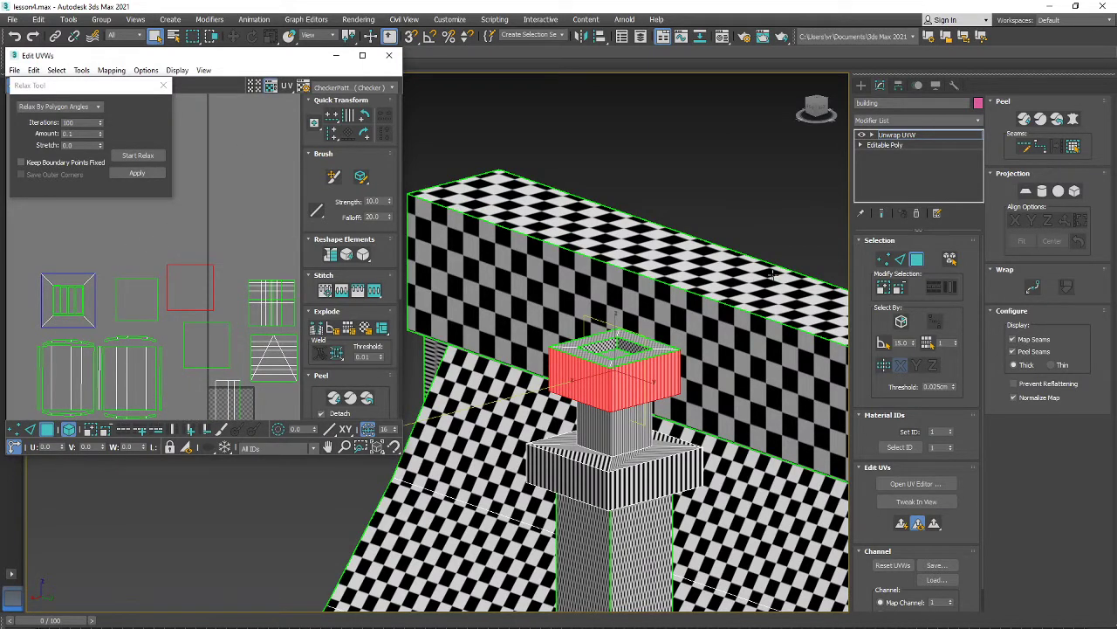
- Flatten-map the cap's outer sides with a 45.0 polygon angle threshold and move the new shells above the empty square shell beside the rim
{"action": "left_click", "coordinate": [111, 69]}
{"action": "left_click", "coordinate": [133, 84]}
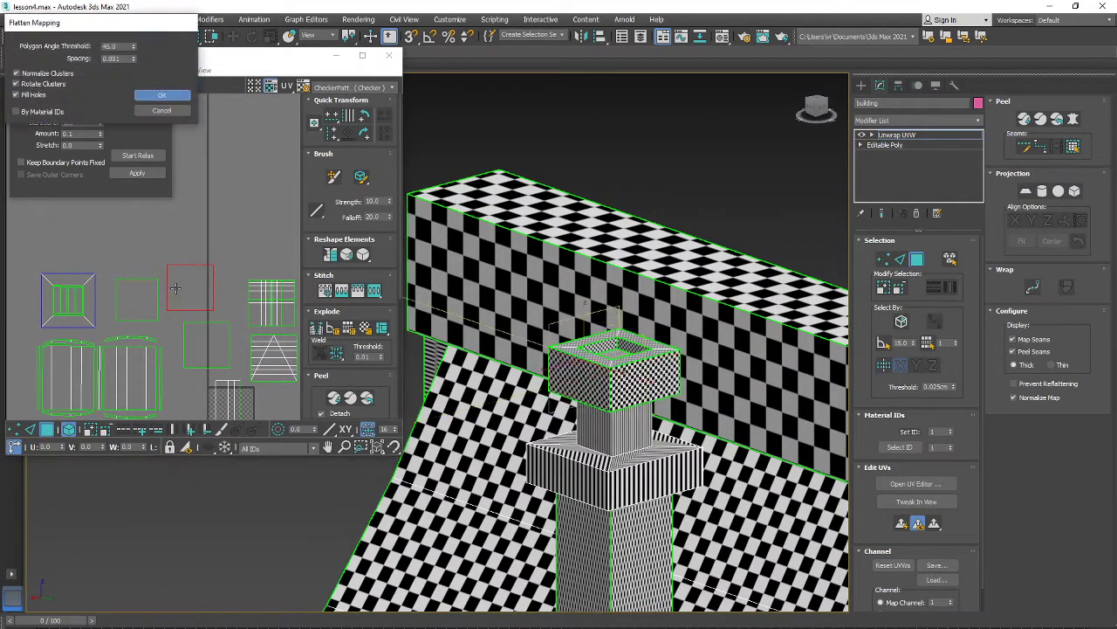
{"action": "left_click", "coordinate": [160, 93]}
{"action": "mouse_move", "coordinate": [147, 217]}
{"action": "left_mouse_down"}
{"action": "mouse_move", "coordinate": [112, 219]}
{"action": "mouse_move", "coordinate": [130, 223]}
{"action": "left_mouse_up"}
- Select the chimney's neck, ledge and shaft below the cap, growing the selection to include all their faces
{"action": "scroll", "coordinate": [674, 462], "scroll_direction": "down", "scroll_amount": 5}
{"action": "middle_click_drag", "start_coordinate": [674, 463], "coordinate": [608, 449], "text": "alt"}
{"action": "left_click", "coordinate": [667, 515]}
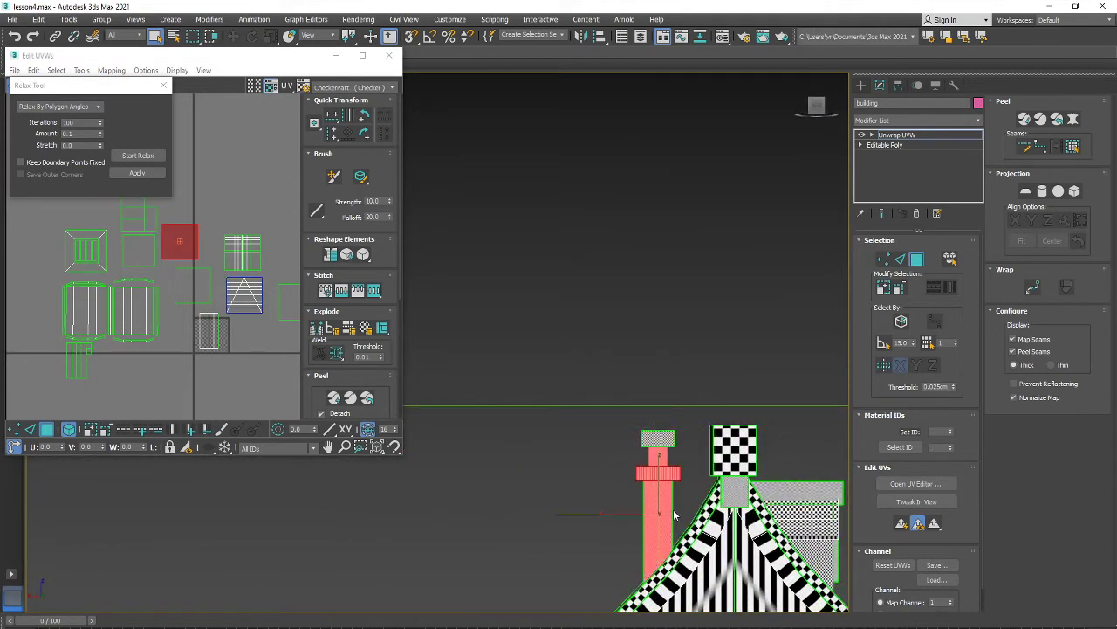
{"action": "middle_click_drag", "start_coordinate": [667, 515], "coordinate": [825, 440], "text": "alt"}
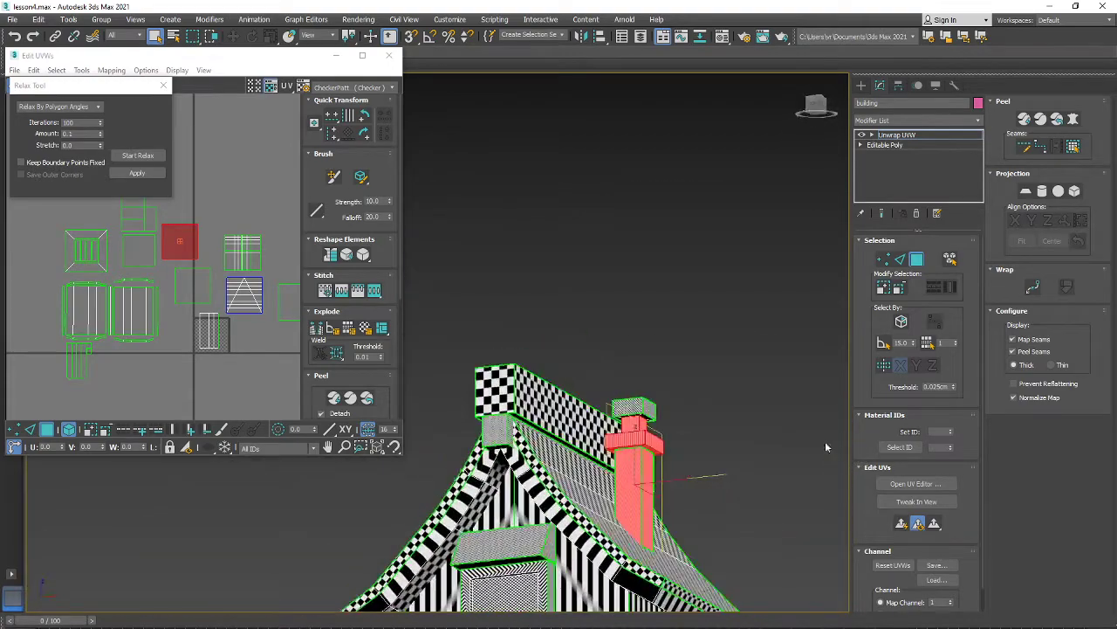
{"action": "left_click", "coordinate": [886, 292]}
{"action": "middle_click_drag", "start_coordinate": [655, 372], "coordinate": [537, 400], "text": "alt"}
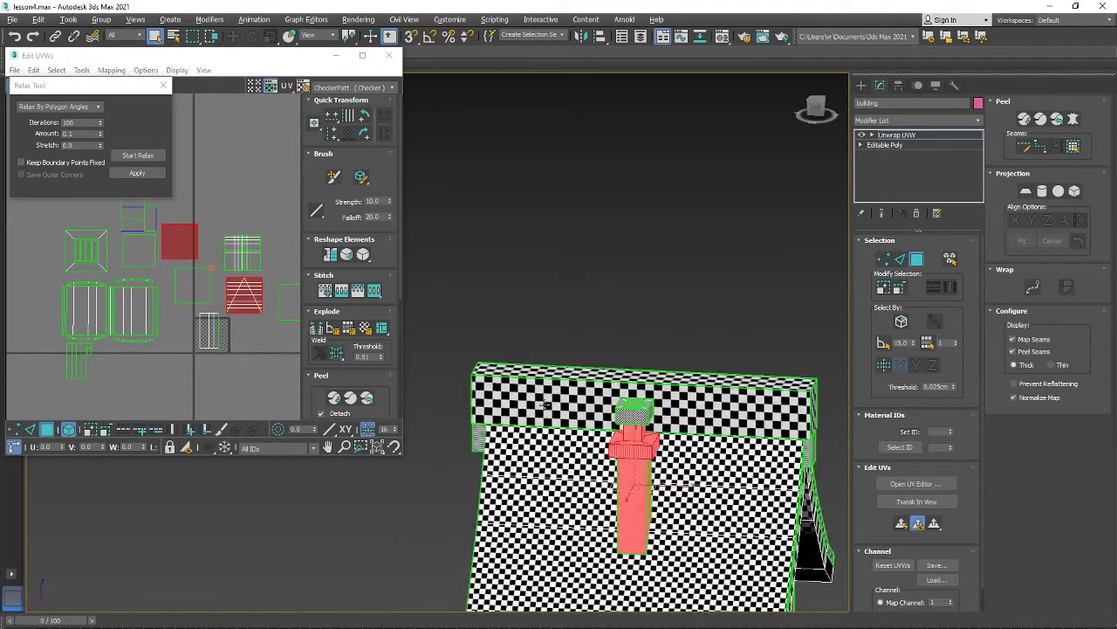
- Flatten-map the selected neck, ledge and shaft faces and move their shells out of the texture tile, beside the empty square shell
{"action": "left_click", "coordinate": [111, 70]}
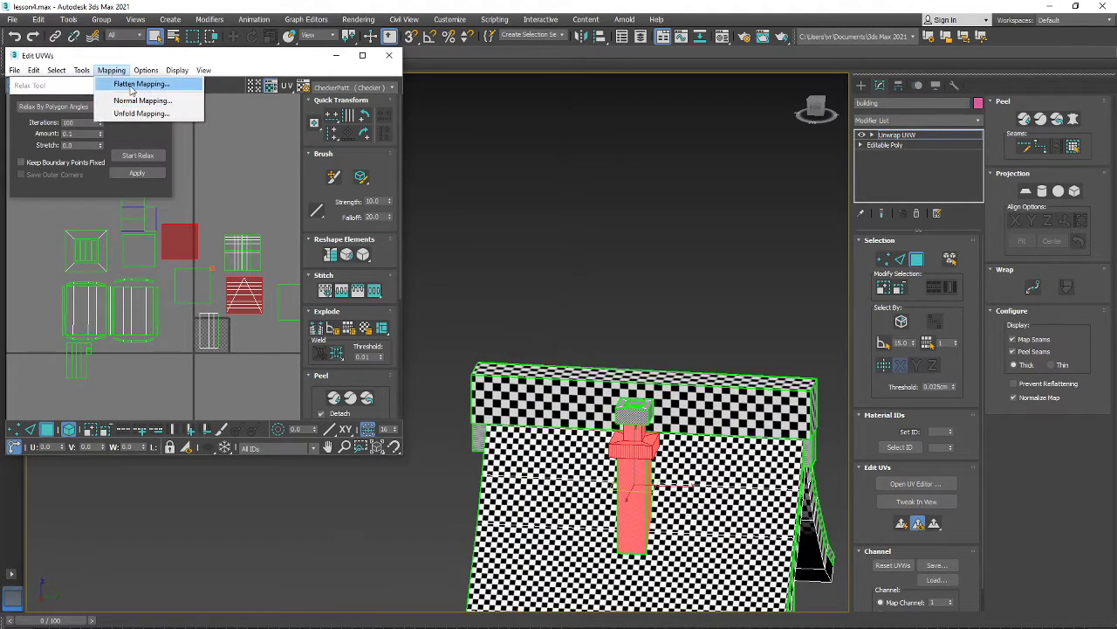
{"action": "left_click", "coordinate": [133, 81]}
{"action": "left_click", "coordinate": [162, 97]}
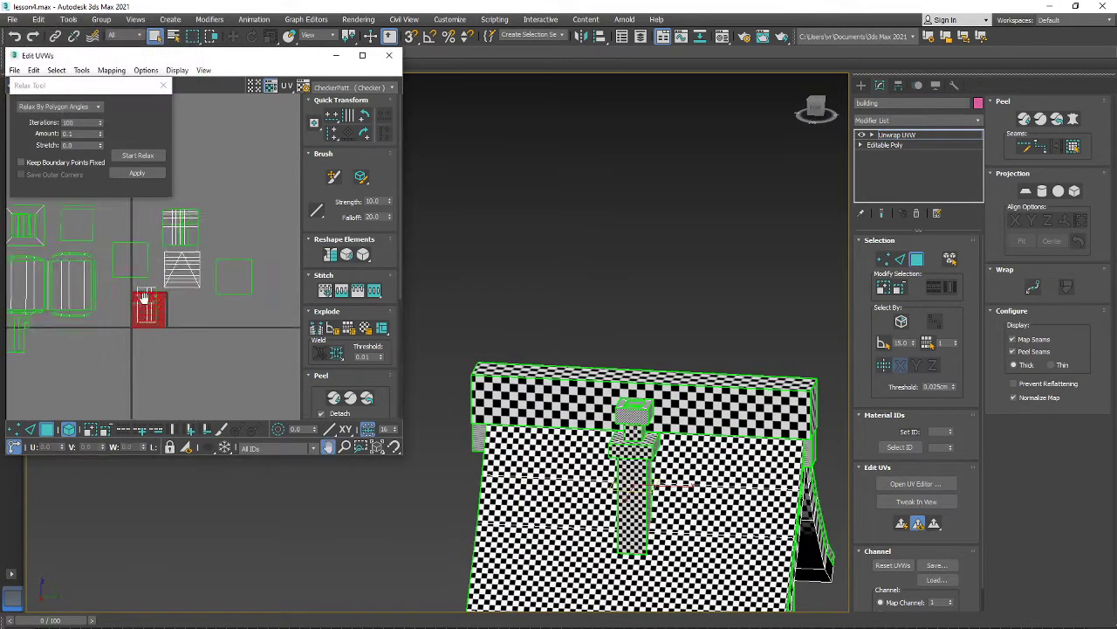
{"action": "left_click", "coordinate": [174, 347]}
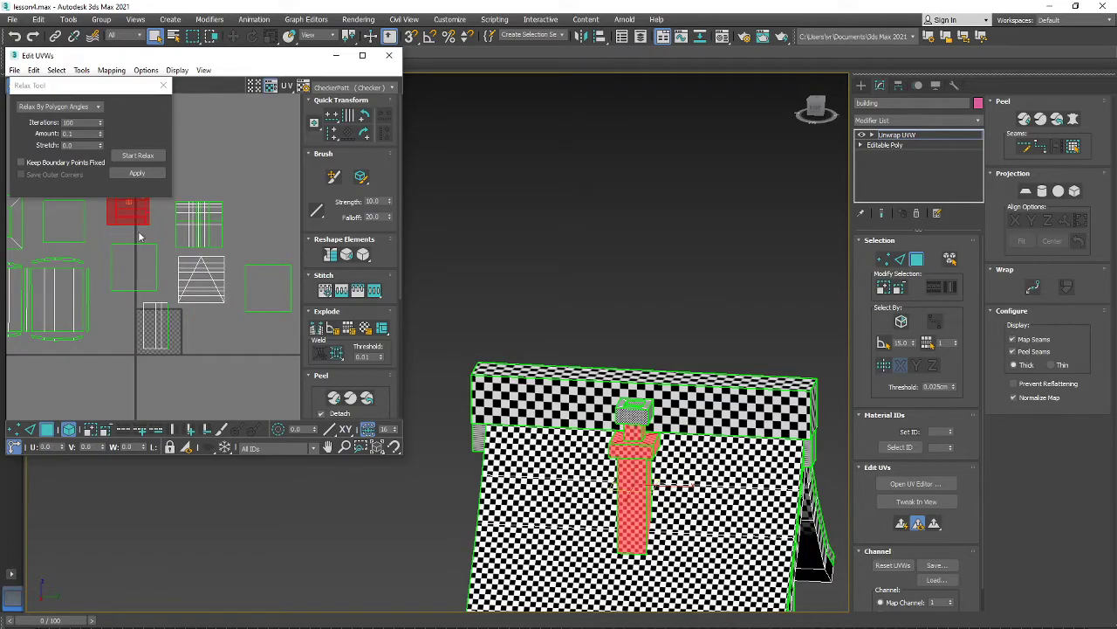
{"action": "scroll", "coordinate": [174, 299], "scroll_direction": "up", "scroll_amount": 3}
{"action": "scroll", "coordinate": [175, 300], "scroll_direction": "down", "scroll_amount": 4}
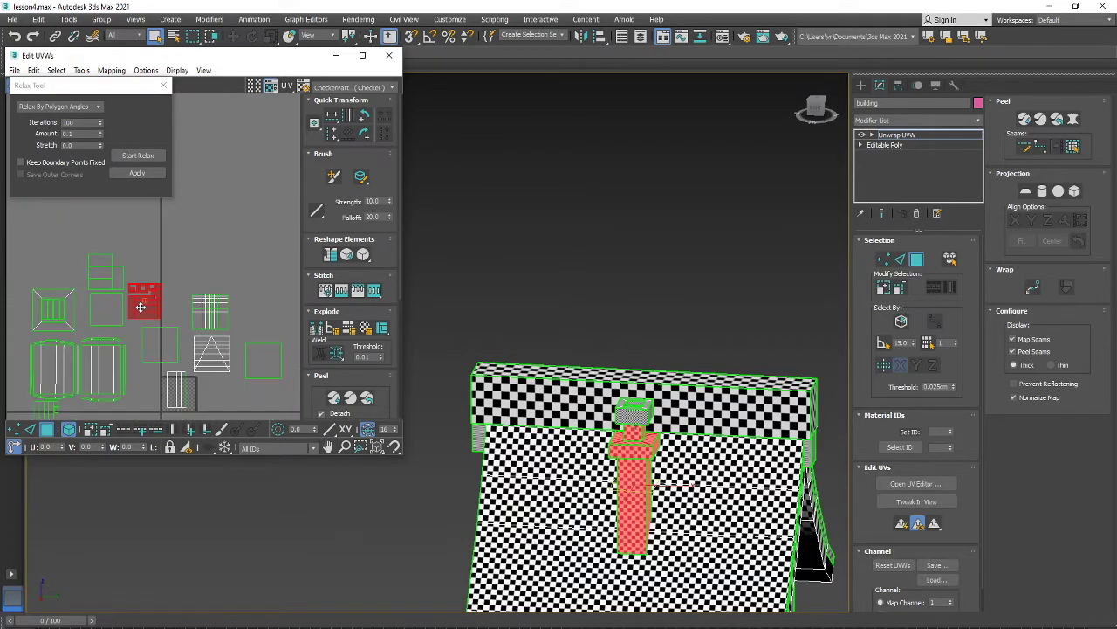
- Reselect the flattened neck, ledge and shaft shells as a group and place them directly above the chimney rim shell
{"action": "middle_click_drag", "start_coordinate": [576, 437], "coordinate": [527, 328], "text": "alt"}
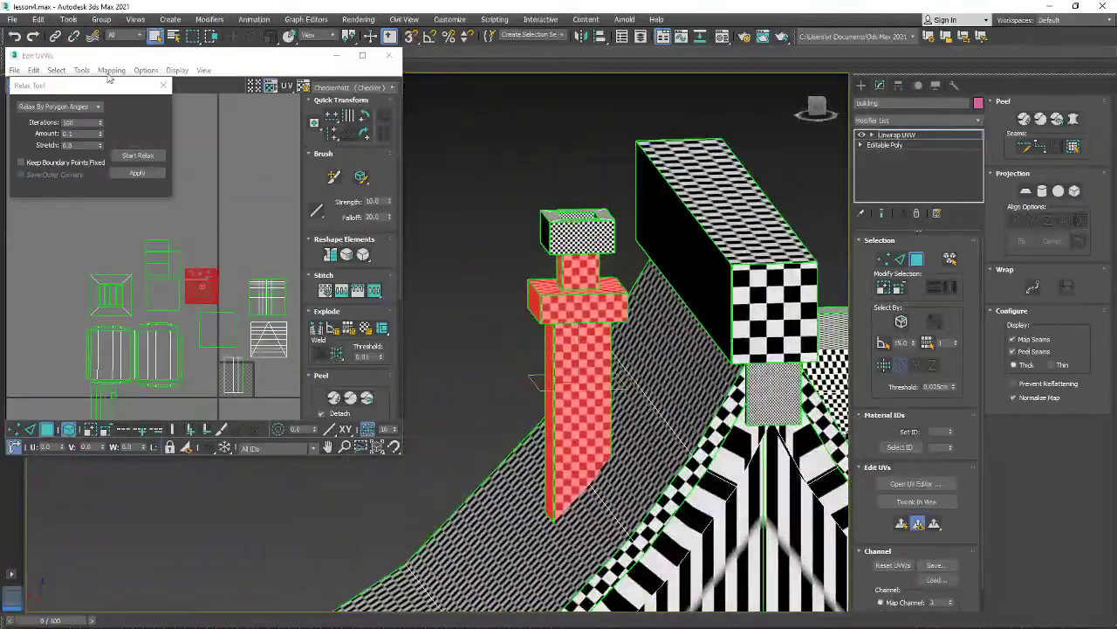
{"action": "scroll", "coordinate": [182, 255], "scroll_direction": "up", "scroll_amount": 5}
{"action": "middle_click_drag", "start_coordinate": [194, 314], "coordinate": [115, 245]}
{"action": "scroll", "coordinate": [148, 309], "scroll_direction": "up", "scroll_amount": 3}
{"action": "scroll", "coordinate": [209, 281], "scroll_direction": "down", "scroll_amount": 3}
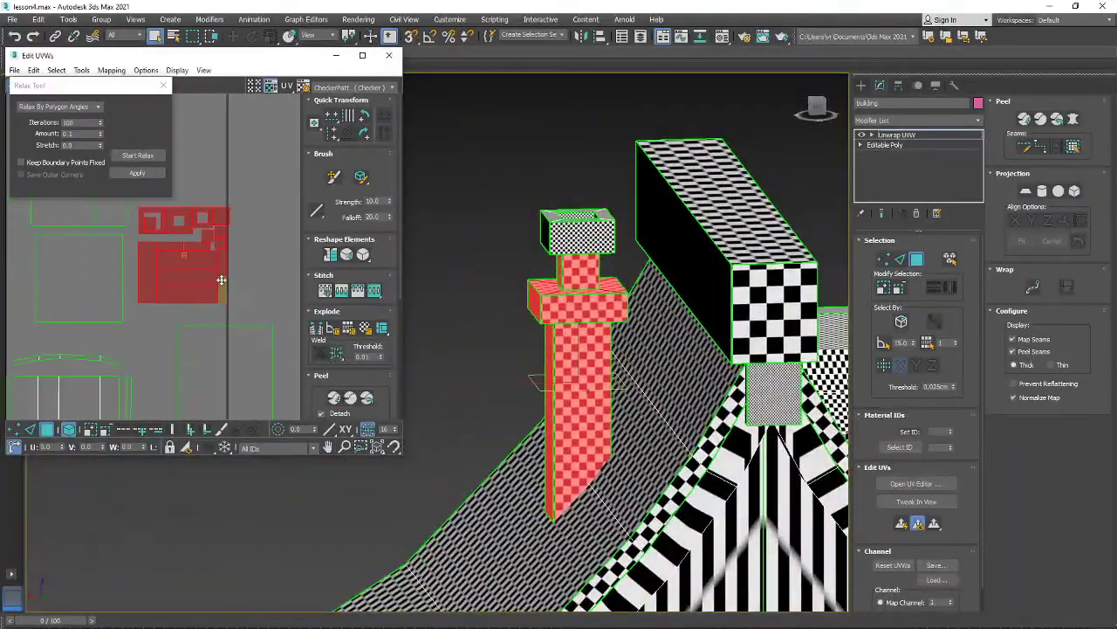
{"action": "left_click", "coordinate": [228, 287]}
{"action": "scroll", "coordinate": [228, 286], "scroll_direction": "down", "scroll_amount": 4}
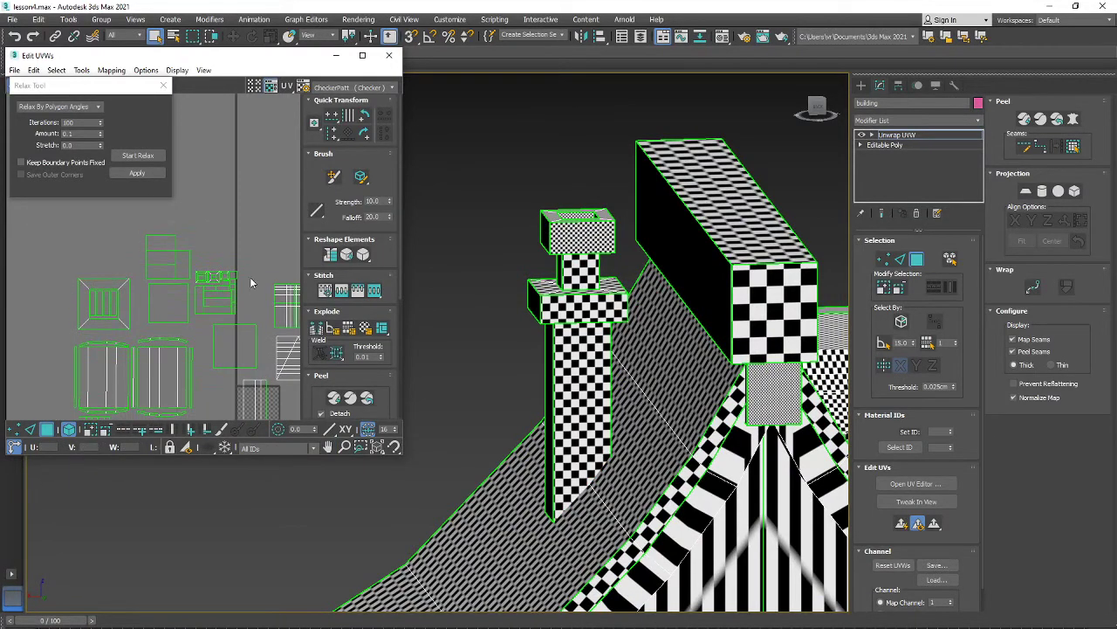
{"action": "left_click", "coordinate": [217, 293]}
{"action": "scroll", "coordinate": [240, 298], "scroll_direction": "down", "scroll_amount": 2}
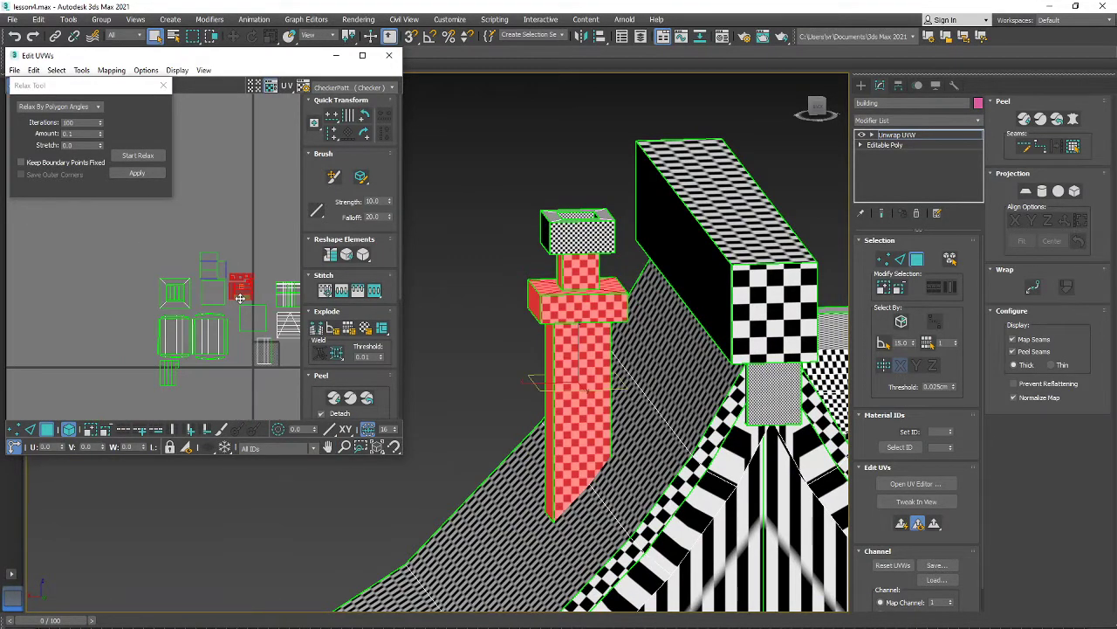
{"action": "left_click_drag", "start_coordinate": [240, 299], "coordinate": [178, 272]}
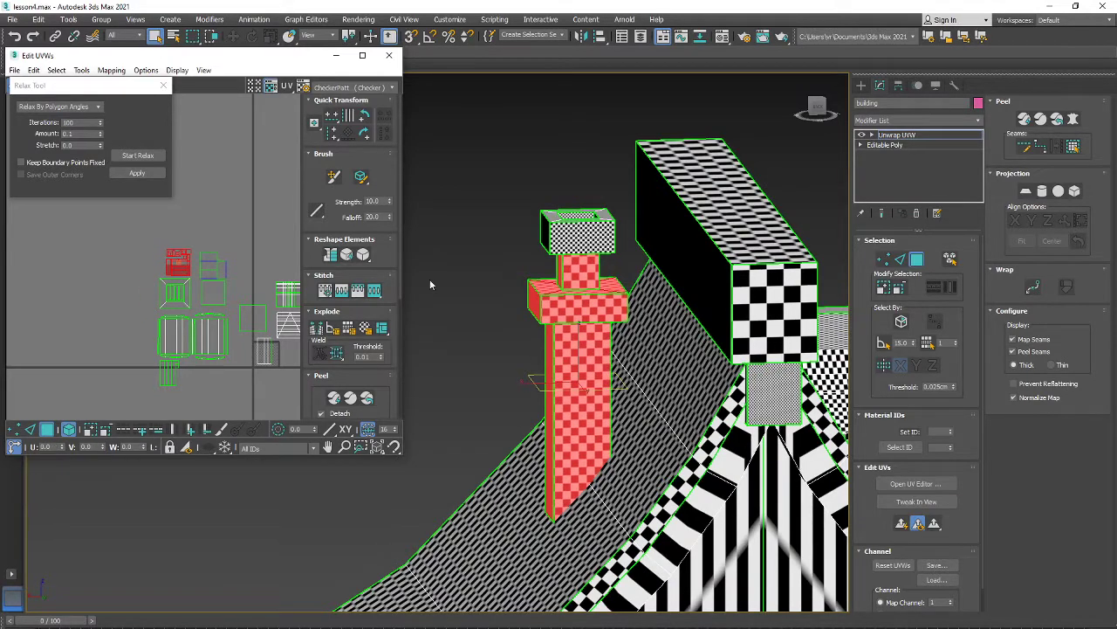
- Compare the checker size on the chimney cap's side and the neck below it by selecting both faces and locating their shells
{"action": "middle_click_drag", "start_coordinate": [559, 214], "coordinate": [581, 219], "text": "alt"}
{"action": "scroll", "coordinate": [589, 215], "scroll_direction": "up", "scroll_amount": 3}
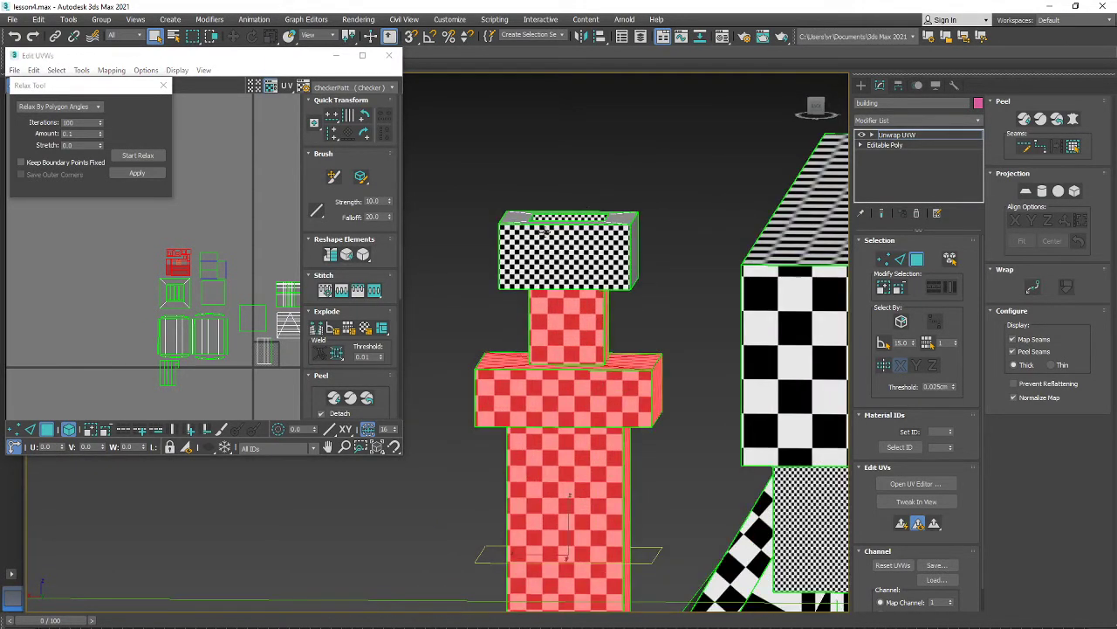
{"action": "left_click", "coordinate": [555, 253]}
{"action": "left_click", "coordinate": [557, 313], "text": "ctrl"}
{"action": "scroll", "coordinate": [580, 266], "scroll_direction": "up", "scroll_amount": 3}
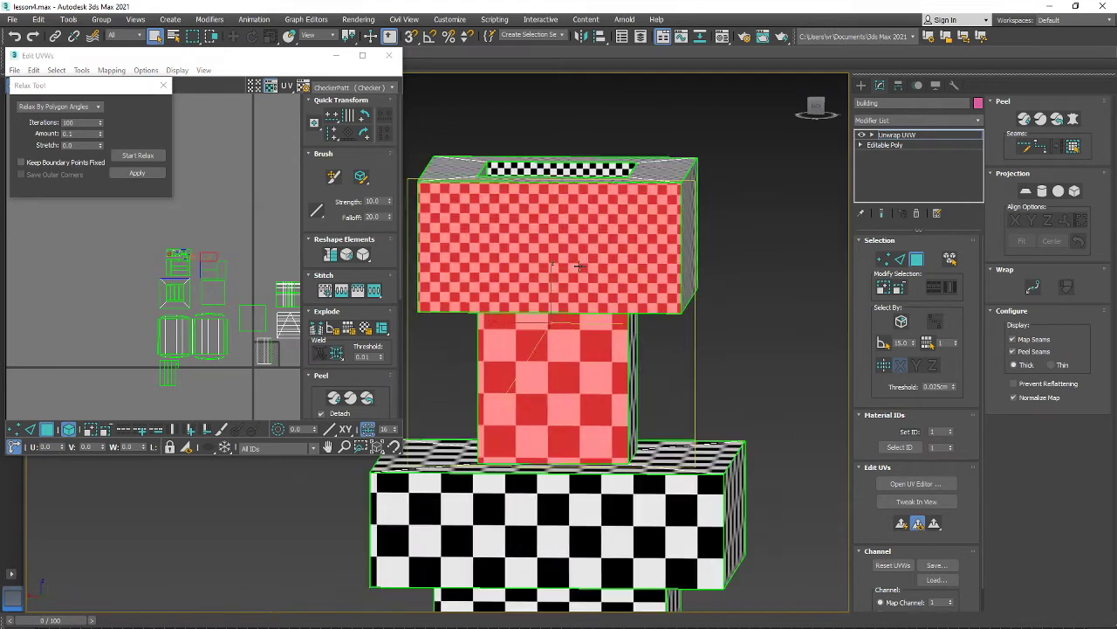
{"action": "left_click", "coordinate": [577, 233]}
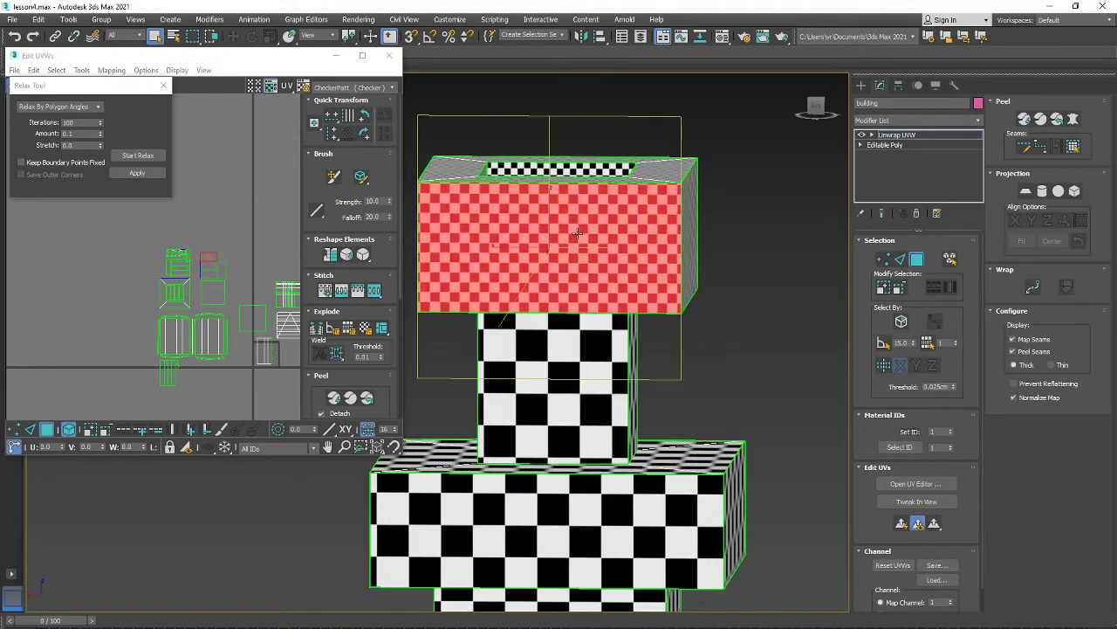
{"action": "left_click", "coordinate": [618, 352], "text": "ctrl"}
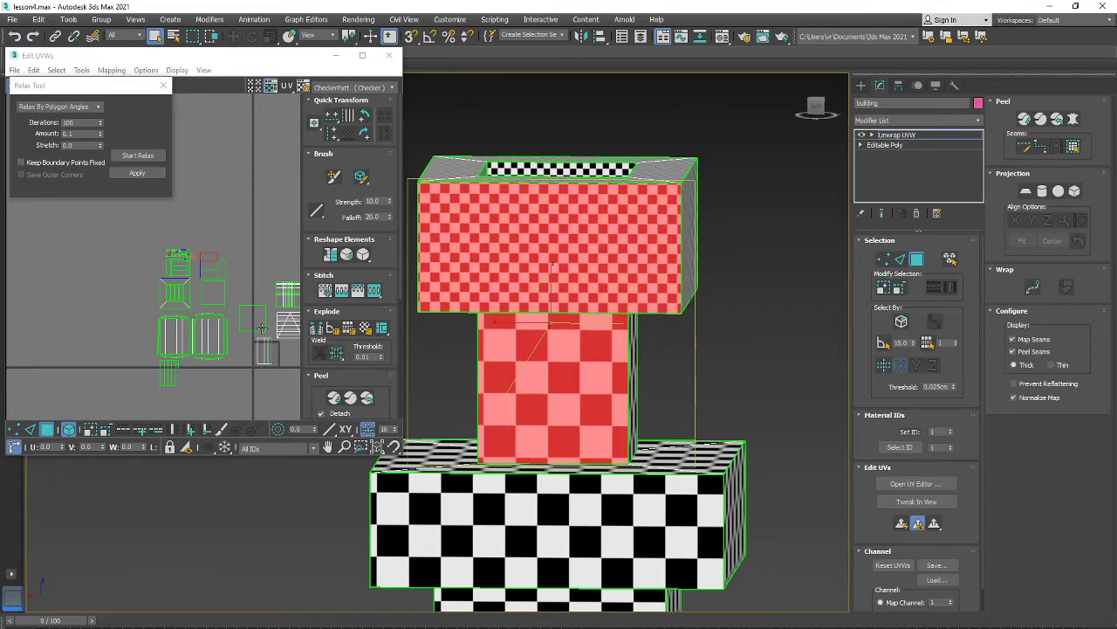
{"action": "middle_click_drag", "start_coordinate": [209, 280], "coordinate": [219, 291]}
{"action": "scroll", "coordinate": [214, 288], "scroll_direction": "up", "scroll_amount": 5}
{"action": "middle_click_drag", "start_coordinate": [189, 326], "coordinate": [196, 353]}
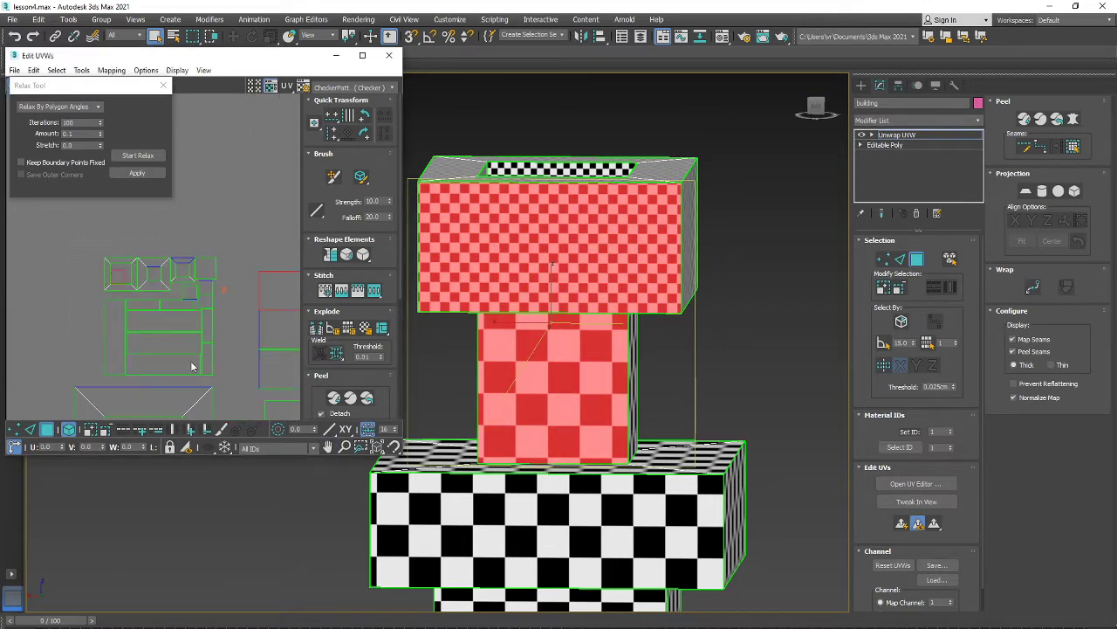
- Select every face of the chimney, from the cap rim down to the base of the shaft
{"action": "left_click_drag", "start_coordinate": [193, 366], "coordinate": [223, 382]}
{"action": "left_click_drag", "start_coordinate": [704, 107], "coordinate": [413, 317], "text": "ctrl"}
{"action": "scroll", "coordinate": [232, 372], "scroll_direction": "down", "scroll_amount": 6}
{"action": "middle_click_drag", "start_coordinate": [232, 373], "coordinate": [200, 248]}
{"action": "middle_click_drag", "start_coordinate": [554, 357], "coordinate": [642, 410], "text": "alt"}
{"action": "scroll", "coordinate": [752, 447], "scroll_direction": "down", "scroll_amount": 5}
{"action": "middle_click_drag", "start_coordinate": [641, 410], "coordinate": [602, 332]}
{"action": "scroll", "coordinate": [604, 334], "scroll_direction": "down", "scroll_amount": 3}
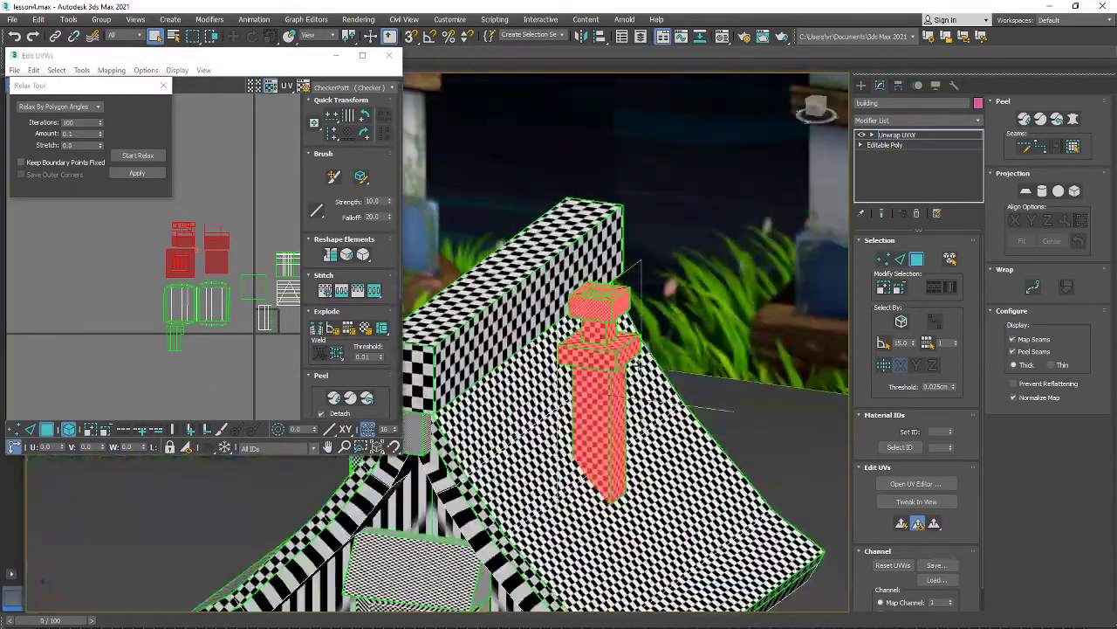
{"action": "middle_click_drag", "start_coordinate": [638, 365], "coordinate": [498, 385], "text": "alt"}
{"action": "scroll", "coordinate": [248, 320], "scroll_direction": "down", "scroll_amount": 2}
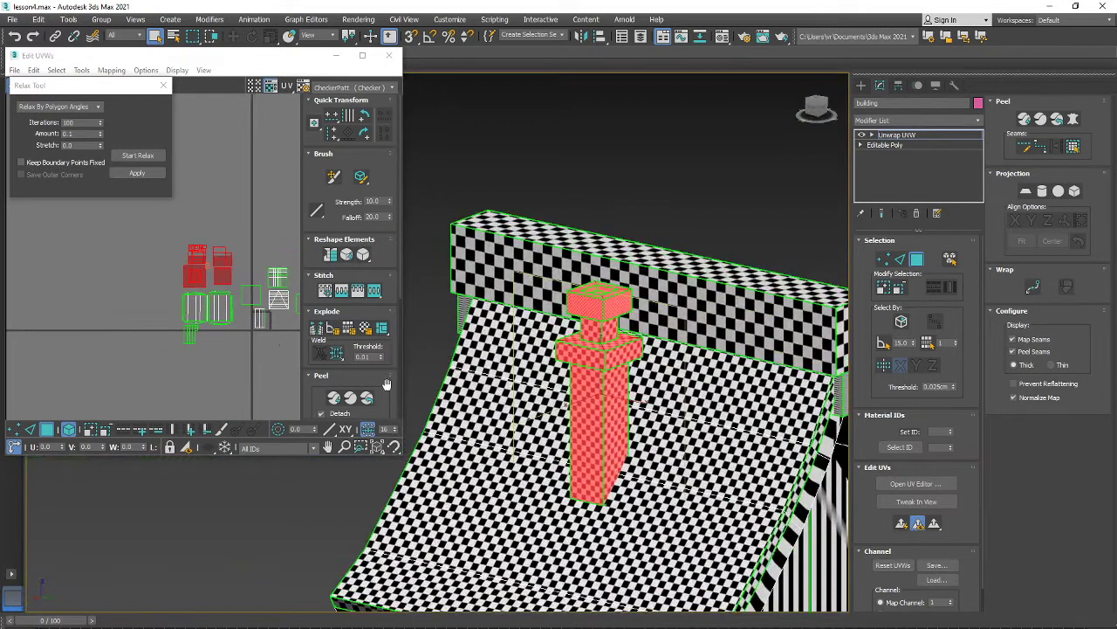
- Rescale the elements of the selected chimney shells so that the checker size is even across the whole chimney
{"action": "left_click_drag", "start_coordinate": [387, 384], "coordinate": [398, 162]}
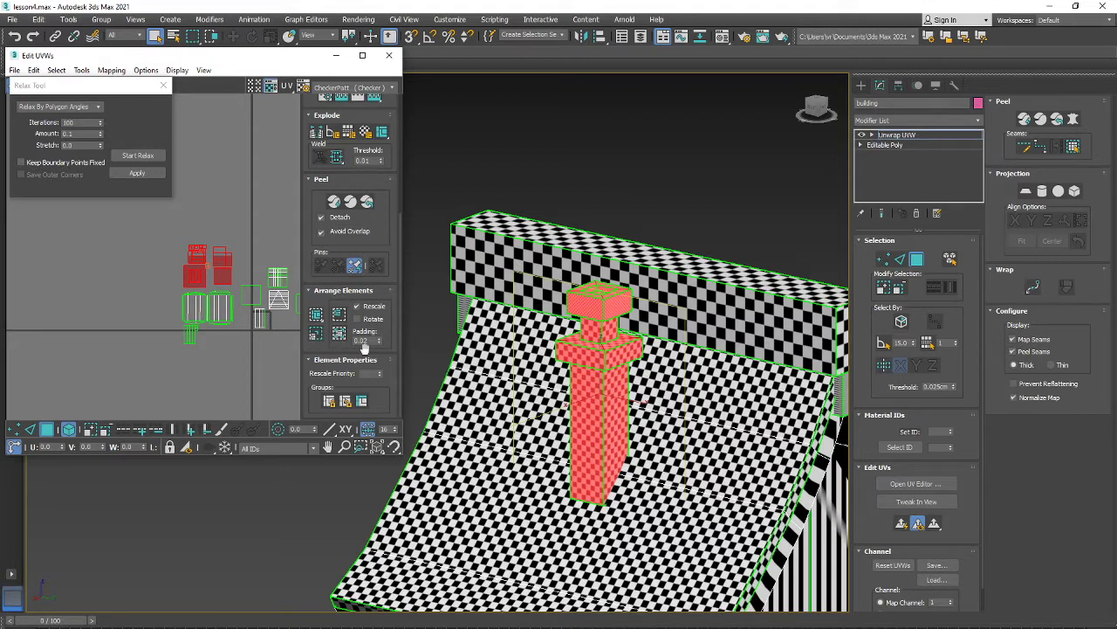
{"action": "scroll", "coordinate": [320, 337], "scroll_direction": "up", "scroll_amount": 2}
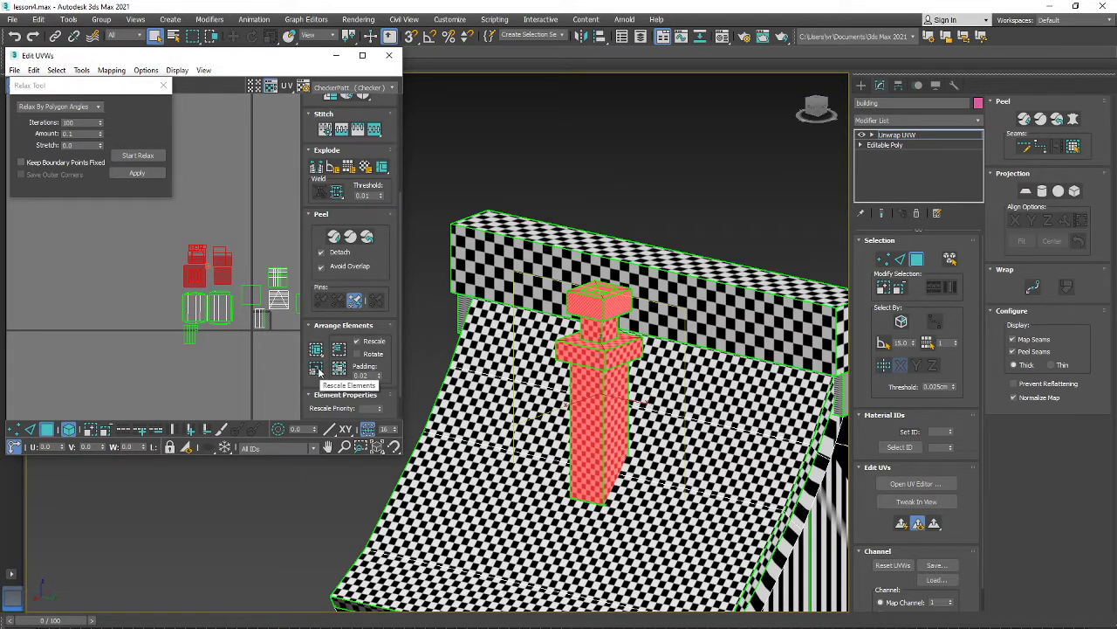
{"action": "left_click", "coordinate": [317, 369]}
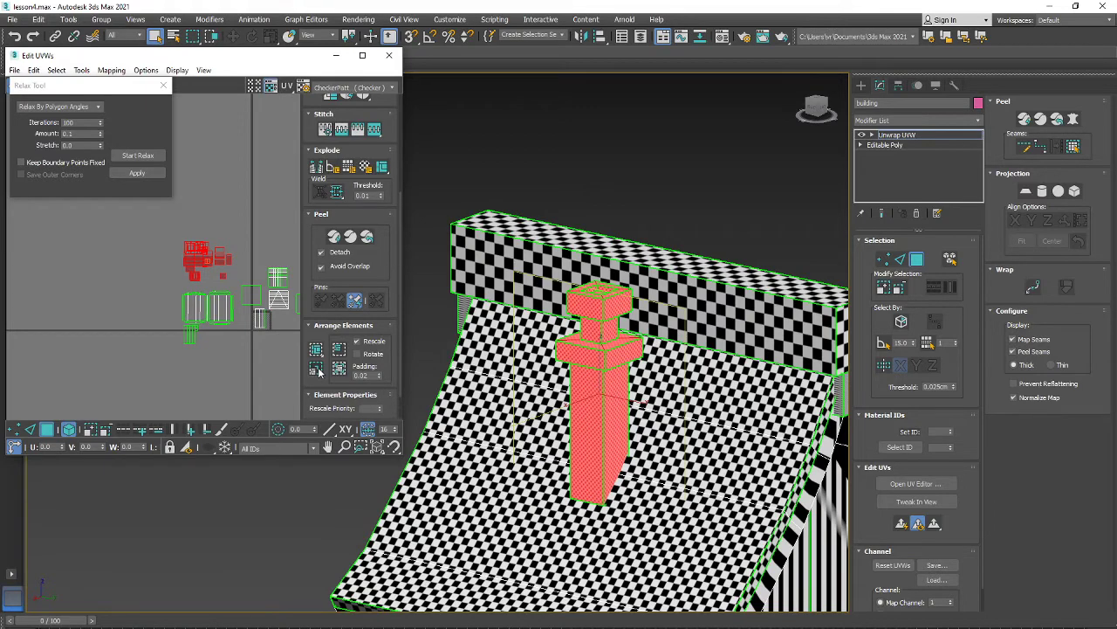
{"action": "scroll", "coordinate": [594, 268], "scroll_direction": "up", "scroll_amount": 8}
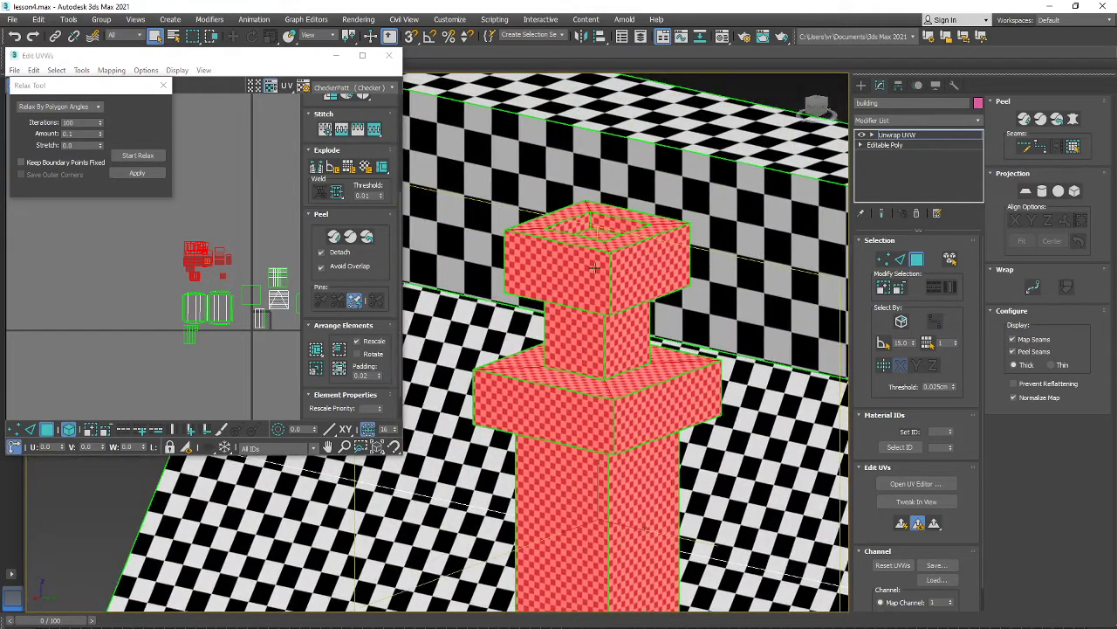
{"action": "scroll", "coordinate": [590, 336], "scroll_direction": "up", "scroll_amount": 2}
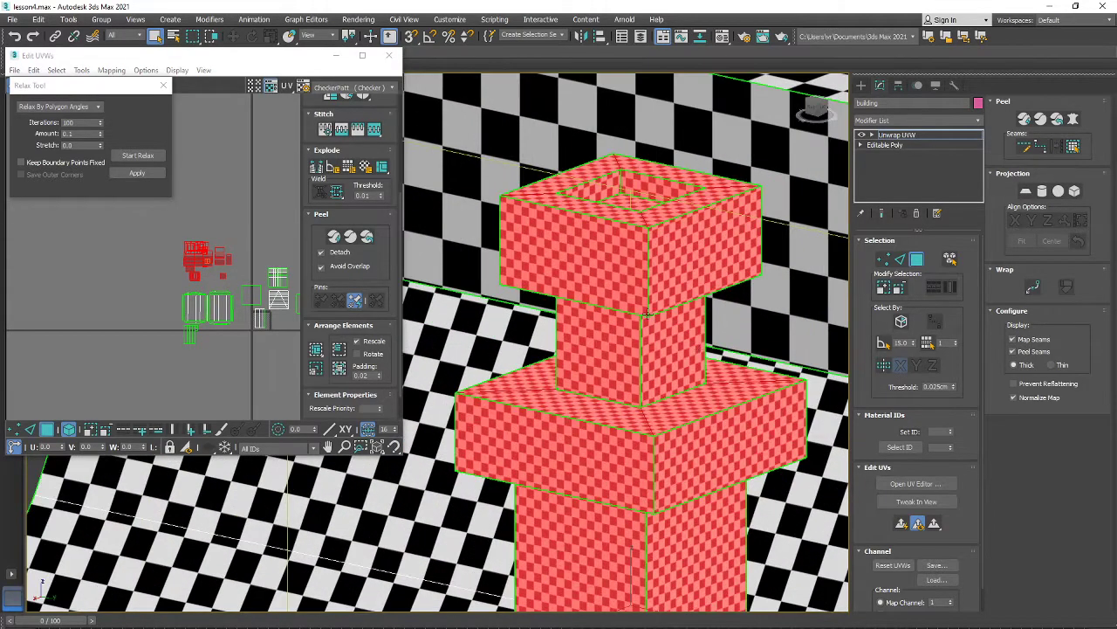
{"action": "scroll", "coordinate": [150, 285], "scroll_direction": "up", "scroll_amount": 5}
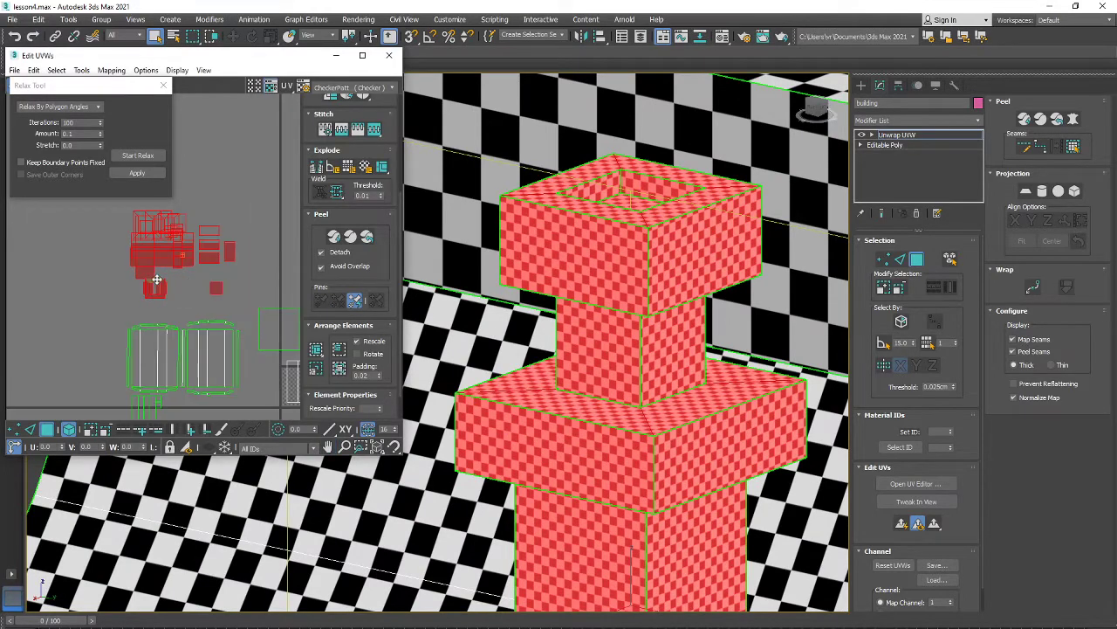
- Move the chimney shells to an empty area beside the texture tile and pull one long rectangular shell away from the overlapping pile
{"action": "scroll", "coordinate": [79, 258], "scroll_direction": "down", "scroll_amount": 3}
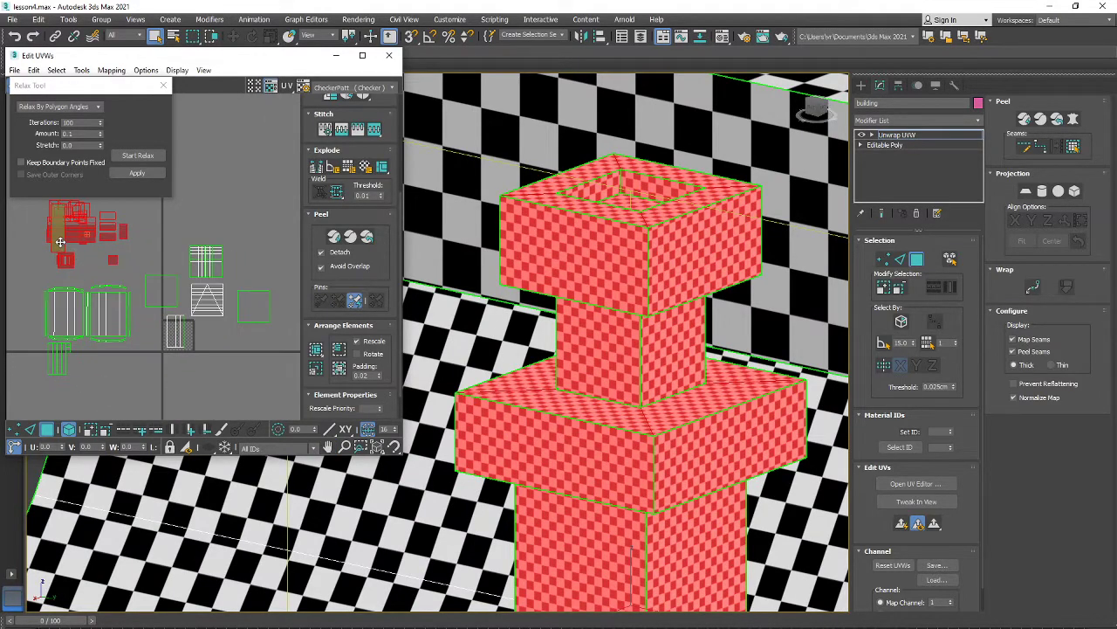
{"action": "left_click_drag", "start_coordinate": [59, 241], "coordinate": [240, 377]}
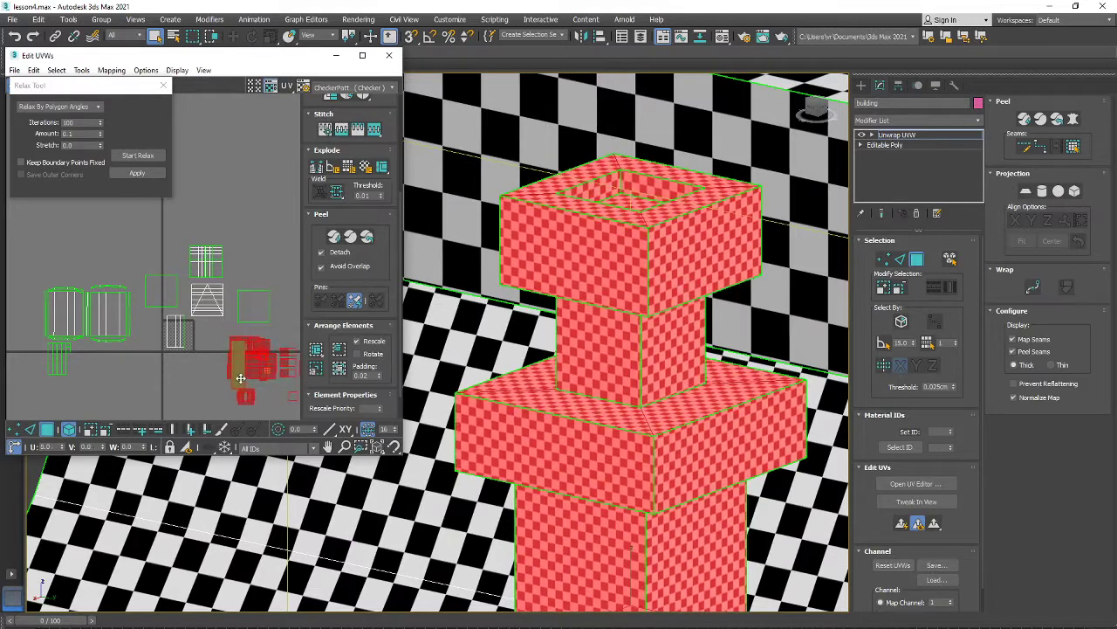
{"action": "scroll", "coordinate": [234, 367], "scroll_direction": "up", "scroll_amount": 5}
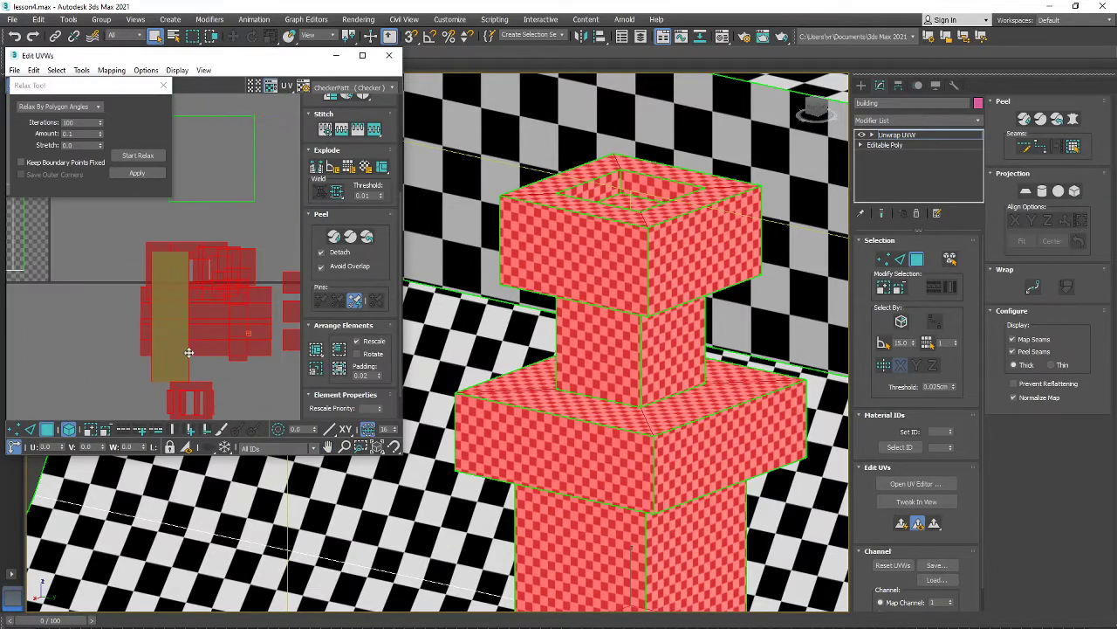
{"action": "left_click", "coordinate": [209, 377]}
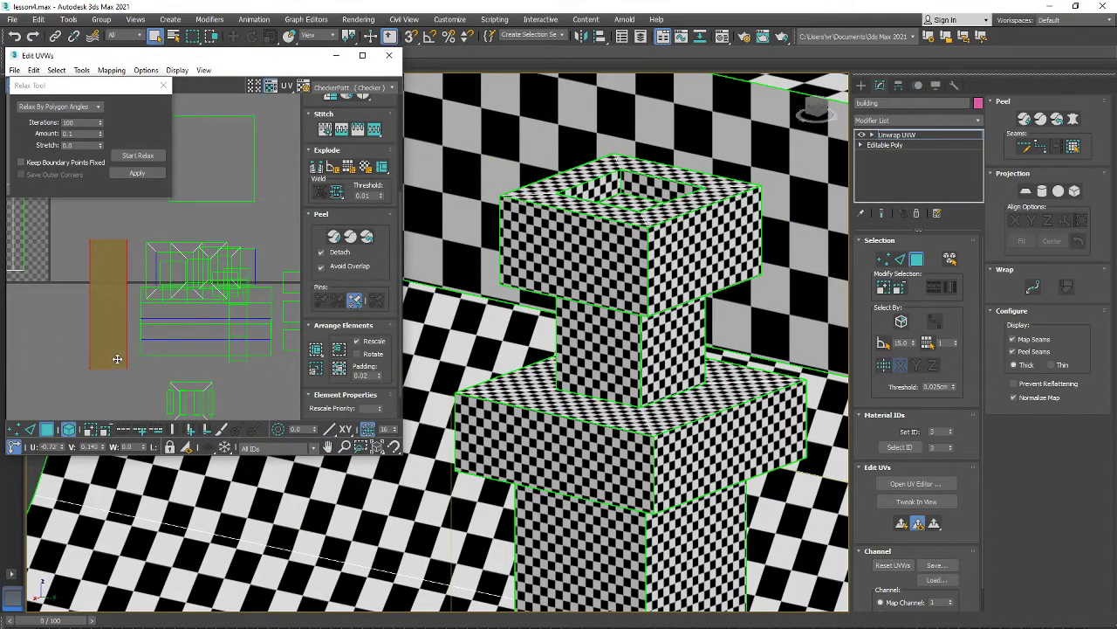
{"action": "left_click", "coordinate": [177, 367]}
{"action": "scroll", "coordinate": [174, 350], "scroll_direction": "down", "scroll_amount": 5}
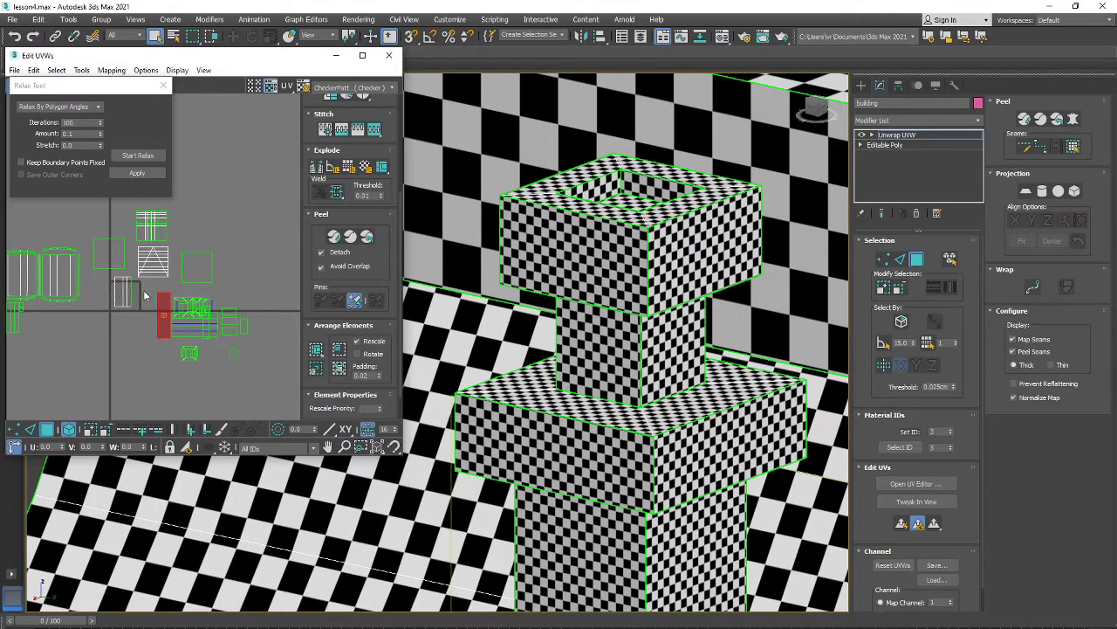
- Move the striped shell out of the texture tile, and pack all the chimney shells together without overlaps
{"action": "left_click_drag", "start_coordinate": [161, 322], "coordinate": [76, 228]}
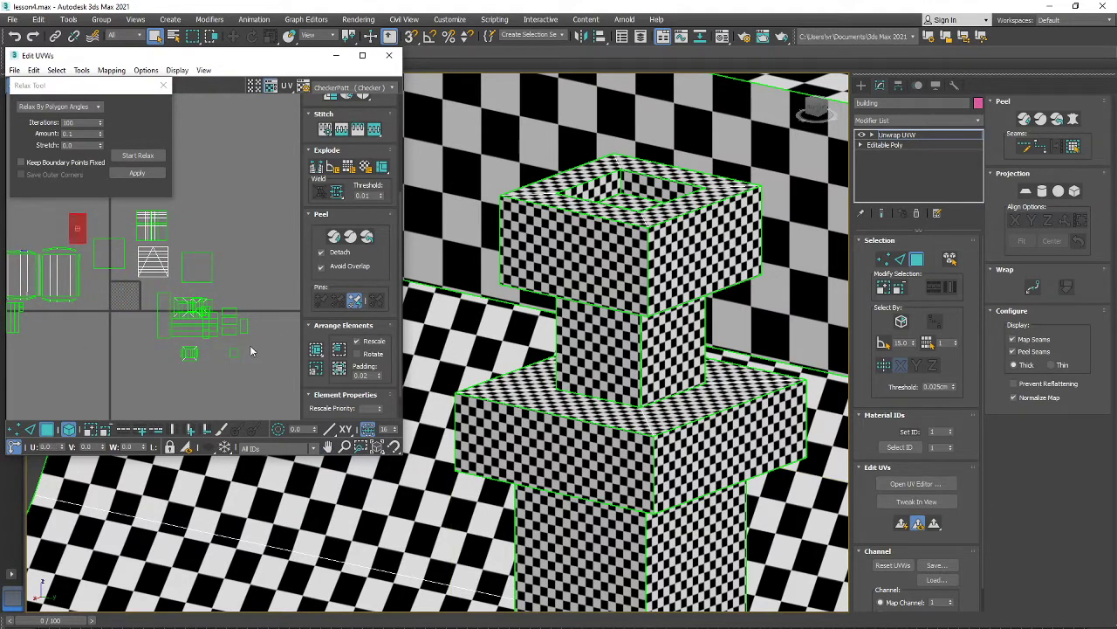
{"action": "left_click_drag", "start_coordinate": [159, 315], "coordinate": [150, 292]}
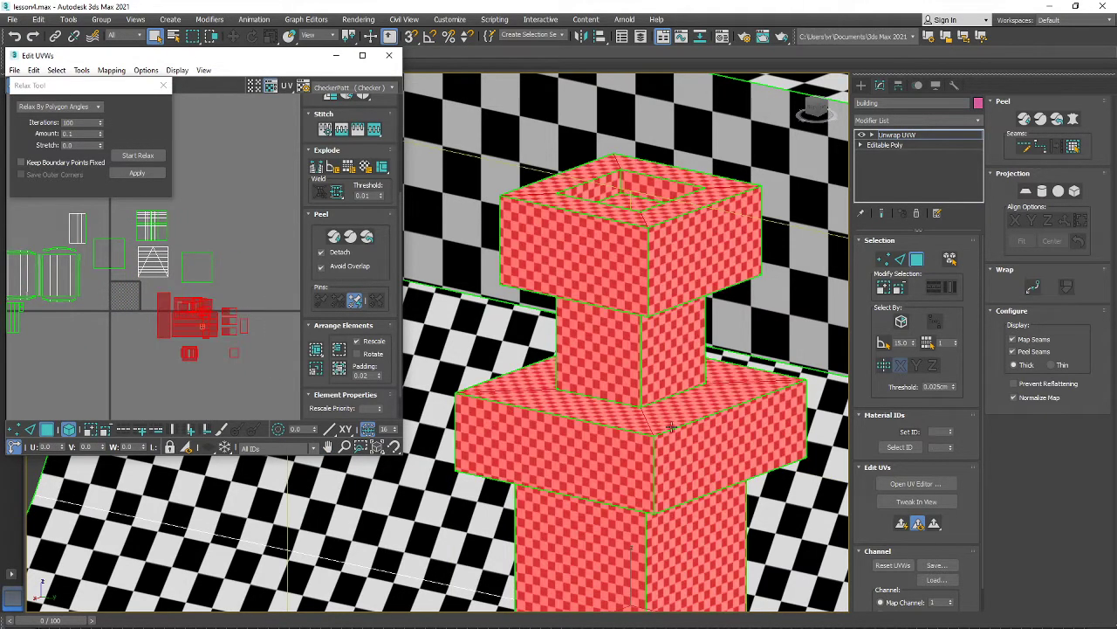
{"action": "left_click", "coordinate": [339, 349]}
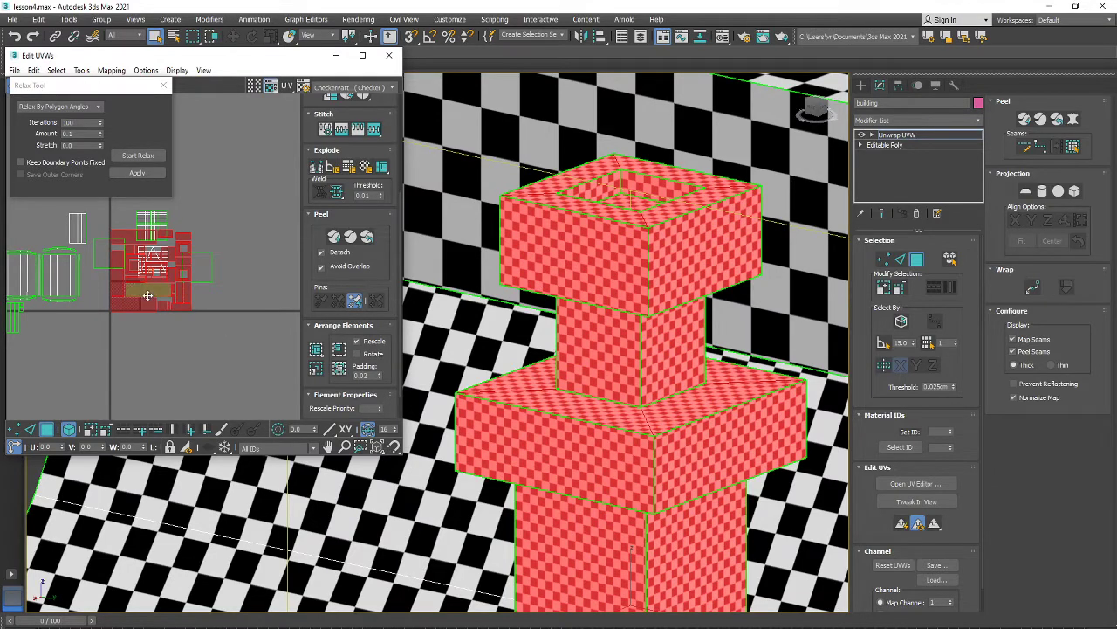
- Move the packed chimney shells out of the texture tile, placing them below the roof shells and beside the ridge beam shells
{"action": "left_click_drag", "start_coordinate": [142, 292], "coordinate": [141, 375]}
{"action": "scroll", "coordinate": [150, 353], "scroll_direction": "up", "scroll_amount": 5}
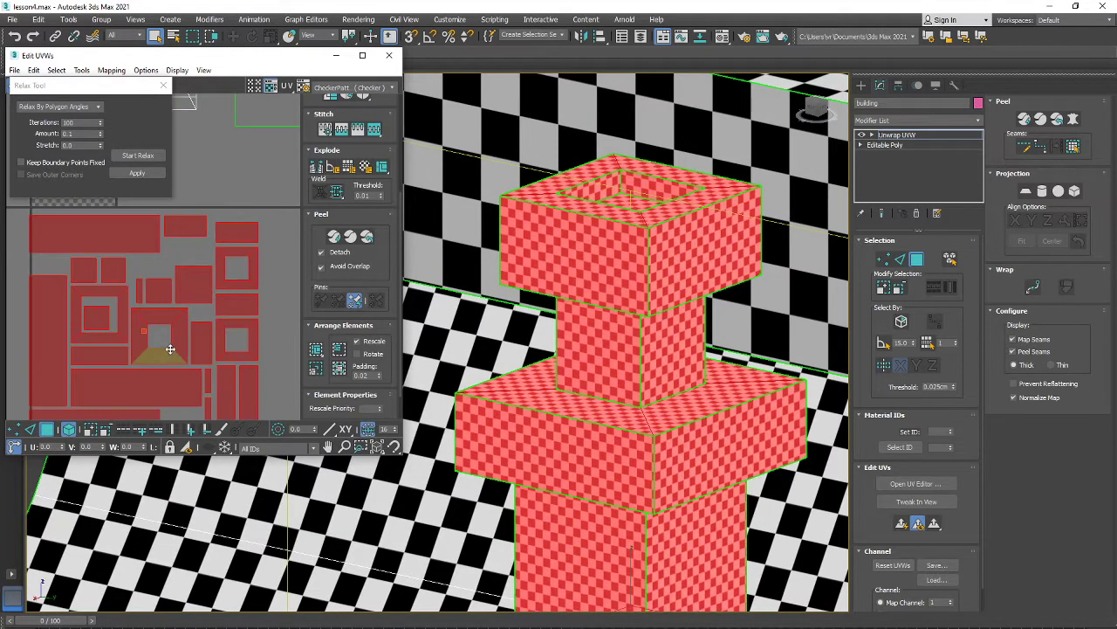
{"action": "scroll", "coordinate": [179, 347], "scroll_direction": "down", "scroll_amount": 4}
{"action": "middle_click_drag", "start_coordinate": [218, 382], "coordinate": [228, 366]}
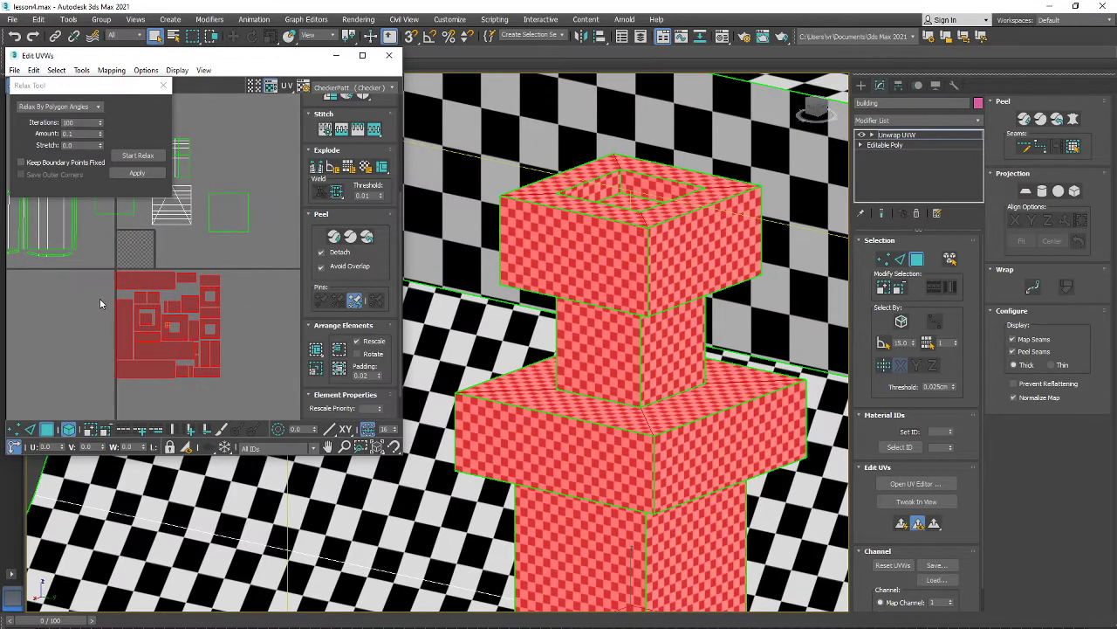
{"action": "scroll", "coordinate": [100, 304], "scroll_direction": "down", "scroll_amount": 3}
{"action": "middle_click_drag", "start_coordinate": [100, 303], "coordinate": [178, 323]}
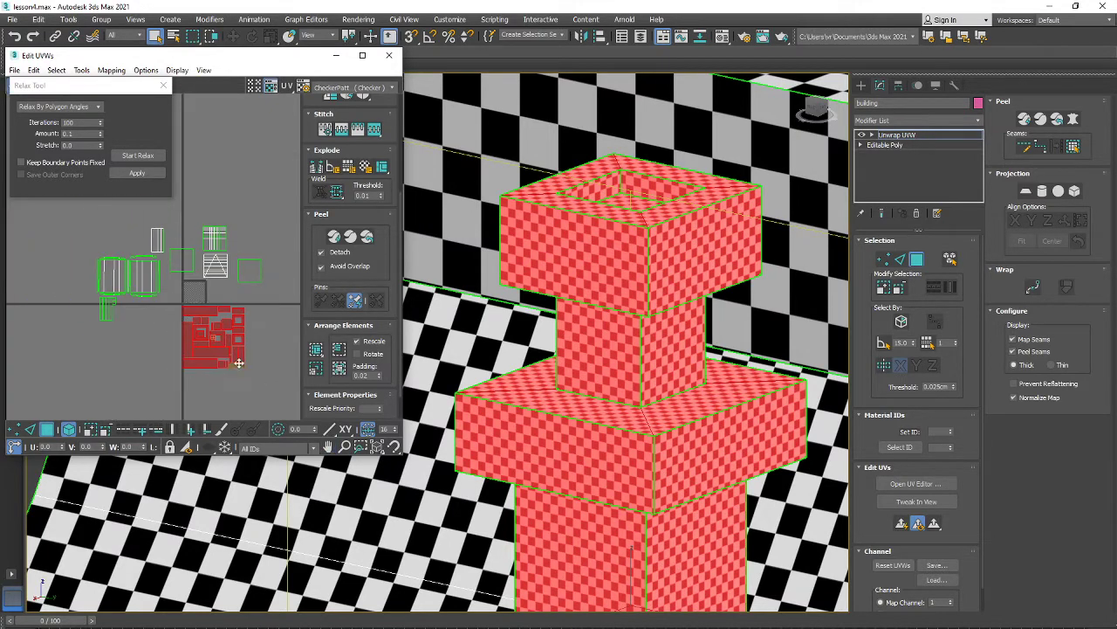
{"action": "left_click_drag", "start_coordinate": [212, 356], "coordinate": [152, 350]}
{"action": "middle_click_drag", "start_coordinate": [151, 350], "coordinate": [176, 346]}
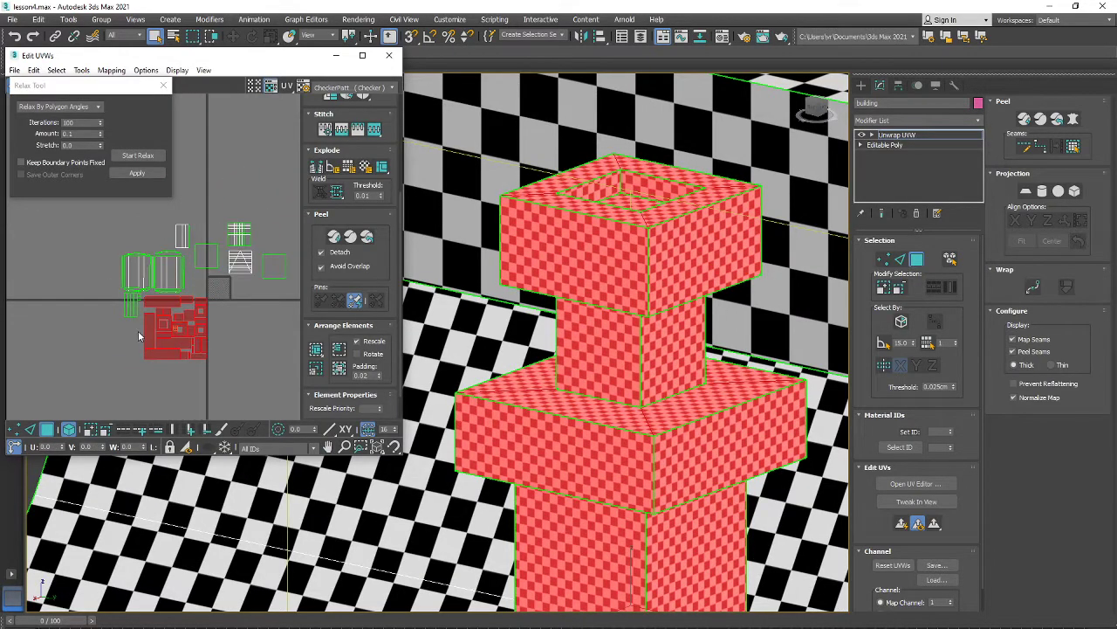
- Scale the packed chimney shells down until their checker squares are close in size to those on the roof
{"action": "right_click", "coordinate": [148, 334]}
{"action": "left_click", "coordinate": [175, 354]}
{"action": "left_click_drag", "start_coordinate": [149, 328], "coordinate": [165, 380]}
{"action": "scroll", "coordinate": [740, 355], "scroll_direction": "down", "scroll_amount": 8}
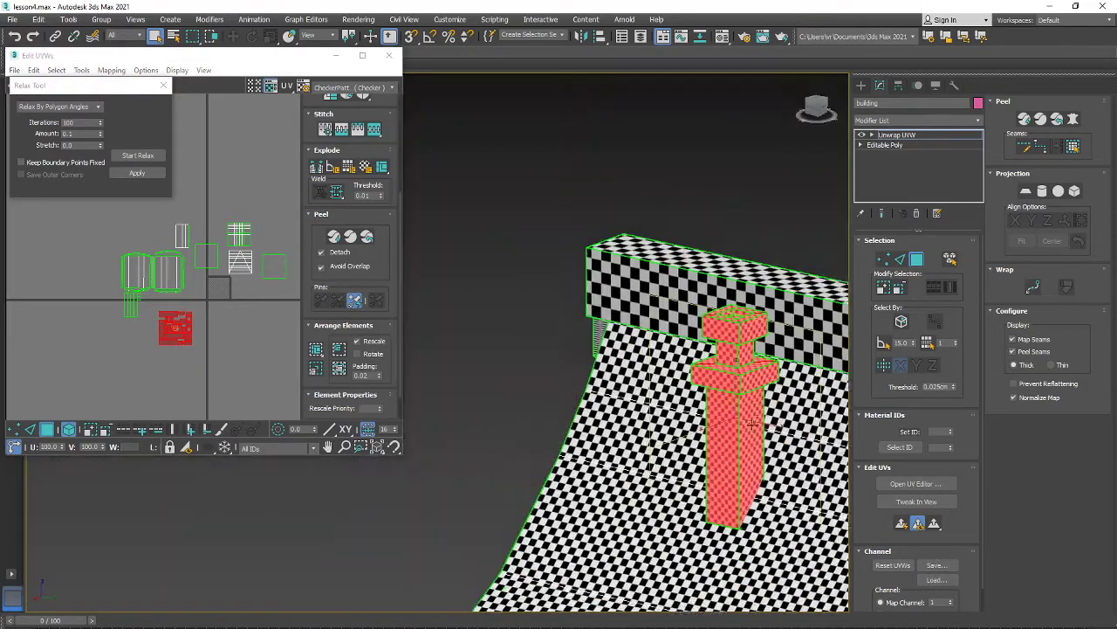
{"action": "scroll", "coordinate": [651, 404], "scroll_direction": "up", "scroll_amount": 8}
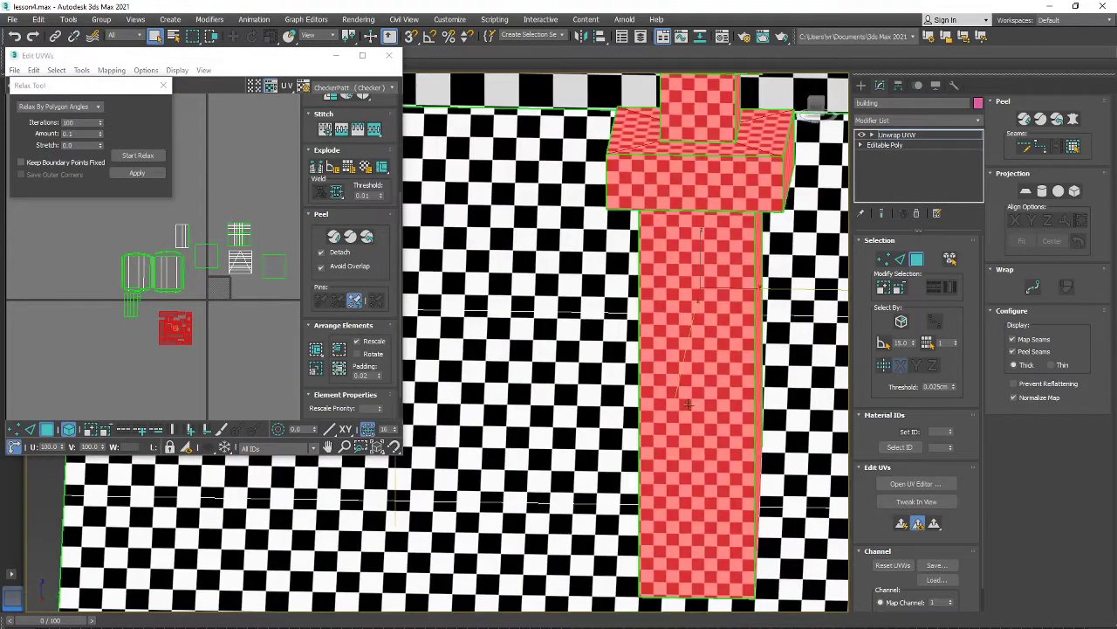
{"action": "scroll", "coordinate": [652, 326], "scroll_direction": "down", "scroll_amount": 5}
{"action": "scroll", "coordinate": [188, 337], "scroll_direction": "up", "scroll_amount": 2}
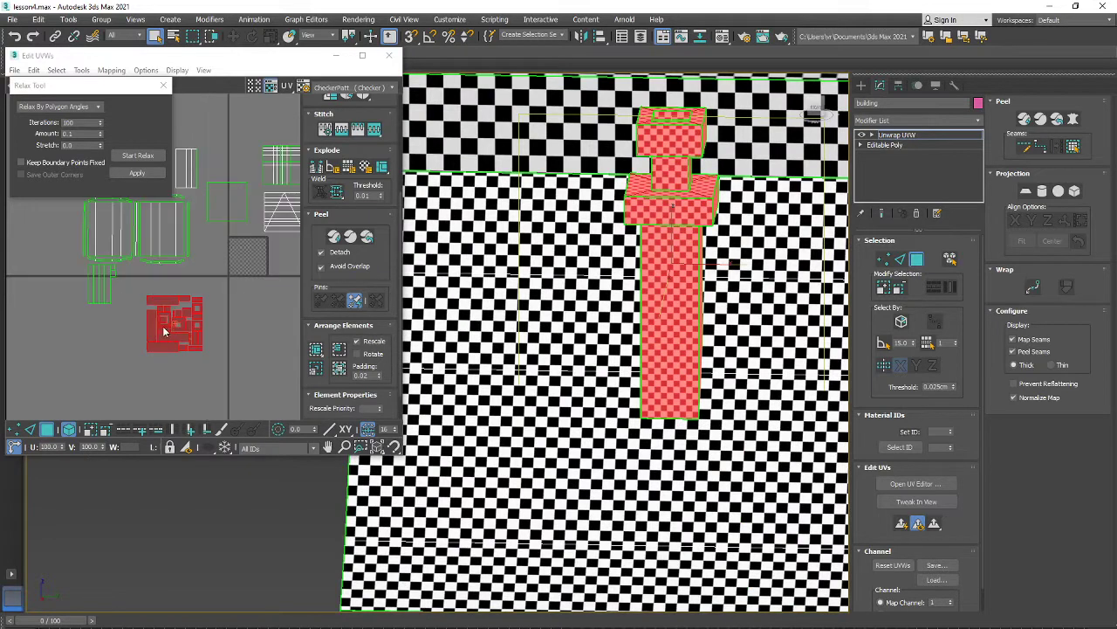
{"action": "left_click_drag", "start_coordinate": [169, 338], "coordinate": [188, 399]}
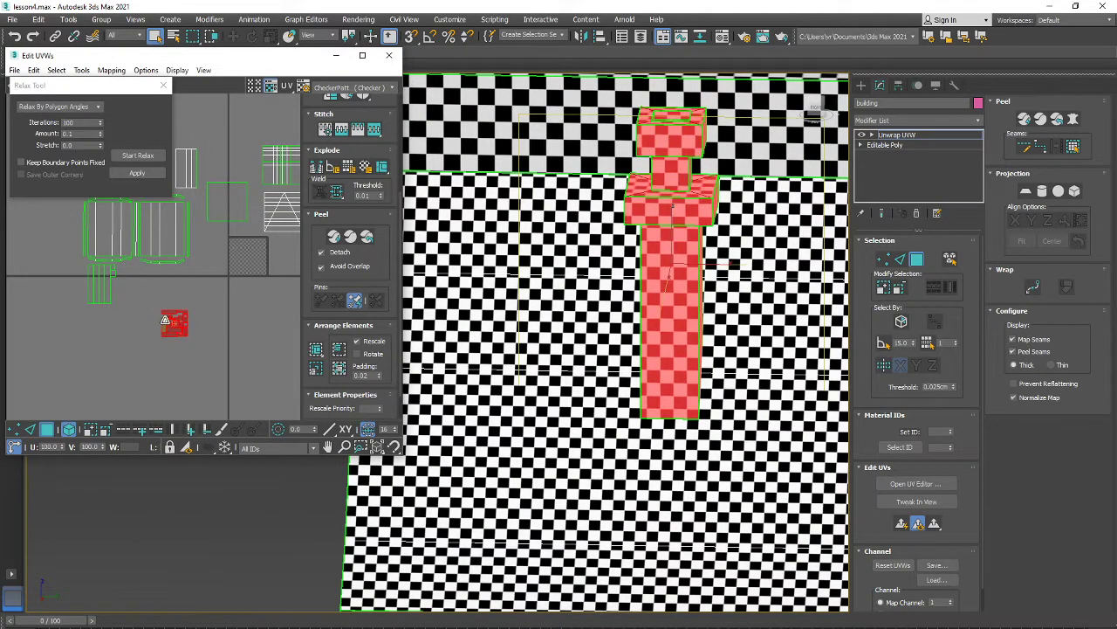
- Move the scaled chimney shells directly beside the ridge beam shells, under the roof shells
{"action": "right_click", "coordinate": [166, 323]}
{"action": "left_click", "coordinate": [190, 331]}
{"action": "left_click_drag", "start_coordinate": [189, 332], "coordinate": [149, 290]}
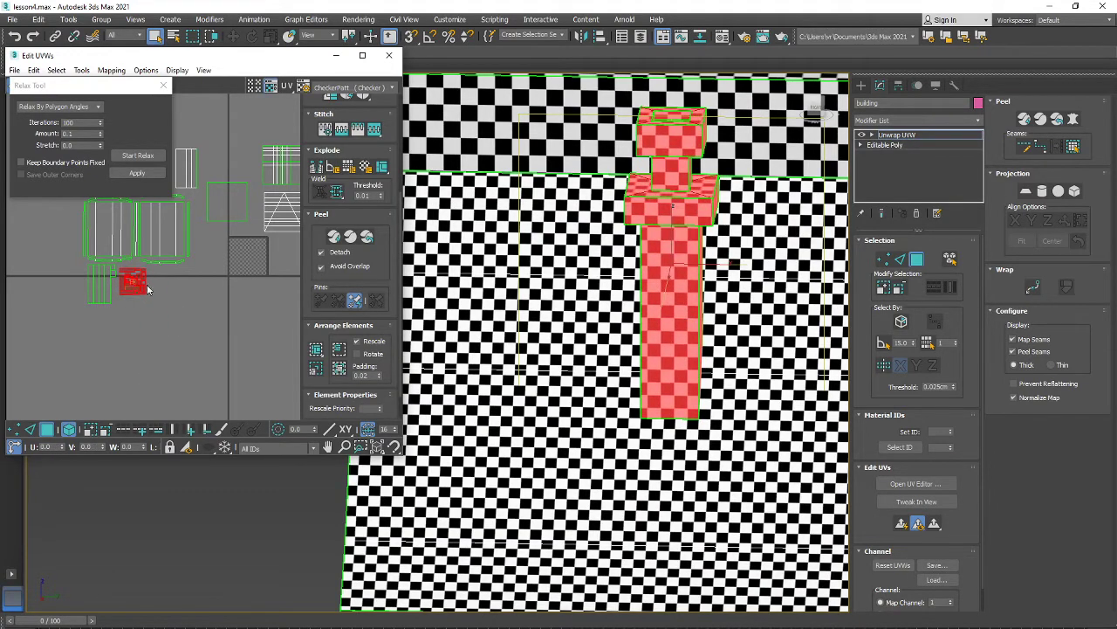
- Compare the roof, ridge beam and chimney checkers on the building, and select all of the ridge beam's shells
{"action": "scroll", "coordinate": [128, 344], "scroll_direction": "down", "scroll_amount": 3}
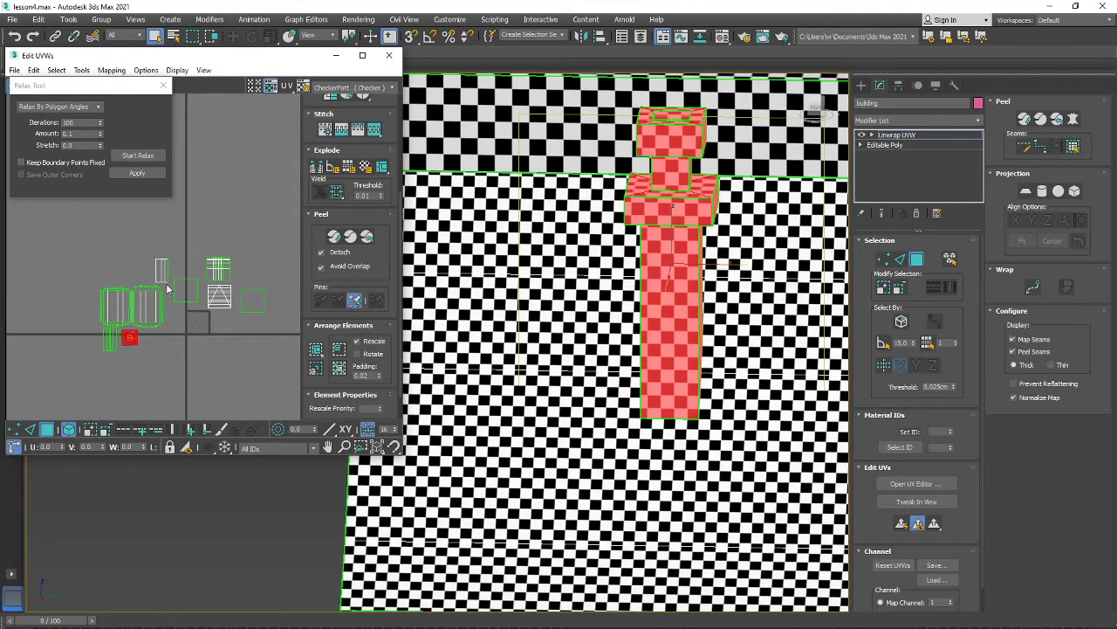
{"action": "left_click_drag", "start_coordinate": [91, 360], "coordinate": [168, 288]}
{"action": "scroll", "coordinate": [677, 284], "scroll_direction": "down", "scroll_amount": 5}
{"action": "middle_click_drag", "start_coordinate": [677, 284], "coordinate": [589, 306], "text": "alt"}
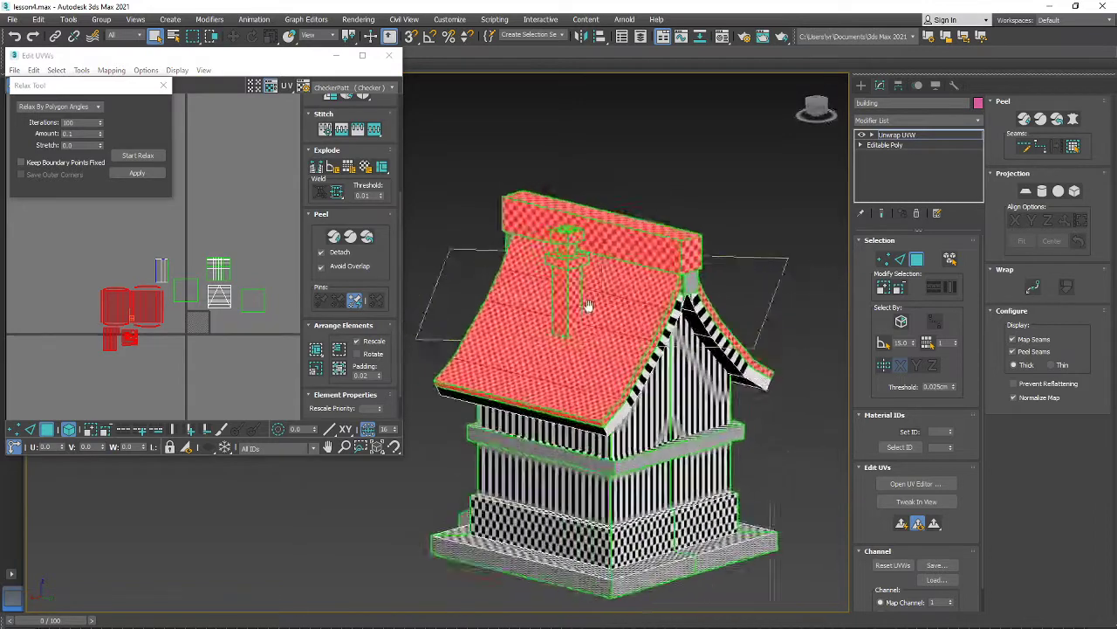
{"action": "scroll", "coordinate": [589, 305], "scroll_direction": "up", "scroll_amount": 3}
{"action": "left_click", "coordinate": [642, 225]}
{"action": "left_click", "coordinate": [662, 212]}
{"action": "scroll", "coordinate": [206, 274], "scroll_direction": "up", "scroll_amount": 4}
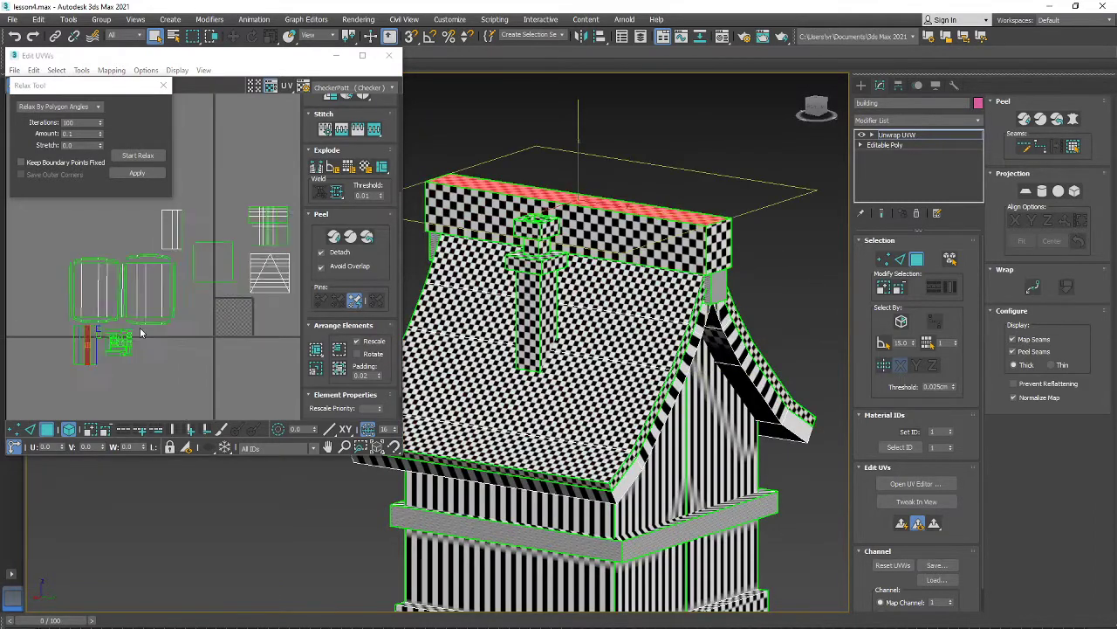
{"action": "left_click", "coordinate": [210, 297]}
{"action": "scroll", "coordinate": [186, 304], "scroll_direction": "up", "scroll_amount": 3}
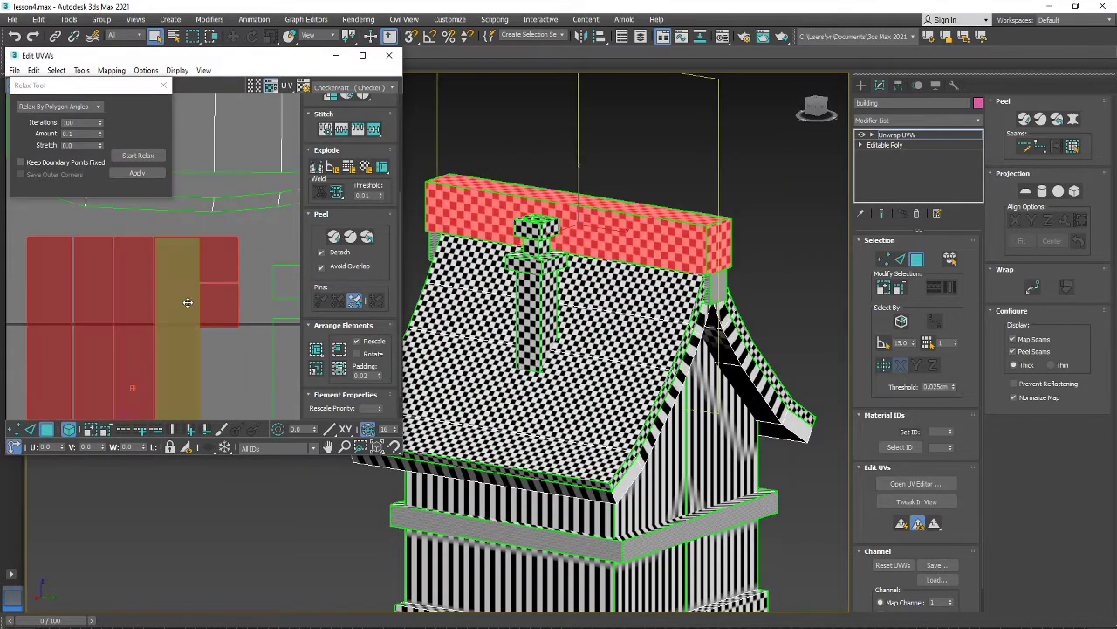
- Scale the ridge beam shells up so that the beam's checker squares match the roof's more closely
{"action": "right_click", "coordinate": [177, 297]}
{"action": "left_click", "coordinate": [203, 331]}
{"action": "left_click_drag", "start_coordinate": [203, 331], "coordinate": [179, 332]}
{"action": "right_click", "coordinate": [200, 267]}
{"action": "left_click", "coordinate": [212, 277]}
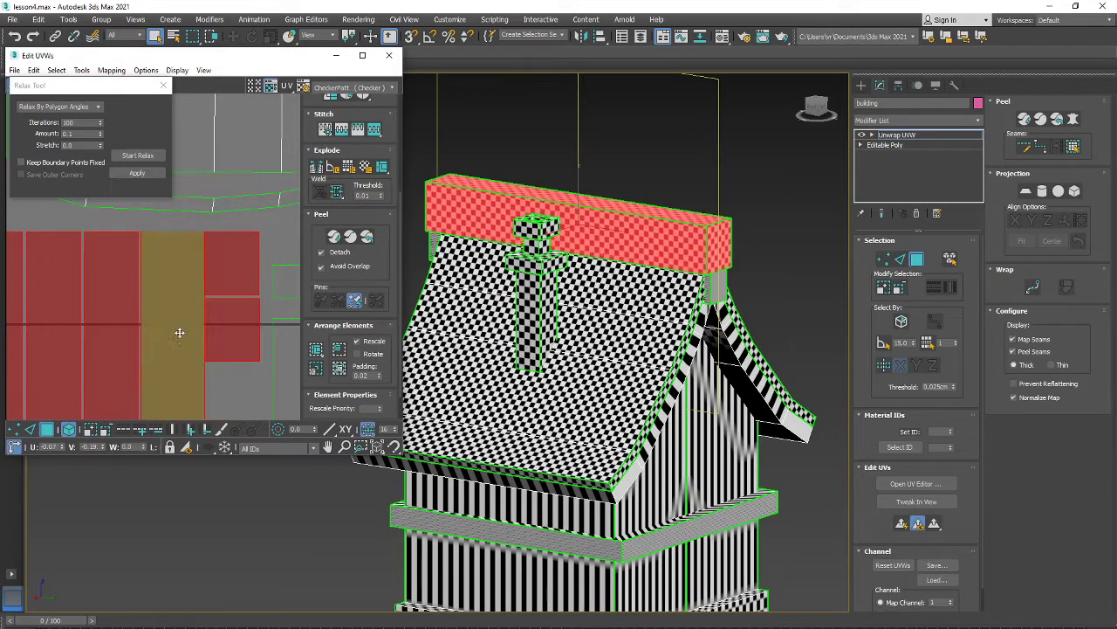
- Examine the scaled ridge beam shells alongside the roof and chimney shells in the UV layout
{"action": "scroll", "coordinate": [183, 321], "scroll_direction": "down", "scroll_amount": 4}
{"action": "scroll", "coordinate": [199, 324], "scroll_direction": "down", "scroll_amount": 3}
{"action": "middle_click_drag", "start_coordinate": [199, 324], "coordinate": [149, 309]}
{"action": "scroll", "coordinate": [149, 309], "scroll_direction": "down", "scroll_amount": 1}
{"action": "middle_click_drag", "start_coordinate": [202, 275], "coordinate": [151, 300]}
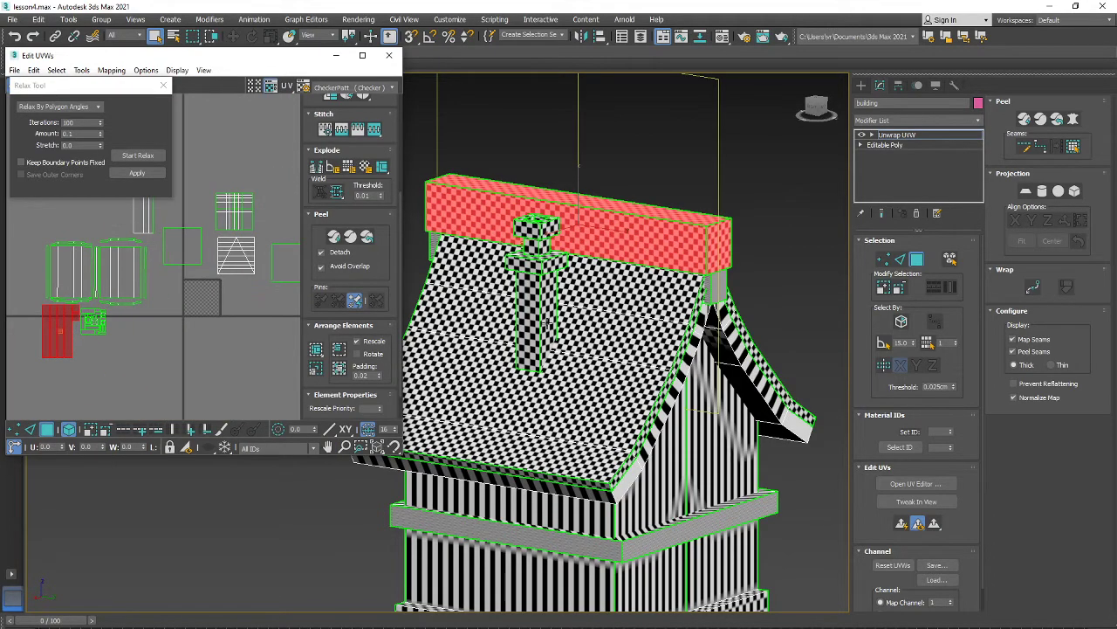
{"action": "scroll", "coordinate": [569, 347], "scroll_direction": "down", "scroll_amount": 5}
{"action": "scroll", "coordinate": [569, 348], "scroll_direction": "up", "scroll_amount": 6}
{"action": "scroll", "coordinate": [568, 347], "scroll_direction": "down", "scroll_amount": 4}
- Turn on element selection for the model and select the whole roof, including its edges and underside
{"action": "middle_click_drag", "start_coordinate": [569, 348], "coordinate": [664, 280], "text": "alt"}
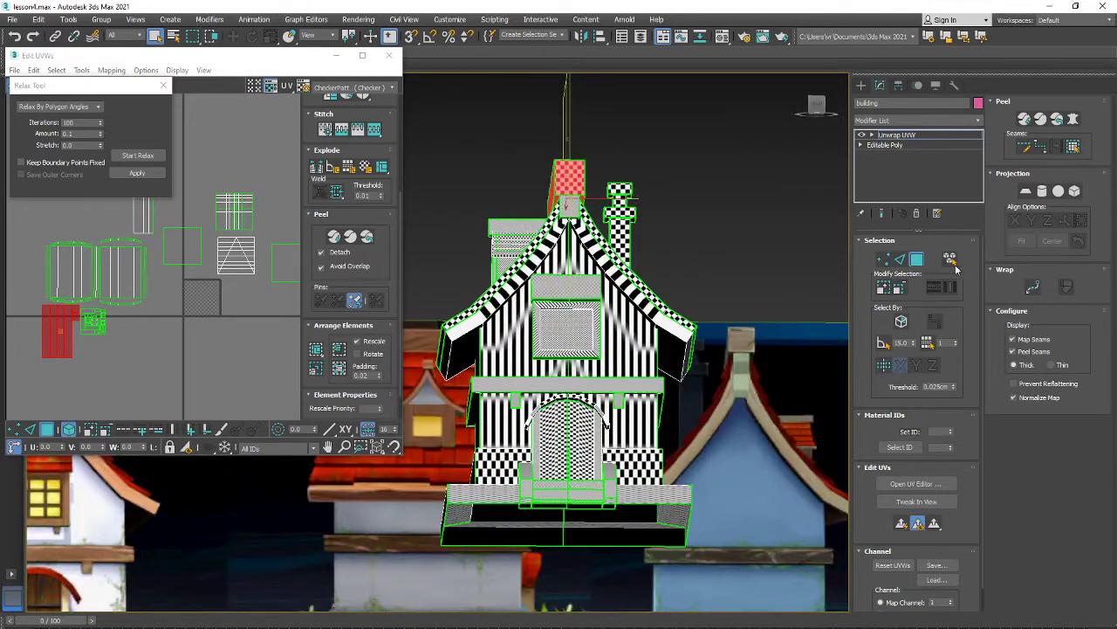
{"action": "middle_click_drag", "start_coordinate": [533, 294], "coordinate": [580, 341], "text": "alt"}
{"action": "left_click", "coordinate": [566, 345]}
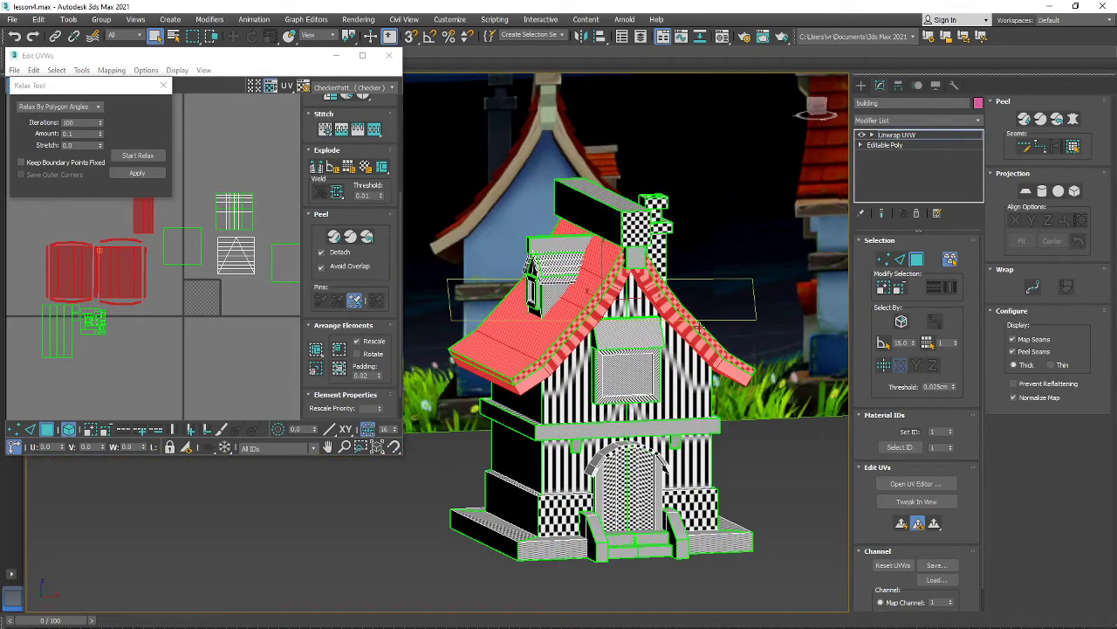
{"action": "scroll", "coordinate": [696, 335], "scroll_direction": "up", "scroll_amount": 6}
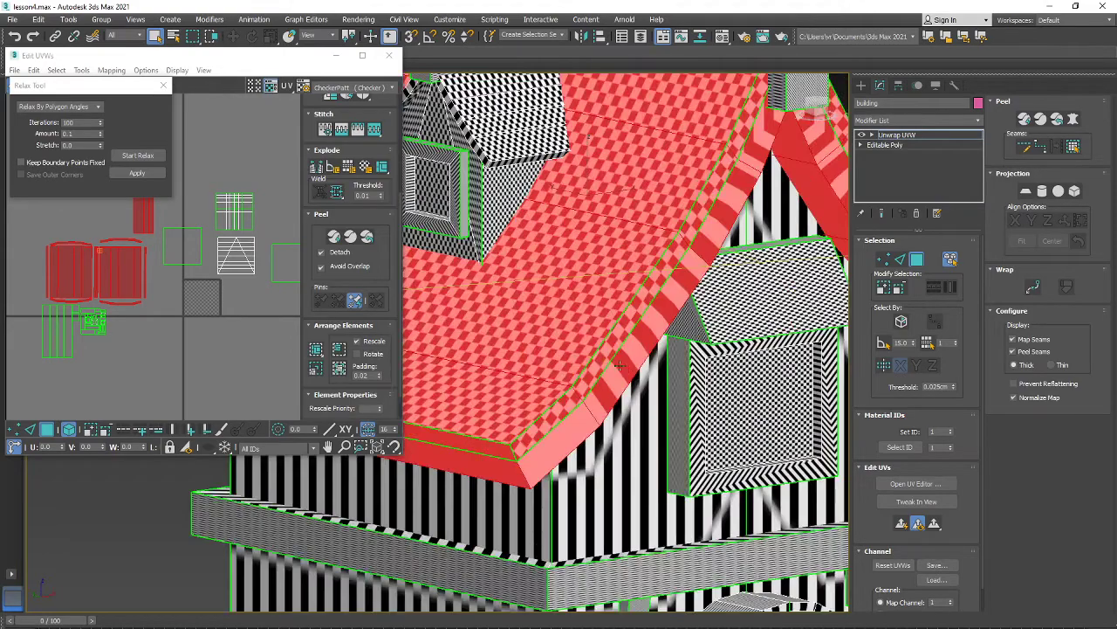
{"action": "key", "text": "f"}
{"action": "key", "text": "z"}
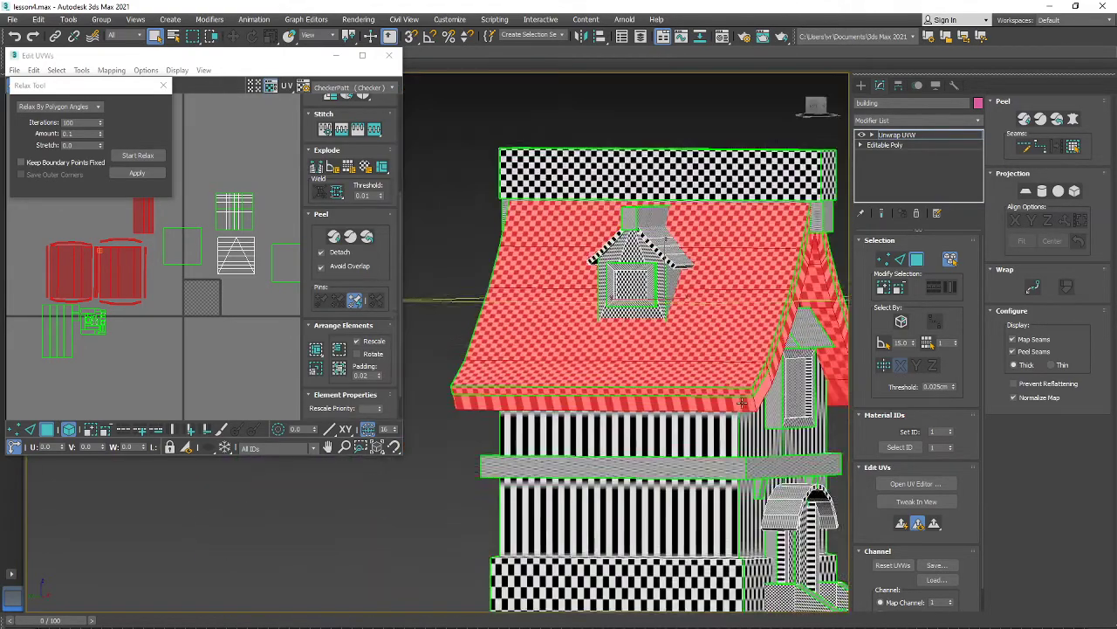
- Inspect the checkers on the roof slopes and gable edges, and locate the selected roof's shells in the UV layout
{"action": "middle_click_drag", "start_coordinate": [740, 401], "coordinate": [637, 421], "text": "alt"}
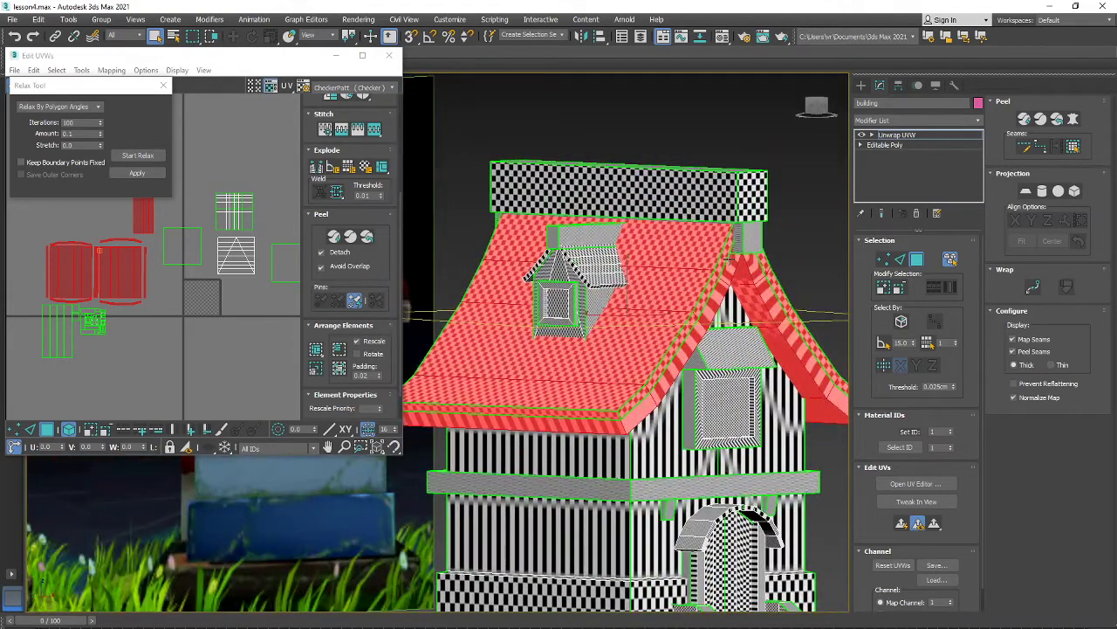
{"action": "scroll", "coordinate": [157, 242], "scroll_direction": "down", "scroll_amount": 3}
{"action": "middle_click_drag", "start_coordinate": [157, 244], "coordinate": [186, 280]}
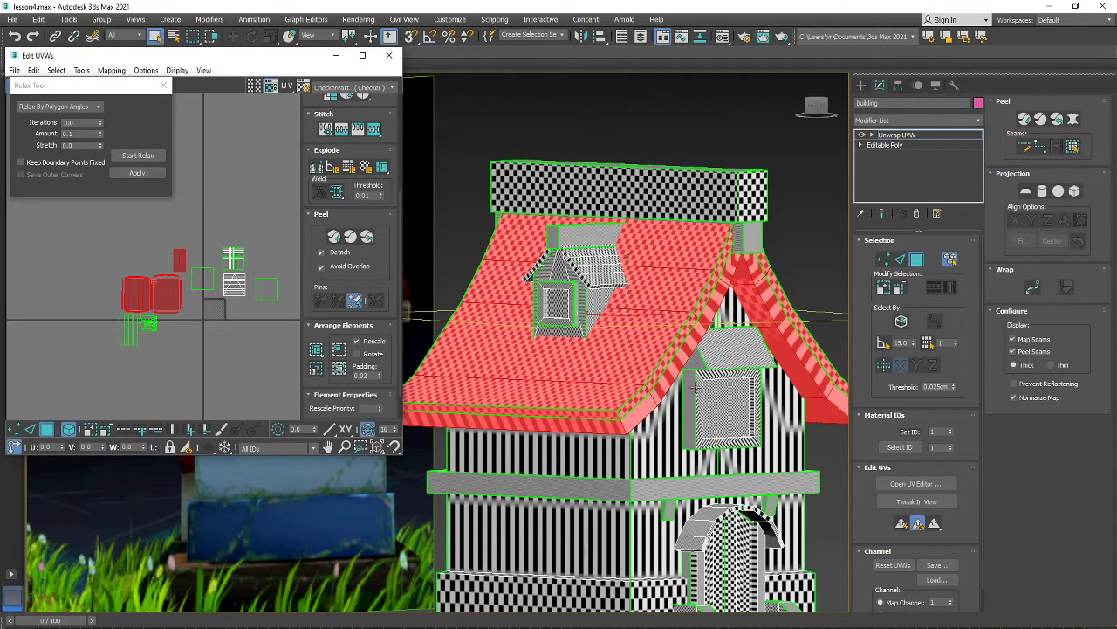
{"action": "middle_click_drag", "start_coordinate": [696, 386], "coordinate": [668, 441], "text": "alt"}
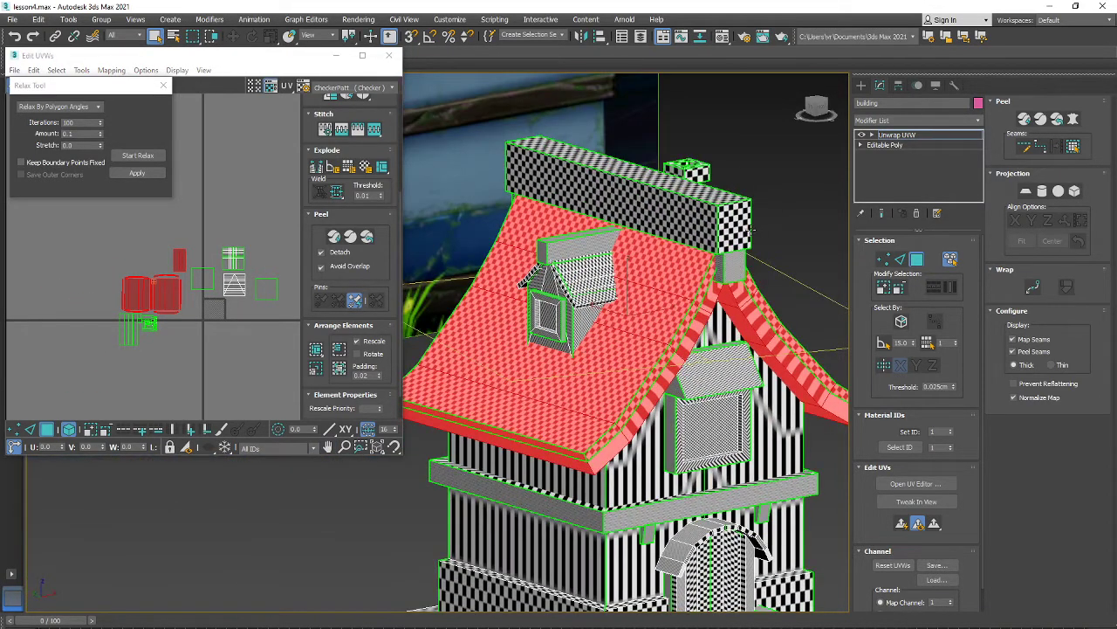
{"action": "left_click", "coordinate": [733, 392]}
{"action": "left_click", "coordinate": [634, 331]}
{"action": "middle_click_drag", "start_coordinate": [637, 371], "coordinate": [666, 376], "text": "alt"}
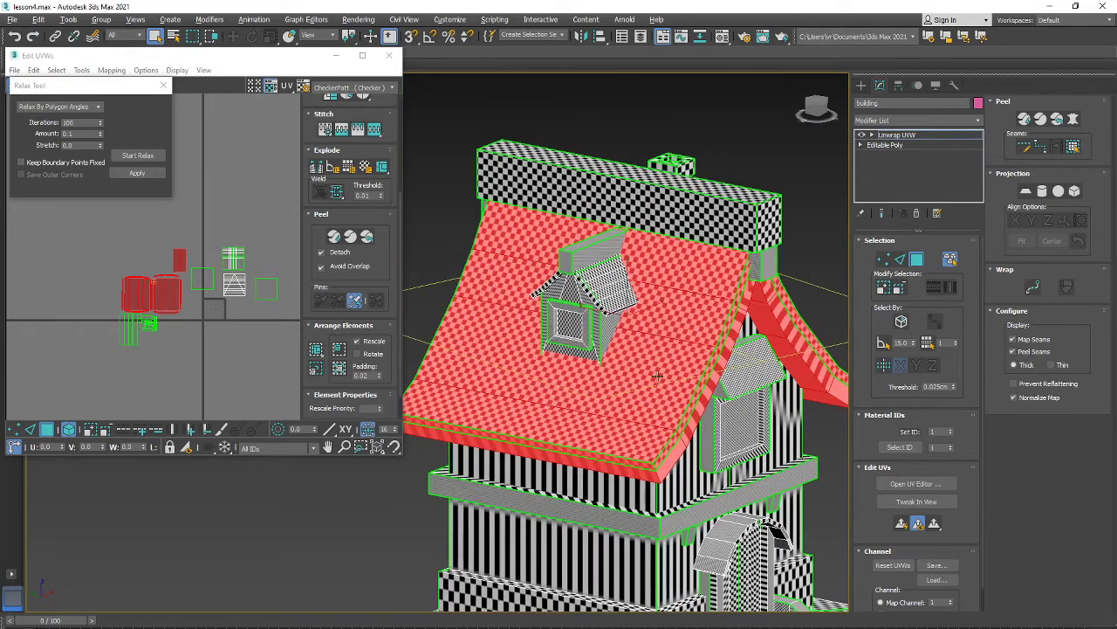
{"action": "scroll", "coordinate": [165, 277], "scroll_direction": "up", "scroll_amount": 5}
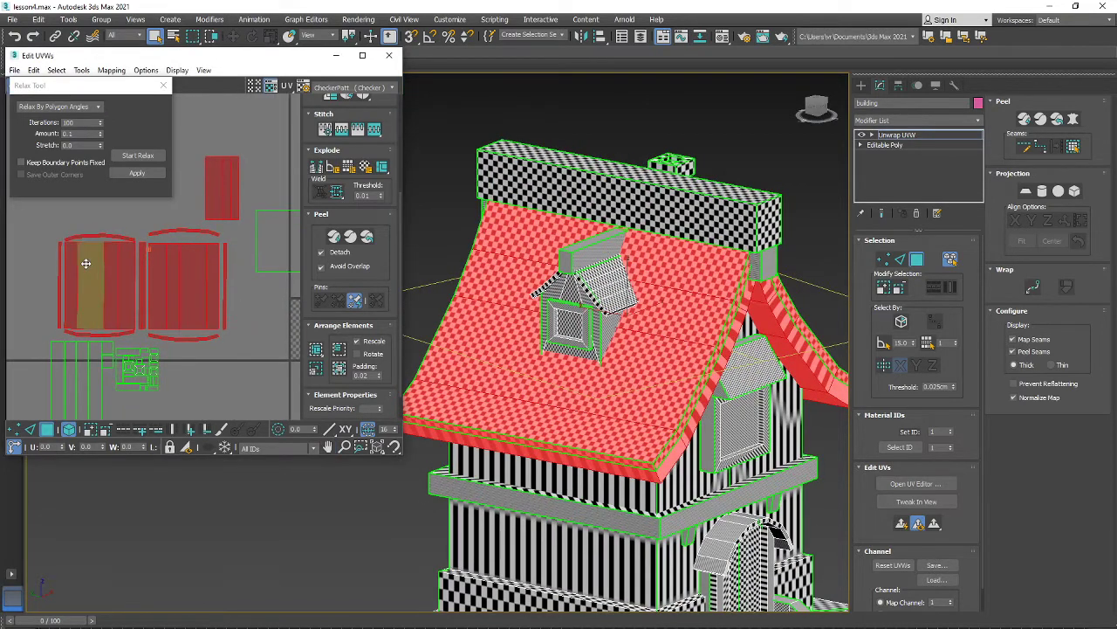
{"action": "middle_click_drag", "start_coordinate": [180, 318], "coordinate": [176, 330]}
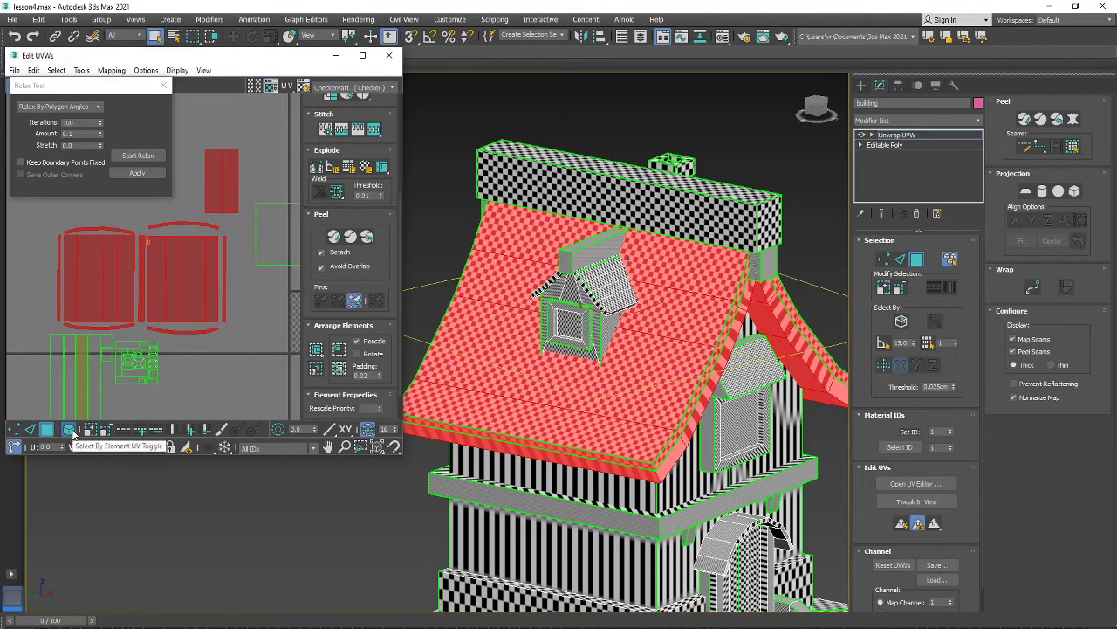
- Turn off UV element selection and deselect the two roof slope shells and their borders, keeping only the underside and edge faces selected
{"action": "left_click", "coordinate": [69, 430]}
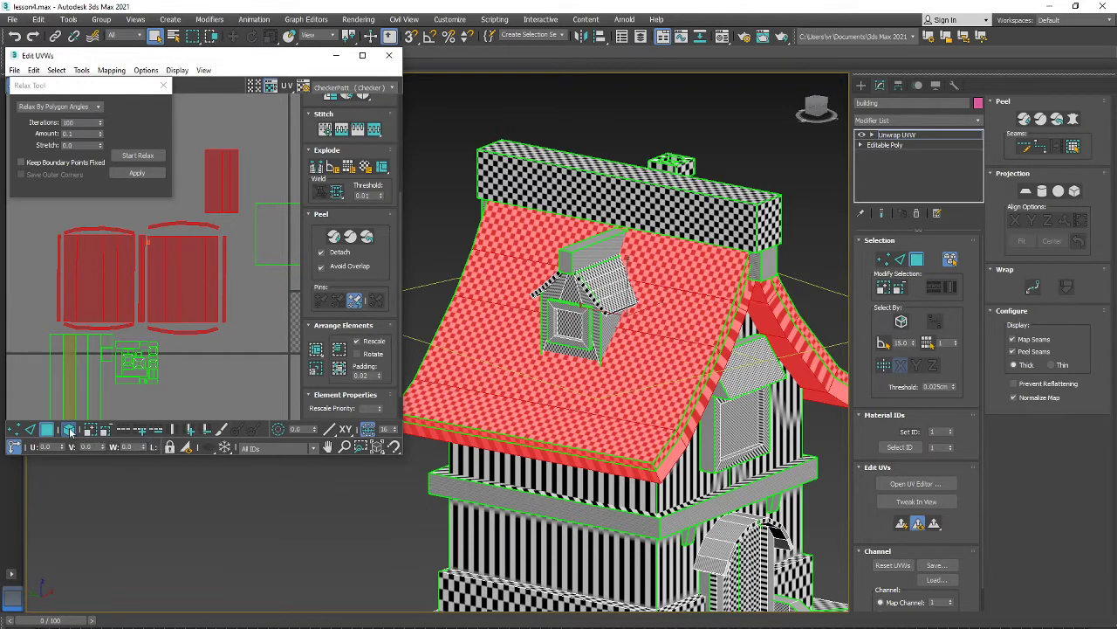
{"action": "scroll", "coordinate": [127, 332], "scroll_direction": "down", "scroll_amount": 2}
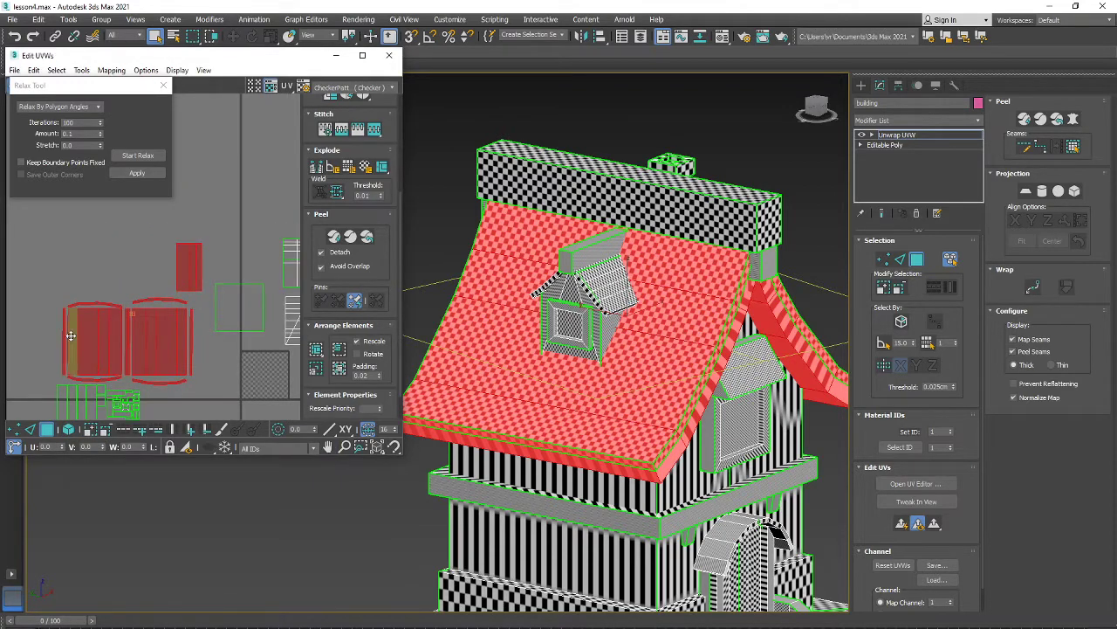
{"action": "left_click_drag", "start_coordinate": [54, 298], "coordinate": [161, 391]}
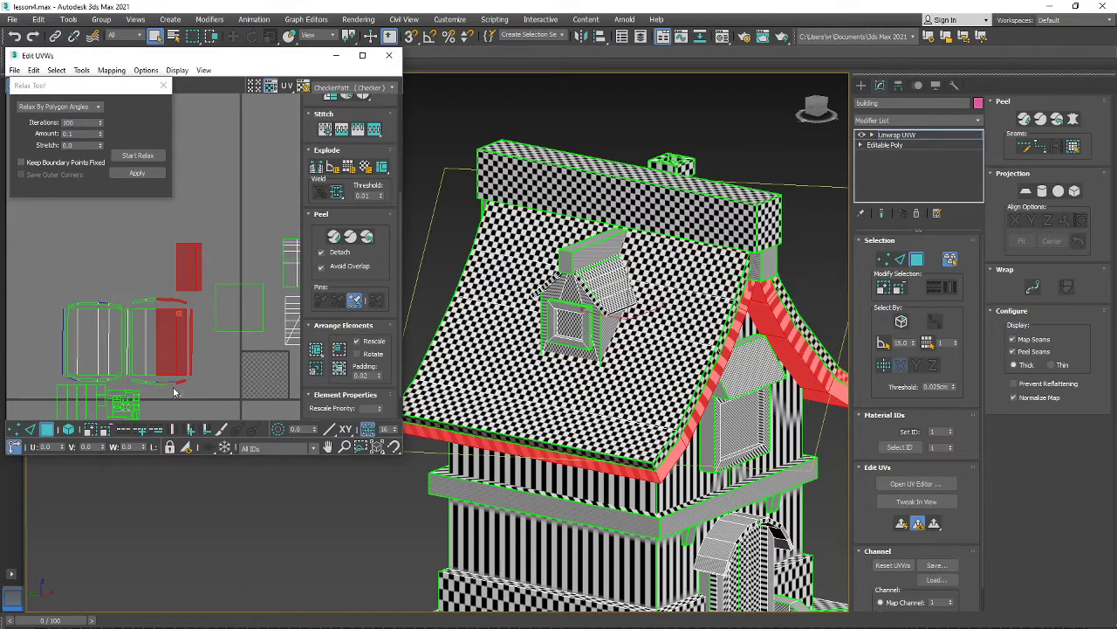
{"action": "left_click", "coordinate": [193, 361]}
{"action": "left_click", "coordinate": [194, 315]}
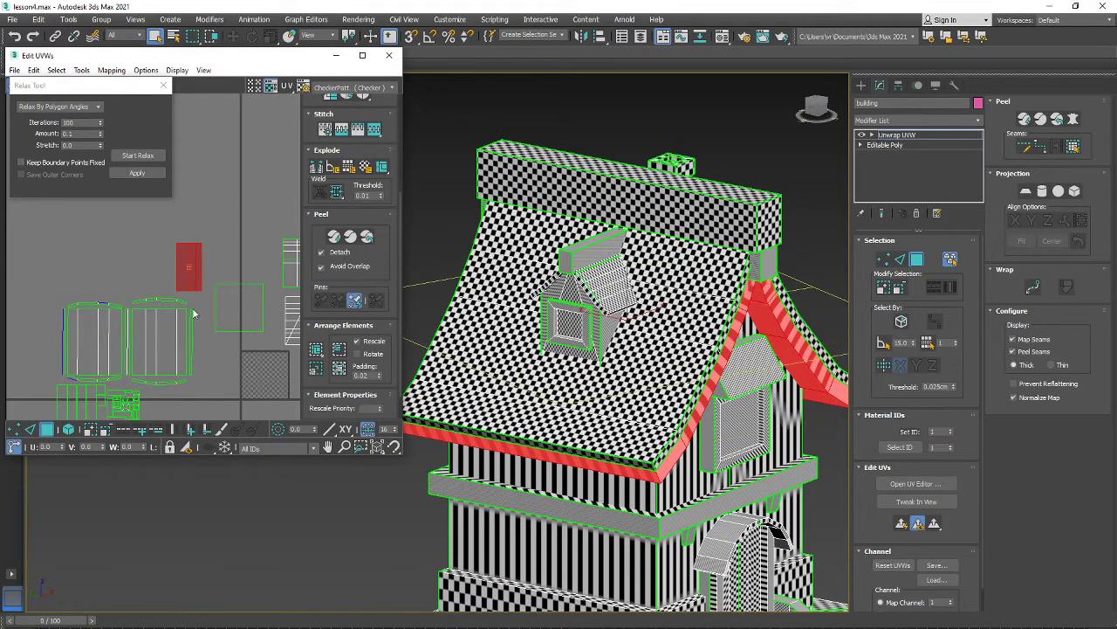
- Apply Flatten Mapping to the selected roof underside and edge faces
{"action": "scroll", "coordinate": [683, 385], "scroll_direction": "down", "scroll_amount": 6}
{"action": "middle_click_drag", "start_coordinate": [683, 384], "coordinate": [716, 521], "text": "alt"}
{"action": "scroll", "coordinate": [635, 436], "scroll_direction": "up", "scroll_amount": 3}
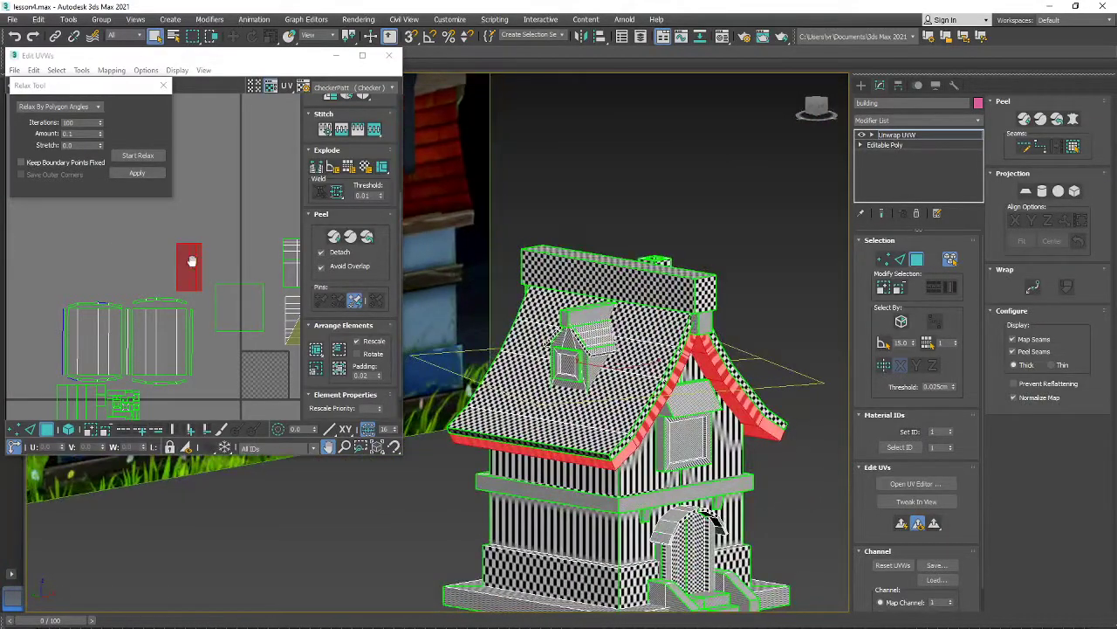
{"action": "middle_click_drag", "start_coordinate": [192, 261], "coordinate": [189, 267]}
{"action": "middle_click_drag", "start_coordinate": [109, 288], "coordinate": [87, 303]}
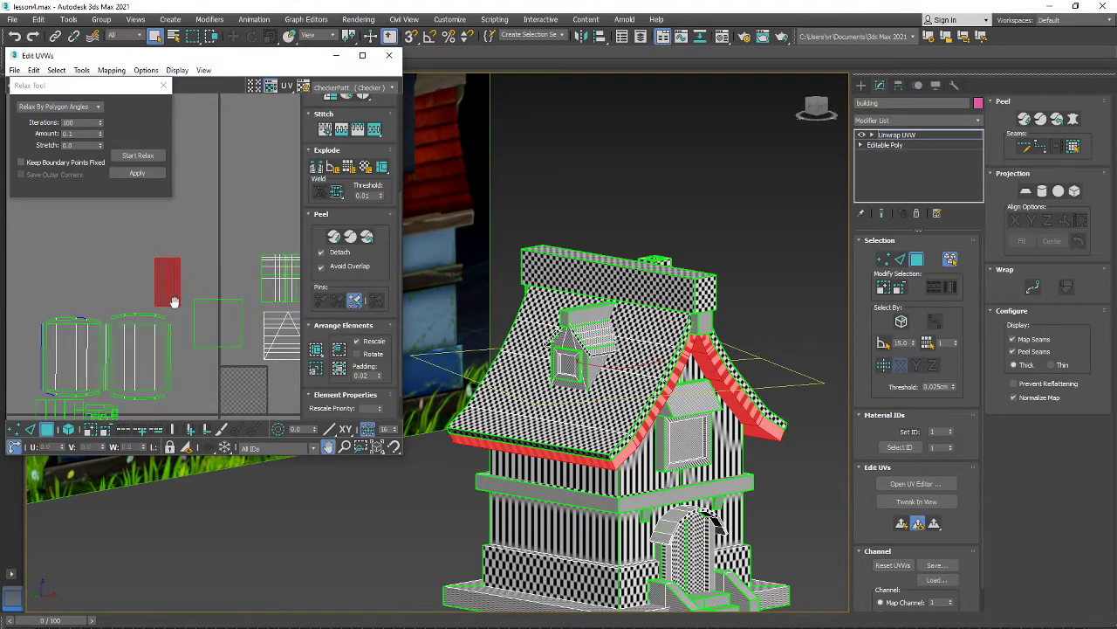
{"action": "left_click", "coordinate": [110, 71]}
{"action": "left_click", "coordinate": [138, 84]}
{"action": "left_click", "coordinate": [139, 114]}
- Move the flattened underside and edge shells out of the checkered texture square, directly beside it
{"action": "scroll", "coordinate": [222, 371], "scroll_direction": "down", "scroll_amount": 2}
{"action": "middle_click_drag", "start_coordinate": [225, 374], "coordinate": [193, 290]}
{"action": "scroll", "coordinate": [198, 297], "scroll_direction": "up", "scroll_amount": 6}
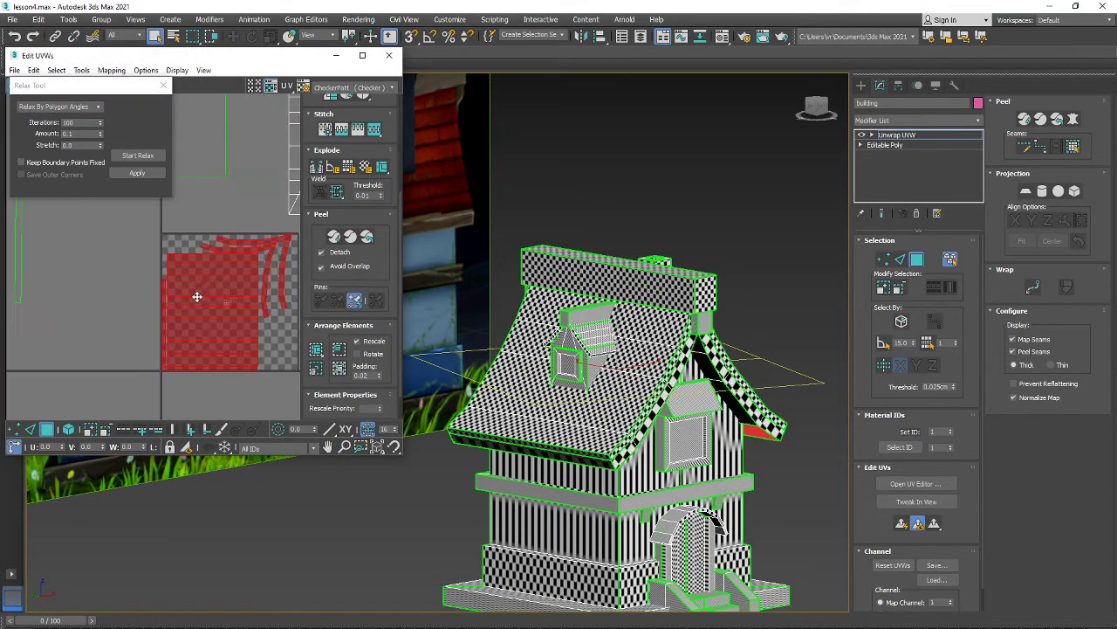
{"action": "left_click_drag", "start_coordinate": [205, 302], "coordinate": [90, 315]}
{"action": "scroll", "coordinate": [95, 312], "scroll_direction": "down", "scroll_amount": 3}
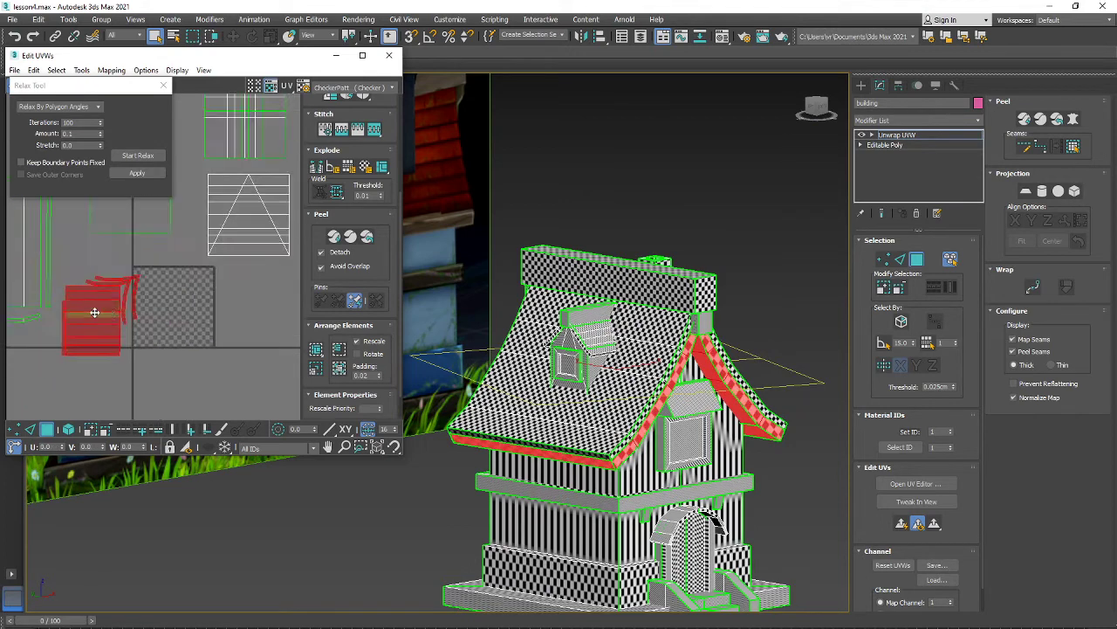
{"action": "middle_click_drag", "start_coordinate": [94, 313], "coordinate": [170, 314]}
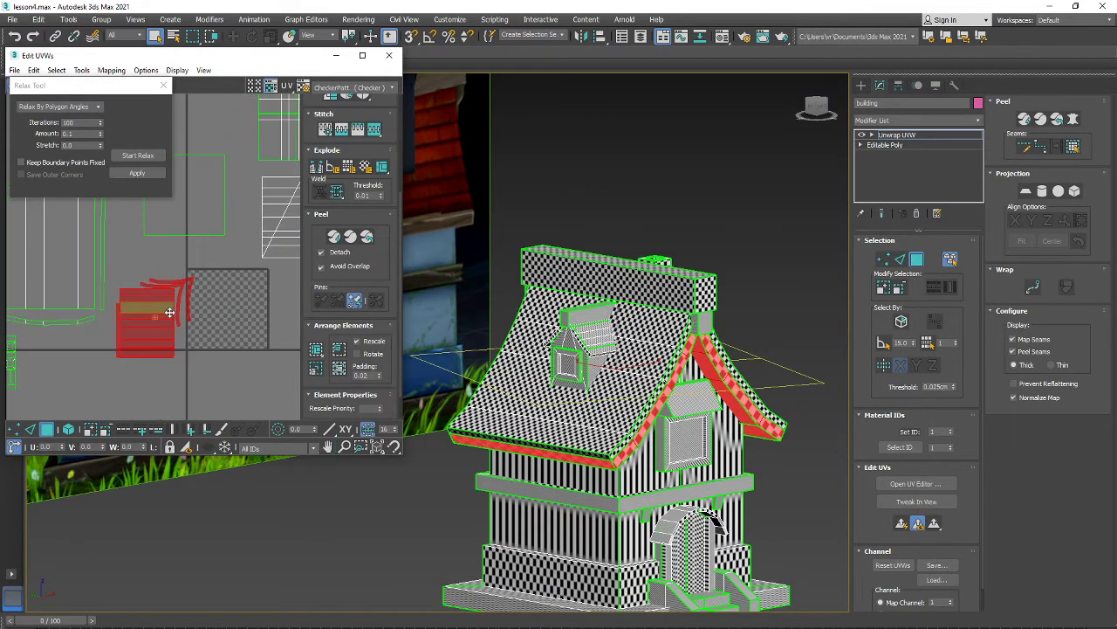
{"action": "left_click_drag", "start_coordinate": [170, 312], "coordinate": [175, 350]}
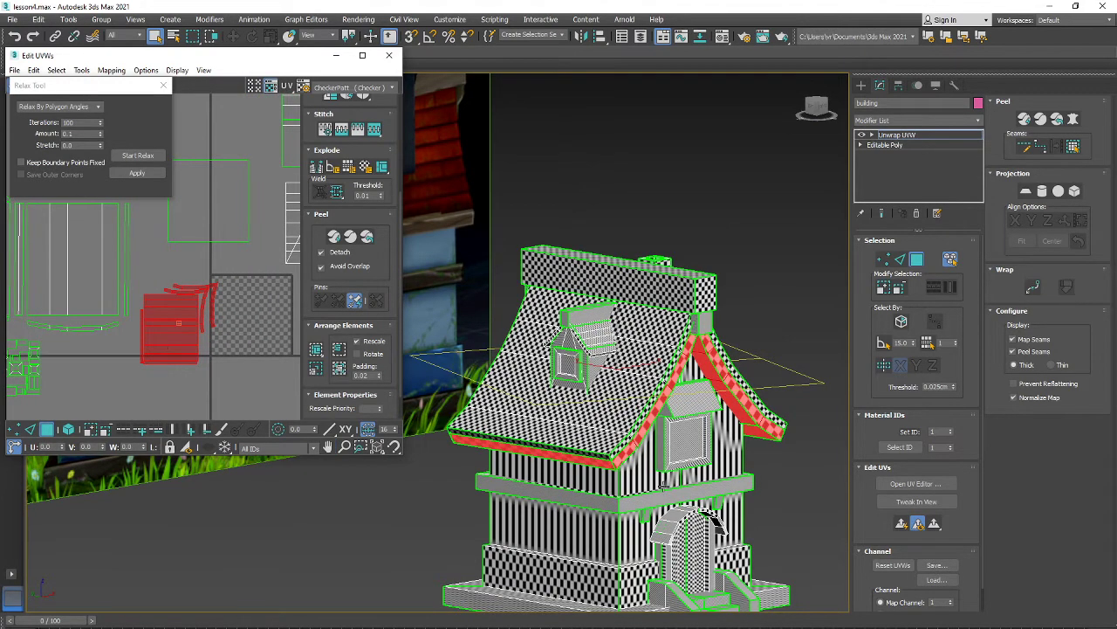
- Turn off element selection for the model and pick individual roof underside faces to identify their flattened shells
{"action": "middle_click_drag", "start_coordinate": [664, 484], "coordinate": [766, 483], "text": "alt"}
{"action": "left_click", "coordinate": [475, 342], "text": "ctrl"}
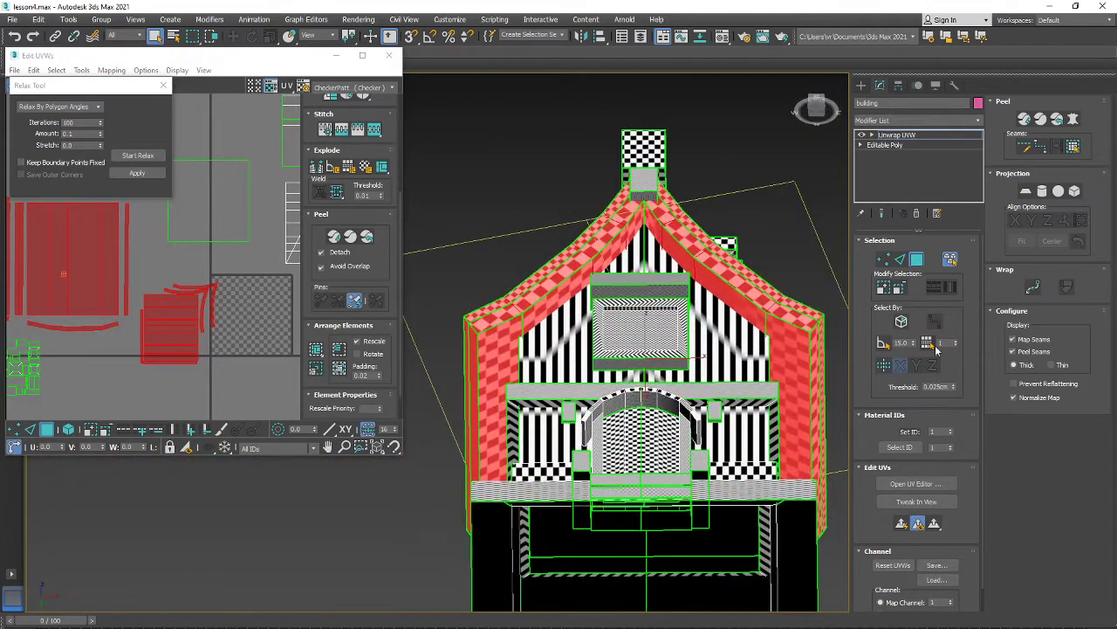
{"action": "left_click", "coordinate": [473, 343]}
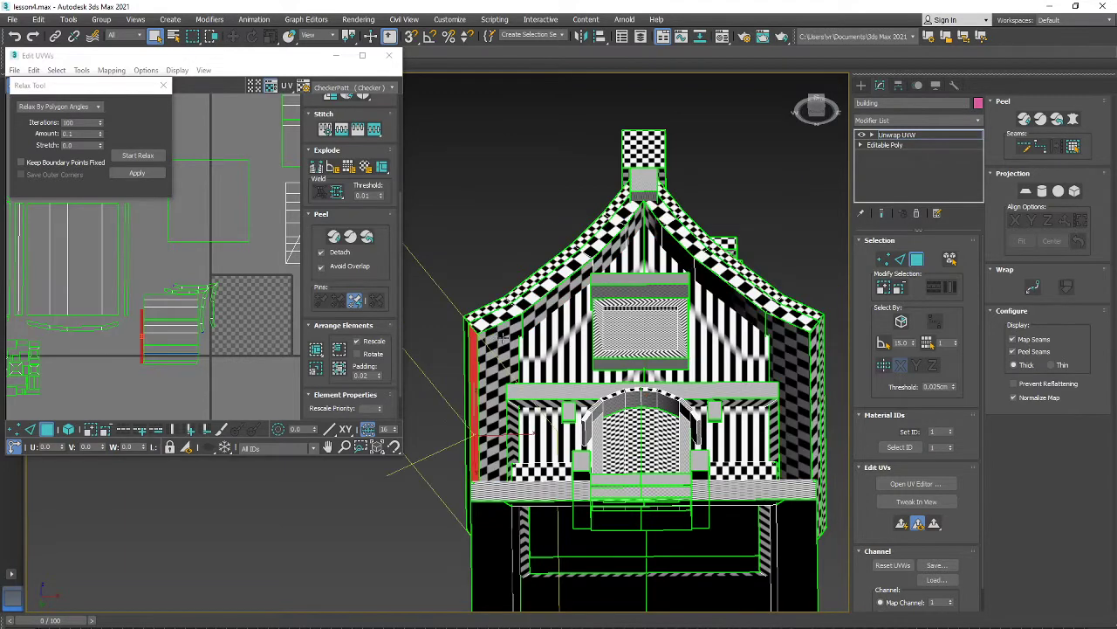
{"action": "left_click", "coordinate": [504, 337], "text": "ctrl"}
{"action": "left_click", "coordinate": [539, 311], "text": "ctrl"}
{"action": "left_click", "coordinate": [594, 262], "text": "ctrl"}
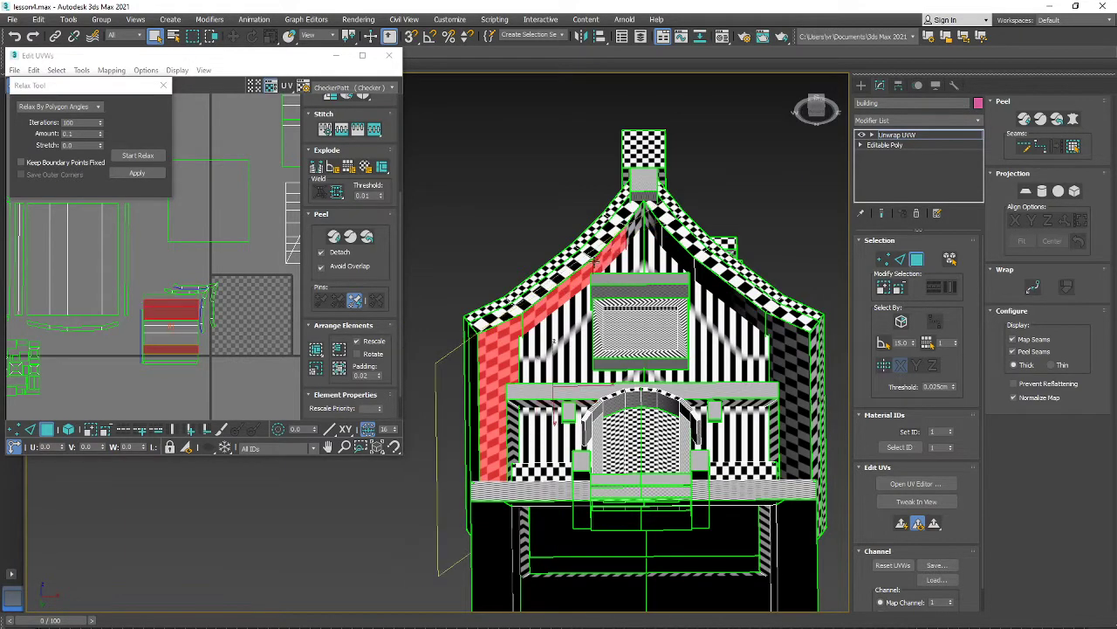
- Select all the rectangular underside shells and move them down, clear of the curved gable edge strips
{"action": "scroll", "coordinate": [129, 306], "scroll_direction": "up", "scroll_amount": 2}
{"action": "scroll", "coordinate": [179, 389], "scroll_direction": "up", "scroll_amount": 2}
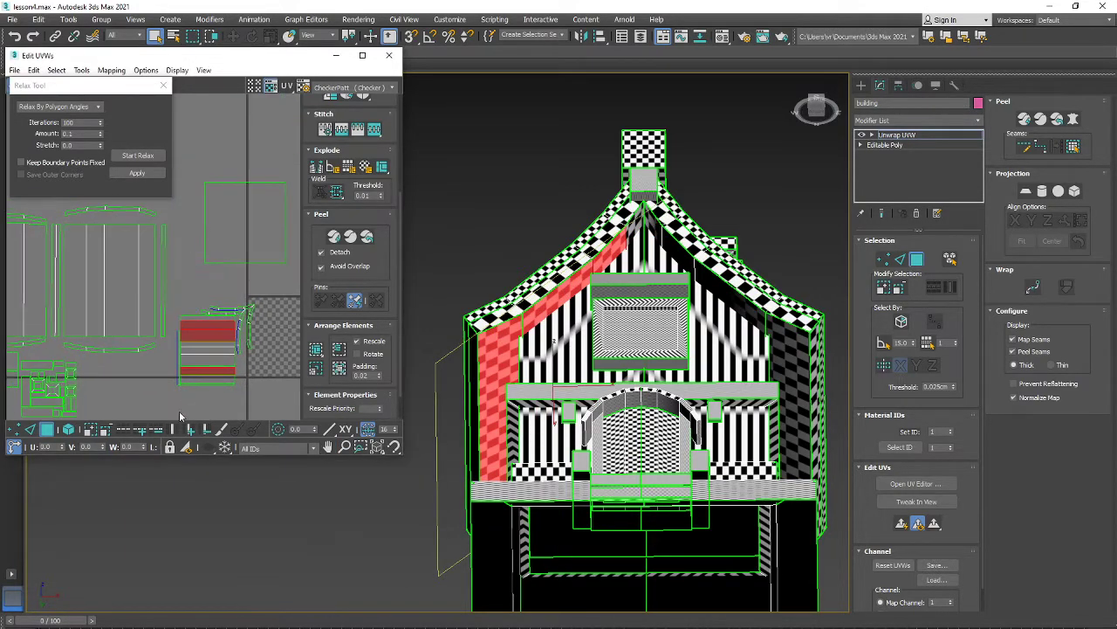
{"action": "left_click", "coordinate": [194, 403]}
{"action": "left_click", "coordinate": [188, 321]}
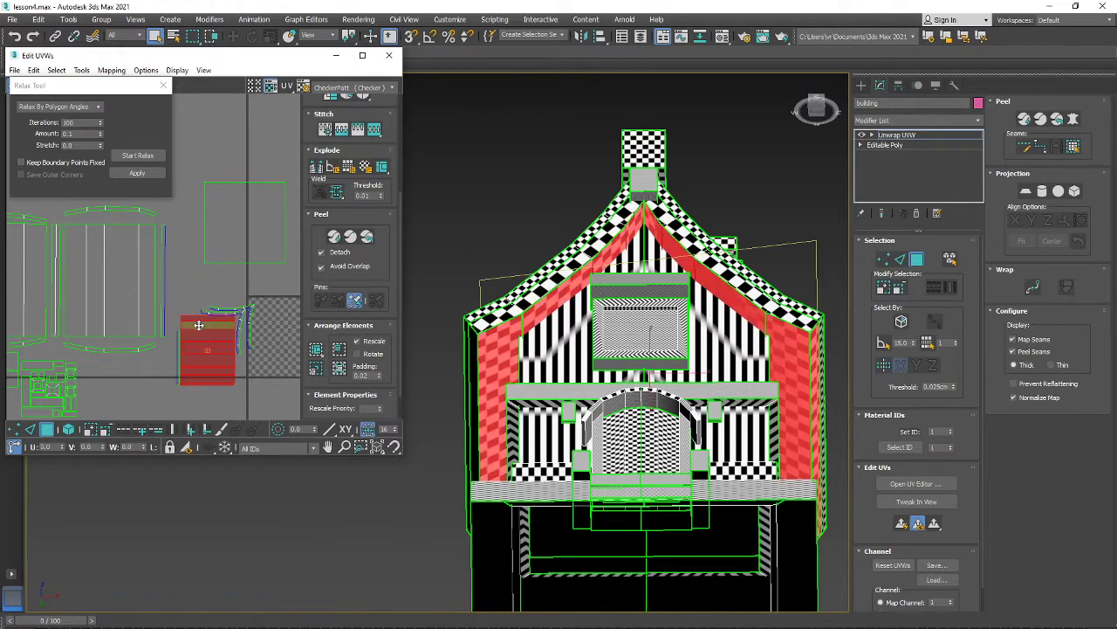
{"action": "left_click_drag", "start_coordinate": [188, 321], "coordinate": [163, 371]}
{"action": "scroll", "coordinate": [244, 330], "scroll_direction": "up", "scroll_amount": 2}
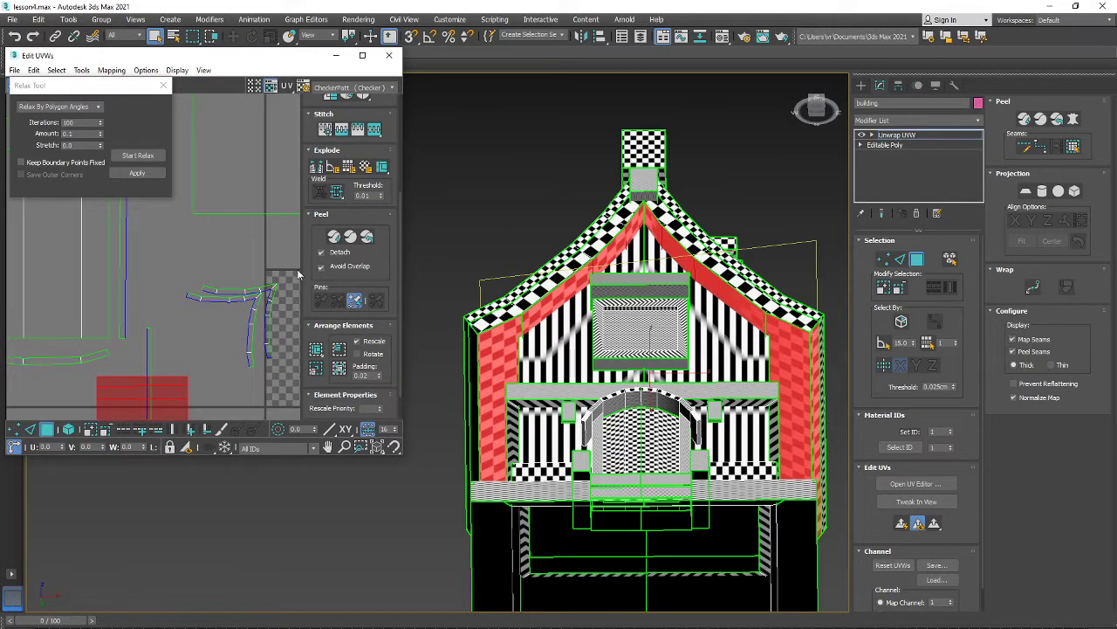
- Select all the curved gable edge strips and rotate them upright into peaked gable shapes, placed above the underside shells
{"action": "left_click_drag", "start_coordinate": [262, 323], "coordinate": [239, 338]}
{"action": "middle_click_drag", "start_coordinate": [257, 328], "coordinate": [200, 326]}
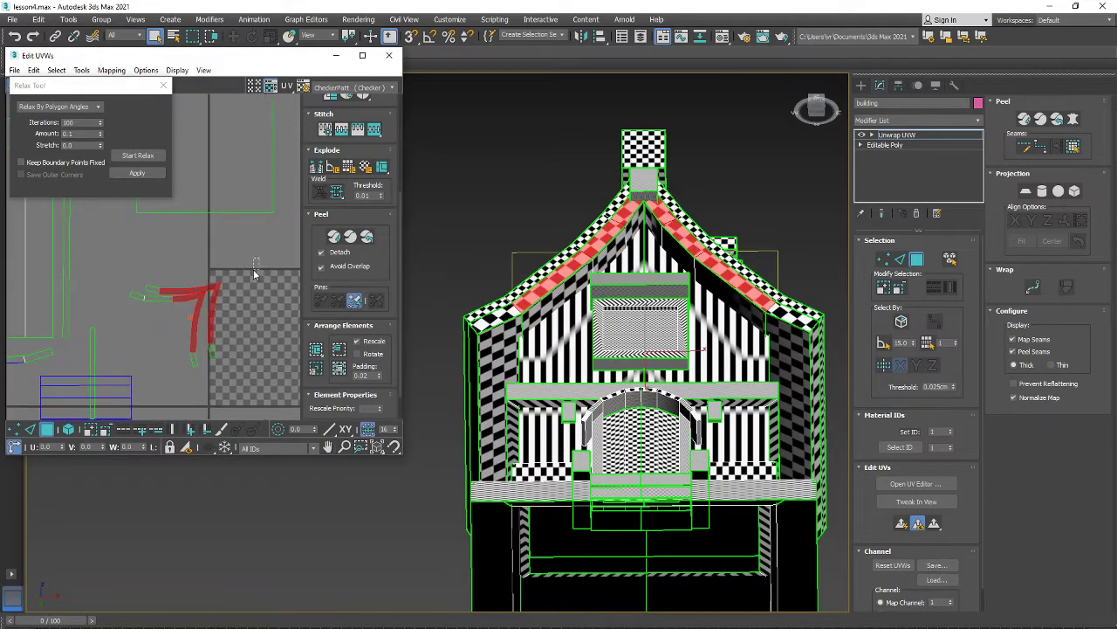
{"action": "left_click_drag", "start_coordinate": [259, 266], "coordinate": [155, 368]}
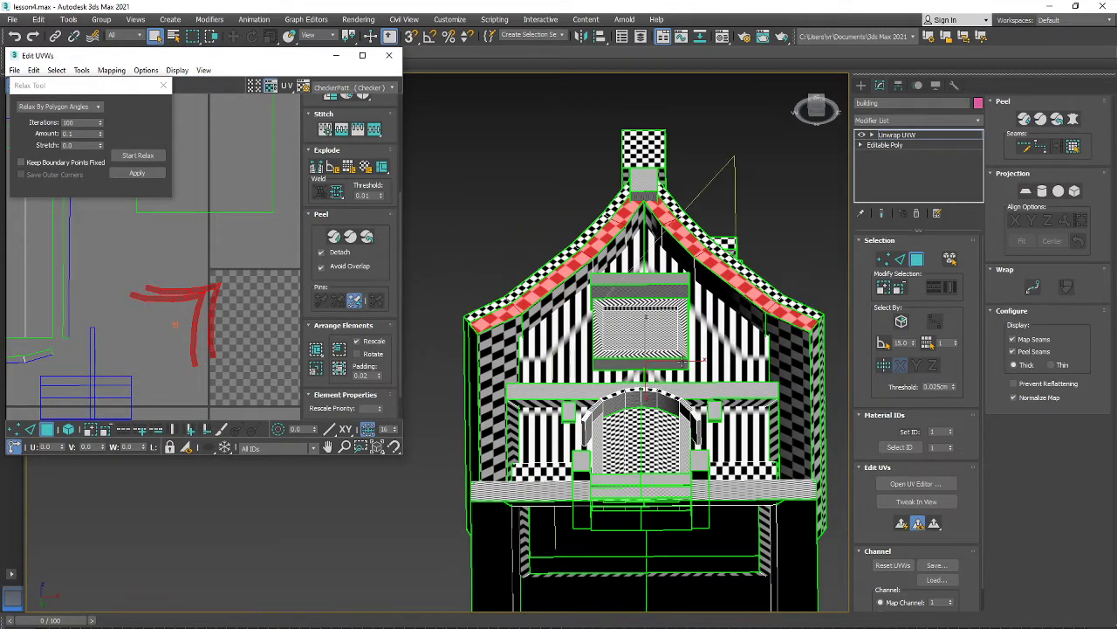
{"action": "middle_click_drag", "start_coordinate": [690, 358], "coordinate": [685, 391], "text": "alt"}
{"action": "middle_click_drag", "start_coordinate": [186, 317], "coordinate": [197, 312]}
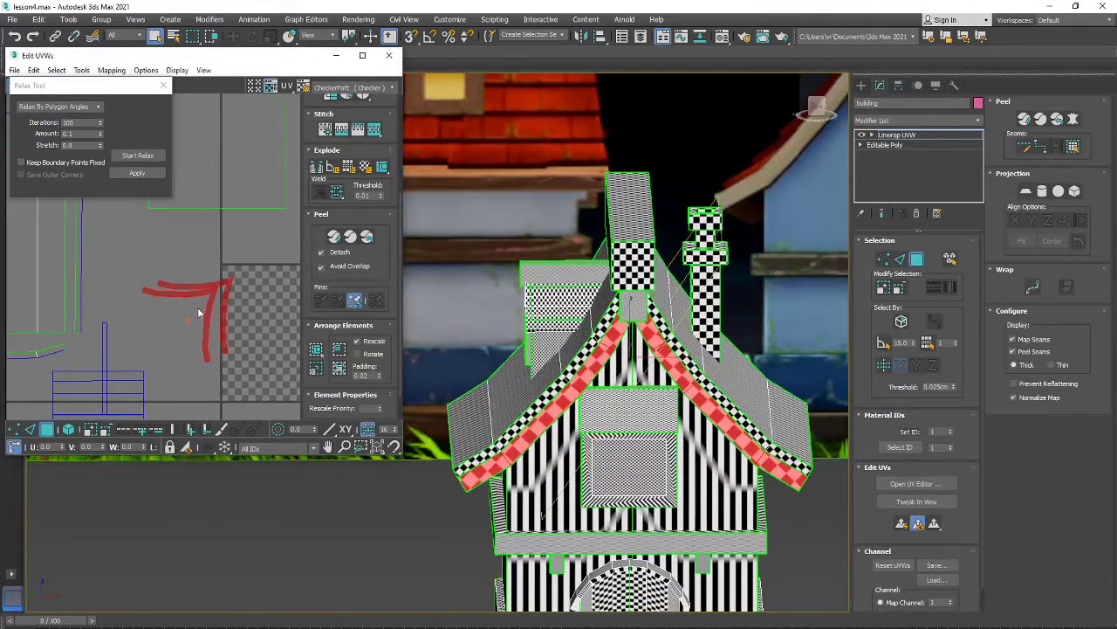
{"action": "right_click", "coordinate": [204, 304]}
{"action": "left_click", "coordinate": [214, 324]}
{"action": "right_click", "coordinate": [202, 345]}
{"action": "left_click", "coordinate": [218, 361]}
{"action": "left_click_drag", "start_coordinate": [220, 360], "coordinate": [165, 302]}
{"action": "right_click", "coordinate": [223, 326]}
{"action": "left_click", "coordinate": [233, 337]}
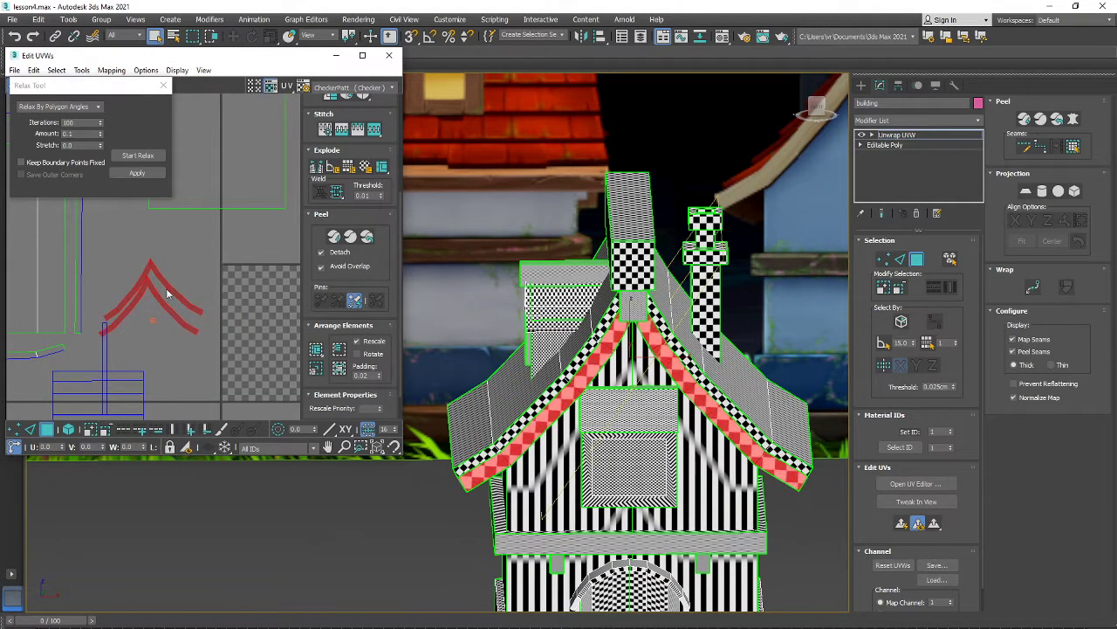
- Turn on UV element selection and move one peaked pair of gable strips away from the other pair
{"action": "left_click", "coordinate": [151, 267]}
{"action": "left_click", "coordinate": [68, 428]}
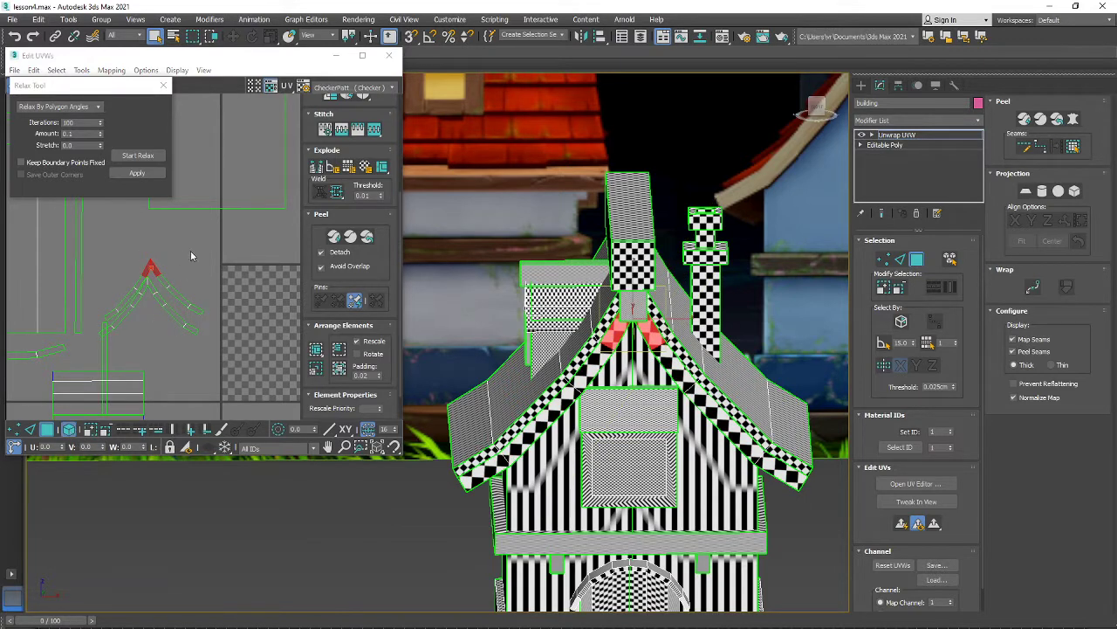
{"action": "left_click", "coordinate": [149, 267]}
{"action": "left_click_drag", "start_coordinate": [149, 268], "coordinate": [236, 248]}
{"action": "middle_click_drag", "start_coordinate": [236, 248], "coordinate": [197, 328]}
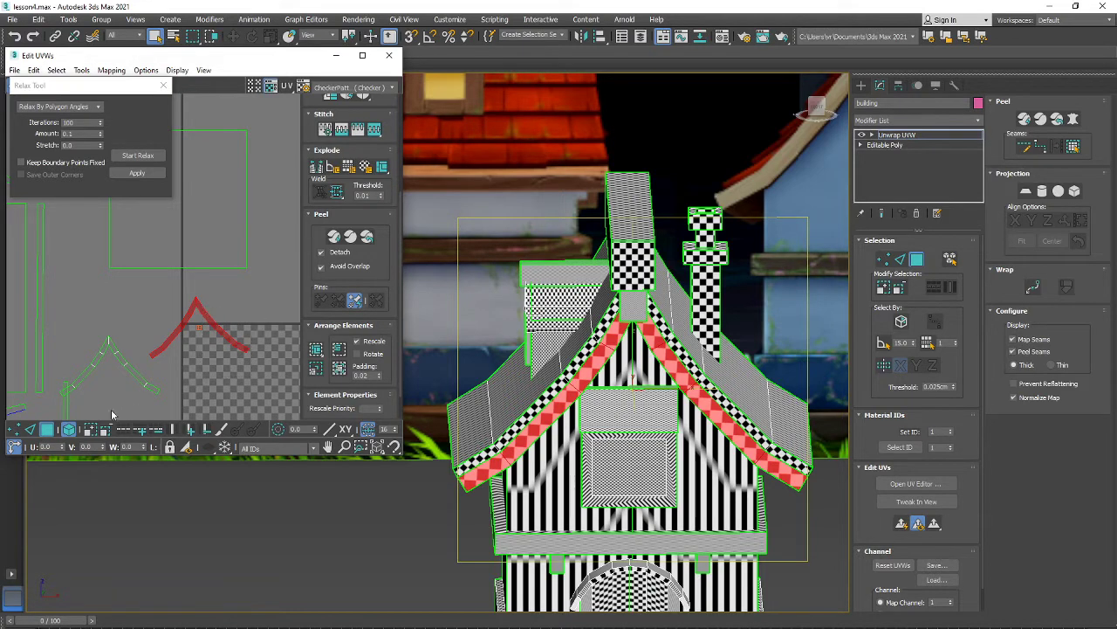
- Turn off UV element selection so parts of a gable strip shell can be selected individually
{"action": "left_click", "coordinate": [72, 432]}
{"action": "middle_click_drag", "start_coordinate": [147, 354], "coordinate": [167, 335]}
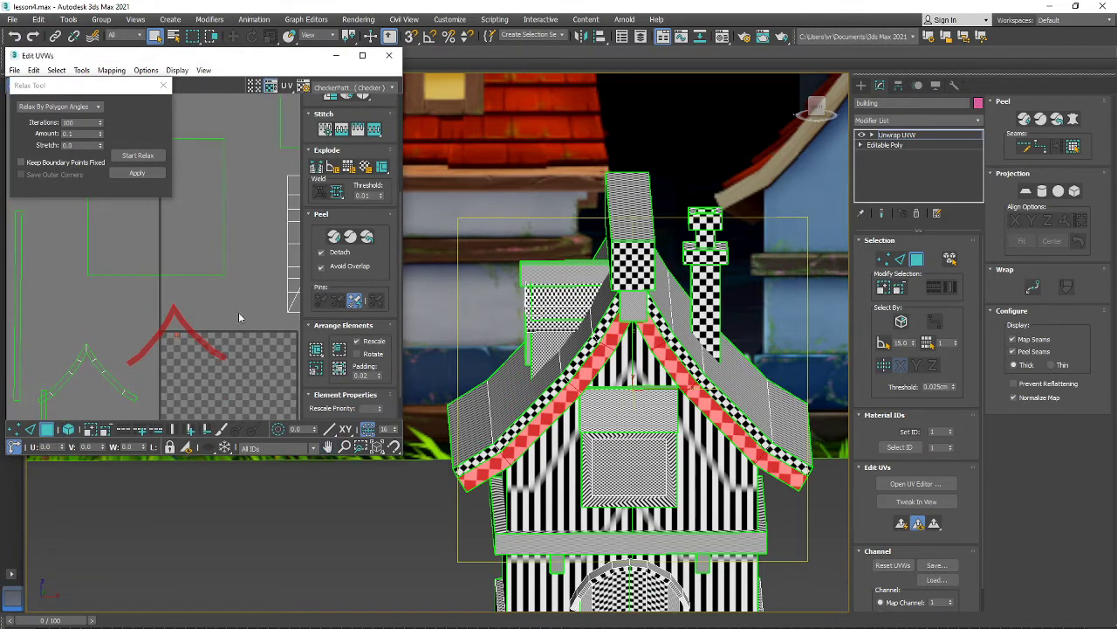
- Try to unfold the separated gable strip pair as a straight strip from its lower edge loop
{"action": "left_click", "coordinate": [145, 346]}
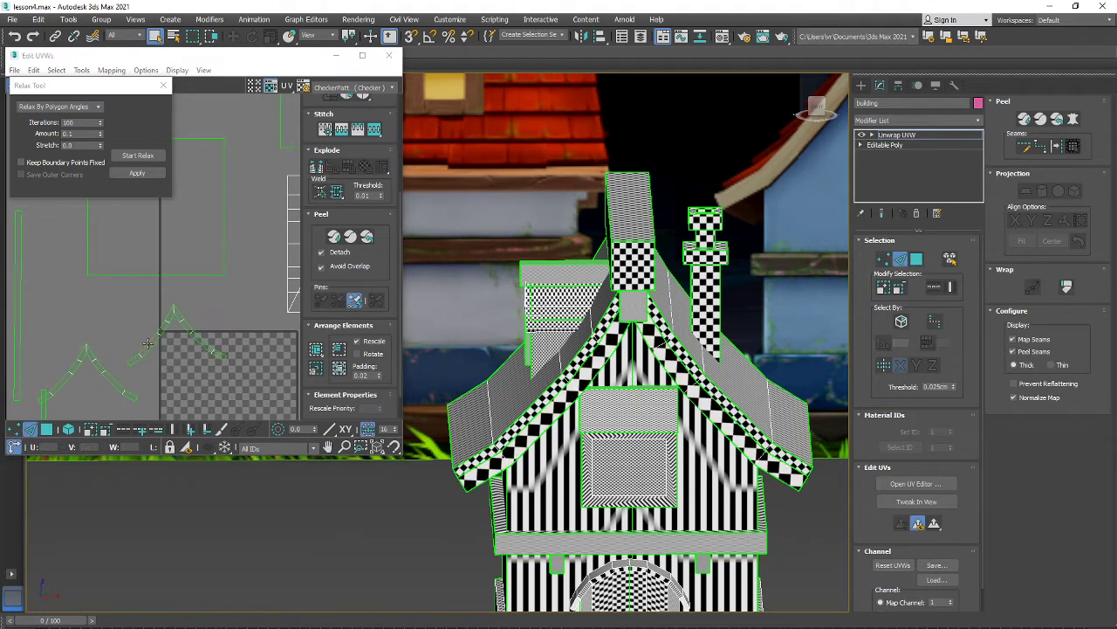
{"action": "left_click", "coordinate": [150, 348]}
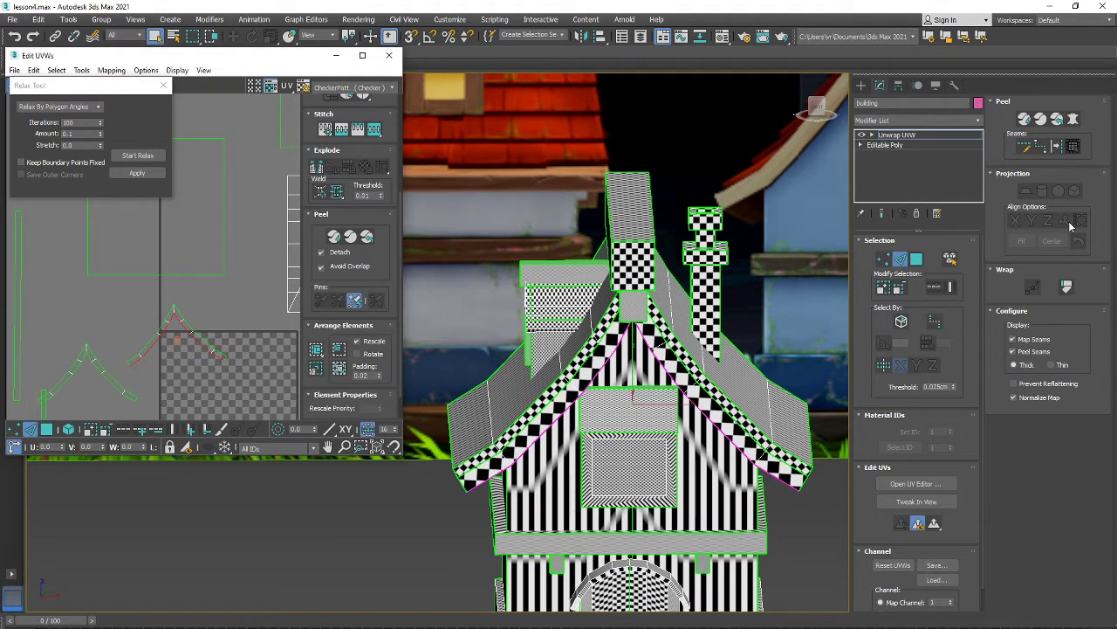
{"action": "left_click", "coordinate": [1065, 291]}
{"action": "scroll", "coordinate": [349, 262], "scroll_direction": "down", "scroll_amount": 1}
{"action": "scroll", "coordinate": [239, 242], "scroll_direction": "up", "scroll_amount": 4}
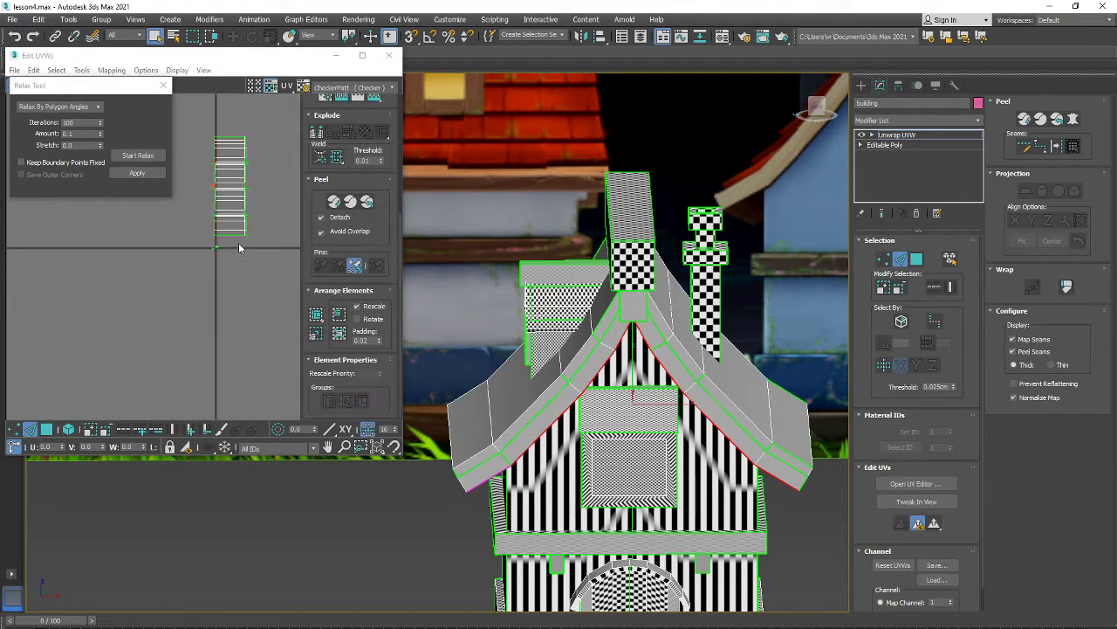
{"action": "scroll", "coordinate": [220, 298], "scroll_direction": "up", "scroll_amount": 2}
{"action": "middle_click_drag", "start_coordinate": [207, 218], "coordinate": [179, 245]}
{"action": "middle_click_drag", "start_coordinate": [768, 399], "coordinate": [699, 357], "text": "alt"}
{"action": "key", "text": "ctrl+z"}
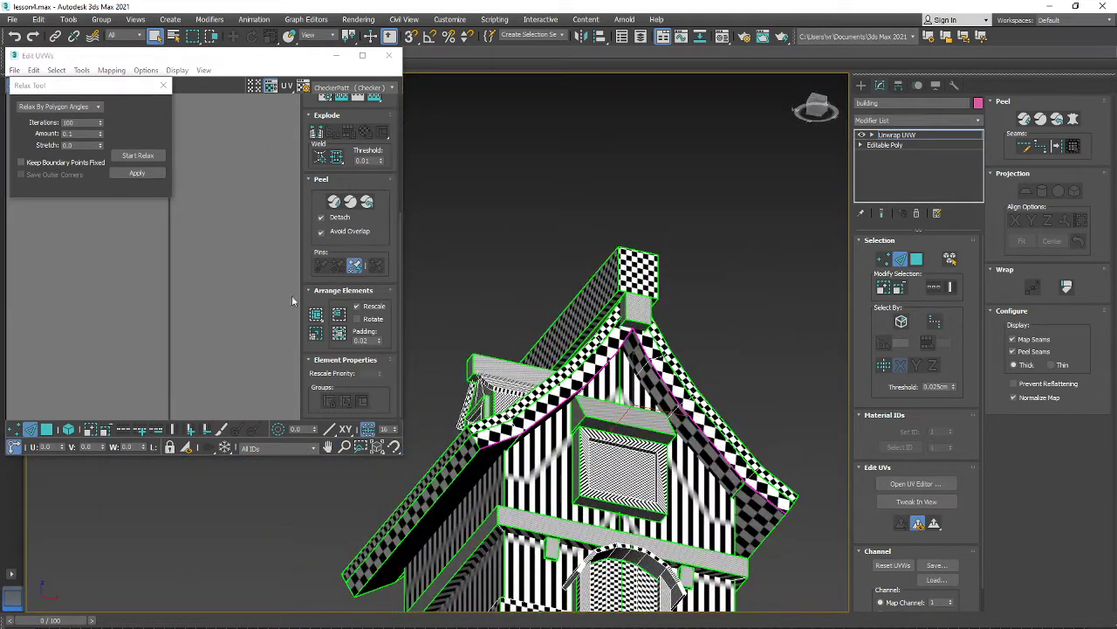
- Select the faces of the right half of the separated peaked gable strip and break them off at the peak
{"action": "scroll", "coordinate": [157, 324], "scroll_direction": "down", "scroll_amount": 10}
{"action": "scroll", "coordinate": [114, 316], "scroll_direction": "up", "scroll_amount": 8}
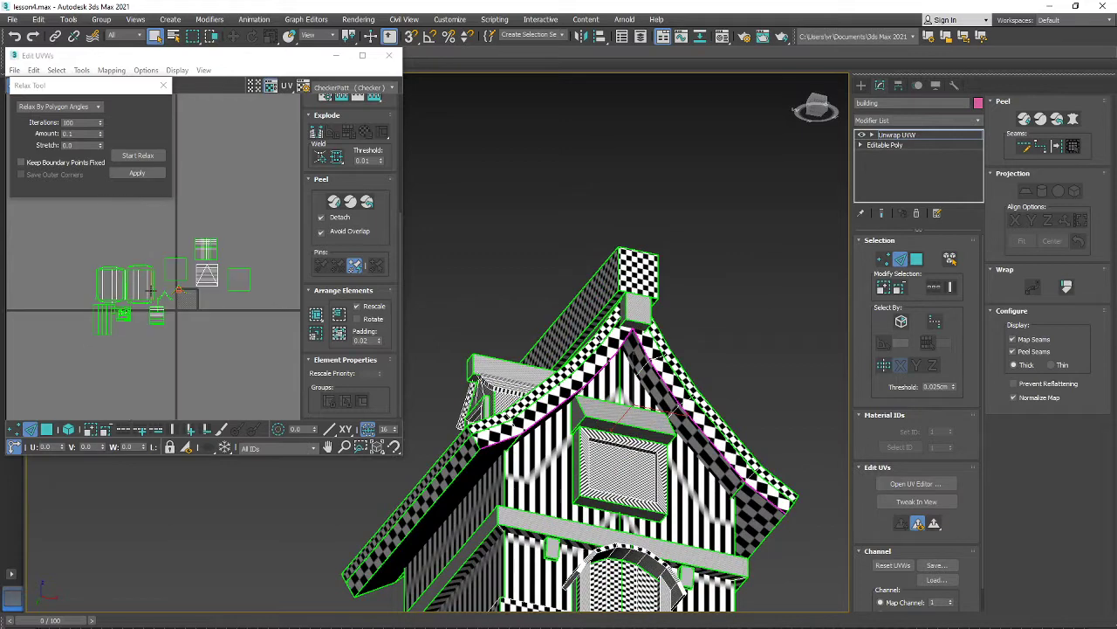
{"action": "scroll", "coordinate": [157, 292], "scroll_direction": "up", "scroll_amount": 8}
{"action": "middle_click_drag", "start_coordinate": [275, 281], "coordinate": [219, 291]}
{"action": "scroll", "coordinate": [191, 285], "scroll_direction": "up", "scroll_amount": 2}
{"action": "scroll", "coordinate": [163, 342], "scroll_direction": "up", "scroll_amount": 2}
{"action": "left_click", "coordinate": [47, 429]}
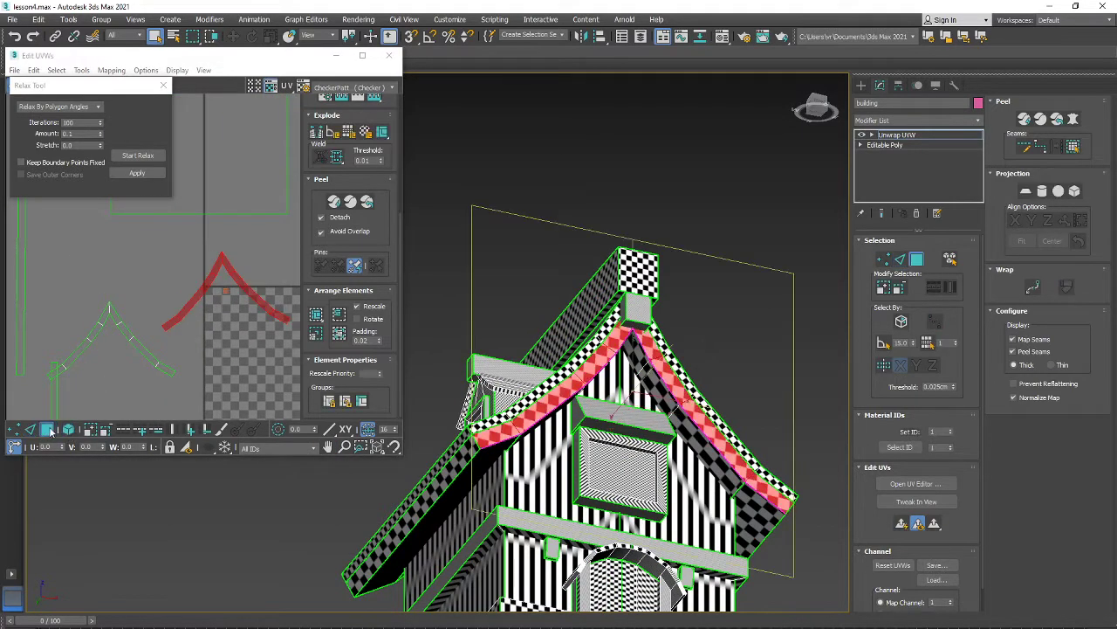
{"action": "left_click", "coordinate": [48, 430]}
{"action": "left_click", "coordinate": [49, 431]}
{"action": "middle_click_drag", "start_coordinate": [170, 332], "coordinate": [117, 321]}
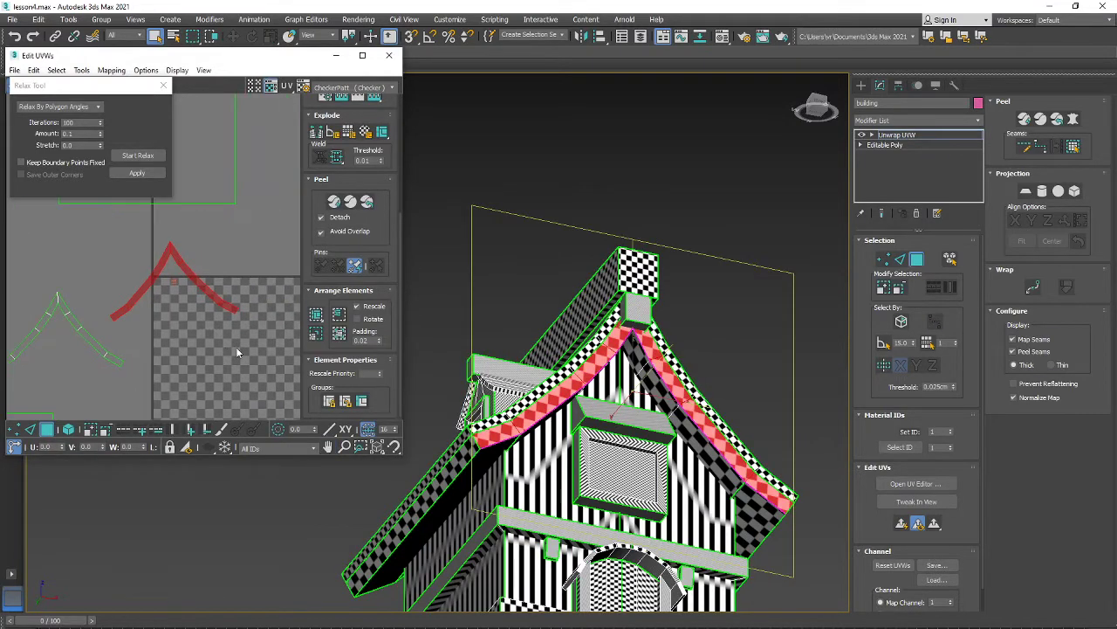
{"action": "left_click_drag", "start_coordinate": [251, 330], "coordinate": [180, 253]}
{"action": "left_click", "coordinate": [204, 300]}
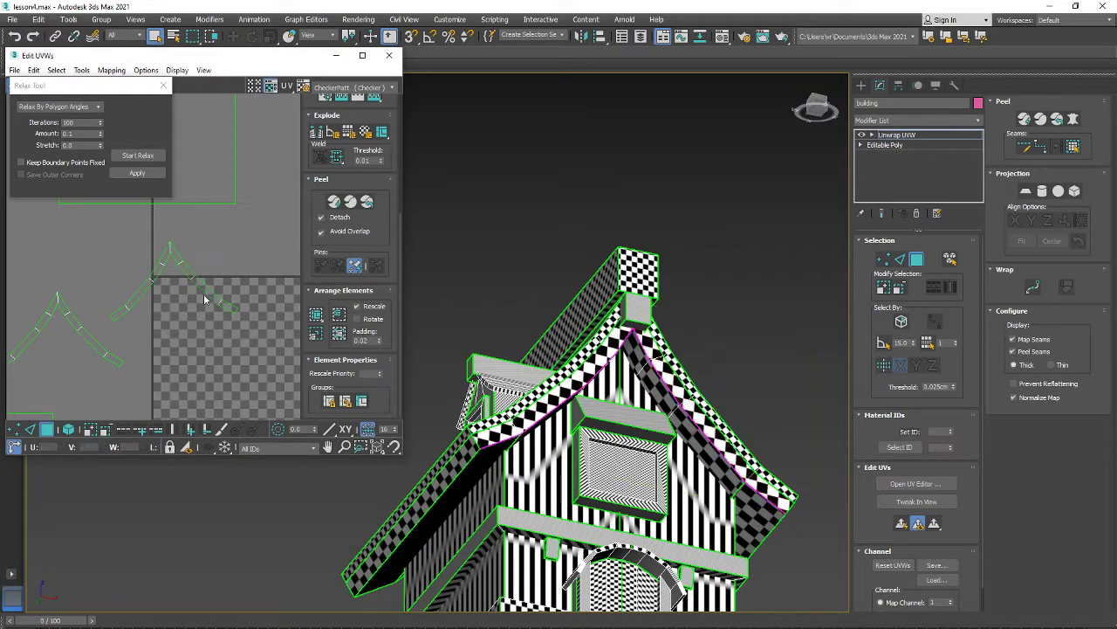
{"action": "left_click_drag", "start_coordinate": [260, 340], "coordinate": [178, 255]}
{"action": "right_click", "coordinate": [177, 265]}
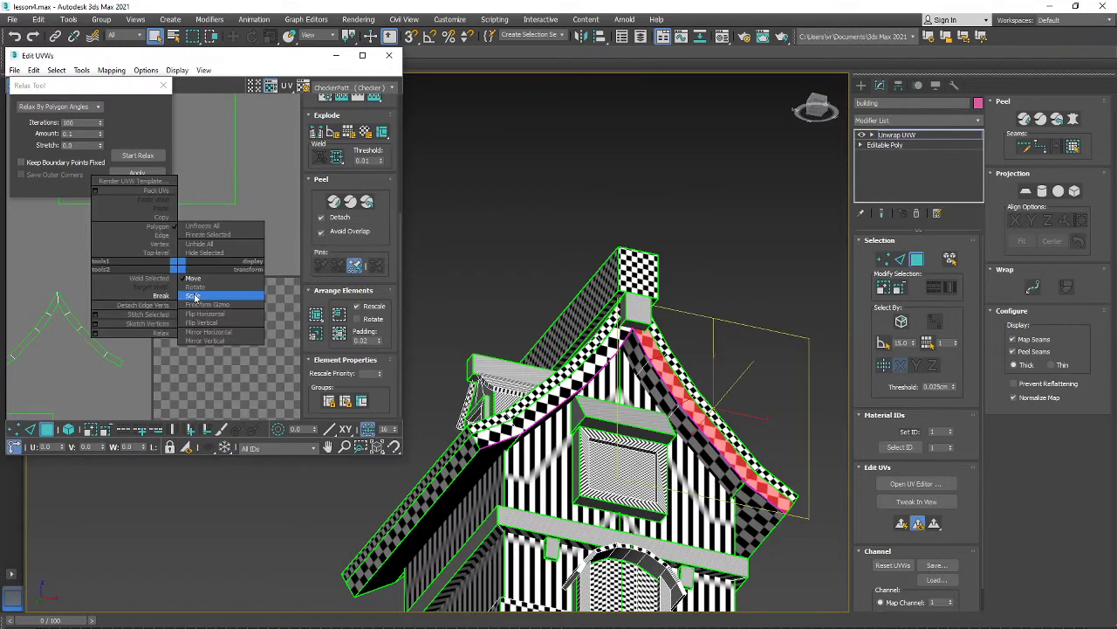
{"action": "left_click", "coordinate": [160, 296]}
- Rotate the detached right half of the gable strip until it lies horizontally, just above the checkered UV tile
{"action": "right_click", "coordinate": [226, 306]}
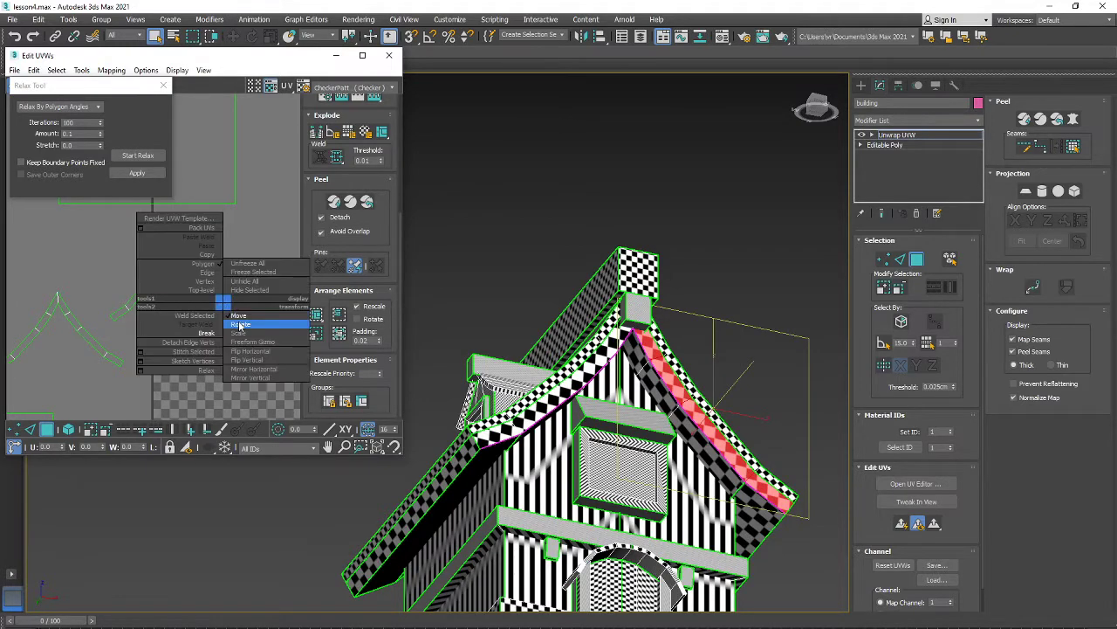
{"action": "left_click", "coordinate": [236, 321]}
{"action": "left_click_drag", "start_coordinate": [234, 310], "coordinate": [274, 254]}
{"action": "right_click", "coordinate": [235, 281]}
{"action": "left_click", "coordinate": [245, 287]}
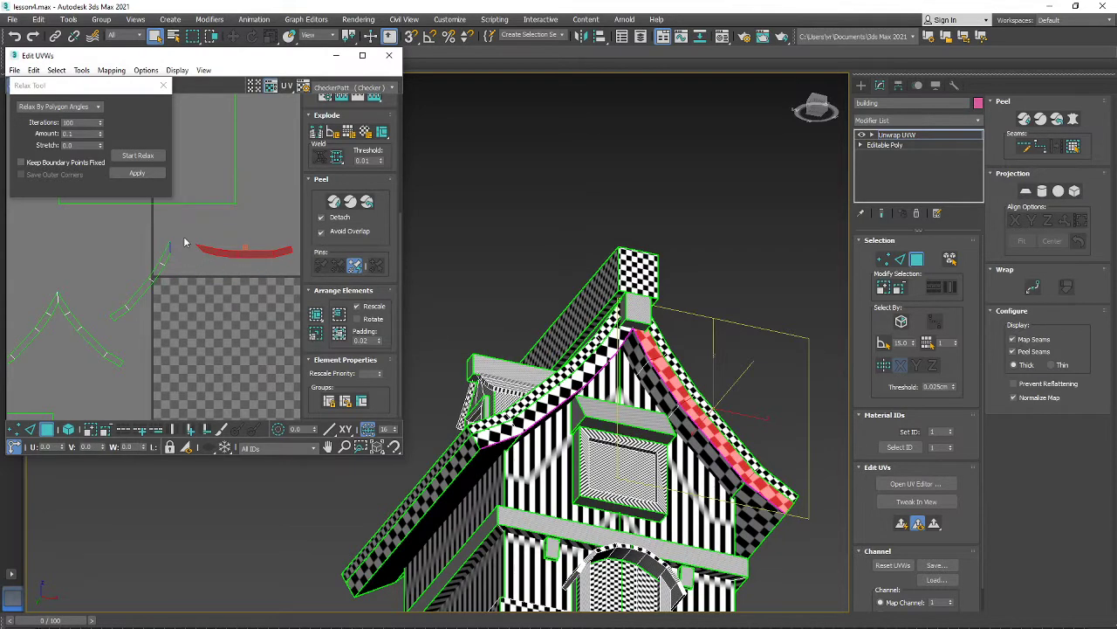
- Rotate the remaining left half of that gable strip horizontal and place it end to end with the first strip
{"action": "left_click_drag", "start_coordinate": [184, 238], "coordinate": [114, 317]}
{"action": "right_click", "coordinate": [154, 275]}
{"action": "left_click", "coordinate": [183, 295]}
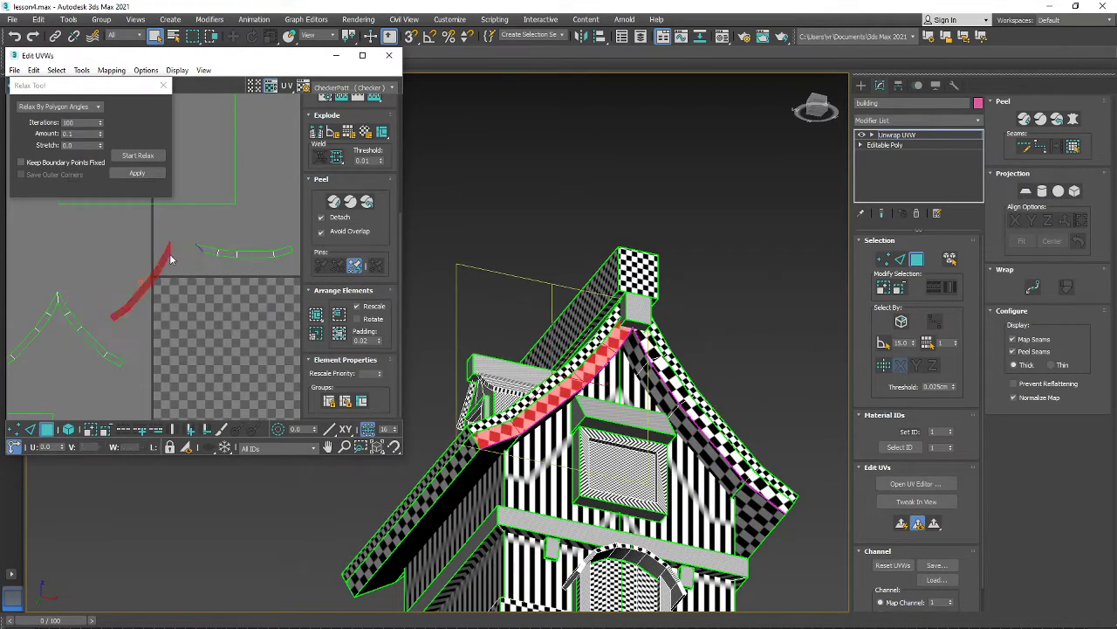
{"action": "left_click_drag", "start_coordinate": [174, 272], "coordinate": [180, 248]}
{"action": "right_click", "coordinate": [179, 285]}
{"action": "left_click", "coordinate": [188, 295]}
{"action": "middle_click_drag", "start_coordinate": [145, 367], "coordinate": [213, 360]}
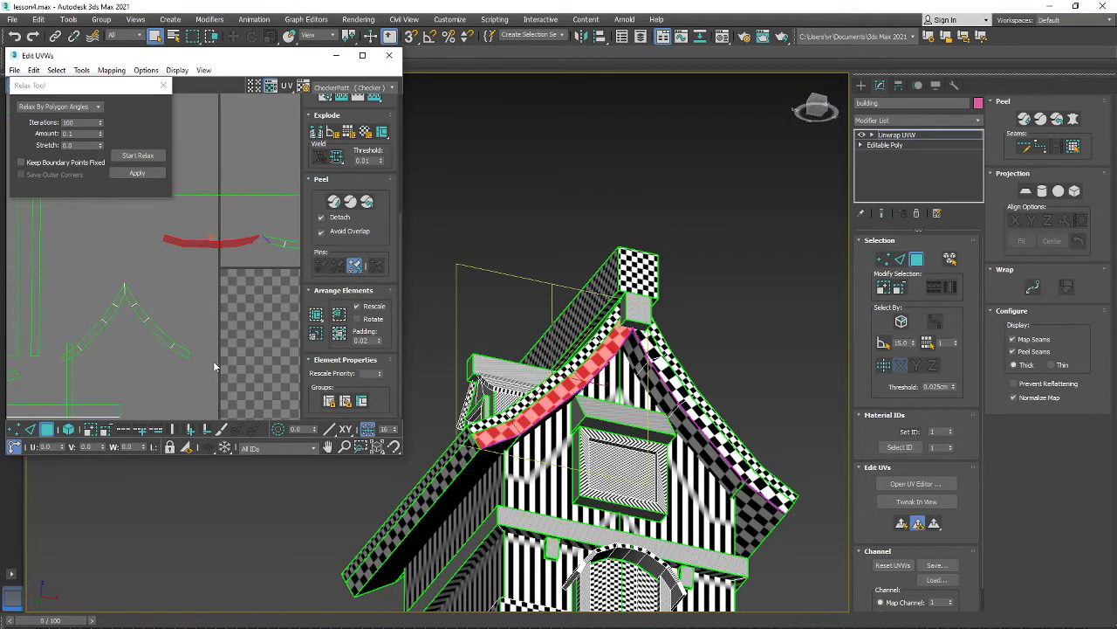
- Break off the right half of the other peaked gable pair and lay it horizontally beneath the left rotated strip
{"action": "left_click_drag", "start_coordinate": [218, 365], "coordinate": [128, 288]}
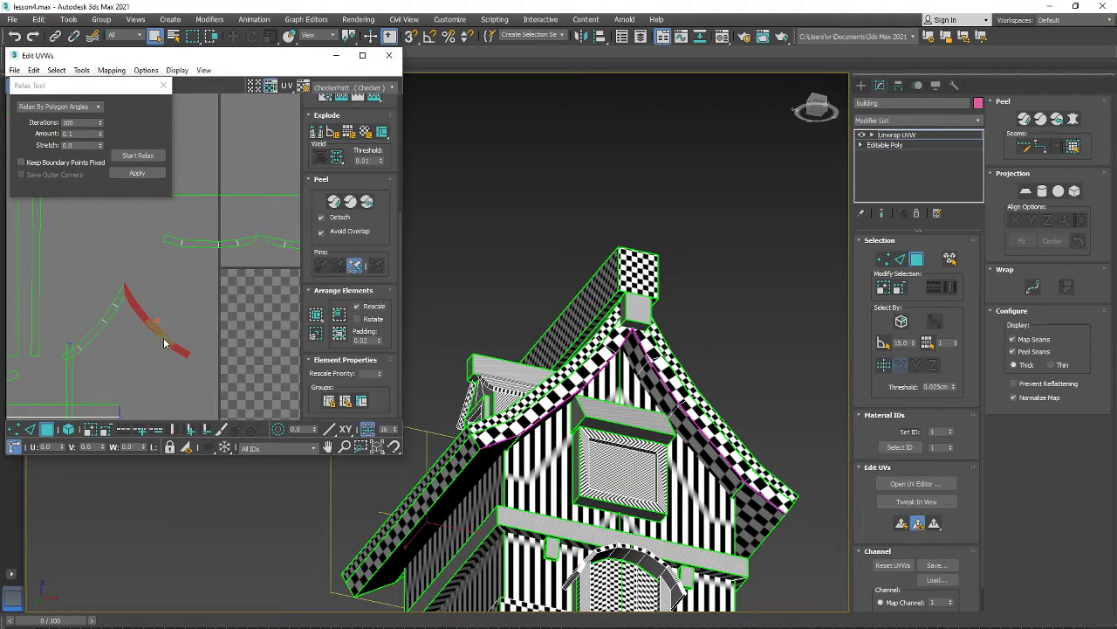
{"action": "right_click", "coordinate": [164, 343]}
{"action": "left_click", "coordinate": [179, 351]}
{"action": "right_click", "coordinate": [178, 353]}
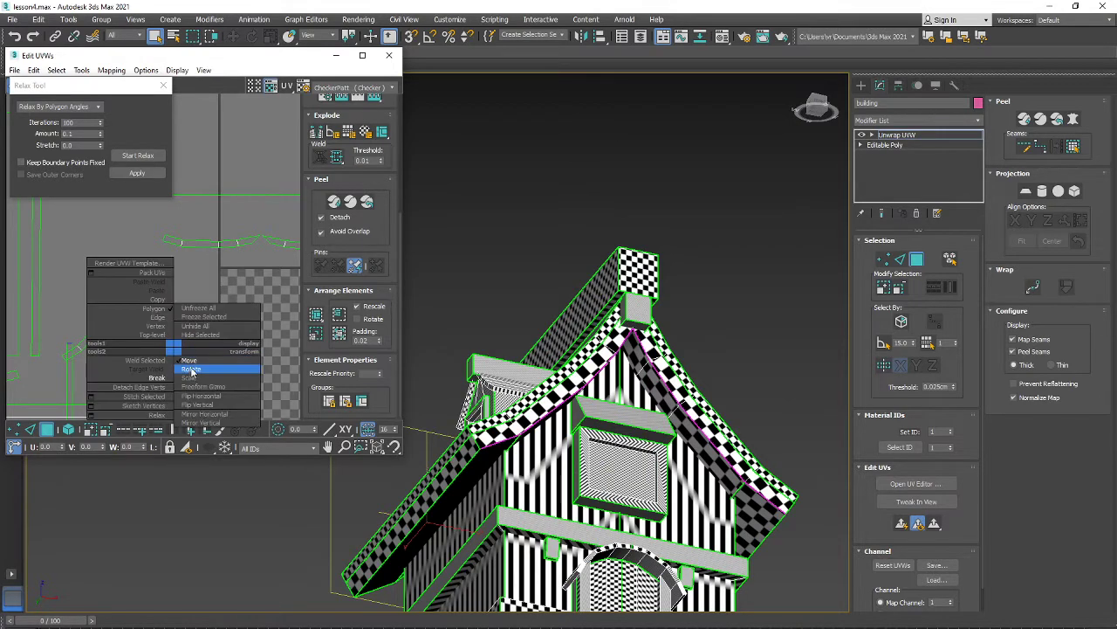
{"action": "left_click", "coordinate": [188, 367]}
{"action": "left_click_drag", "start_coordinate": [182, 351], "coordinate": [251, 258]}
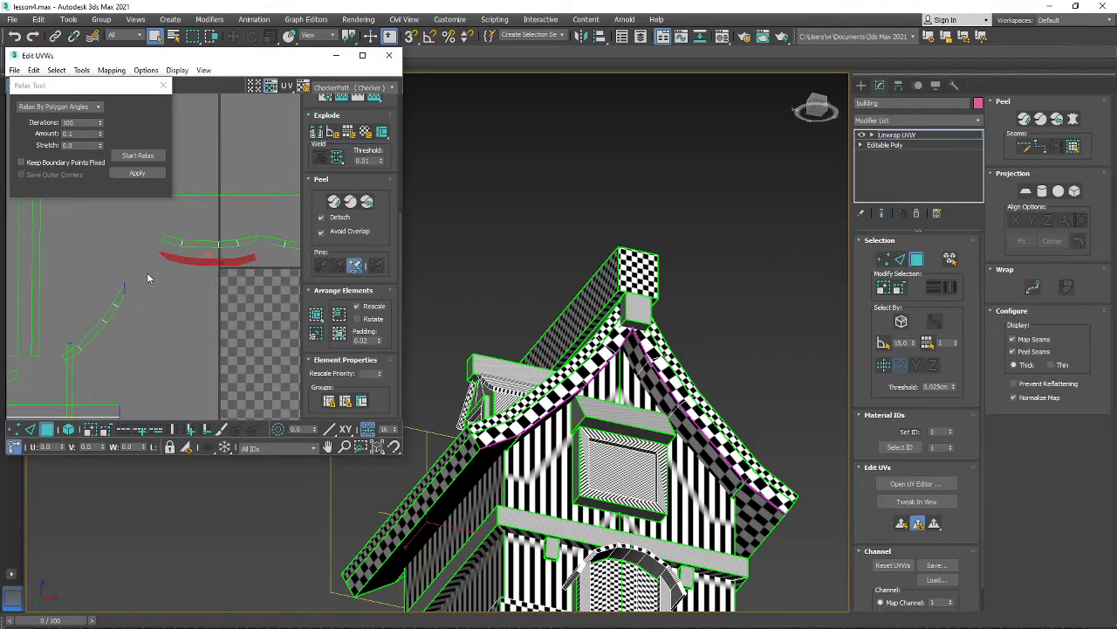
- Move the last slanted gable strip beneath the right rotated strip and rotate it horizontal to complete the second row
{"action": "left_click", "coordinate": [72, 345]}
{"action": "scroll", "coordinate": [70, 342], "scroll_direction": "down", "scroll_amount": 3}
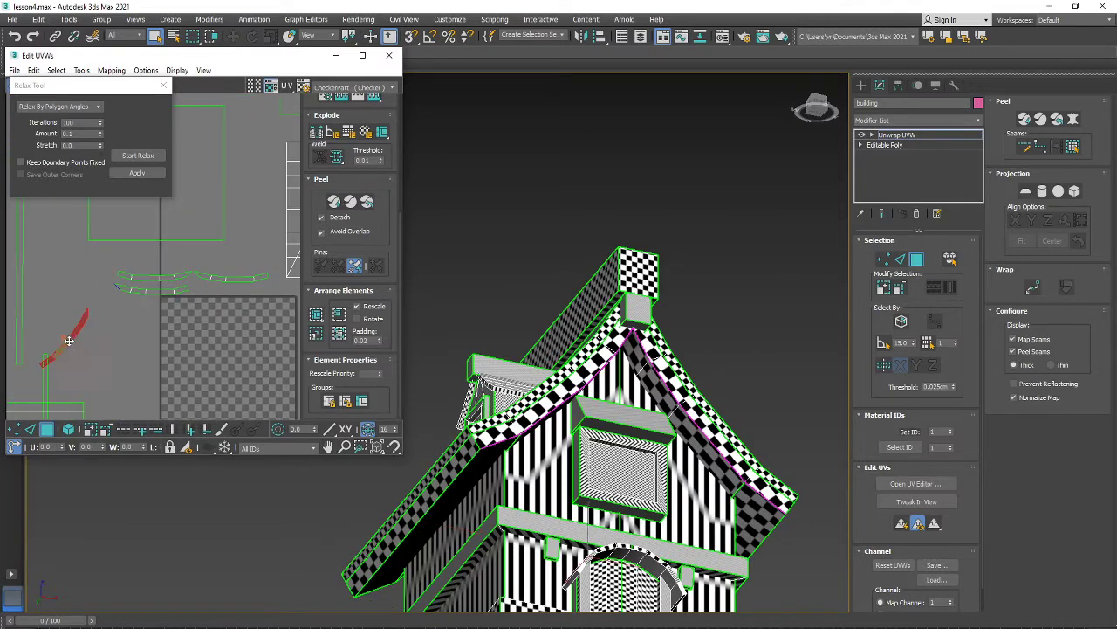
{"action": "left_click_drag", "start_coordinate": [69, 341], "coordinate": [234, 290]}
{"action": "scroll", "coordinate": [194, 312], "scroll_direction": "up", "scroll_amount": 5}
{"action": "right_click", "coordinate": [190, 308]}
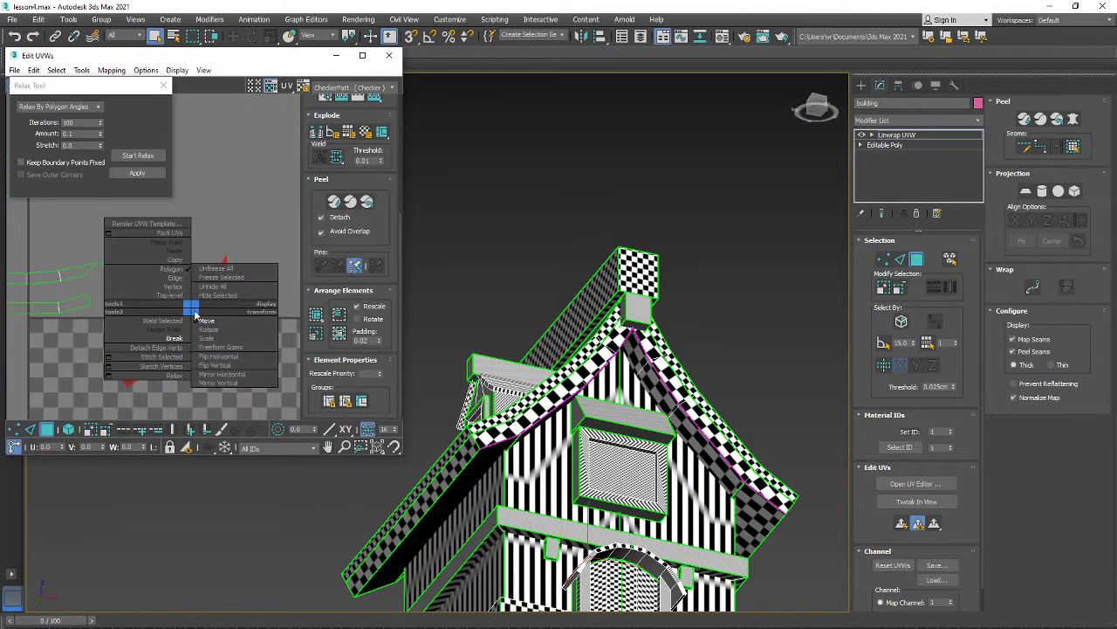
{"action": "left_click", "coordinate": [208, 329]}
{"action": "mouse_move", "coordinate": [208, 330]}
{"action": "left_mouse_down"}
{"action": "mouse_move", "coordinate": [205, 299]}
{"action": "mouse_move", "coordinate": [225, 335]}
{"action": "mouse_move", "coordinate": [203, 313]}
{"action": "mouse_move", "coordinate": [213, 311]}
{"action": "left_mouse_up"}
{"action": "right_click", "coordinate": [195, 334]}
{"action": "left_click", "coordinate": [215, 349]}
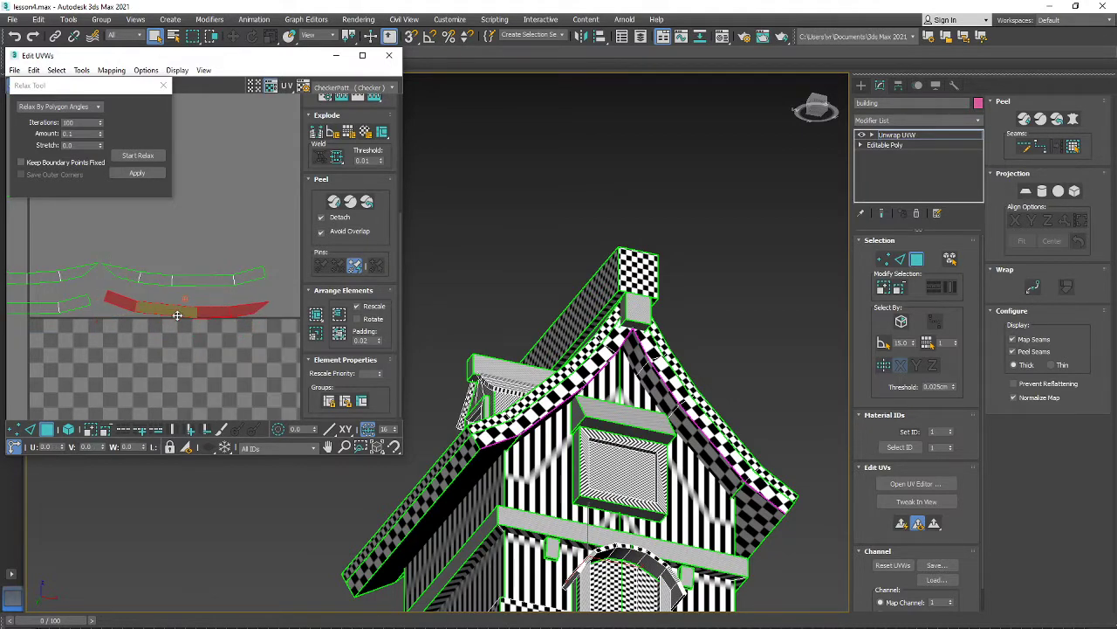
{"action": "scroll", "coordinate": [177, 315], "scroll_direction": "down", "scroll_amount": 4}
{"action": "middle_click_drag", "start_coordinate": [177, 315], "coordinate": [180, 332]}
- Select the upper and lower edge loops of the upper row's left strip and align each one horizontally
{"action": "left_click", "coordinate": [30, 429]}
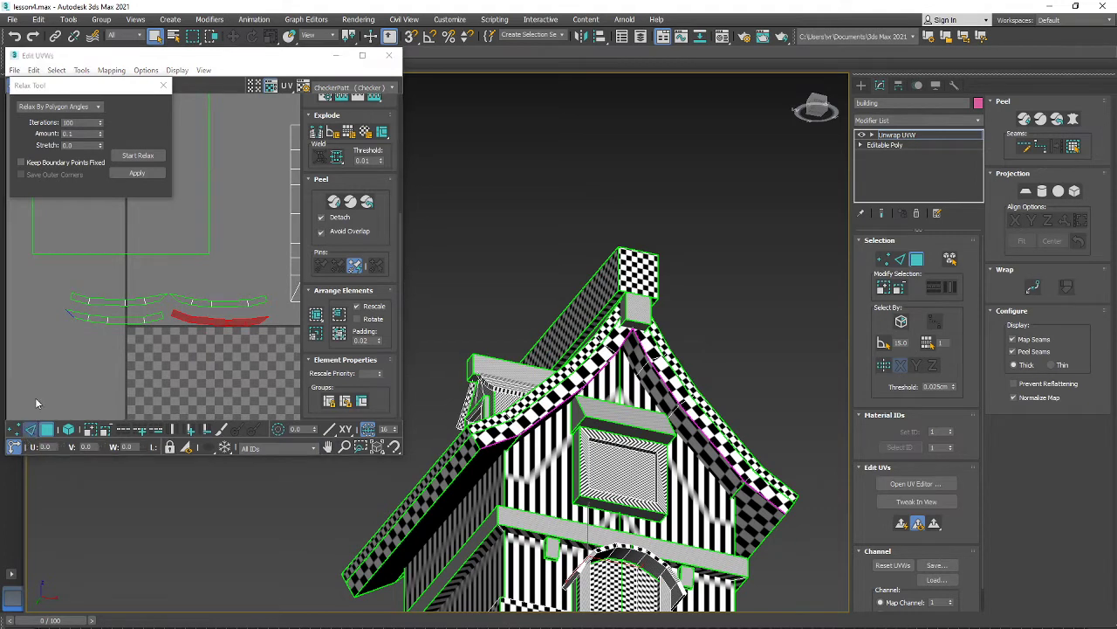
{"action": "scroll", "coordinate": [79, 302], "scroll_direction": "up", "scroll_amount": 3}
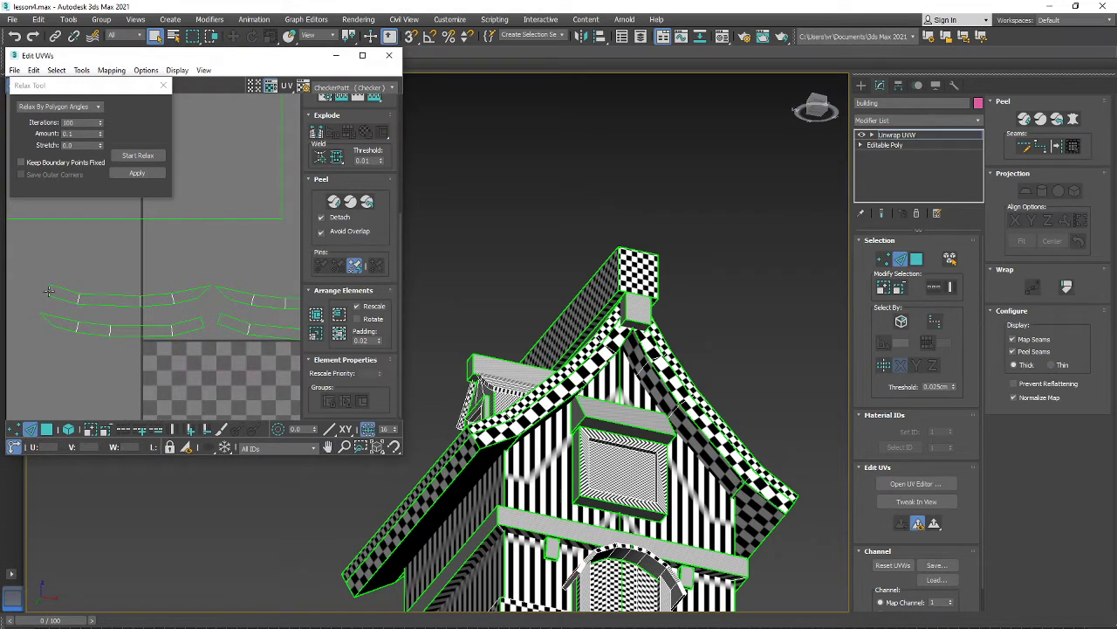
{"action": "double_click", "coordinate": [68, 290]}
{"action": "scroll", "coordinate": [335, 114], "scroll_direction": "up", "scroll_amount": 5}
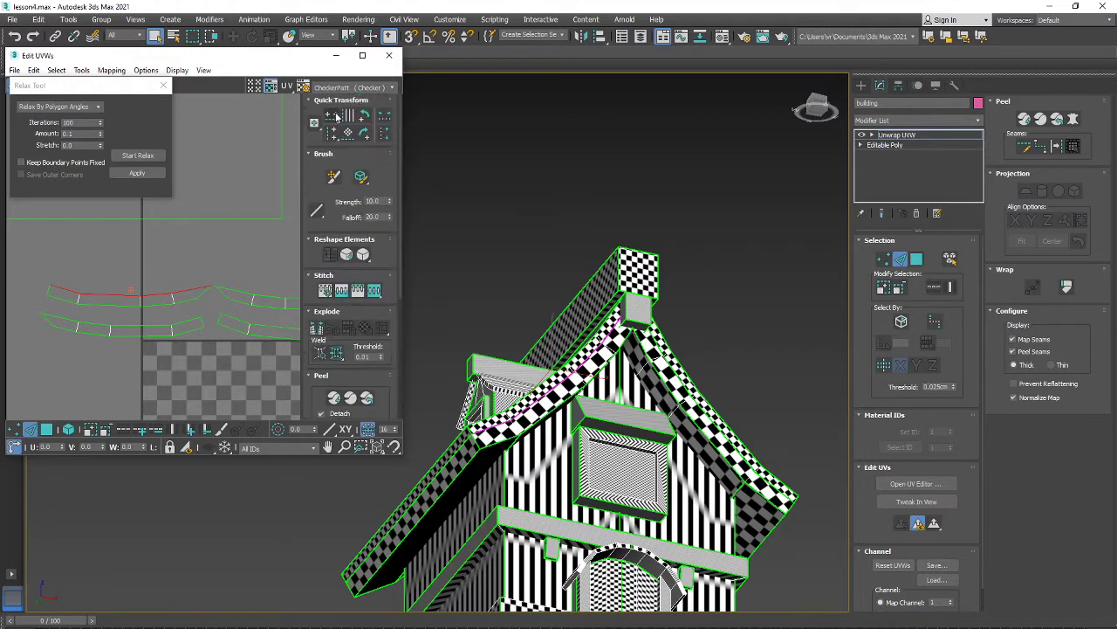
{"action": "left_click", "coordinate": [336, 114]}
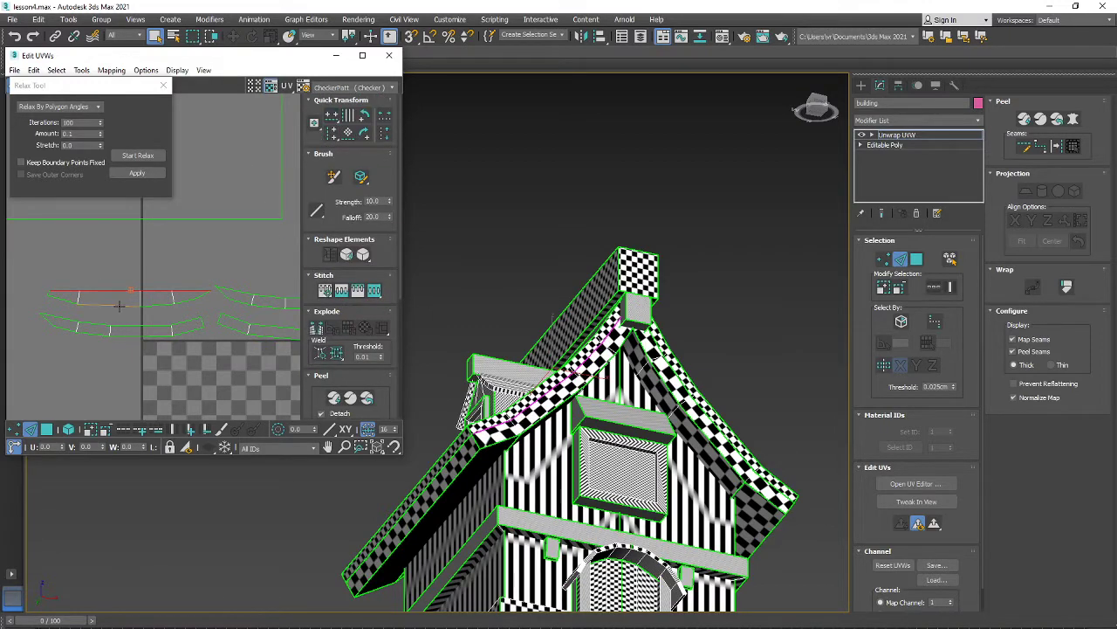
{"action": "key", "text": "ctrl+z"}
{"action": "left_click", "coordinate": [329, 124]}
- Straighten the upper row's right strip by aligning its upper and lower edge loops horizontally
{"action": "middle_click_drag", "start_coordinate": [239, 293], "coordinate": [191, 288]}
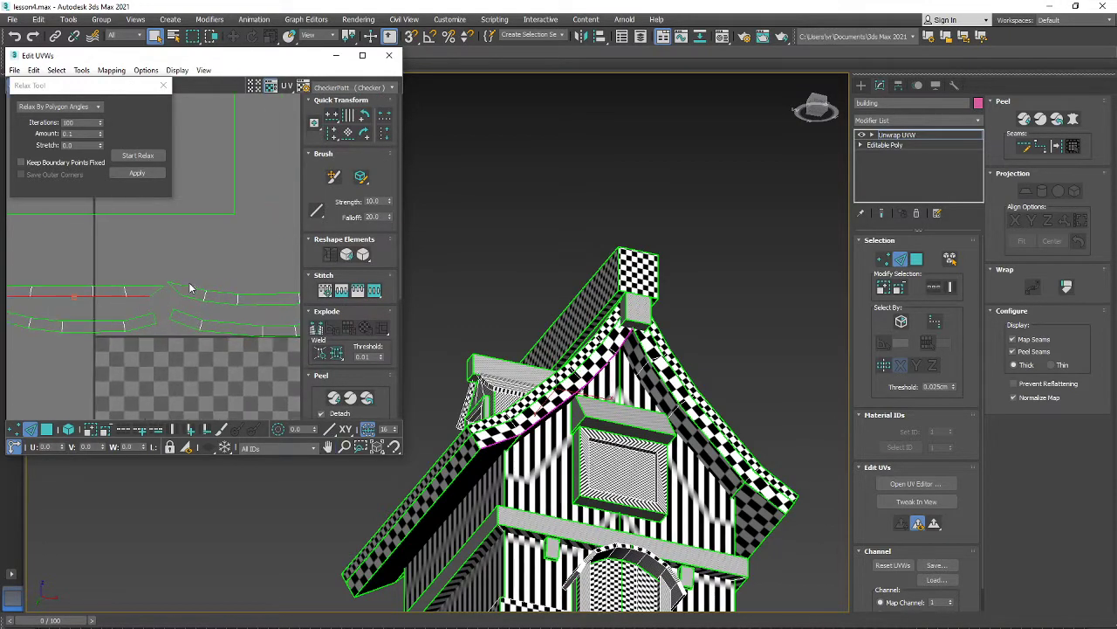
{"action": "left_click", "coordinate": [232, 296]}
{"action": "left_click", "coordinate": [330, 122]}
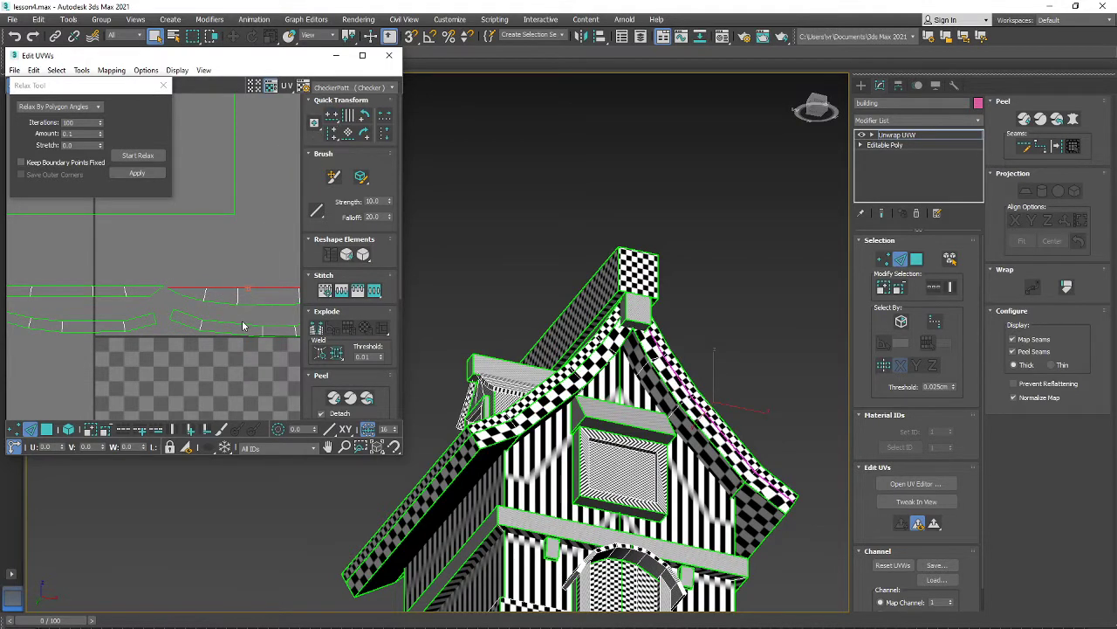
{"action": "key", "text": "ctrl+z"}
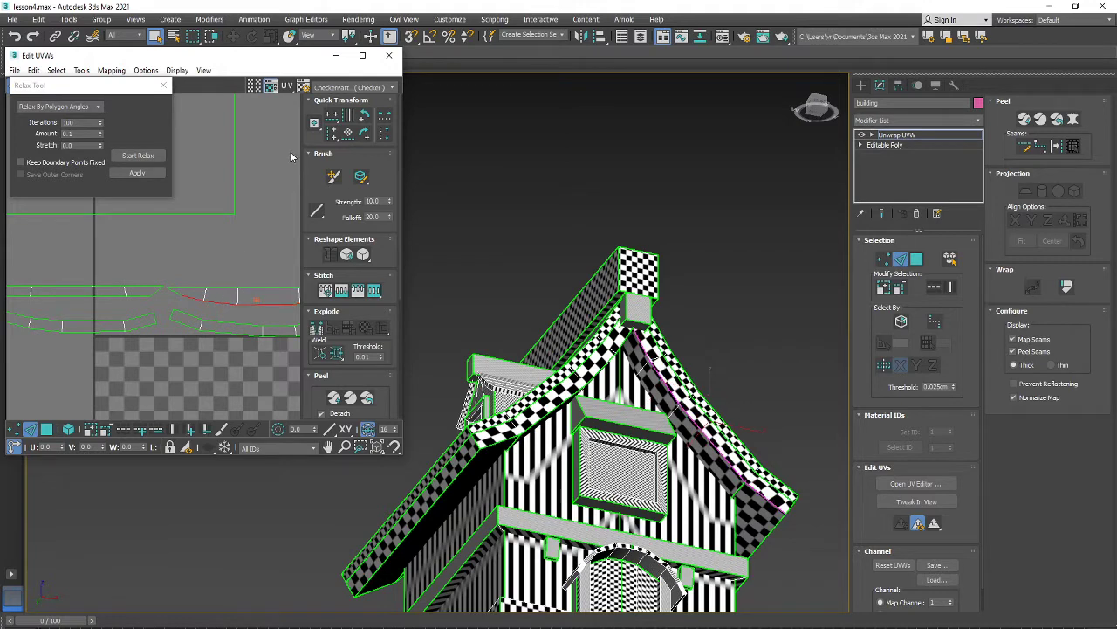
{"action": "left_click", "coordinate": [330, 120]}
{"action": "scroll", "coordinate": [638, 442], "scroll_direction": "down", "scroll_amount": 2}
{"action": "middle_click_drag", "start_coordinate": [653, 408], "coordinate": [621, 431], "text": "alt"}
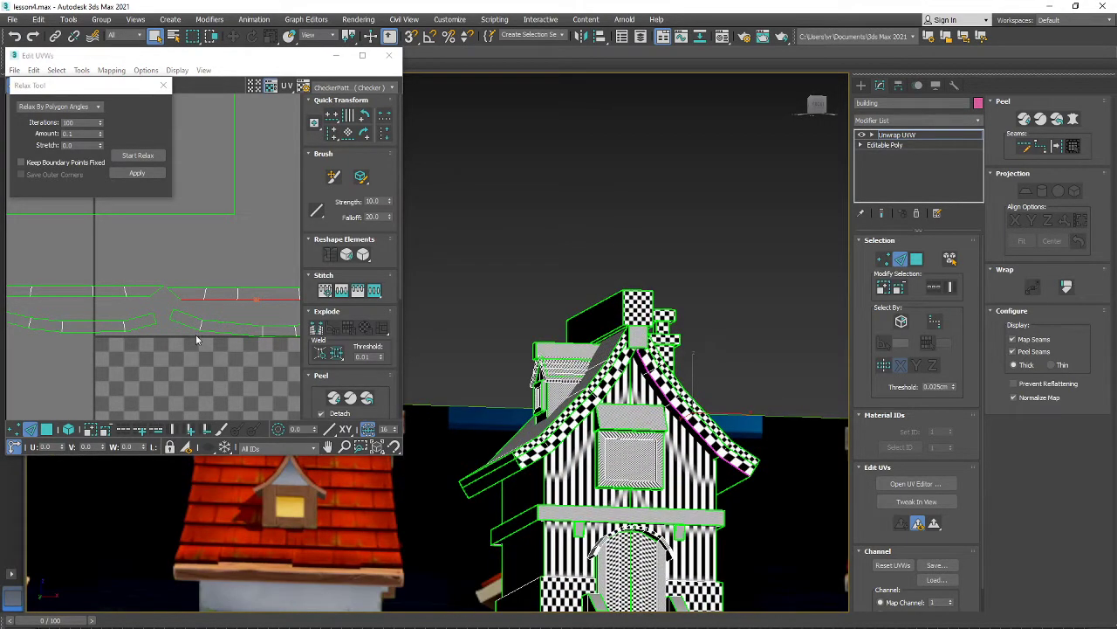
- Move the lower inner corner vertex of the upper right strip outward to square off its slanted end
{"action": "scroll", "coordinate": [195, 335], "scroll_direction": "up", "scroll_amount": 1}
{"action": "middle_click_drag", "start_coordinate": [234, 295], "coordinate": [123, 368]}
{"action": "scroll", "coordinate": [165, 332], "scroll_direction": "down", "scroll_amount": 5}
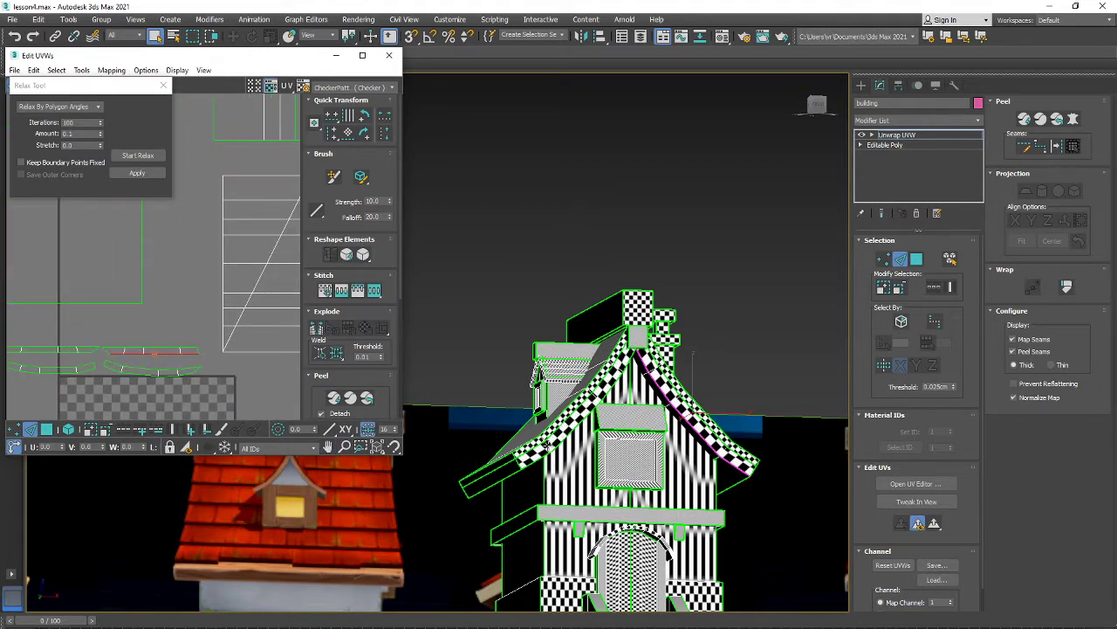
{"action": "scroll", "coordinate": [271, 388], "scroll_direction": "up", "scroll_amount": 2}
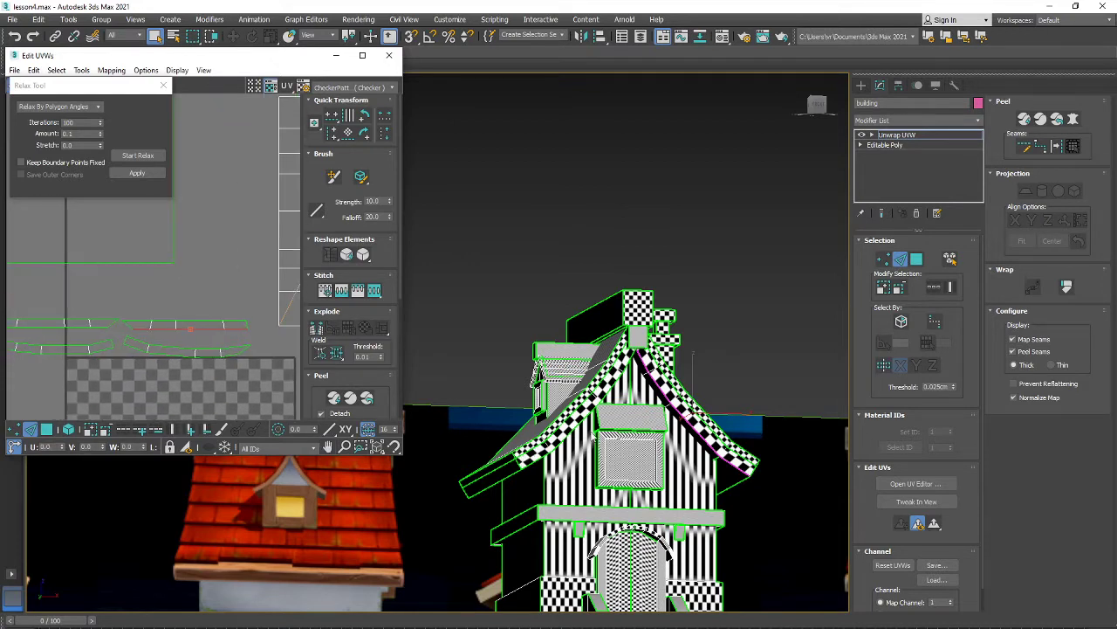
{"action": "scroll", "coordinate": [183, 343], "scroll_direction": "up", "scroll_amount": 3}
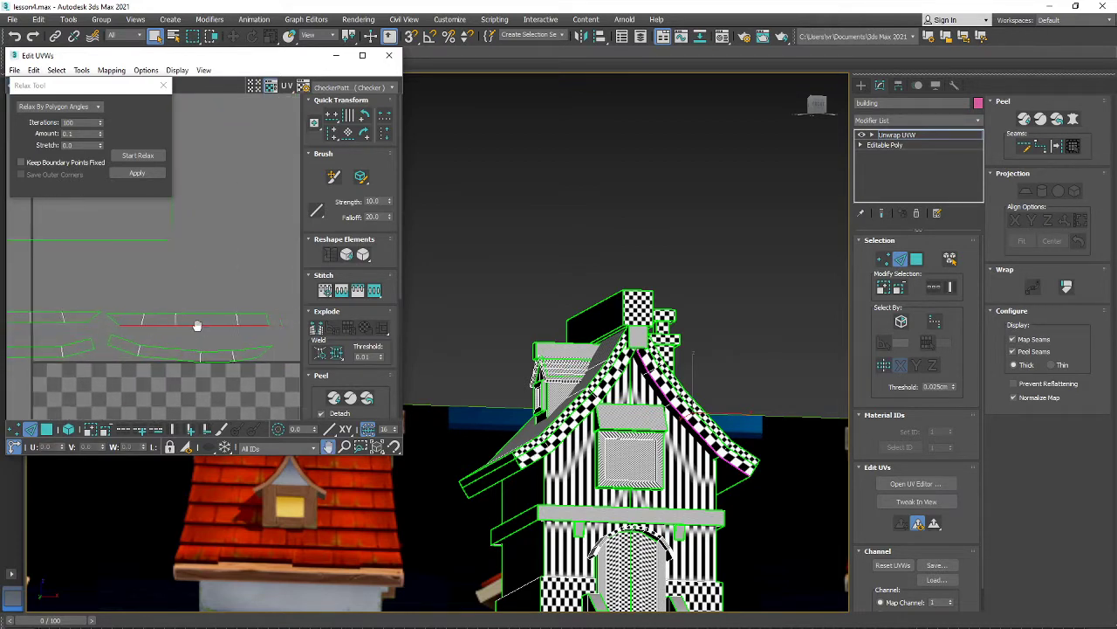
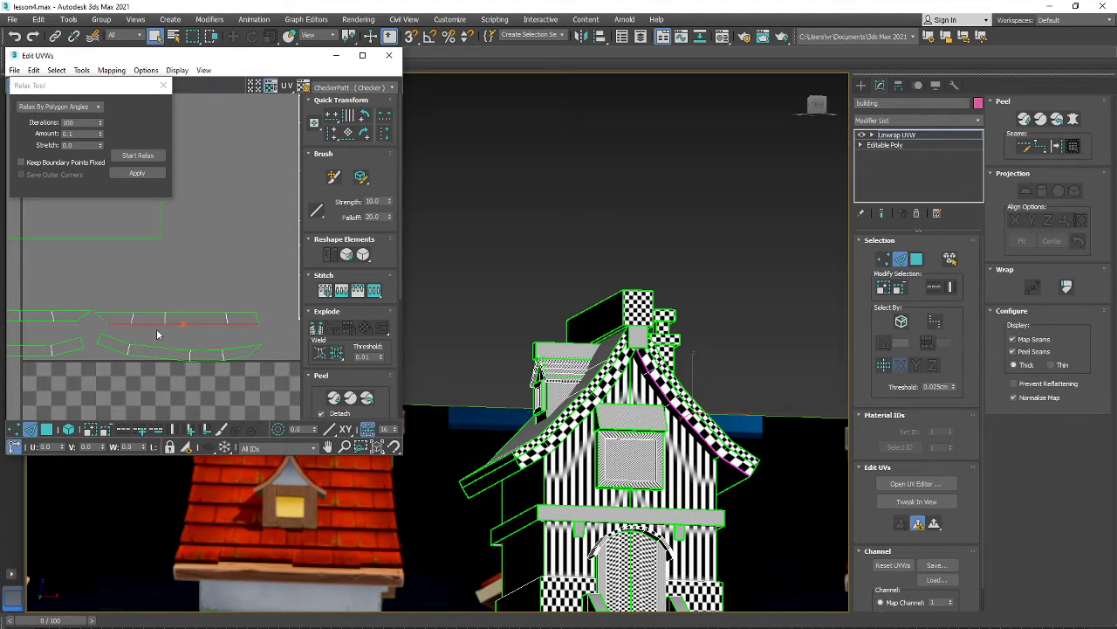
{"action": "scroll", "coordinate": [53, 323], "scroll_direction": "up", "scroll_amount": 1}
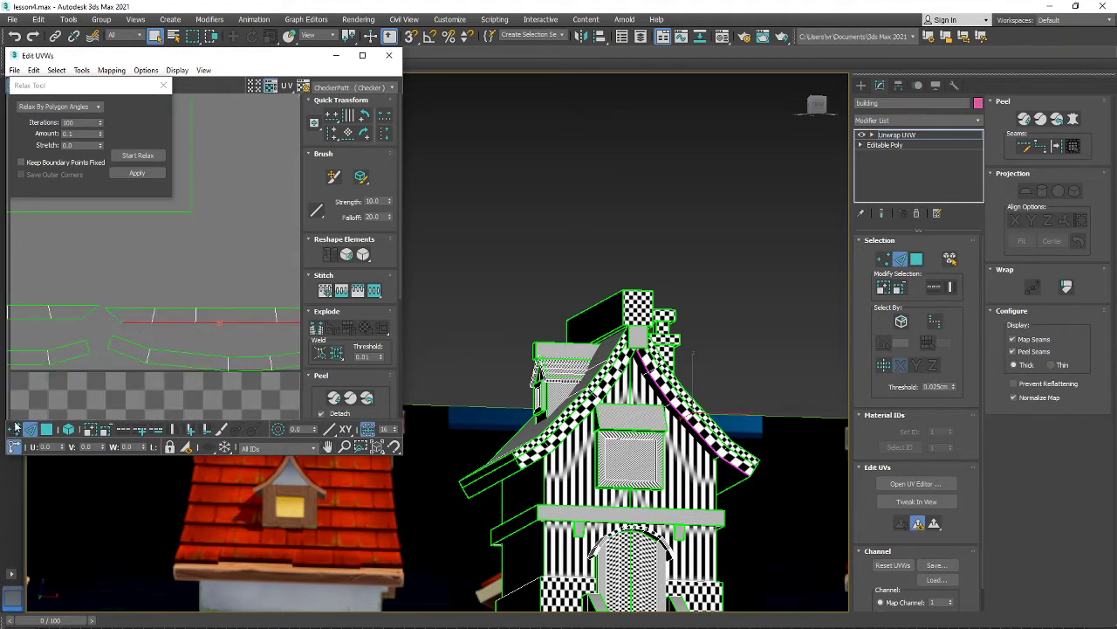
{"action": "left_click", "coordinate": [15, 428]}
{"action": "scroll", "coordinate": [127, 321], "scroll_direction": "up", "scroll_amount": 1}
{"action": "left_click", "coordinate": [103, 327]}
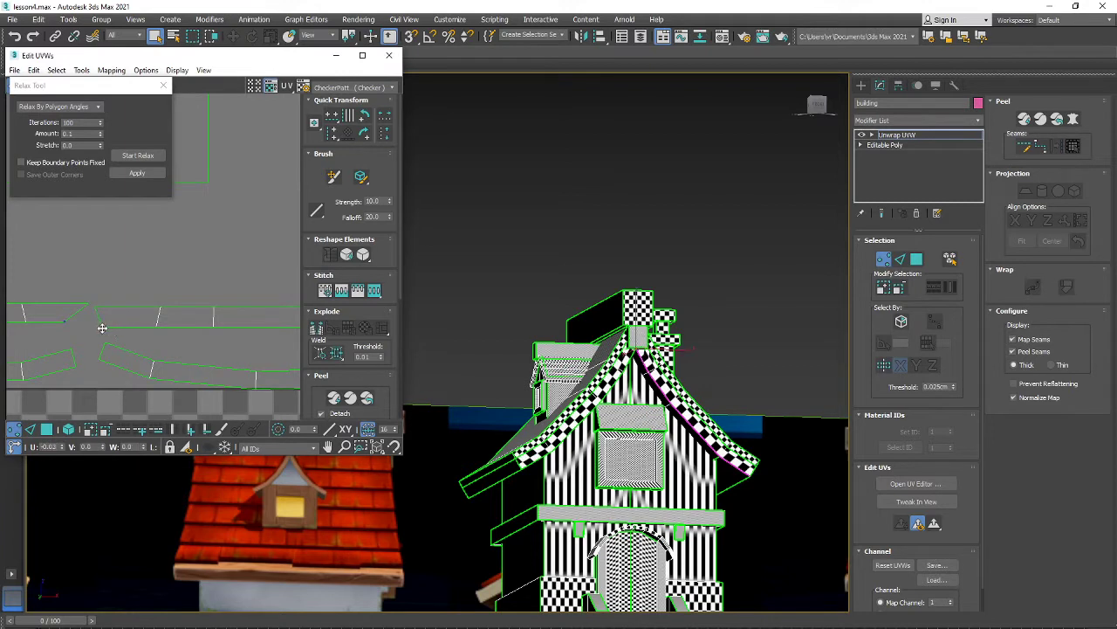
{"action": "scroll", "coordinate": [285, 340], "scroll_direction": "down", "scroll_amount": 1}
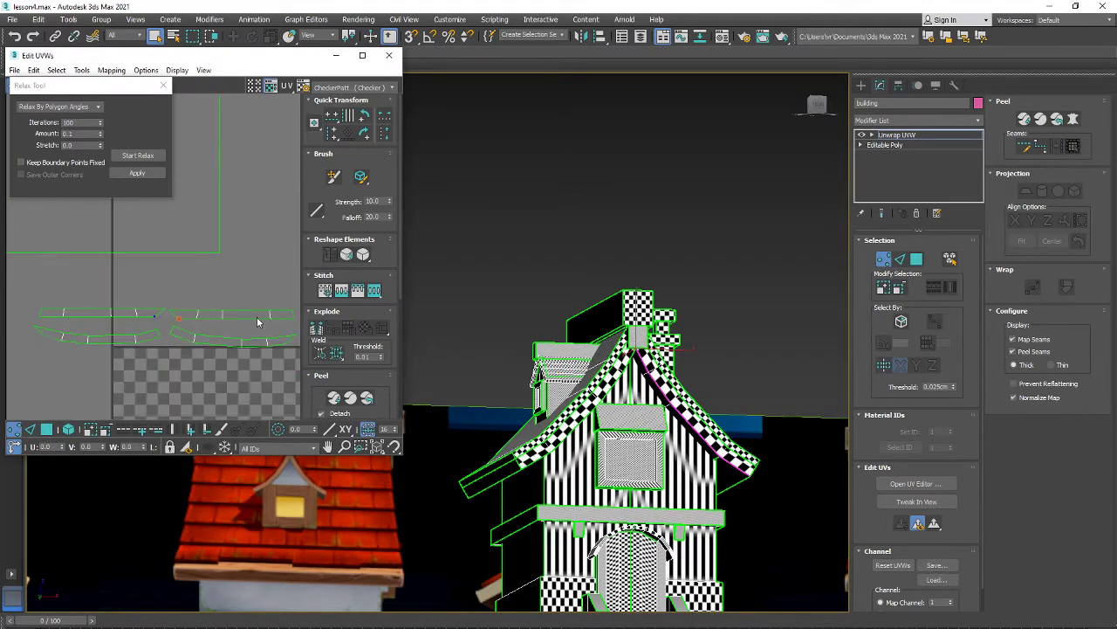
- Straighten the cross edges of both upper-row gable strips by aligning them vertically
{"action": "scroll", "coordinate": [257, 317], "scroll_direction": "down", "scroll_amount": 1}
{"action": "scroll", "coordinate": [244, 321], "scroll_direction": "down", "scroll_amount": 3}
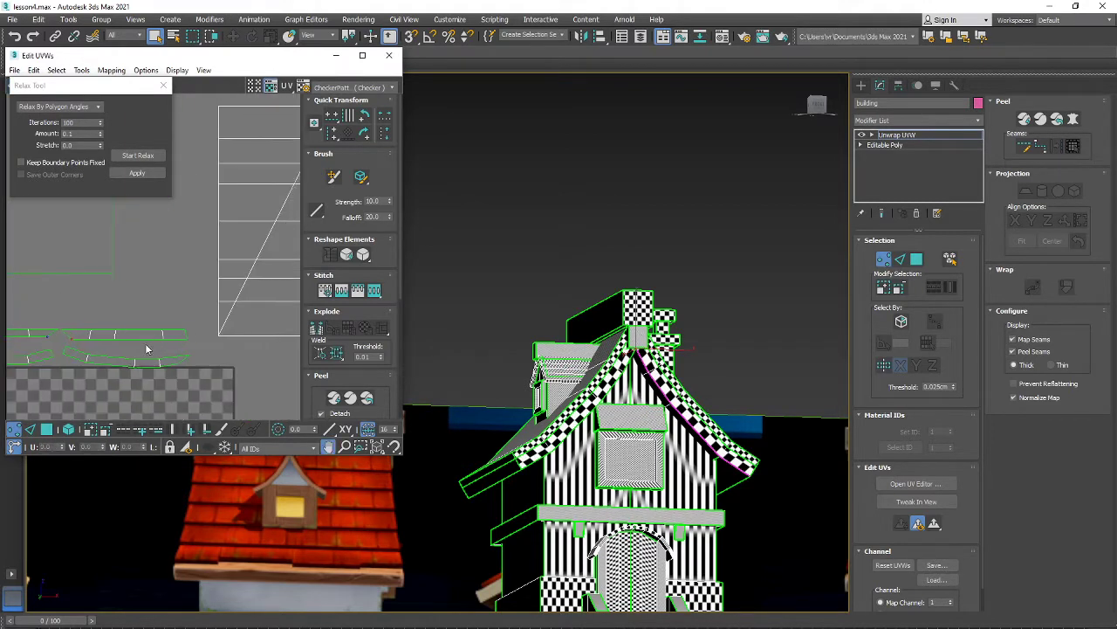
{"action": "left_click", "coordinate": [29, 428]}
{"action": "left_click_drag", "start_coordinate": [214, 331], "coordinate": [62, 328]}
{"action": "left_click_drag", "start_coordinate": [333, 134], "coordinate": [334, 151]}
{"action": "middle_click_drag", "start_coordinate": [128, 309], "coordinate": [180, 303]}
{"action": "scroll", "coordinate": [175, 306], "scroll_direction": "down", "scroll_amount": 2}
{"action": "scroll", "coordinate": [140, 323], "scroll_direction": "up", "scroll_amount": 2}
{"action": "mouse_move", "coordinate": [65, 327]}
{"action": "middle_mouse_down"}
{"action": "mouse_move", "coordinate": [141, 323]}
{"action": "mouse_move", "coordinate": [57, 314]}
{"action": "middle_mouse_up"}
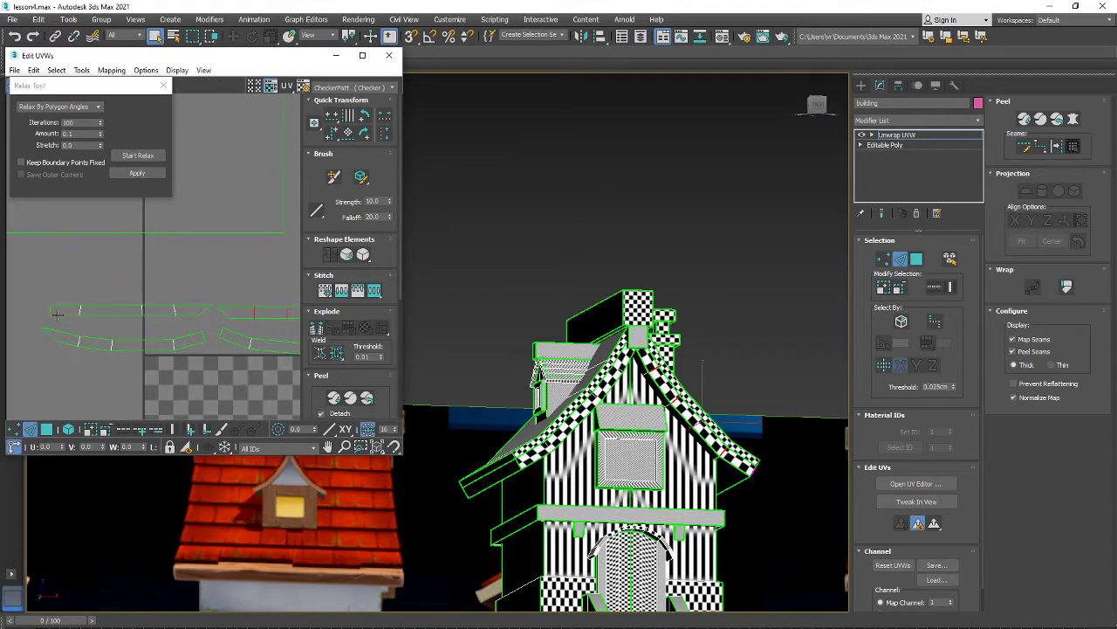
{"action": "left_click_drag", "start_coordinate": [175, 309], "coordinate": [186, 309]}
{"action": "middle_click_drag", "start_coordinate": [130, 352], "coordinate": [155, 346]}
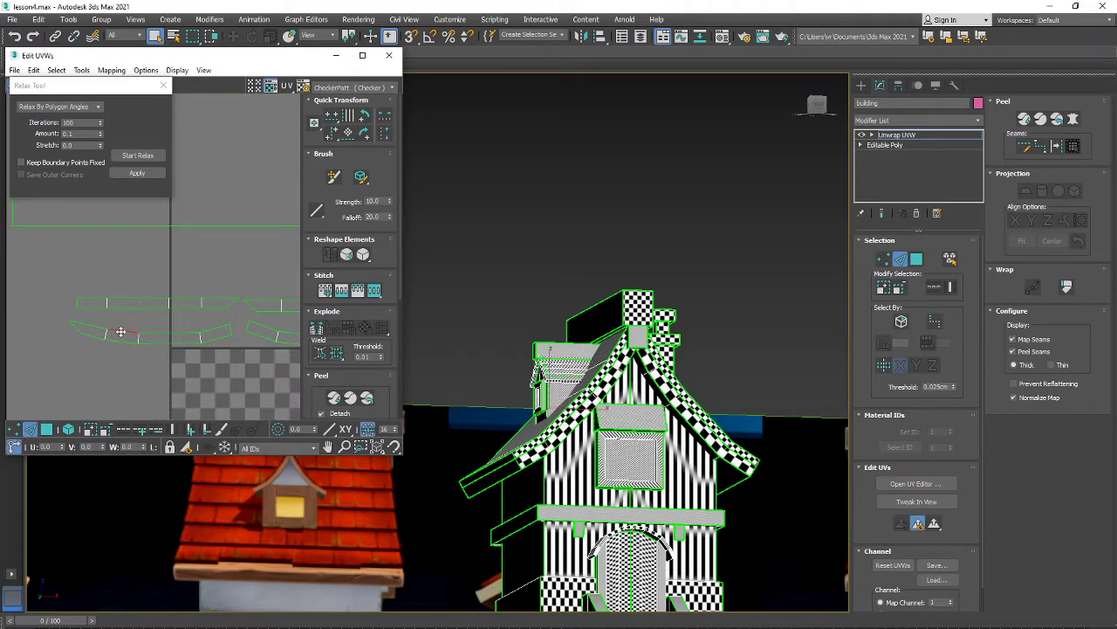
- Straighten the lower row's left strip by aligning its upper and lower edge loops horizontally
{"action": "left_click", "coordinate": [125, 328]}
{"action": "left_click", "coordinate": [178, 338]}
{"action": "left_click", "coordinate": [332, 118]}
{"action": "middle_click_drag", "start_coordinate": [230, 279], "coordinate": [143, 281]}
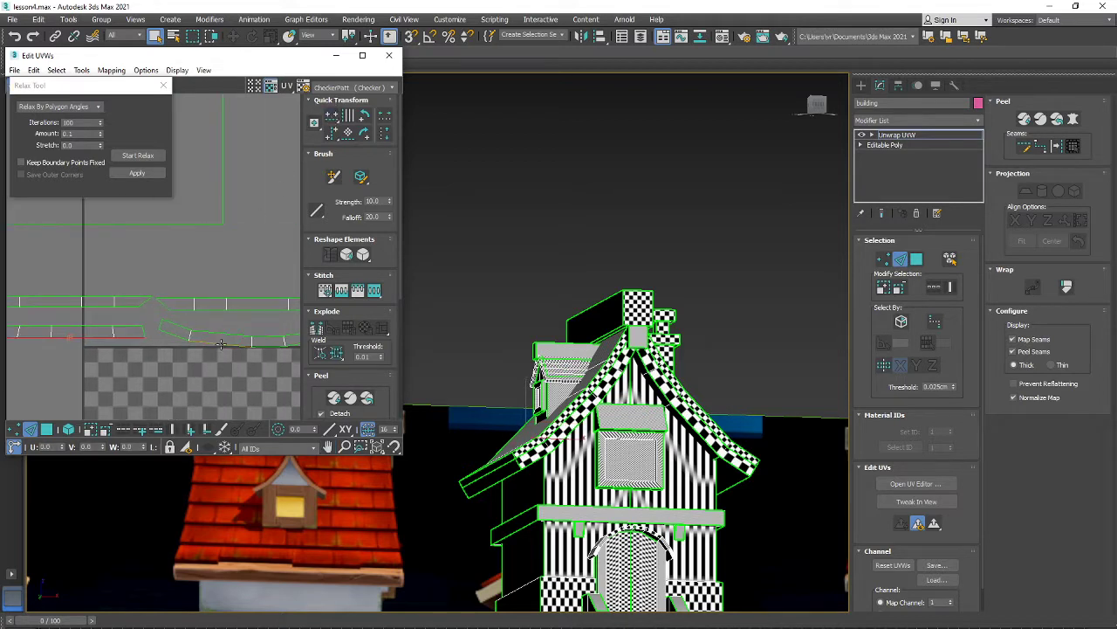
- Flatten the lower row's right strip by aligning both of its long edge loops horizontally
{"action": "left_click", "coordinate": [217, 333]}
{"action": "left_click", "coordinate": [332, 118]}
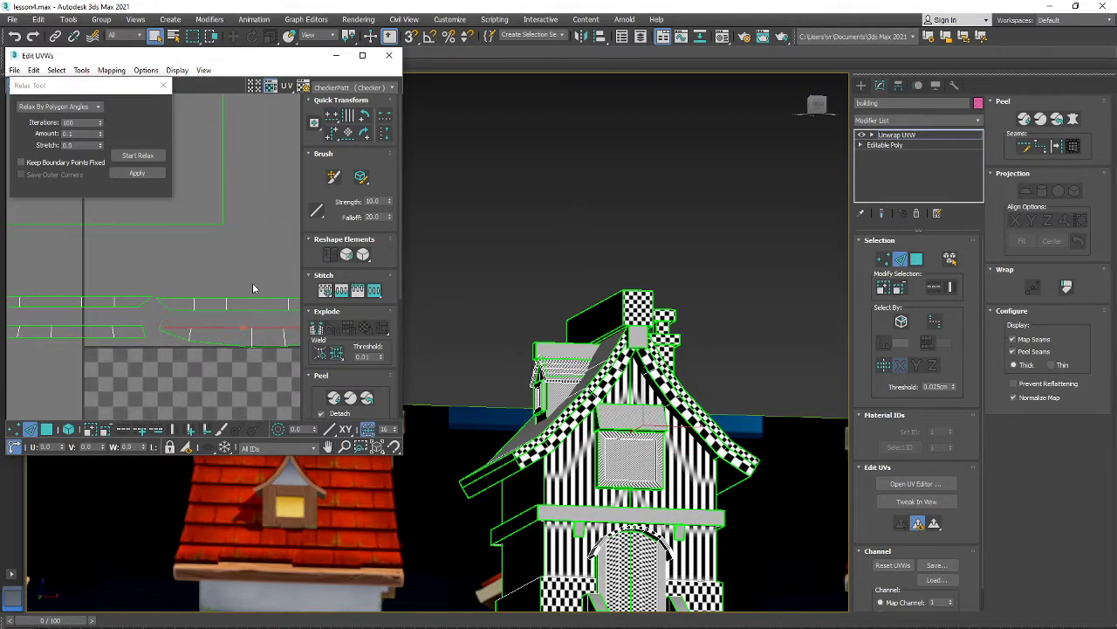
{"action": "left_click", "coordinate": [220, 344]}
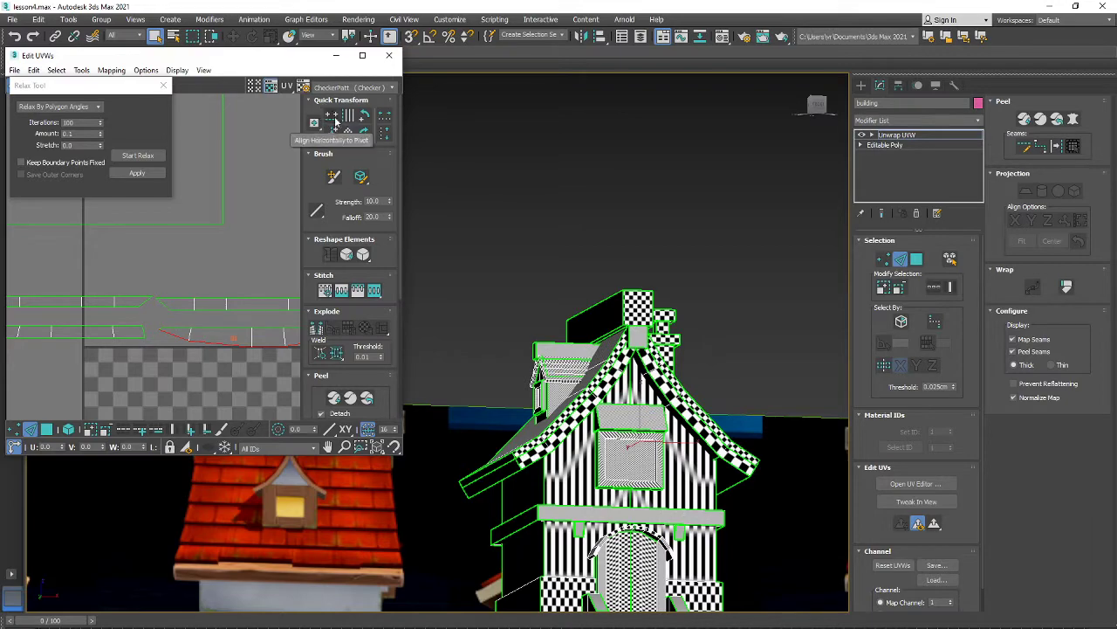
{"action": "scroll", "coordinate": [170, 327], "scroll_direction": "down", "scroll_amount": 2}
{"action": "middle_click_drag", "start_coordinate": [575, 448], "coordinate": [567, 410], "text": "alt"}
{"action": "scroll", "coordinate": [206, 330], "scroll_direction": "up", "scroll_amount": 2}
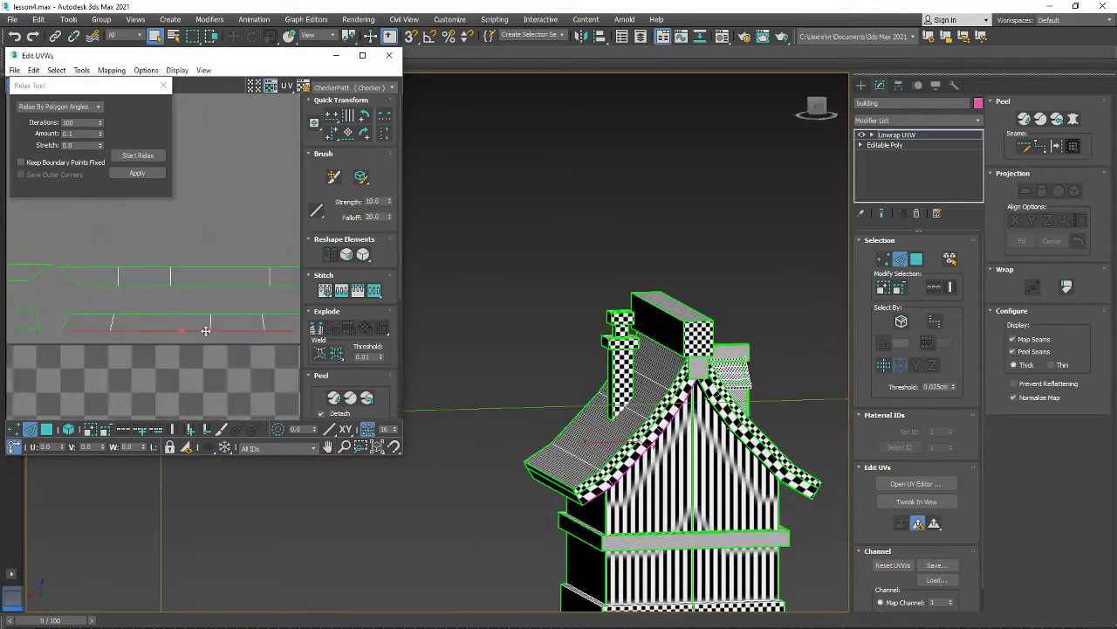
- Align the slanted cross edges of both lower-row strips vertically and check the resulting checkers on the gable edges
{"action": "scroll", "coordinate": [273, 327], "scroll_direction": "down", "scroll_amount": 2}
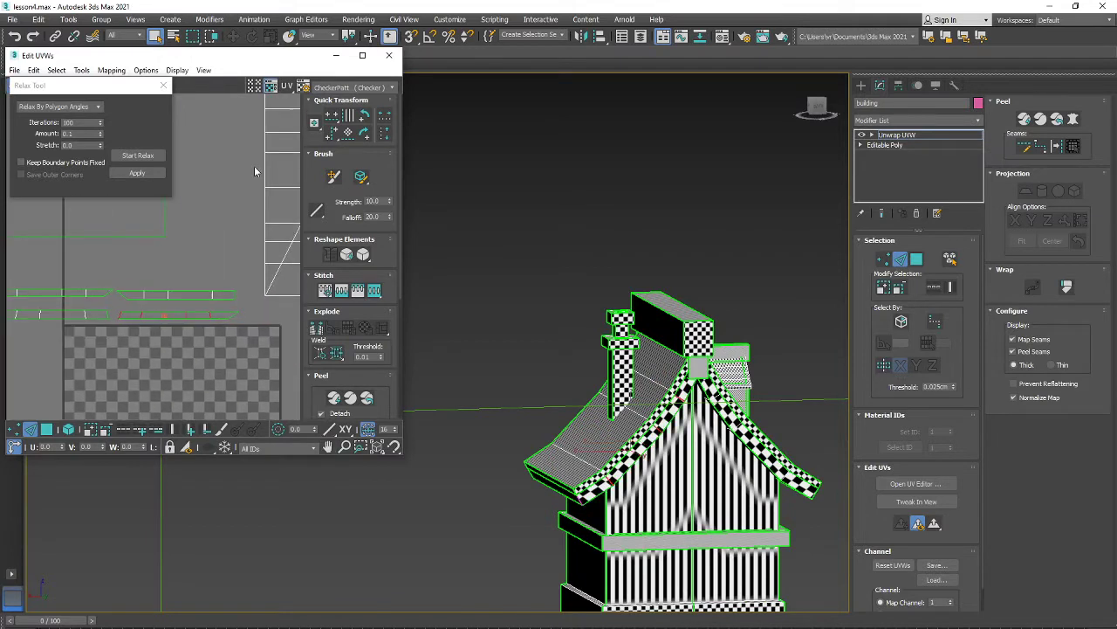
{"action": "left_click", "coordinate": [330, 136]}
{"action": "middle_click_drag", "start_coordinate": [89, 276], "coordinate": [112, 341]}
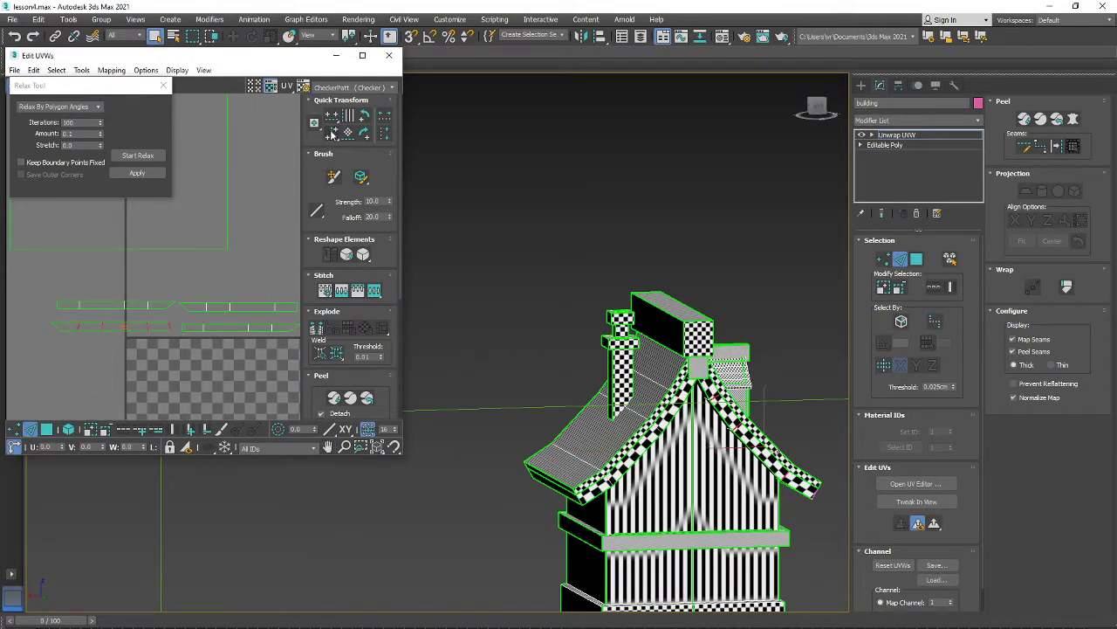
{"action": "scroll", "coordinate": [126, 315], "scroll_direction": "down", "scroll_amount": 3}
{"action": "middle_click_drag", "start_coordinate": [652, 478], "coordinate": [583, 467], "text": "alt"}
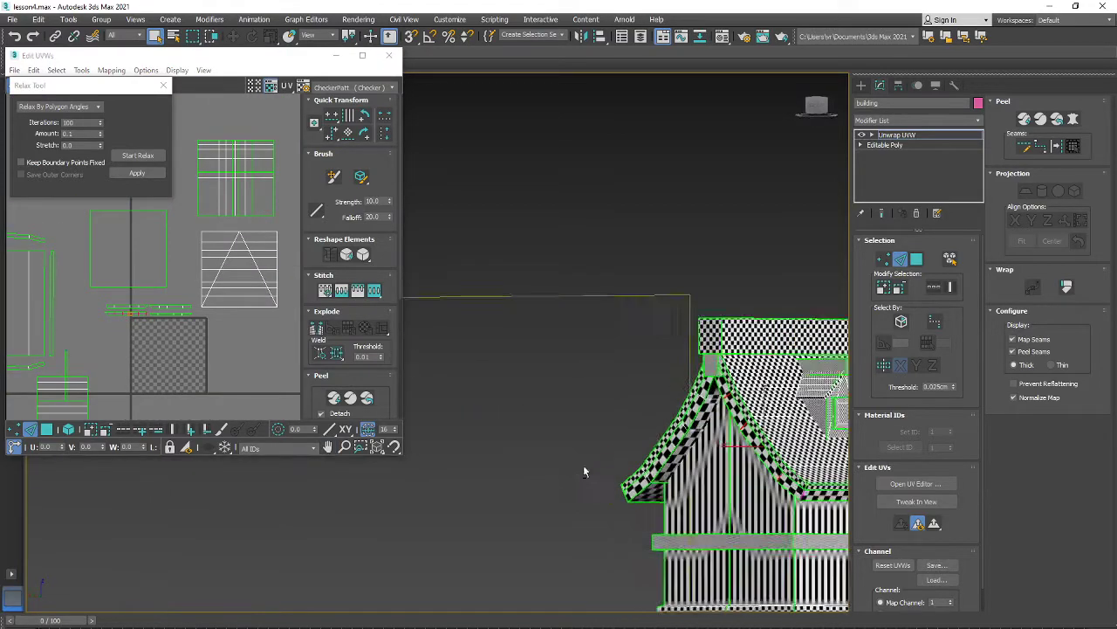
{"action": "scroll", "coordinate": [580, 463], "scroll_direction": "down", "scroll_amount": 3}
{"action": "middle_click_drag", "start_coordinate": [686, 476], "coordinate": [576, 441]}
{"action": "middle_click_drag", "start_coordinate": [576, 441], "coordinate": [573, 459], "text": "alt"}
{"action": "scroll", "coordinate": [583, 446], "scroll_direction": "up", "scroll_amount": 4}
{"action": "scroll", "coordinate": [580, 445], "scroll_direction": "up", "scroll_amount": 3}
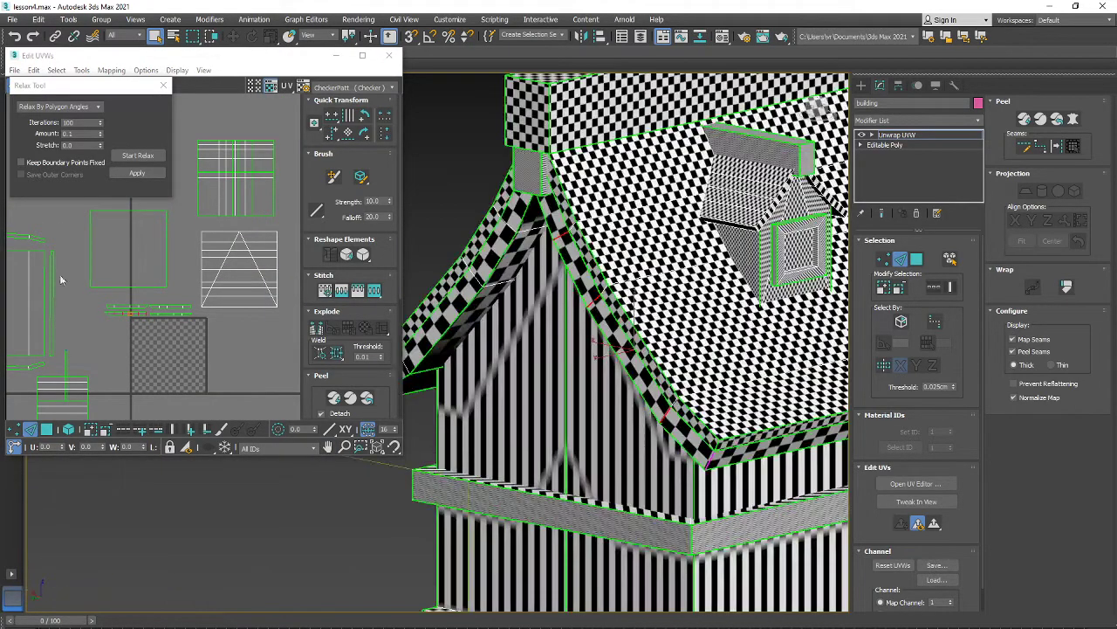
- Select the straightened gable strip shells as polygons and move them below the small cluster of unwrapped shells
{"action": "scroll", "coordinate": [118, 315], "scroll_direction": "down", "scroll_amount": 5}
{"action": "left_click", "coordinate": [47, 429]}
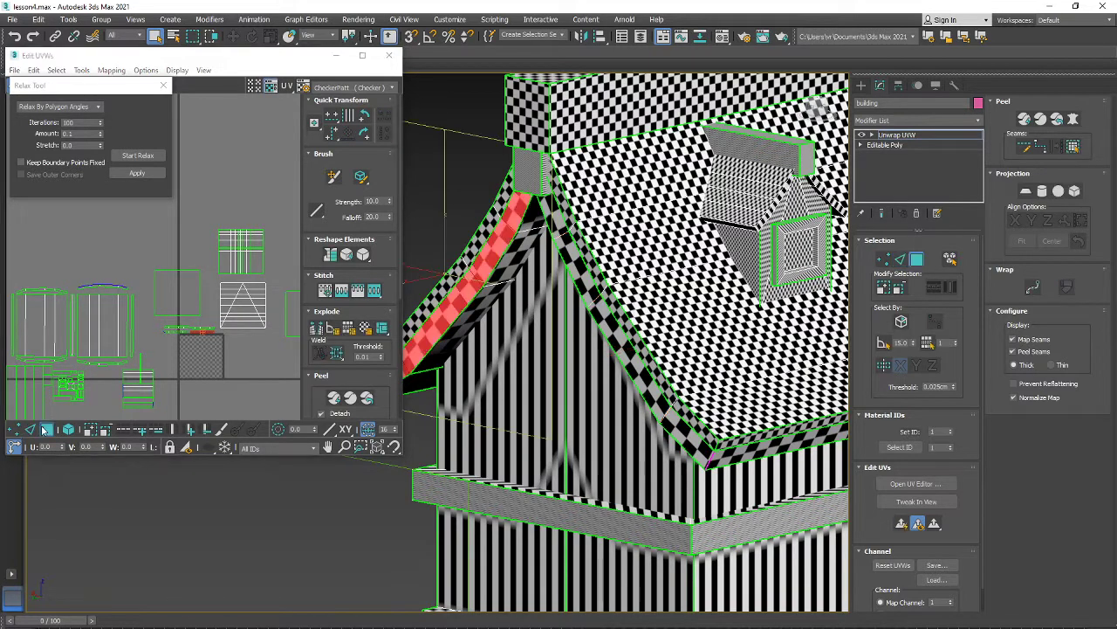
{"action": "scroll", "coordinate": [223, 360], "scroll_direction": "up", "scroll_amount": 5}
{"action": "left_click_drag", "start_coordinate": [224, 361], "coordinate": [269, 374]}
{"action": "scroll", "coordinate": [253, 361], "scroll_direction": "down", "scroll_amount": 4}
{"action": "middle_click_drag", "start_coordinate": [251, 360], "coordinate": [265, 299]}
{"action": "scroll", "coordinate": [265, 299], "scroll_direction": "up", "scroll_amount": 2}
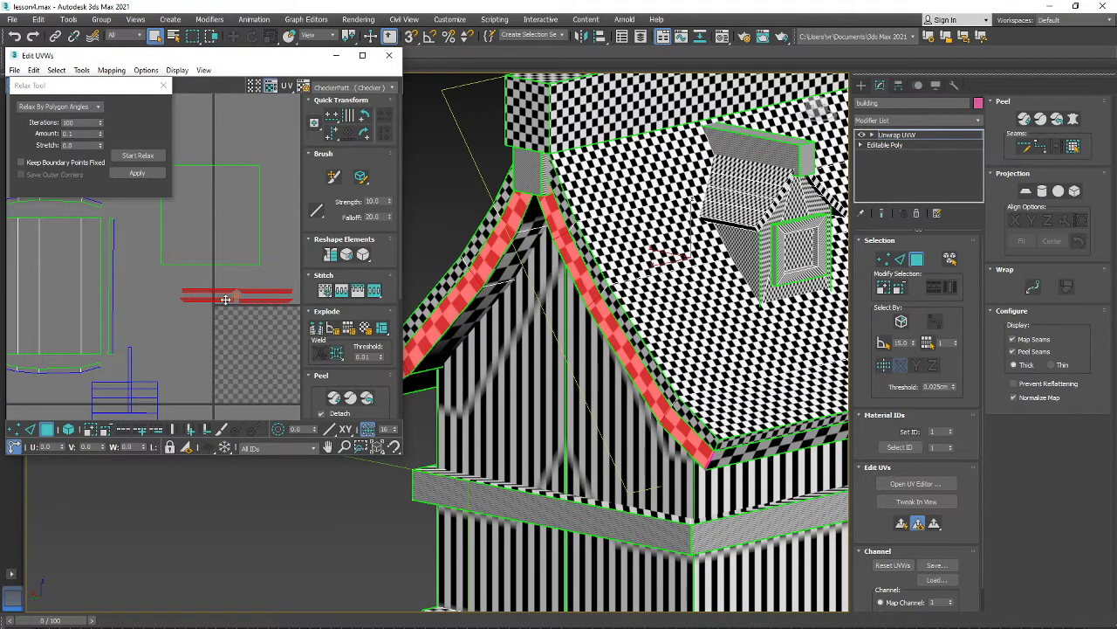
{"action": "scroll", "coordinate": [223, 288], "scroll_direction": "down", "scroll_amount": 2}
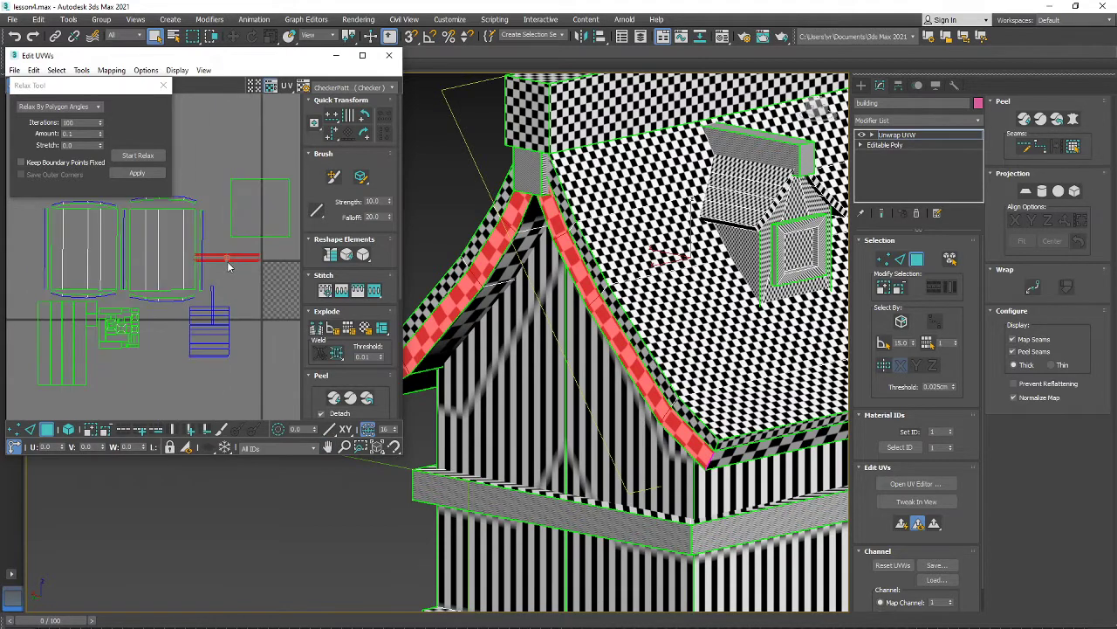
{"action": "left_click_drag", "start_coordinate": [218, 260], "coordinate": [115, 360]}
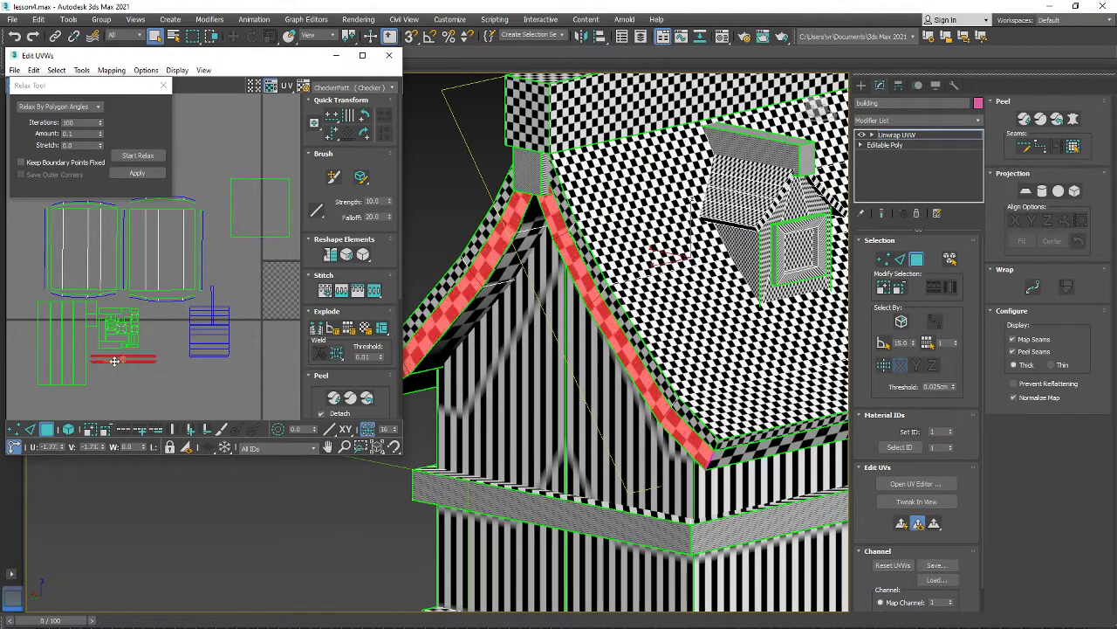
- Select the upper and lower wall polygons on all sides of the building, including both gables
{"action": "scroll", "coordinate": [605, 350], "scroll_direction": "down", "scroll_amount": 5}
{"action": "middle_click_drag", "start_coordinate": [605, 350], "coordinate": [661, 296], "text": "alt"}
{"action": "left_click", "coordinate": [602, 350]}
{"action": "left_click", "coordinate": [700, 324], "text": "ctrl"}
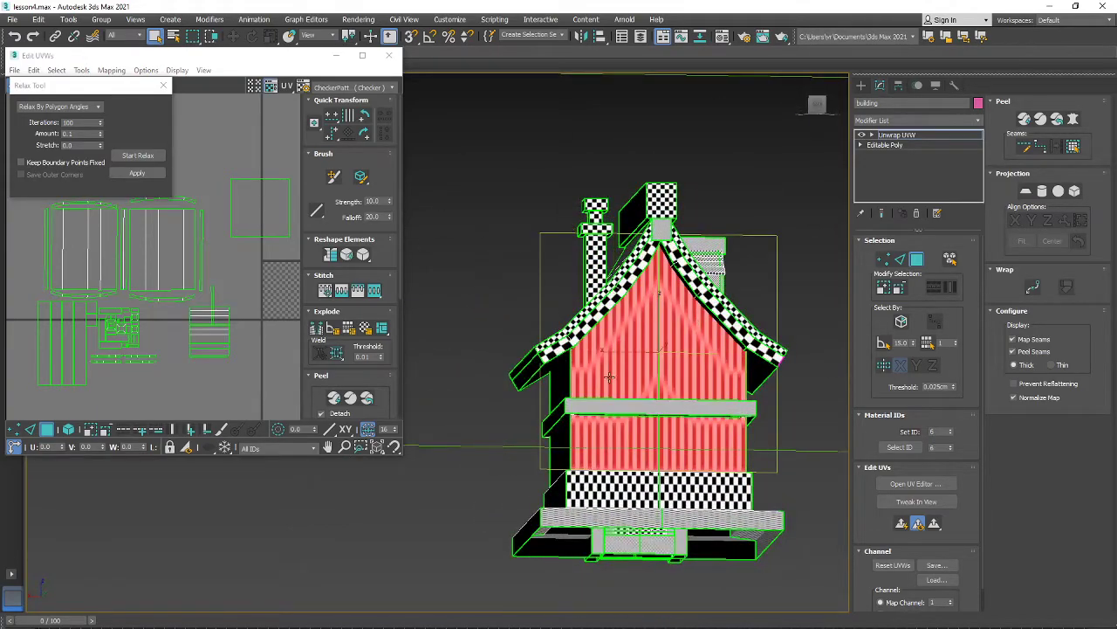
{"action": "middle_click_drag", "start_coordinate": [606, 375], "coordinate": [685, 386], "text": "alt"}
{"action": "left_click", "coordinate": [538, 386], "text": "ctrl"}
{"action": "middle_click_drag", "start_coordinate": [628, 396], "coordinate": [703, 398], "text": "alt"}
{"action": "left_click", "coordinate": [570, 403], "text": "ctrl"}
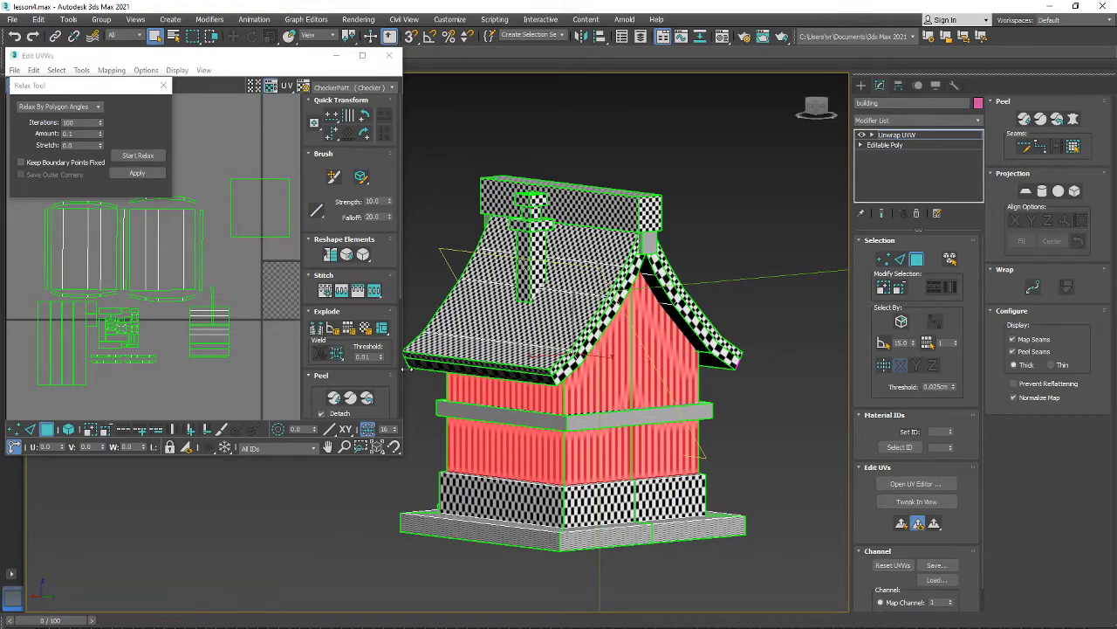
{"action": "middle_click_drag", "start_coordinate": [521, 360], "coordinate": [657, 375], "text": "alt"}
{"action": "scroll", "coordinate": [566, 398], "scroll_direction": "down", "scroll_amount": 3}
{"action": "scroll", "coordinate": [617, 393], "scroll_direction": "up", "scroll_amount": 1}
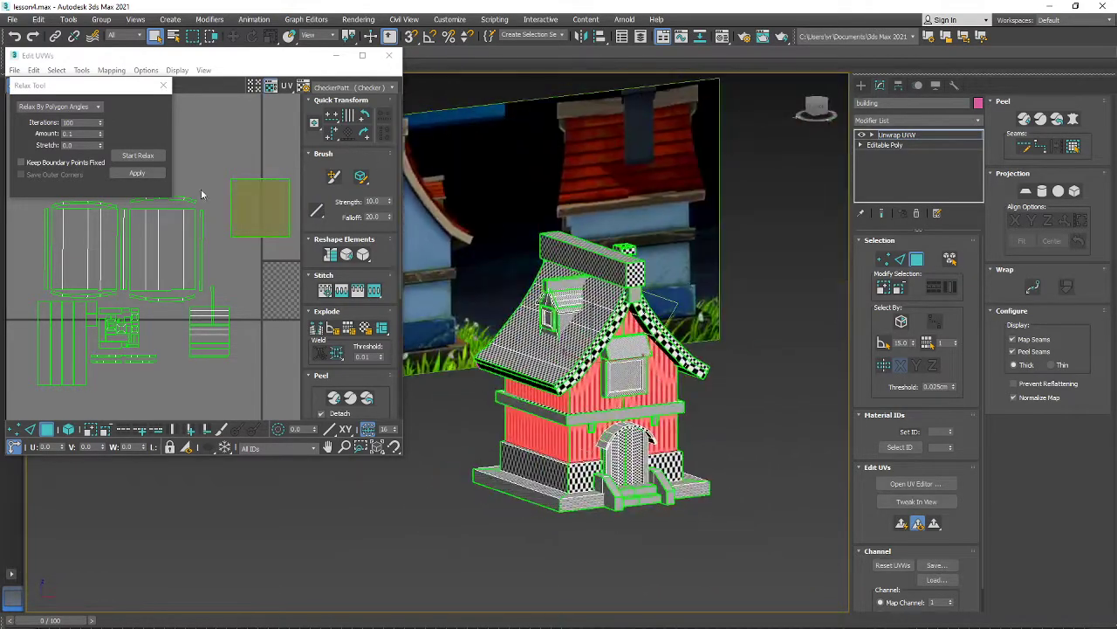
- Apply Flatten Mapping to the selected walls and move their shells off the checker tile, beneath the striped rectangular shell
{"action": "left_click", "coordinate": [110, 71]}
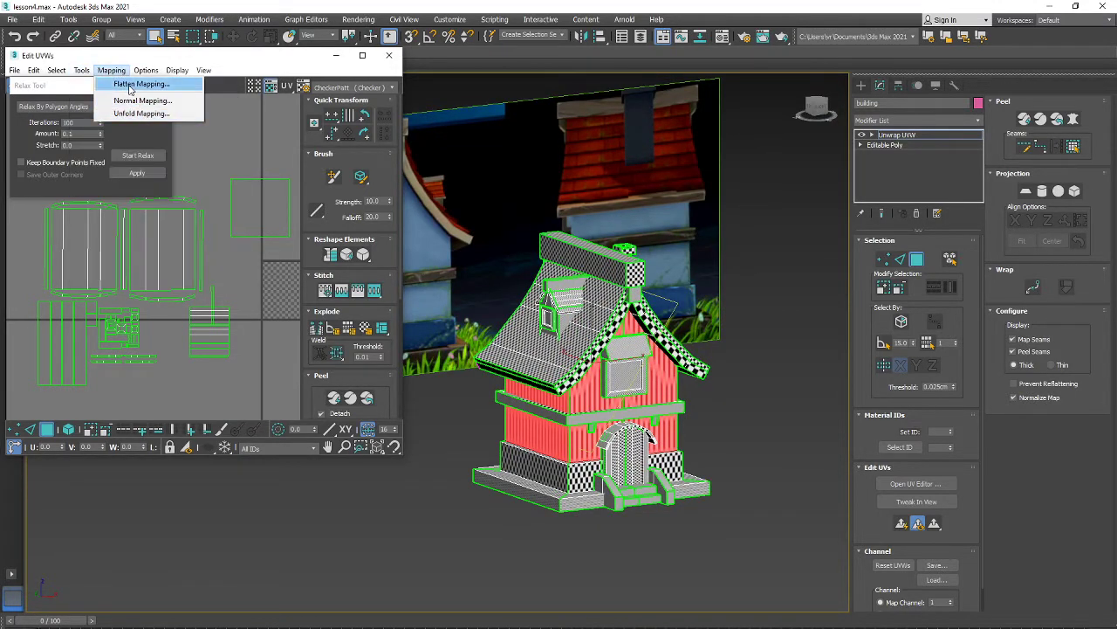
{"action": "left_click", "coordinate": [137, 83]}
{"action": "key", "text": "Return"}
{"action": "scroll", "coordinate": [192, 301], "scroll_direction": "up", "scroll_amount": 2}
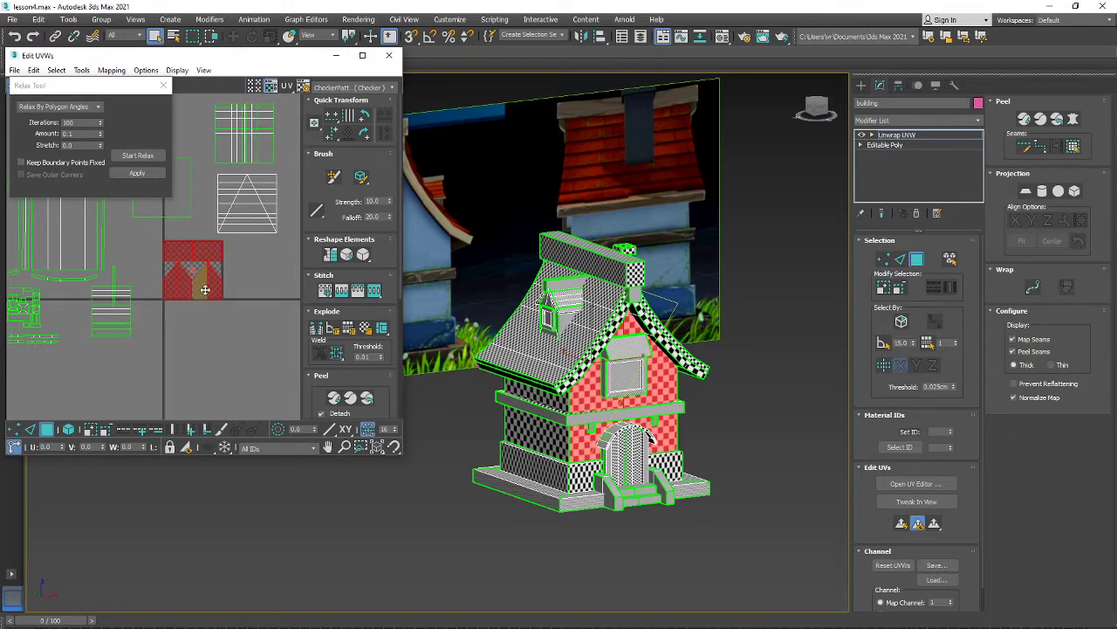
{"action": "left_click_drag", "start_coordinate": [204, 290], "coordinate": [118, 393]}
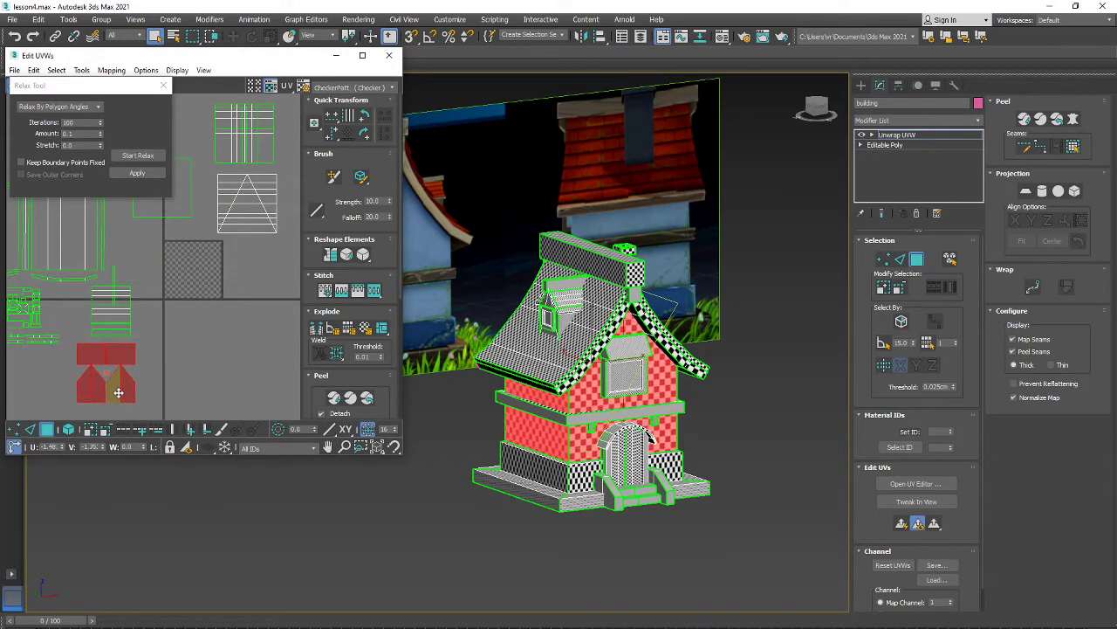
- Move the narrow eave strip that overlaps the striped rectangular shell to the free space beside its right edge
{"action": "scroll", "coordinate": [96, 297], "scroll_direction": "up", "scroll_amount": 3}
{"action": "left_click", "coordinate": [158, 235]}
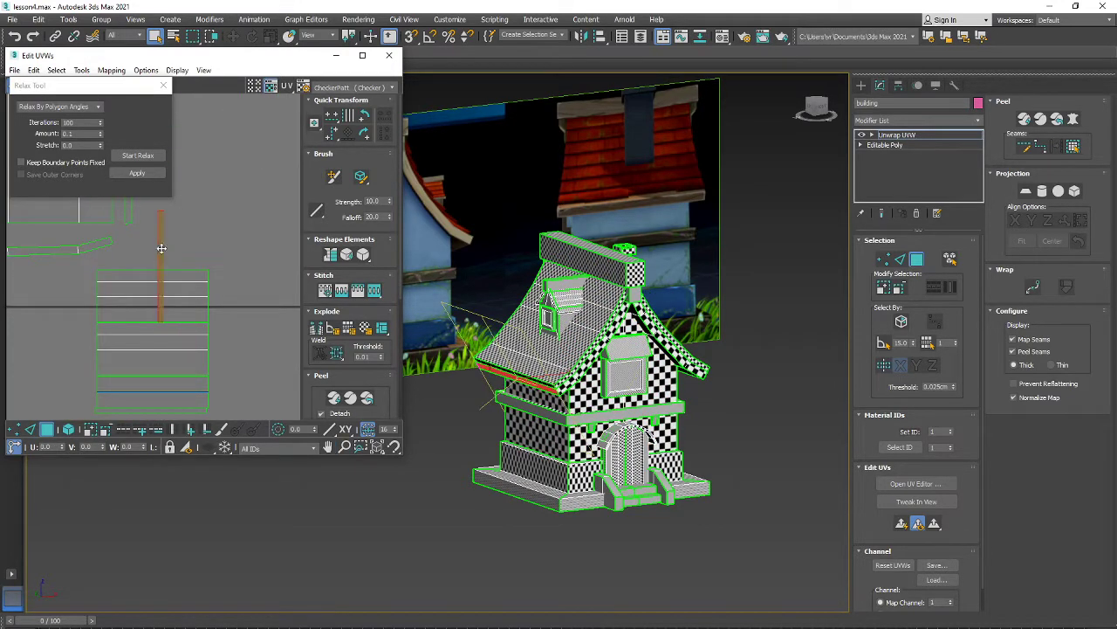
{"action": "left_click_drag", "start_coordinate": [162, 248], "coordinate": [223, 325]}
{"action": "scroll", "coordinate": [220, 315], "scroll_direction": "down", "scroll_amount": 4}
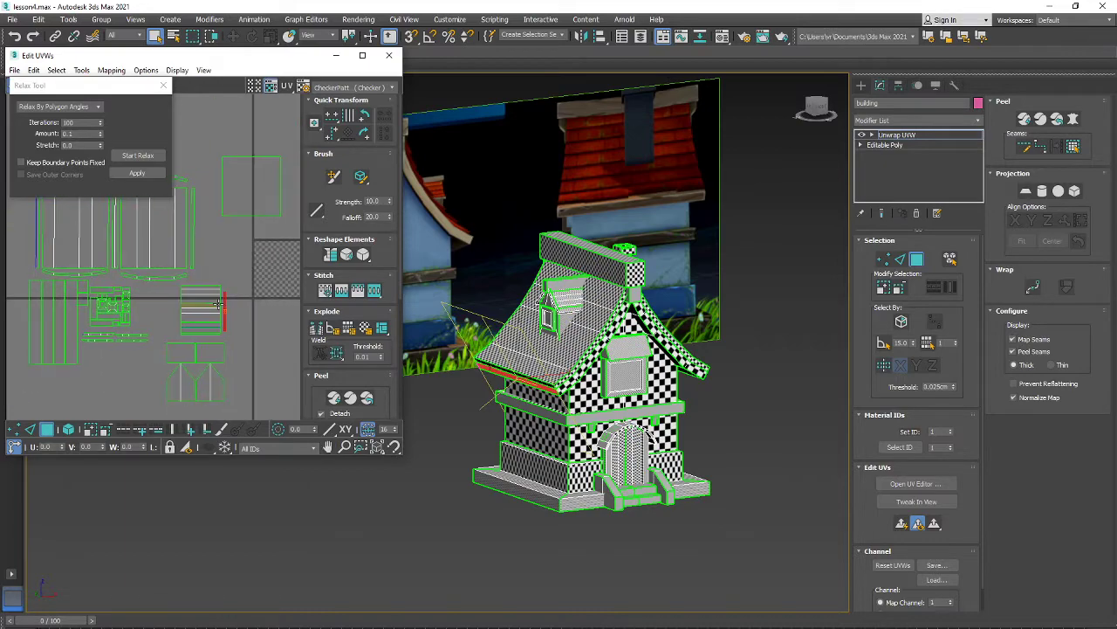
- Select the horizontal trim band around the walls and apply Flatten Mapping with the default settings
{"action": "middle_click_drag", "start_coordinate": [634, 404], "coordinate": [697, 371], "text": "alt"}
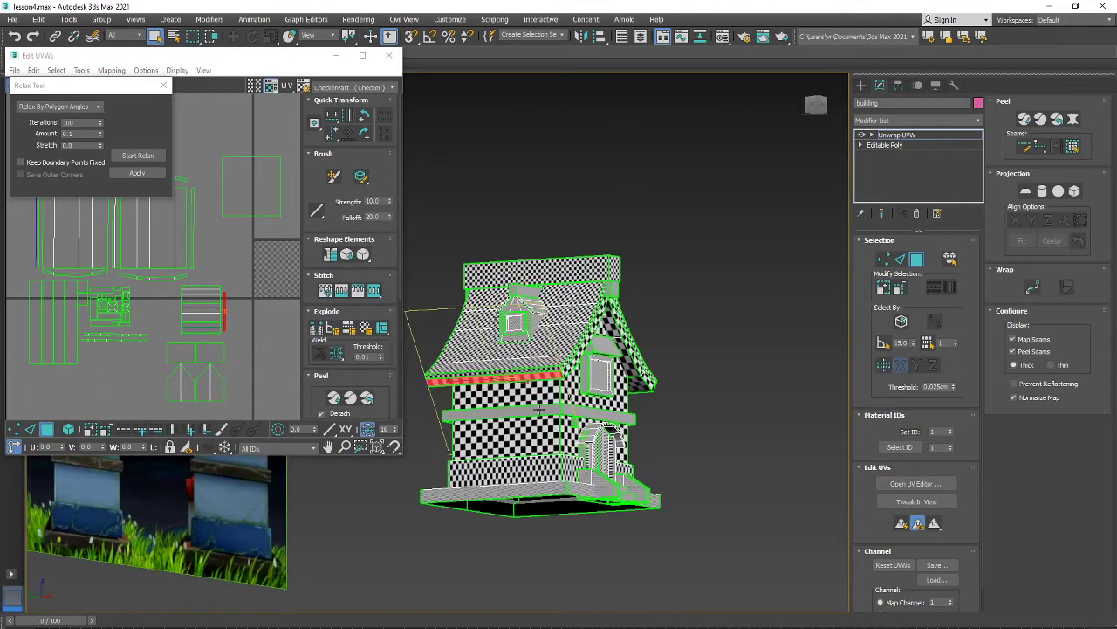
{"action": "middle_click_drag", "start_coordinate": [538, 409], "coordinate": [519, 393], "text": "alt"}
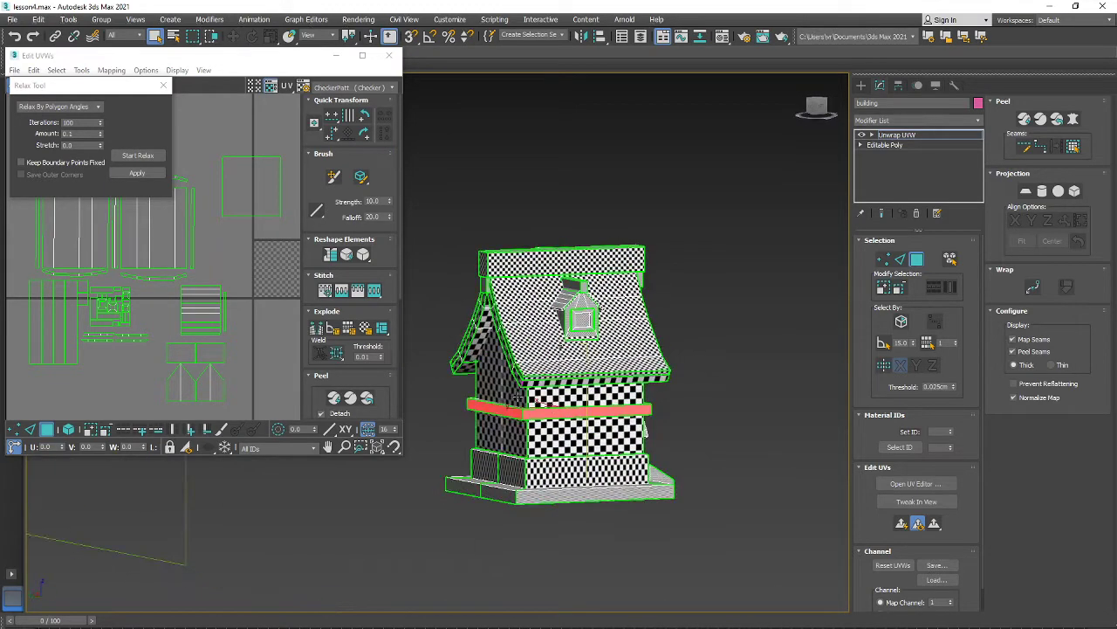
{"action": "left_click_drag", "start_coordinate": [129, 103], "coordinate": [112, 117]}
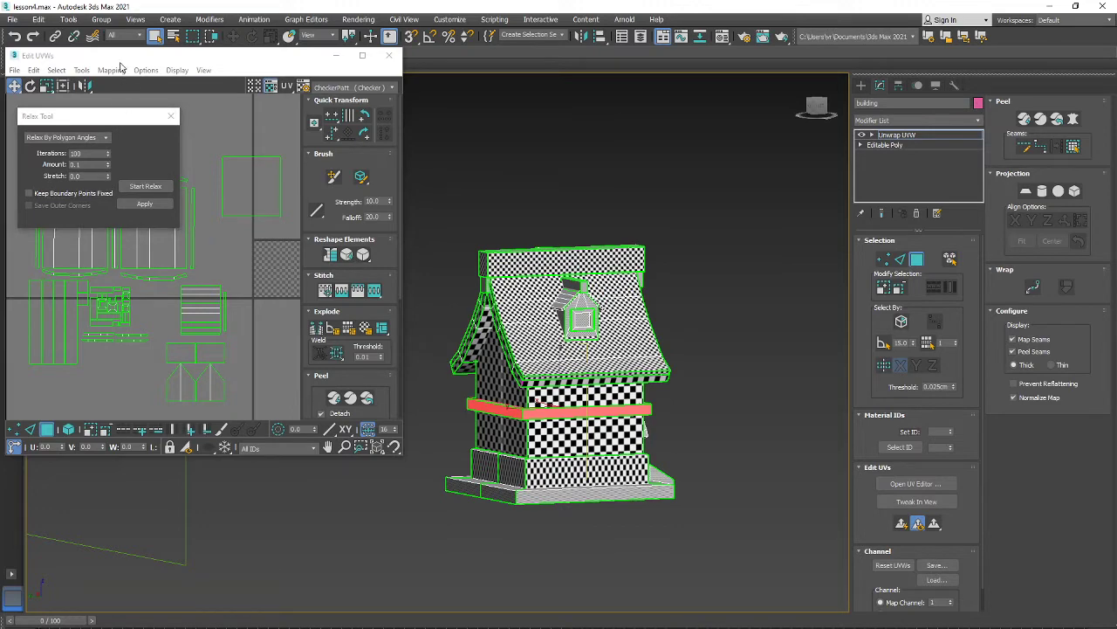
{"action": "left_click", "coordinate": [112, 69]}
{"action": "left_click", "coordinate": [131, 80]}
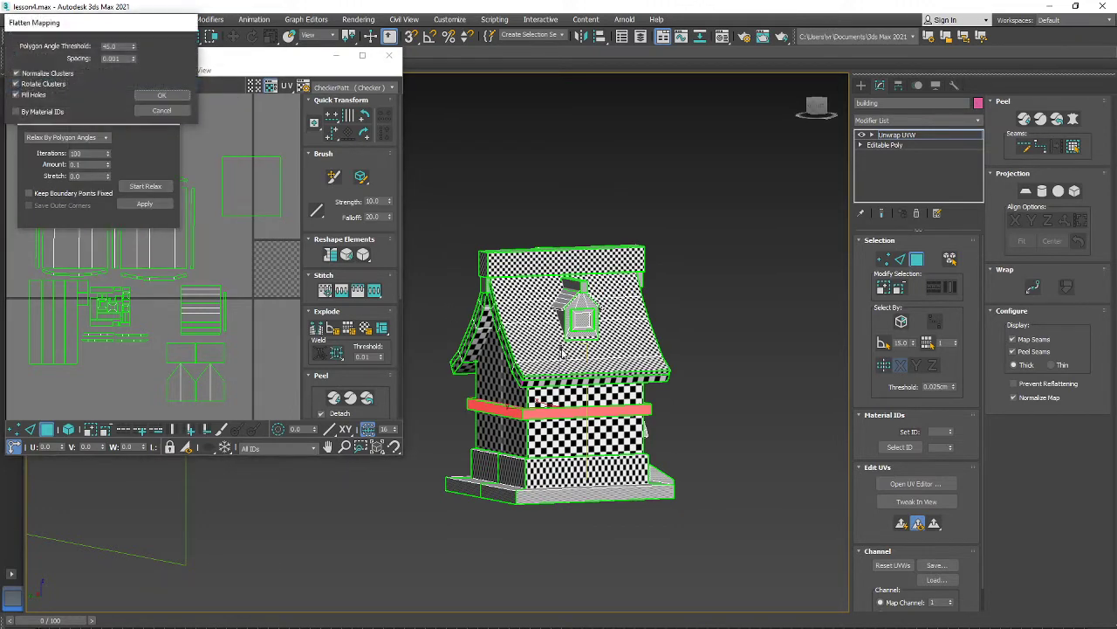
{"action": "left_click", "coordinate": [164, 96]}
- Move the trim band's flattened shells off the checker tile to the empty area below it
{"action": "middle_click_drag", "start_coordinate": [526, 299], "coordinate": [571, 270], "text": "alt"}
{"action": "middle_click_drag", "start_coordinate": [297, 287], "coordinate": [227, 281]}
{"action": "scroll", "coordinate": [226, 278], "scroll_direction": "up", "scroll_amount": 1}
{"action": "left_click_drag", "start_coordinate": [220, 252], "coordinate": [206, 311]}
{"action": "scroll", "coordinate": [189, 319], "scroll_direction": "up", "scroll_amount": 2}
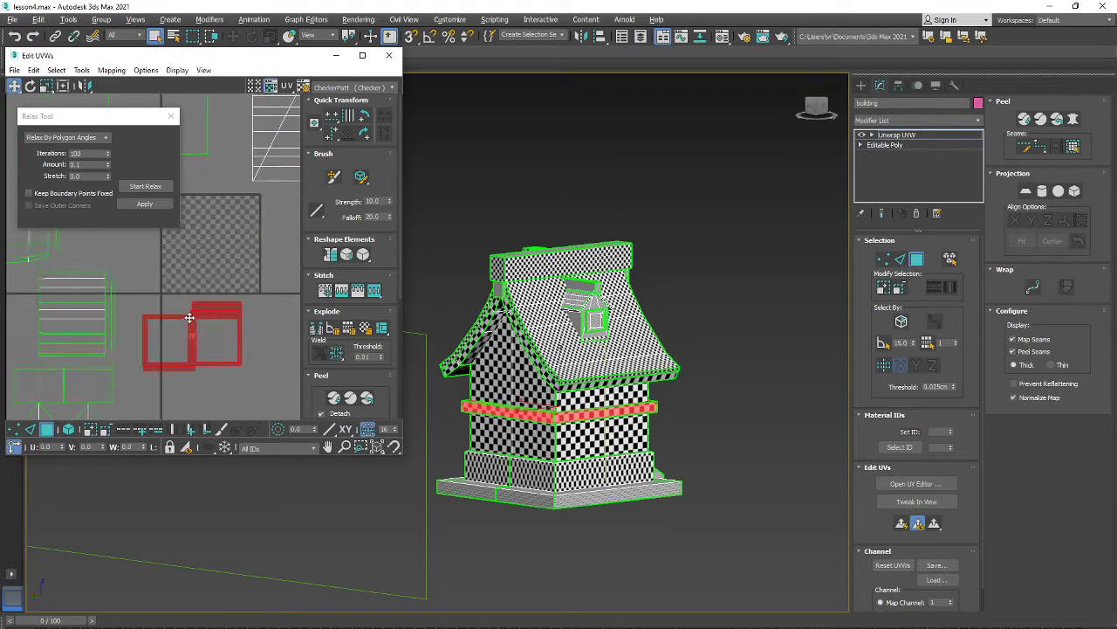
- Try moving the trim band's upper strip group onto the left square shell and rotating it a quarter turn
{"action": "left_click", "coordinate": [237, 306]}
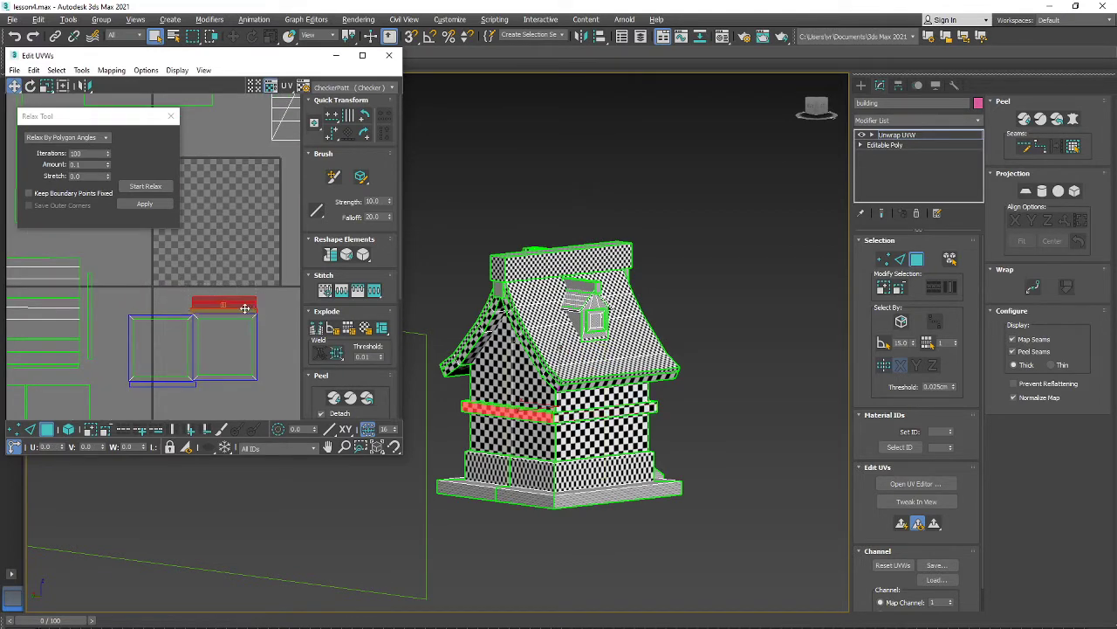
{"action": "left_click_drag", "start_coordinate": [245, 307], "coordinate": [179, 355]}
{"action": "left_click", "coordinate": [366, 137]}
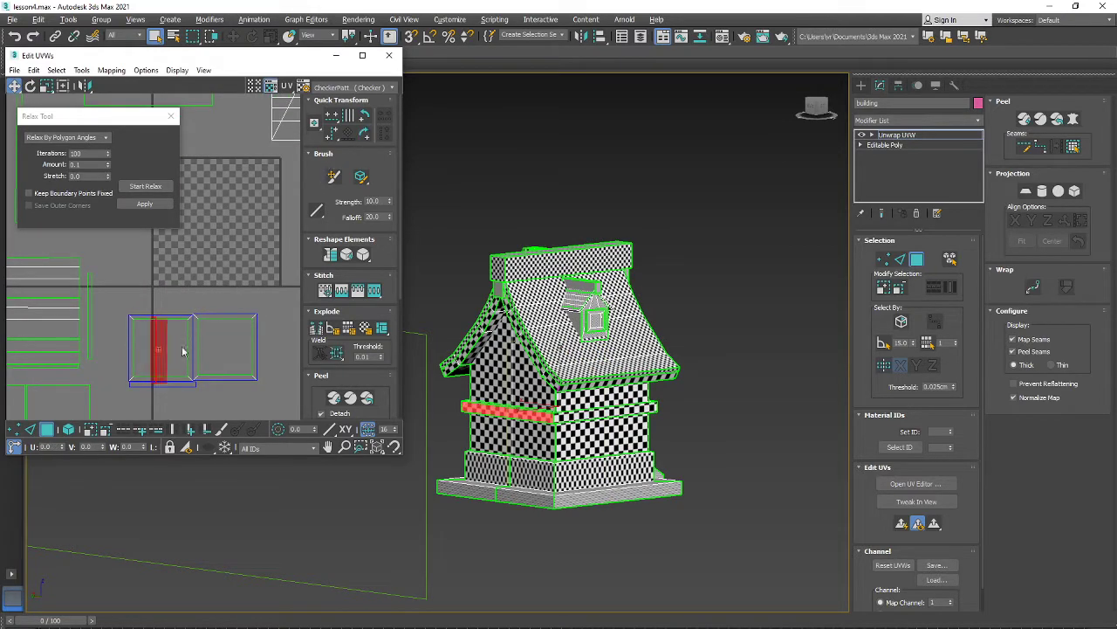
{"action": "scroll", "coordinate": [162, 365], "scroll_direction": "up", "scroll_amount": 3}
{"action": "middle_click_drag", "start_coordinate": [160, 365], "coordinate": [163, 347]}
{"action": "key", "text": "ctrl+z"}
- Stack the trim band's horizontal strips together directly beneath the left square shell
{"action": "left_click_drag", "start_coordinate": [168, 326], "coordinate": [223, 405]}
{"action": "middle_click_drag", "start_coordinate": [234, 304], "coordinate": [234, 206]}
{"action": "left_click_drag", "start_coordinate": [227, 302], "coordinate": [175, 320]}
{"action": "left_click_drag", "start_coordinate": [235, 355], "coordinate": [165, 299]}
{"action": "scroll", "coordinate": [165, 298], "scroll_direction": "down", "scroll_amount": 3}
- Select the plinth polygons below the walls on every side of the building
{"action": "middle_click_drag", "start_coordinate": [631, 436], "coordinate": [621, 463]}
{"action": "scroll", "coordinate": [622, 463], "scroll_direction": "up", "scroll_amount": 4}
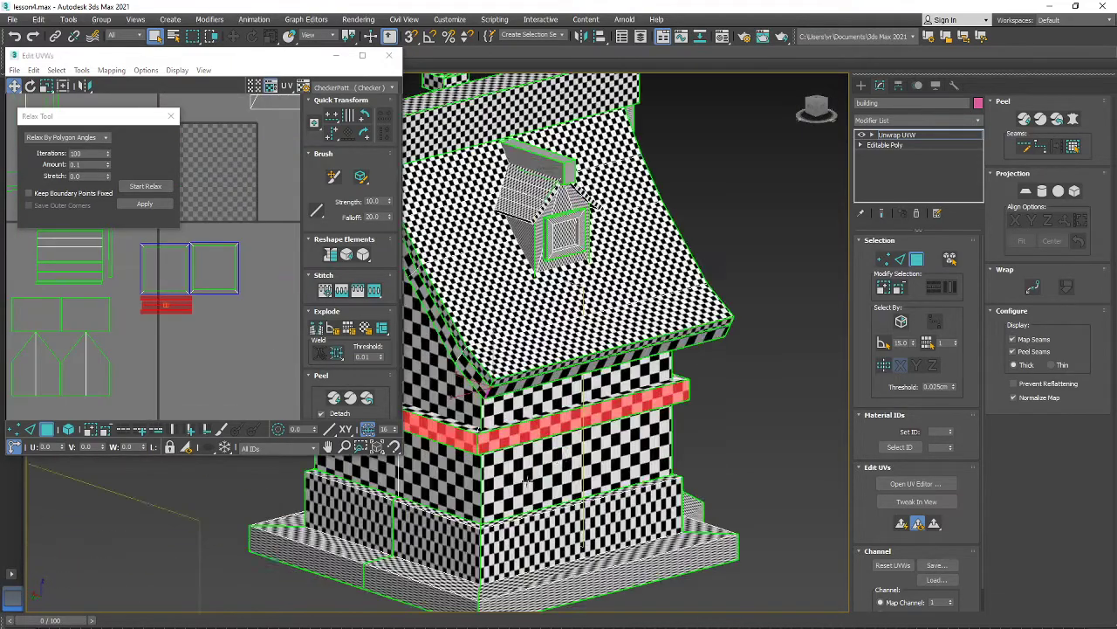
{"action": "middle_click_drag", "start_coordinate": [527, 481], "coordinate": [606, 472]}
{"action": "left_click", "coordinate": [526, 498]}
{"action": "left_click", "coordinate": [463, 478], "text": "ctrl"}
{"action": "middle_click_drag", "start_coordinate": [464, 478], "coordinate": [768, 412], "text": "alt"}
{"action": "left_click", "coordinate": [604, 409], "text": "ctrl"}
{"action": "key", "text": "ctrl+z"}
{"action": "left_click", "coordinate": [535, 441], "text": "ctrl"}
{"action": "middle_click_drag", "start_coordinate": [535, 441], "coordinate": [698, 467], "text": "alt"}
{"action": "left_click", "coordinate": [699, 467], "text": "ctrl"}
{"action": "left_click", "coordinate": [549, 418], "text": "ctrl"}
{"action": "middle_click_drag", "start_coordinate": [526, 417], "coordinate": [790, 481], "text": "alt"}
{"action": "left_click", "coordinate": [629, 439], "text": "ctrl"}
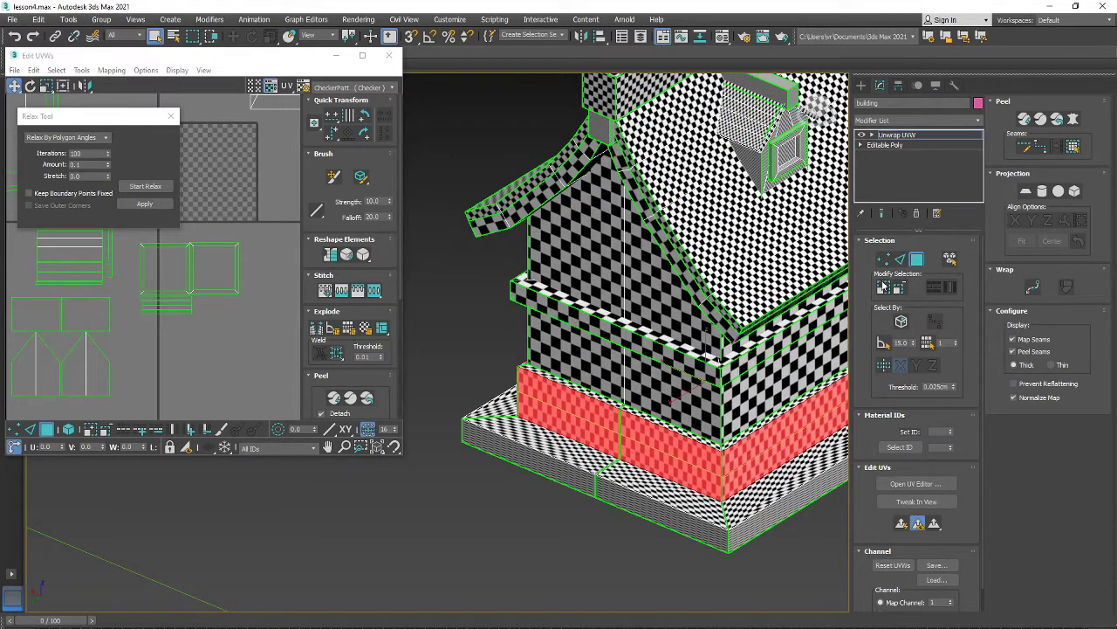
- Grow the selection twice to include the base slab's top and sides, and deselect the wall polygons above the plinth
{"action": "left_click", "coordinate": [885, 286]}
{"action": "scroll", "coordinate": [702, 358], "scroll_direction": "down", "scroll_amount": 8}
{"action": "middle_click_drag", "start_coordinate": [703, 358], "coordinate": [751, 367], "text": "alt"}
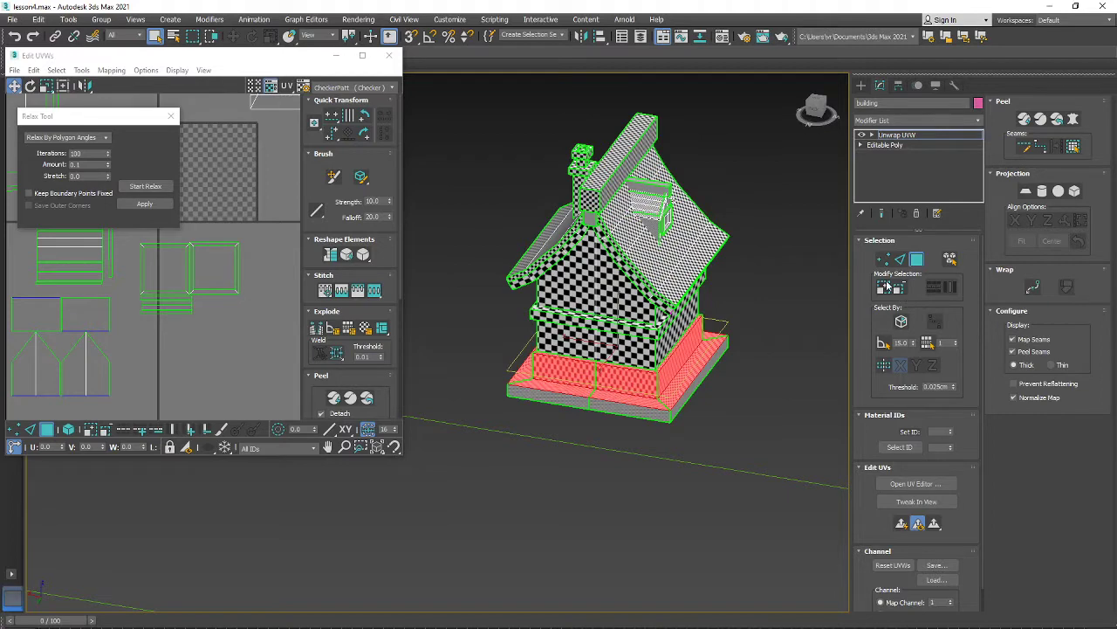
{"action": "left_click", "coordinate": [884, 286]}
{"action": "middle_click_drag", "start_coordinate": [629, 367], "coordinate": [585, 364], "text": "alt"}
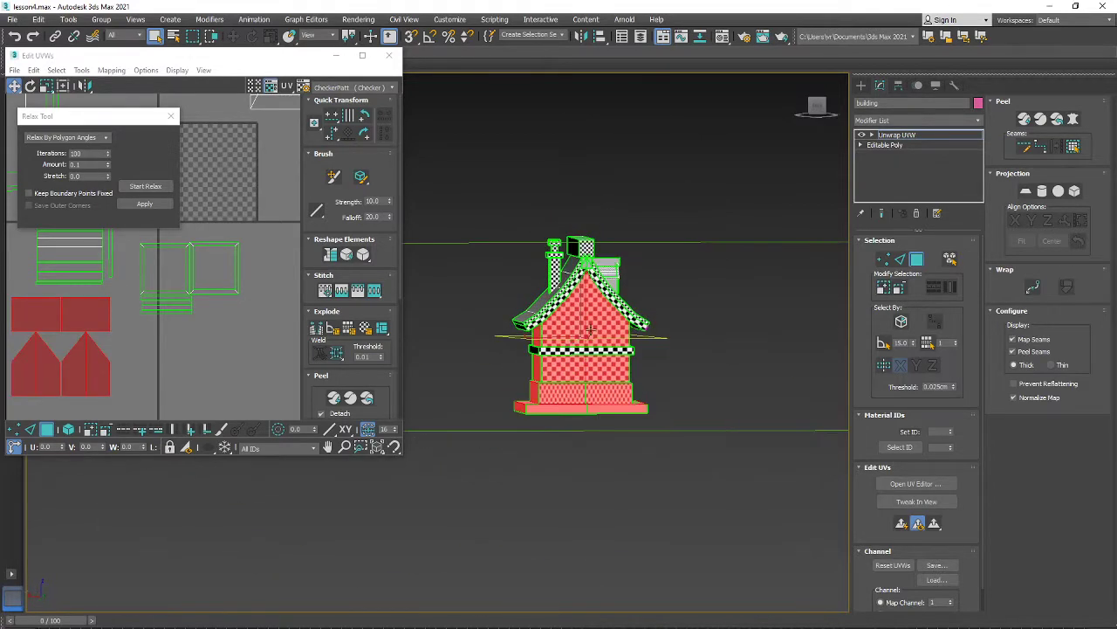
{"action": "left_click", "coordinate": [486, 368]}
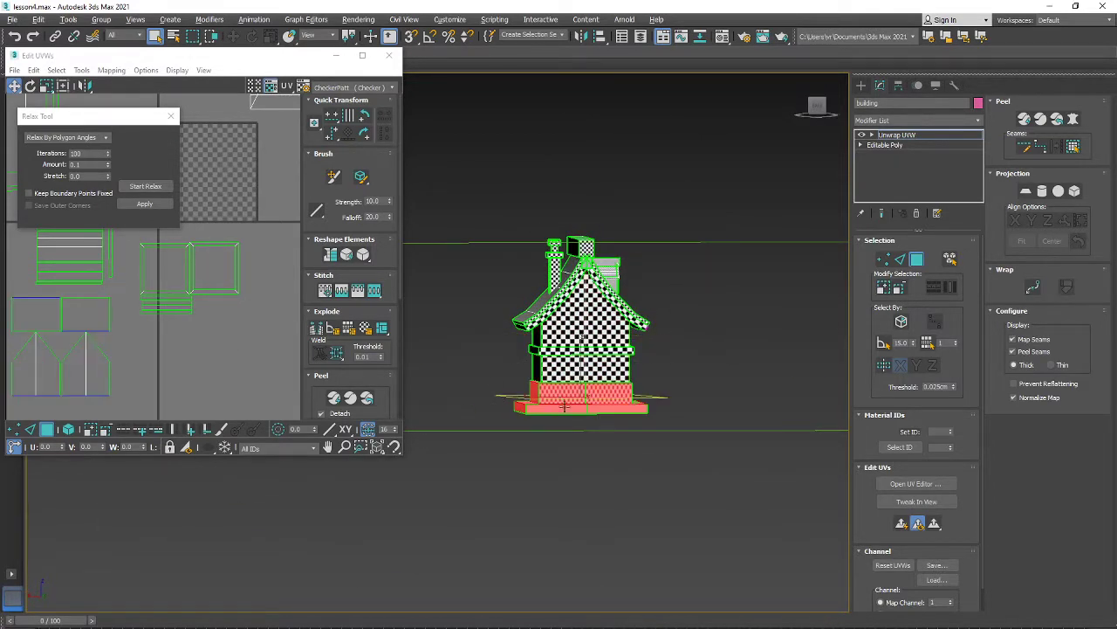
- Apply Flatten Mapping to the selected plinth and base slab polygons
{"action": "scroll", "coordinate": [564, 406], "scroll_direction": "up", "scroll_amount": 10}
{"action": "middle_click_drag", "start_coordinate": [541, 398], "coordinate": [637, 379], "text": "alt"}
{"action": "left_click", "coordinate": [112, 69]}
{"action": "left_click", "coordinate": [142, 85]}
{"action": "left_click", "coordinate": [150, 122]}
{"action": "scroll", "coordinate": [564, 384], "scroll_direction": "down", "scroll_amount": 6}
{"action": "scroll", "coordinate": [572, 409], "scroll_direction": "up", "scroll_amount": 9}
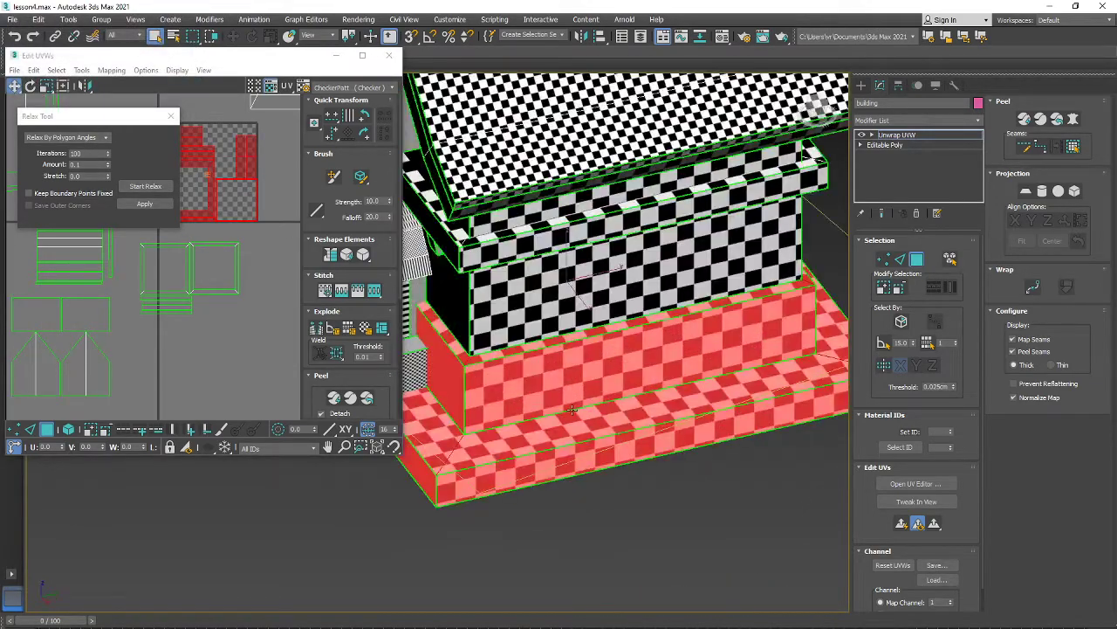
- Move the flattened plinth and base shells out of the checker tile to the empty area below the other shells
{"action": "middle_click_drag", "start_coordinate": [572, 409], "coordinate": [668, 426], "text": "alt"}
{"action": "scroll", "coordinate": [79, 275], "scroll_direction": "down", "scroll_amount": 5}
{"action": "middle_click_drag", "start_coordinate": [119, 242], "coordinate": [187, 306]}
{"action": "scroll", "coordinate": [192, 312], "scroll_direction": "up", "scroll_amount": 4}
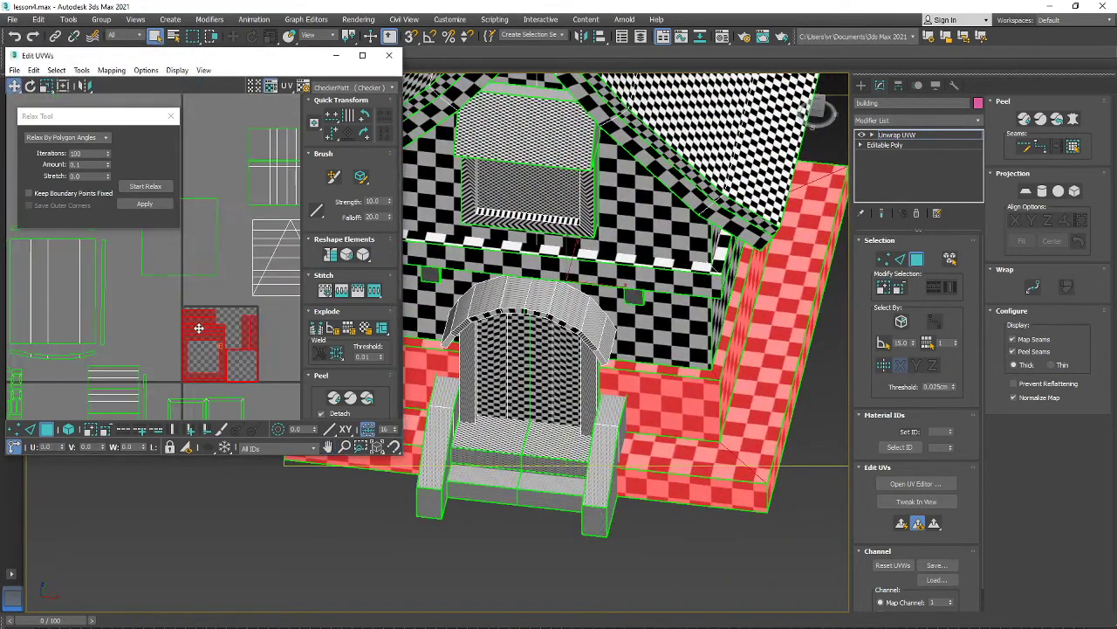
{"action": "left_click_drag", "start_coordinate": [143, 234], "coordinate": [142, 232]}
{"action": "key", "text": "ctrl+z"}
{"action": "scroll", "coordinate": [202, 322], "scroll_direction": "down", "scroll_amount": 2}
{"action": "middle_click_drag", "start_coordinate": [202, 322], "coordinate": [185, 329]}
{"action": "scroll", "coordinate": [185, 329], "scroll_direction": "up", "scroll_amount": 1}
{"action": "left_click_drag", "start_coordinate": [187, 330], "coordinate": [142, 321]}
{"action": "scroll", "coordinate": [142, 321], "scroll_direction": "down", "scroll_amount": 2}
{"action": "middle_click_drag", "start_coordinate": [142, 321], "coordinate": [201, 292]}
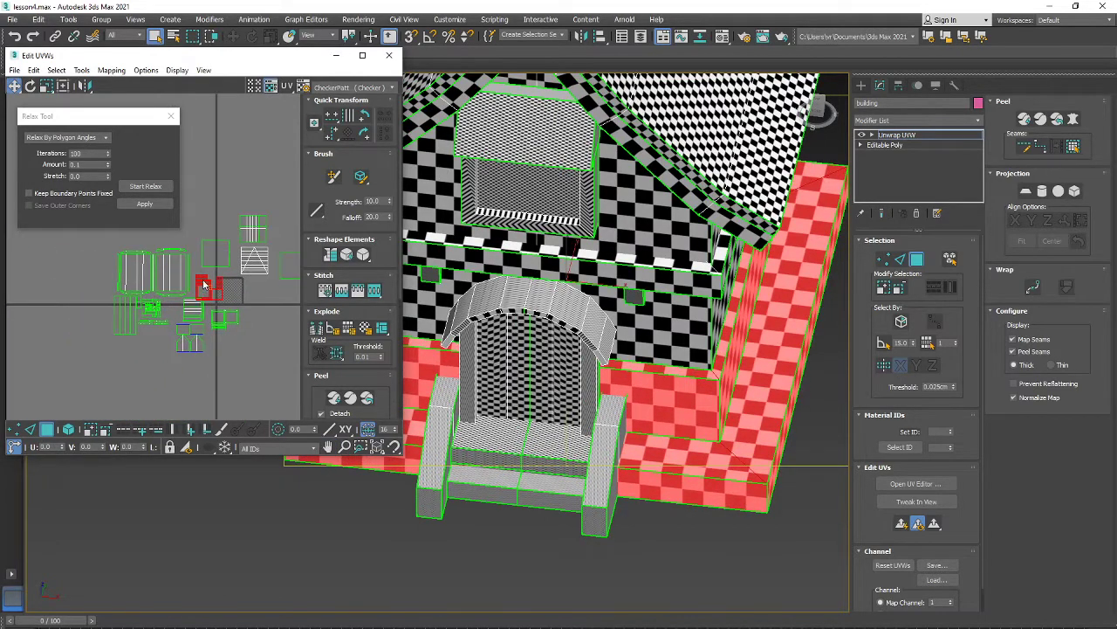
{"action": "left_click_drag", "start_coordinate": [204, 283], "coordinate": [150, 357]}
- Enable selecting by element and select the whole arched roof over the entrance
{"action": "middle_click_drag", "start_coordinate": [611, 289], "coordinate": [511, 289], "text": "alt"}
{"action": "left_click", "coordinate": [678, 299]}
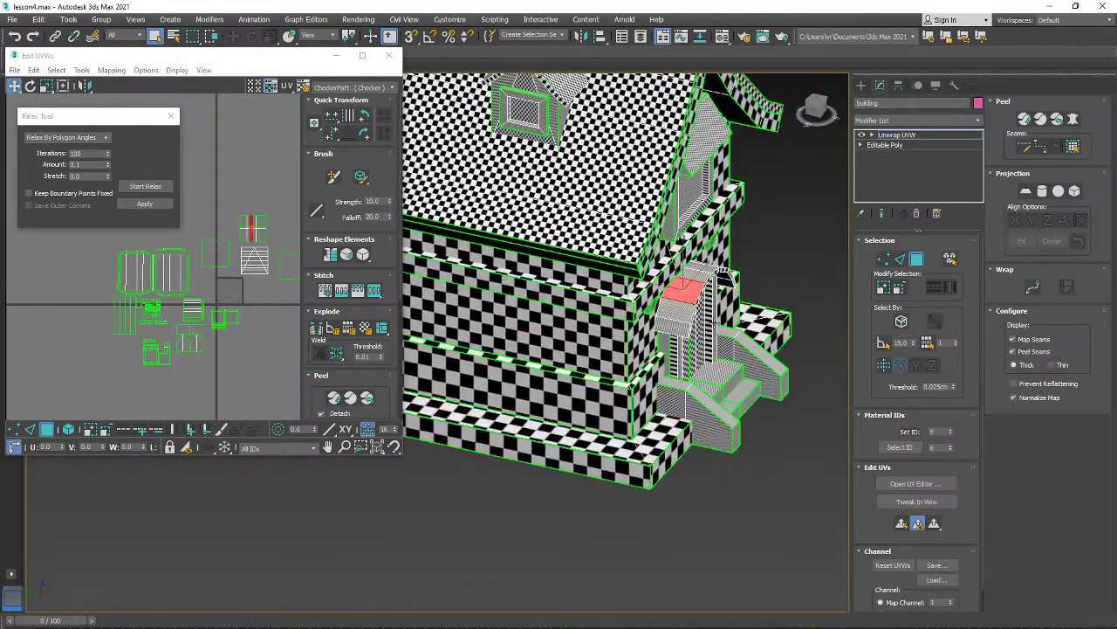
{"action": "middle_click_drag", "start_coordinate": [677, 299], "coordinate": [608, 299], "text": "alt"}
{"action": "left_click", "coordinate": [950, 259]}
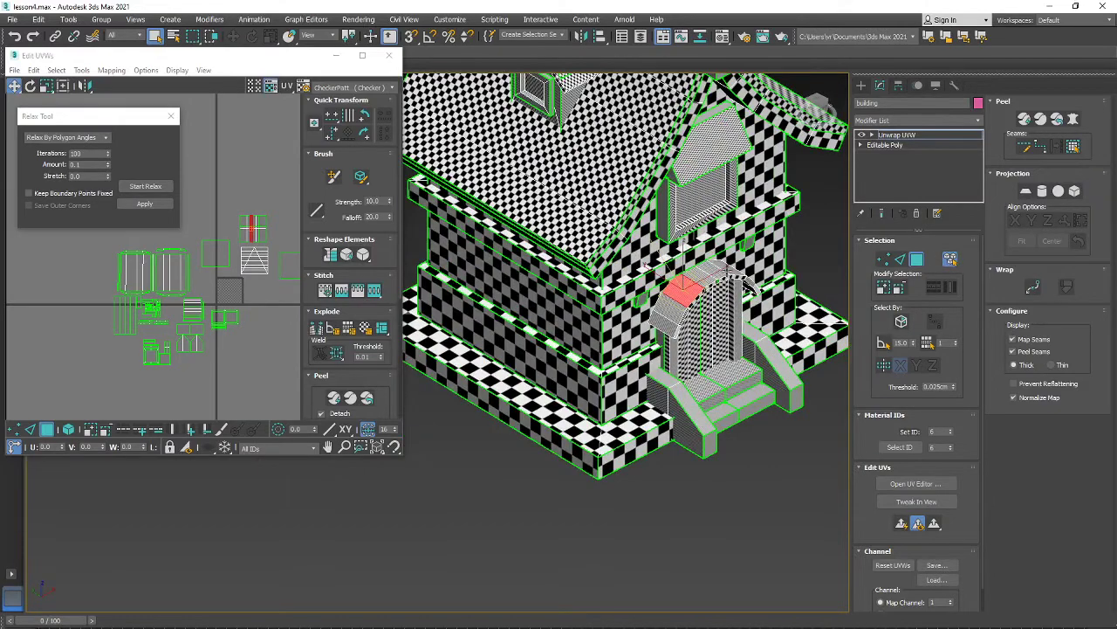
{"action": "left_click", "coordinate": [714, 288]}
{"action": "scroll", "coordinate": [714, 288], "scroll_direction": "up", "scroll_amount": 5}
{"action": "middle_click_drag", "start_coordinate": [714, 288], "coordinate": [674, 302]}
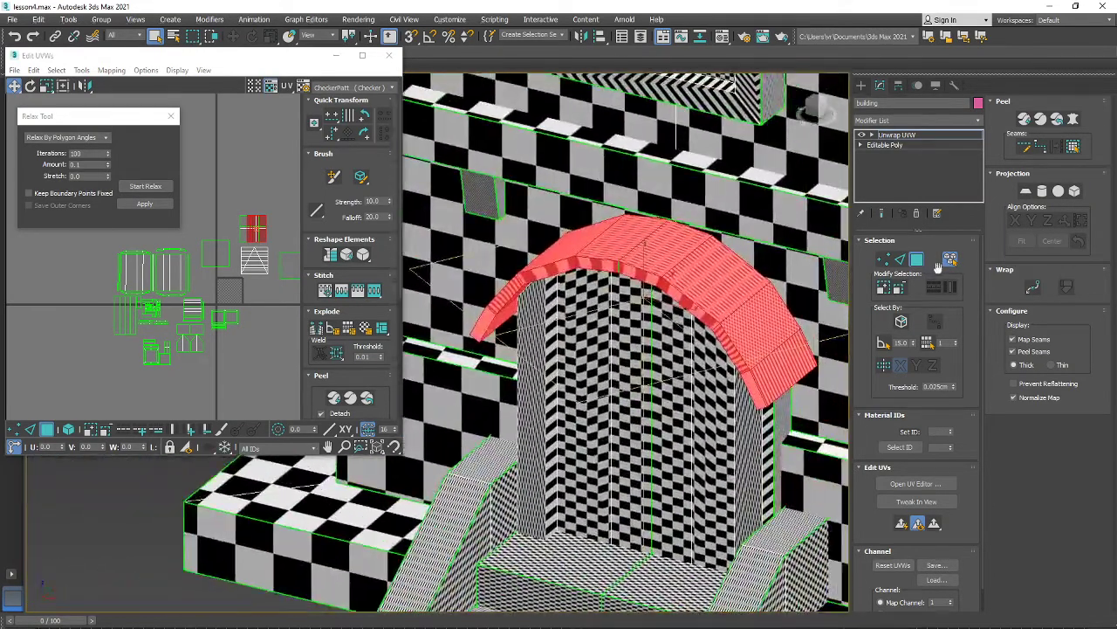
- Apply Flatten Mapping to the selected arched entrance roof
{"action": "left_click", "coordinate": [111, 70]}
{"action": "left_click", "coordinate": [131, 80]}
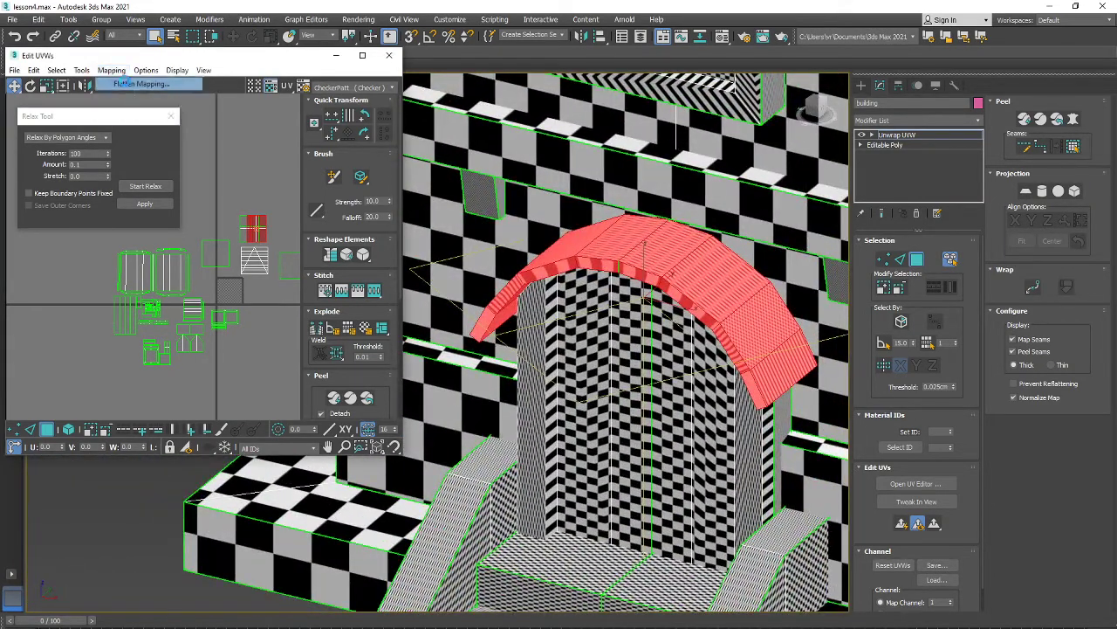
{"action": "middle_click_drag", "start_coordinate": [648, 294], "coordinate": [681, 306], "text": "alt"}
{"action": "scroll", "coordinate": [243, 287], "scroll_direction": "up", "scroll_amount": 6}
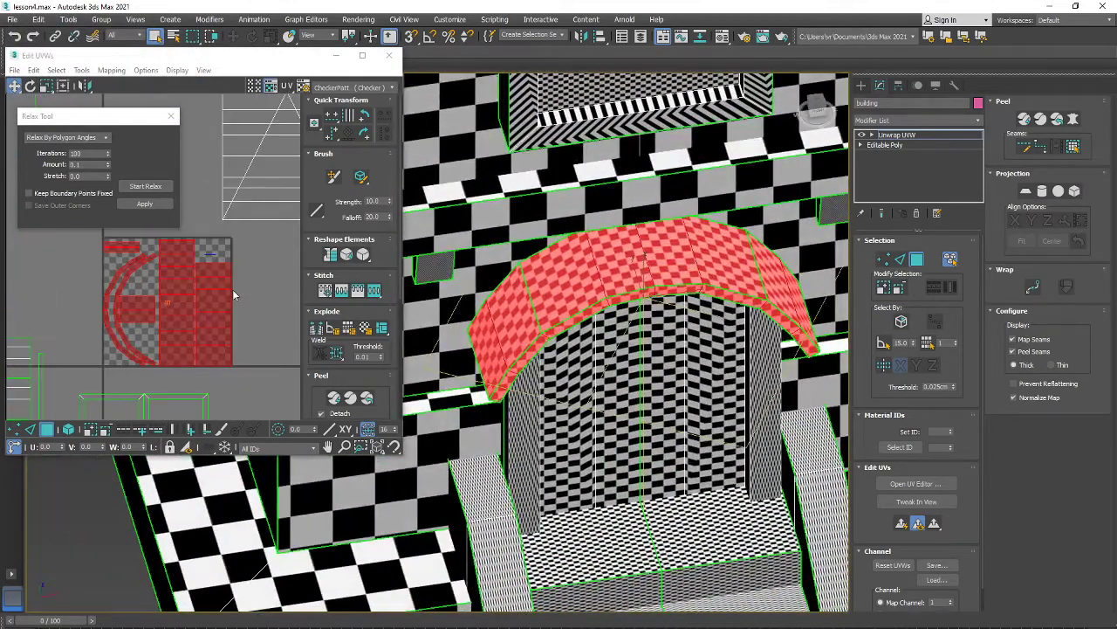
{"action": "middle_click_drag", "start_coordinate": [571, 369], "coordinate": [593, 357], "text": "alt"}
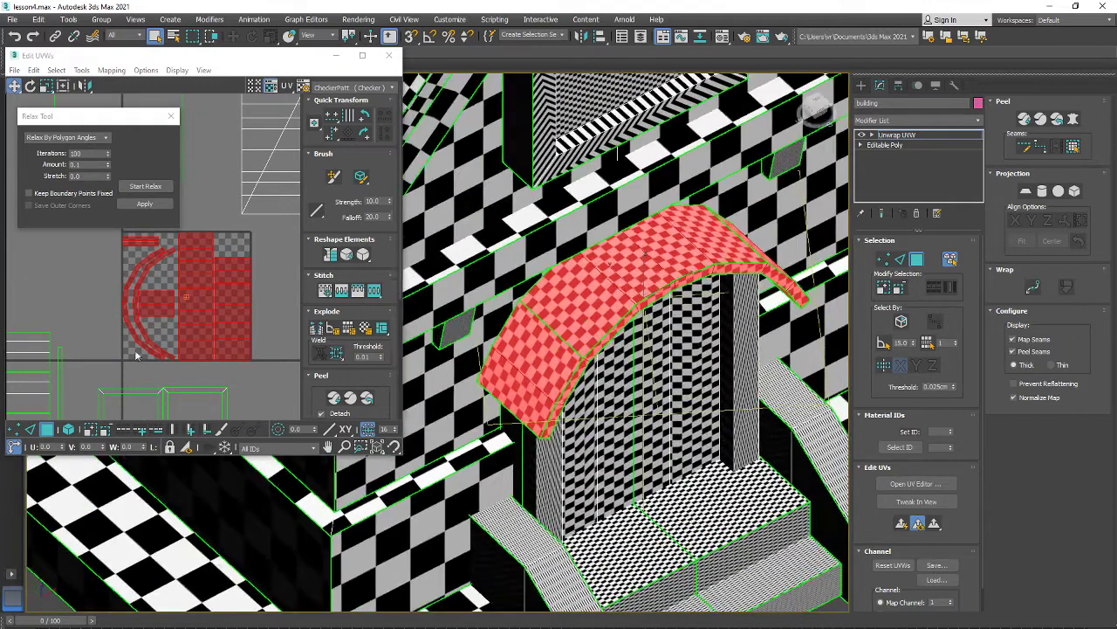
- Move the shell of the arched roof's upper middle surface out to the right side of the checker tile
{"action": "middle_click_drag", "start_coordinate": [193, 313], "coordinate": [174, 311]}
{"action": "left_click", "coordinate": [203, 332]}
{"action": "left_click_drag", "start_coordinate": [203, 331], "coordinate": [249, 332]}
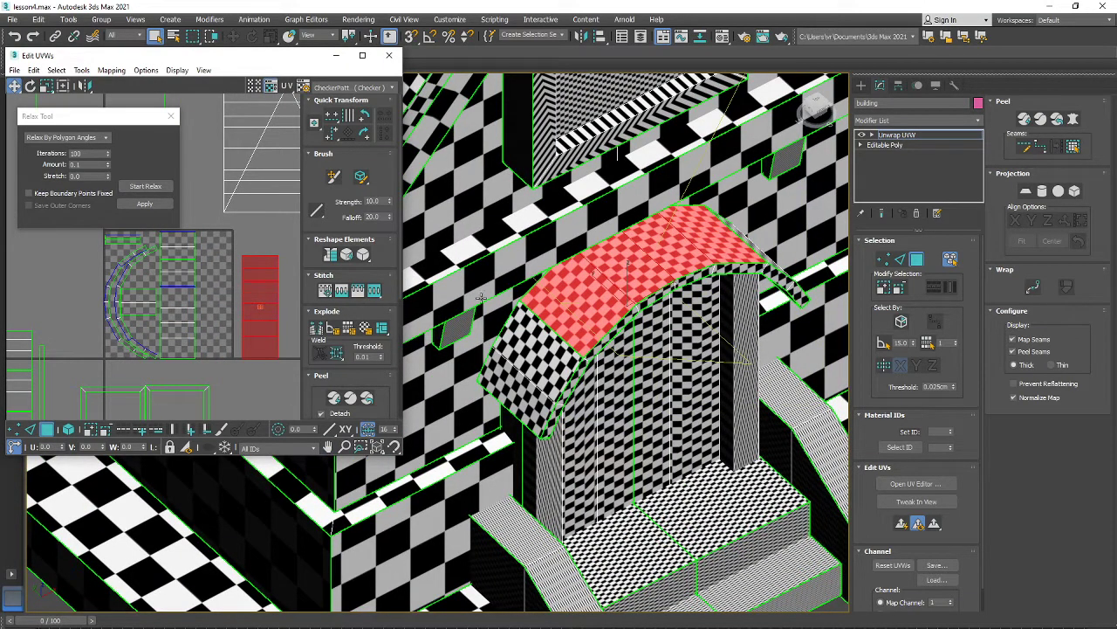
- Disable selecting by element, select the arched roof's top polygons at both ends, and move them to the right of the middle strip
{"action": "left_click", "coordinate": [538, 330], "text": "ctrl"}
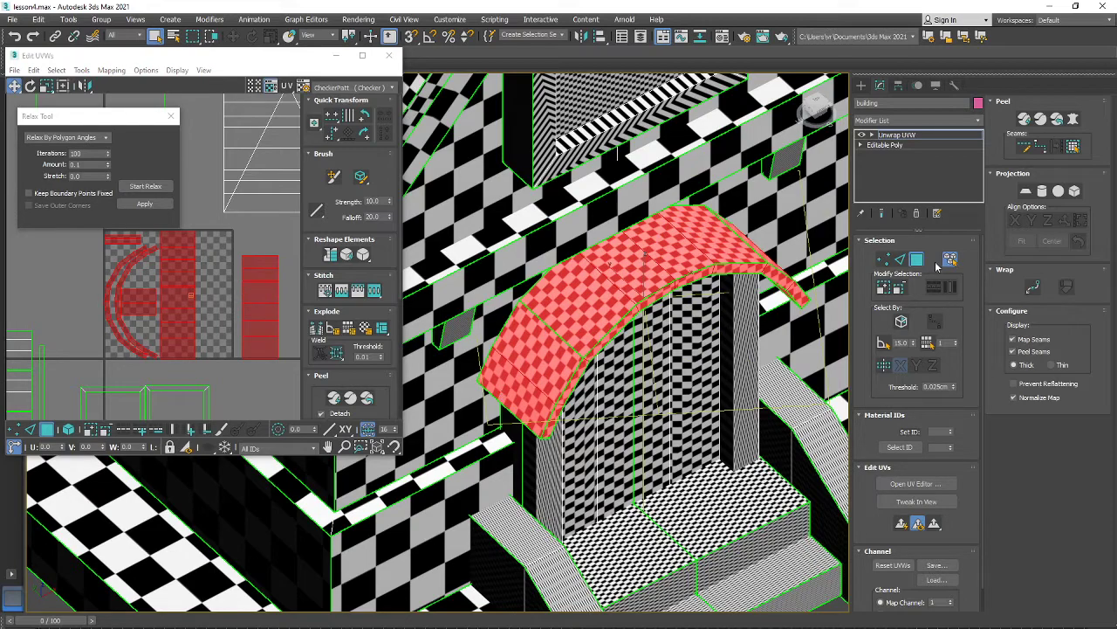
{"action": "left_click", "coordinate": [558, 368]}
{"action": "left_click", "coordinate": [524, 399], "text": "ctrl"}
{"action": "middle_click_drag", "start_coordinate": [651, 375], "coordinate": [543, 356], "text": "alt"}
{"action": "left_click", "coordinate": [668, 414], "text": "ctrl"}
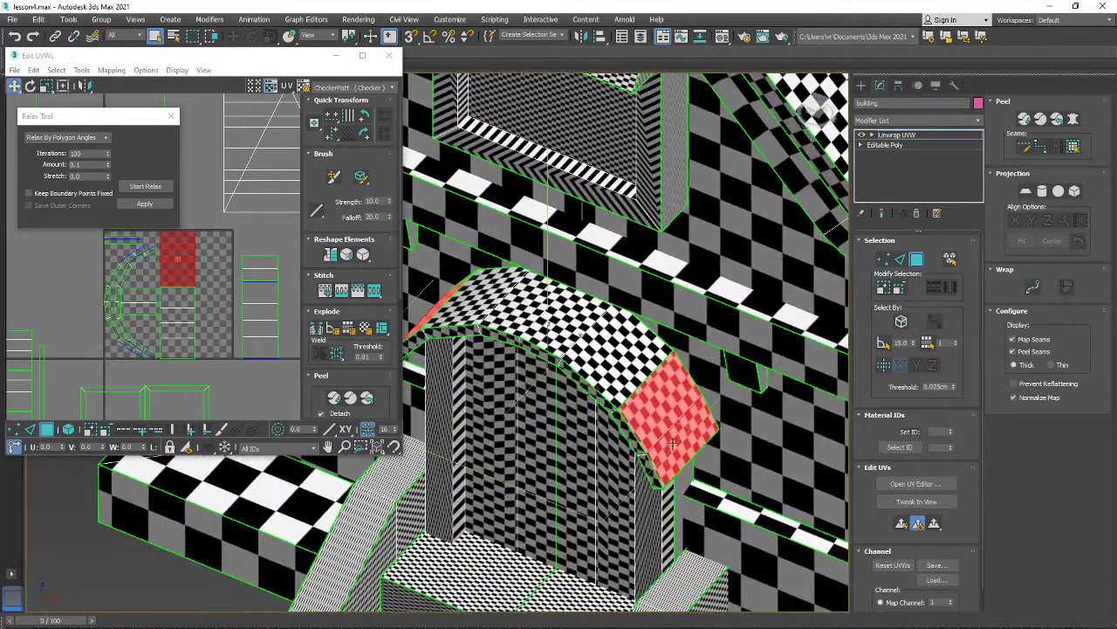
{"action": "middle_click_drag", "start_coordinate": [186, 261], "coordinate": [157, 262]}
{"action": "left_click_drag", "start_coordinate": [157, 261], "coordinate": [300, 288]}
{"action": "middle_click_drag", "start_coordinate": [264, 299], "coordinate": [220, 347]}
- Stitch the split in the arched roof's middle strip along its upper seam edge
{"action": "left_click", "coordinate": [174, 255]}
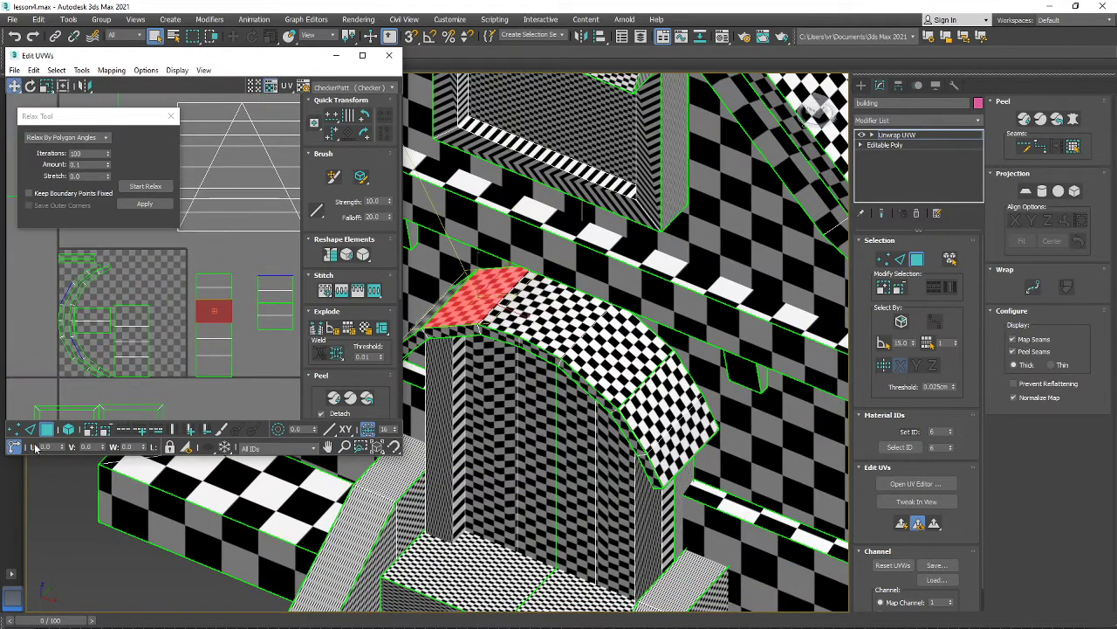
{"action": "left_click", "coordinate": [207, 326]}
{"action": "scroll", "coordinate": [226, 299], "scroll_direction": "up", "scroll_amount": 3}
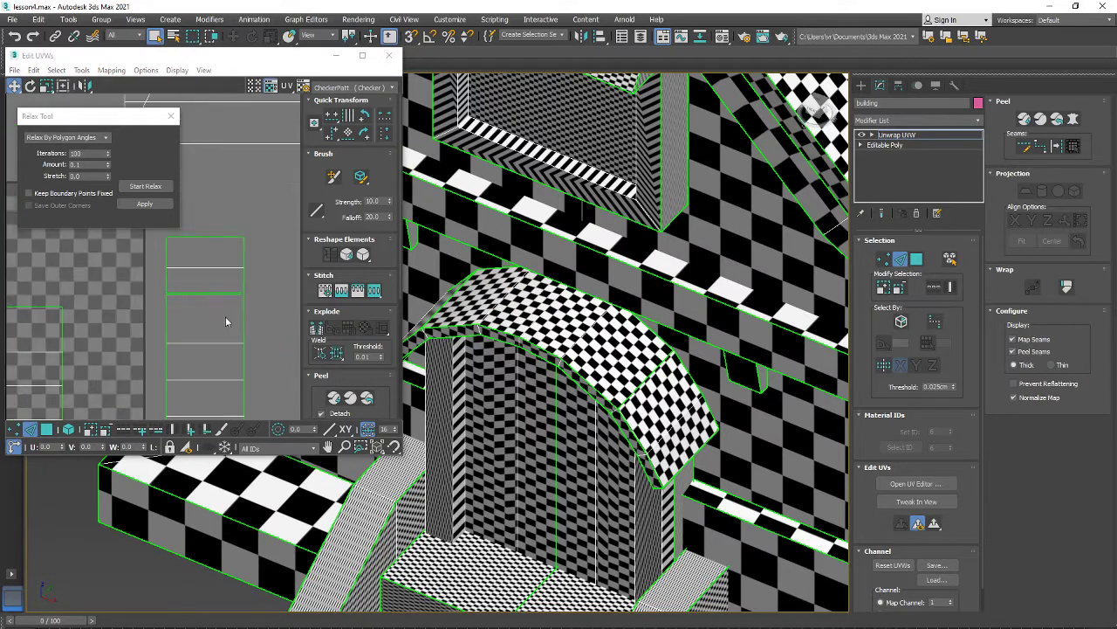
{"action": "scroll", "coordinate": [191, 264], "scroll_direction": "down", "scroll_amount": 3}
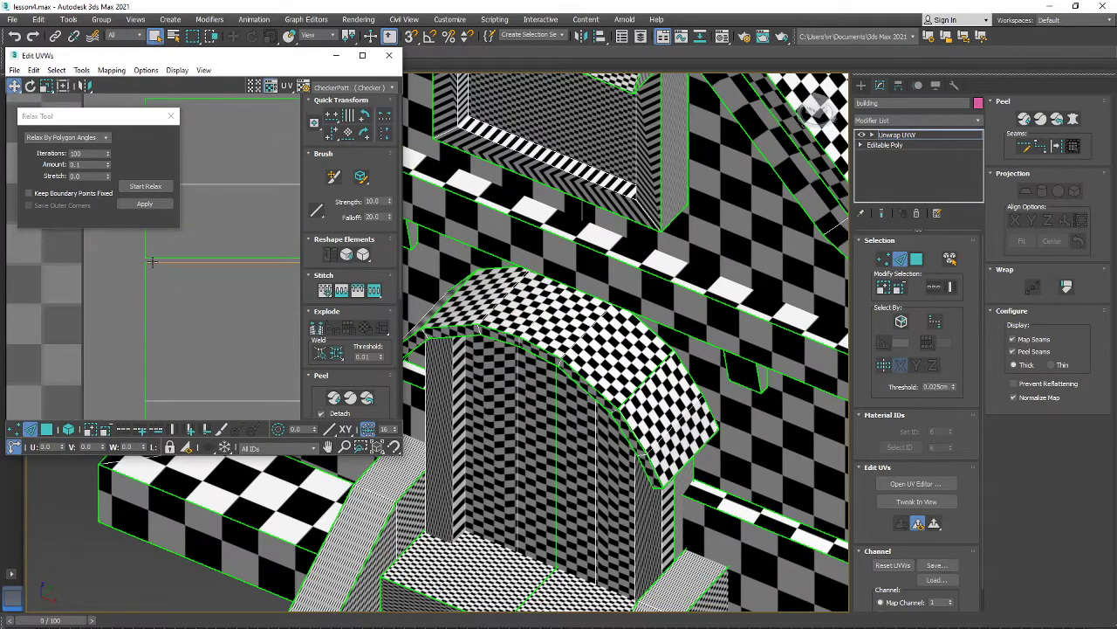
{"action": "scroll", "coordinate": [152, 297], "scroll_direction": "up", "scroll_amount": 5}
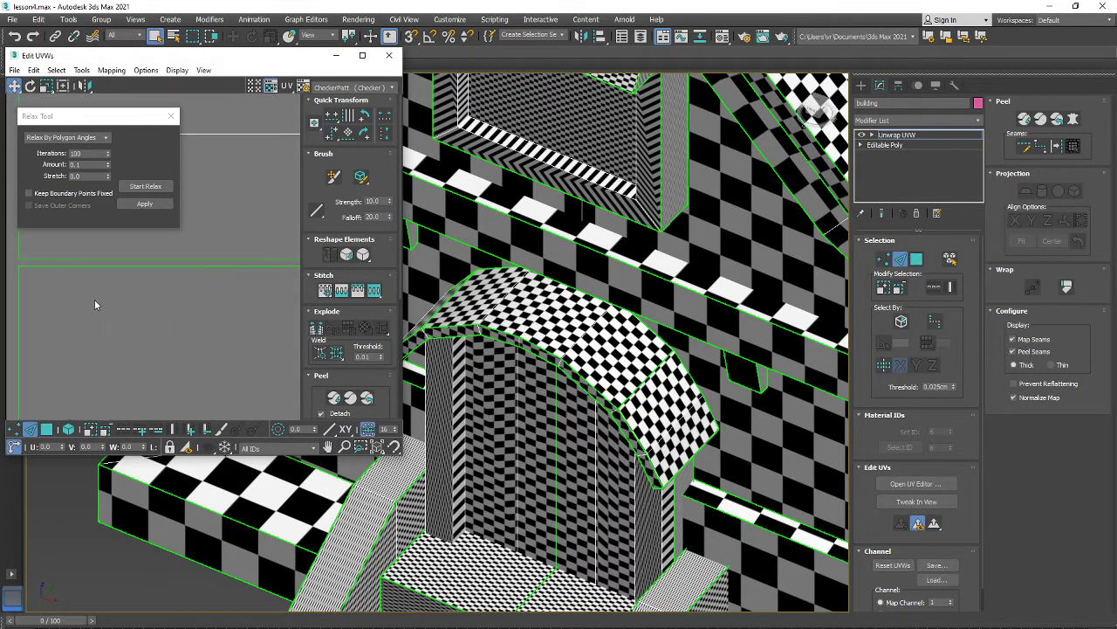
{"action": "scroll", "coordinate": [134, 321], "scroll_direction": "down", "scroll_amount": 3}
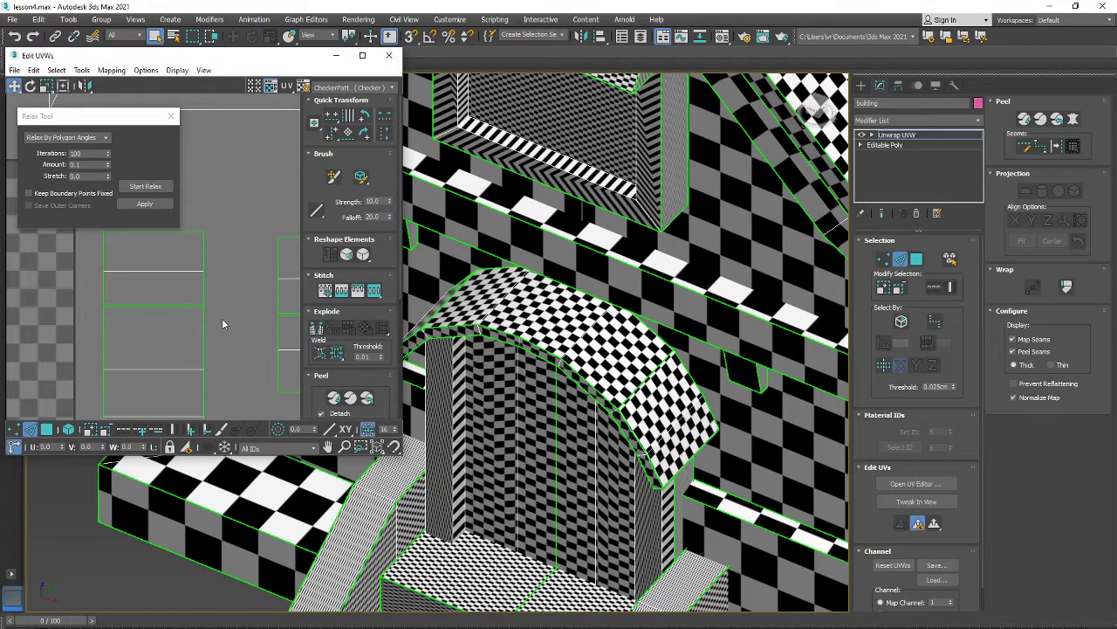
{"action": "left_click", "coordinate": [149, 306]}
{"action": "scroll", "coordinate": [161, 306], "scroll_direction": "down", "scroll_amount": 3}
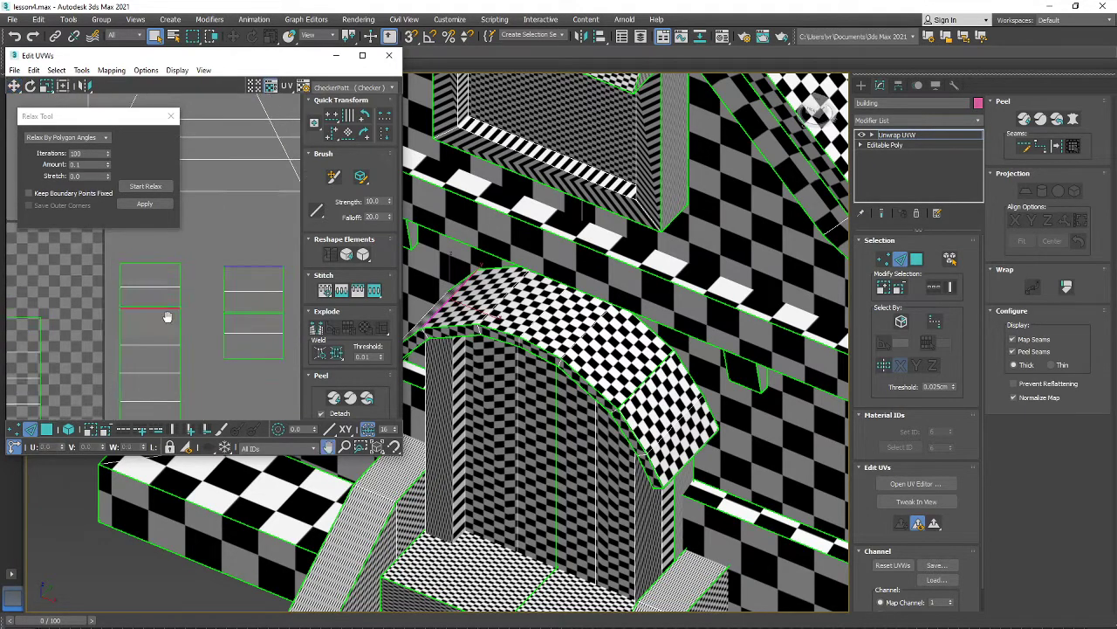
{"action": "left_click", "coordinate": [373, 290]}
{"action": "scroll", "coordinate": [203, 316], "scroll_direction": "down", "scroll_amount": 3}
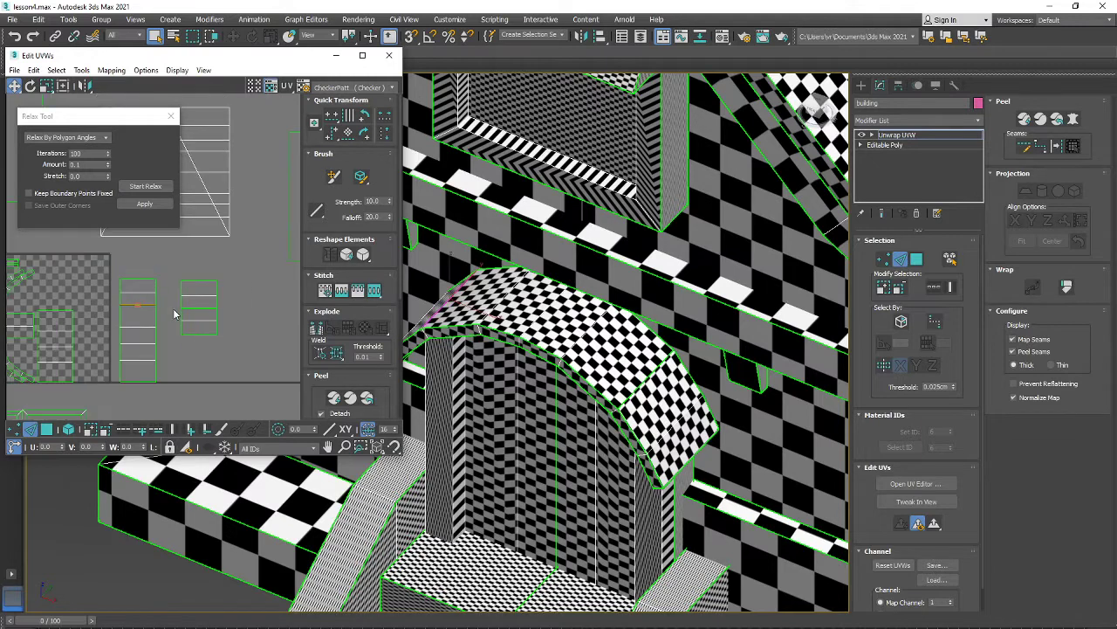
- Move the arched roof's middle strip shell down, clear of the pieces beside the checker tile
{"action": "left_click", "coordinate": [47, 429]}
{"action": "left_click", "coordinate": [136, 307]}
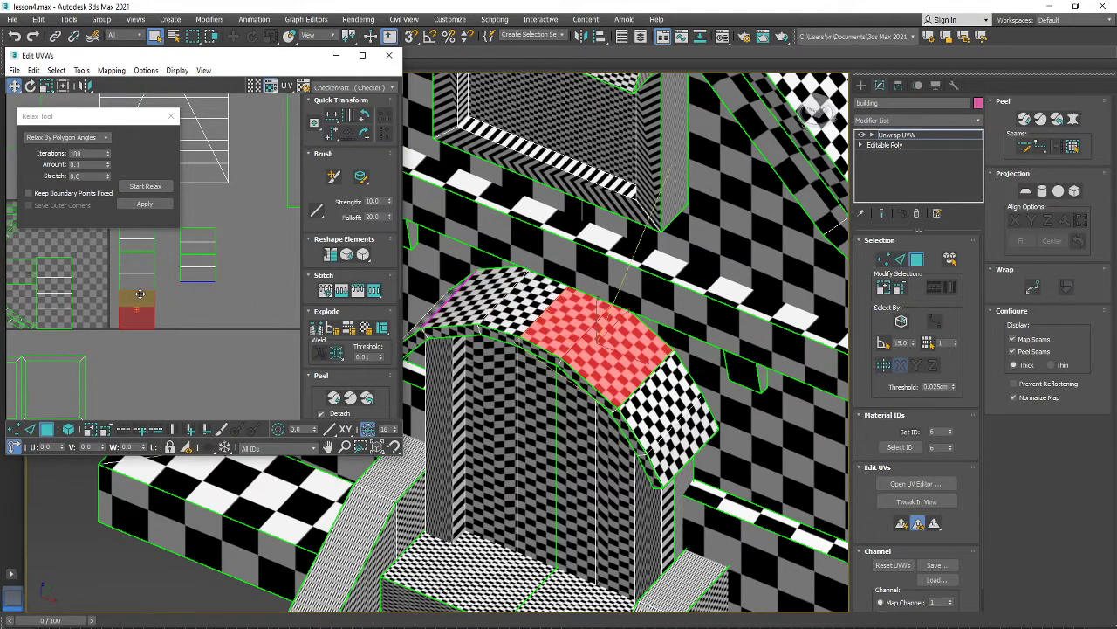
{"action": "left_click_drag", "start_coordinate": [173, 367], "coordinate": [178, 342]}
{"action": "scroll", "coordinate": [186, 294], "scroll_direction": "up", "scroll_amount": 2}
- Move the two-polygon shell of the arched roof's right end down beside the middle strip
{"action": "left_click", "coordinate": [218, 269]}
{"action": "scroll", "coordinate": [201, 280], "scroll_direction": "down", "scroll_amount": 2}
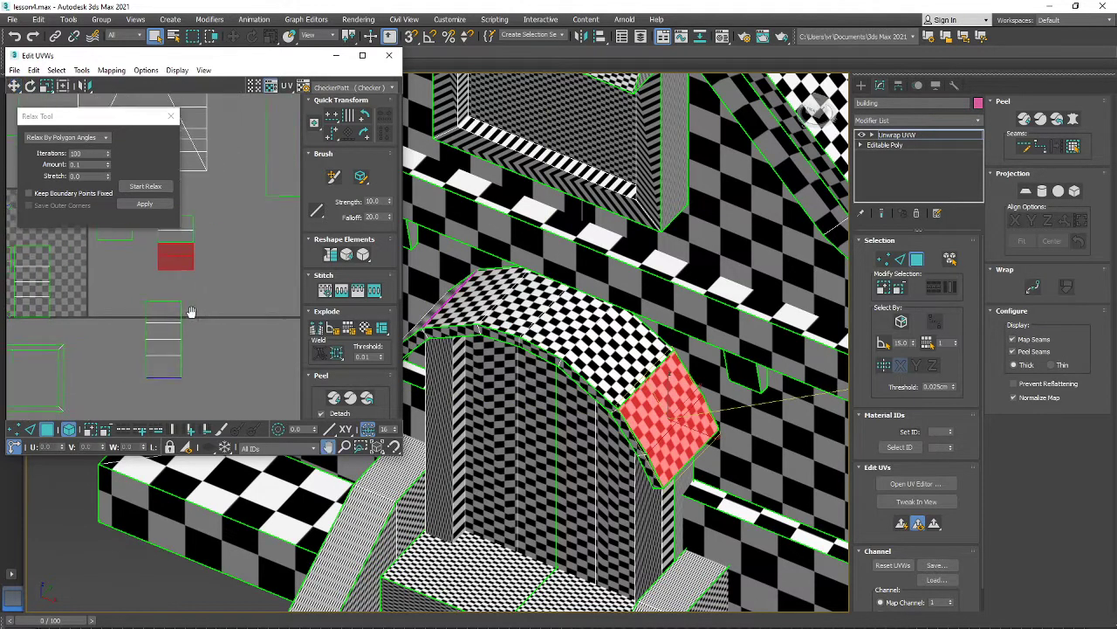
{"action": "left_click_drag", "start_coordinate": [185, 266], "coordinate": [235, 368]}
{"action": "middle_click_drag", "start_coordinate": [196, 379], "coordinate": [217, 336]}
{"action": "scroll", "coordinate": [219, 304], "scroll_direction": "up", "scroll_amount": 1}
{"action": "middle_click_drag", "start_coordinate": [127, 314], "coordinate": [144, 350]}
{"action": "scroll", "coordinate": [205, 301], "scroll_direction": "down", "scroll_amount": 1}
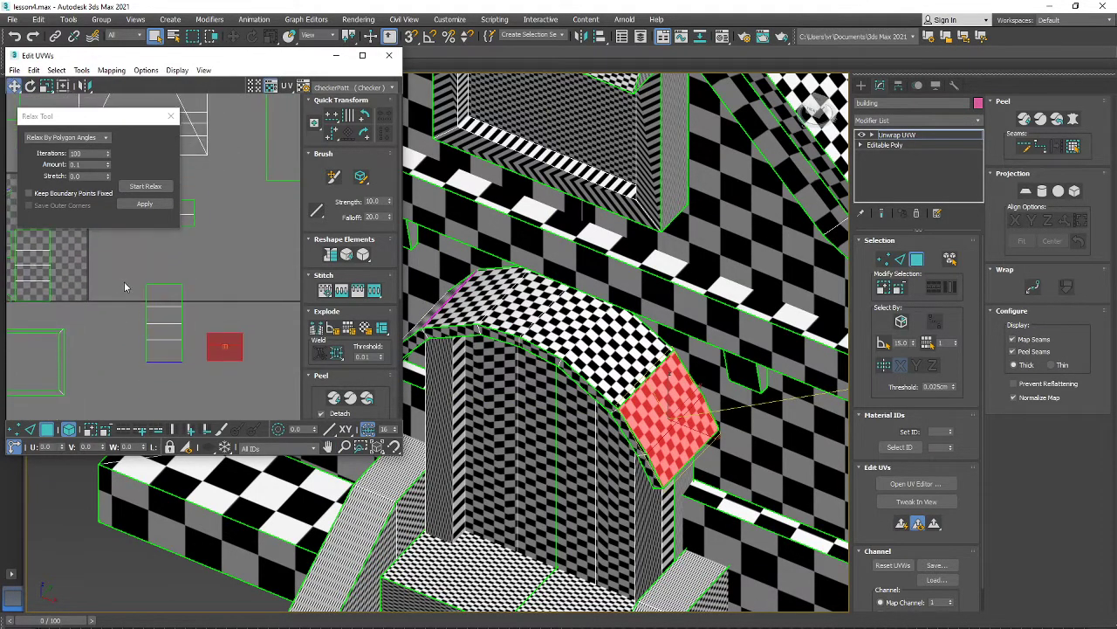
- Check on the model which parts of the arched roof the middle strip and the small end shell cover
{"action": "left_click", "coordinate": [164, 323]}
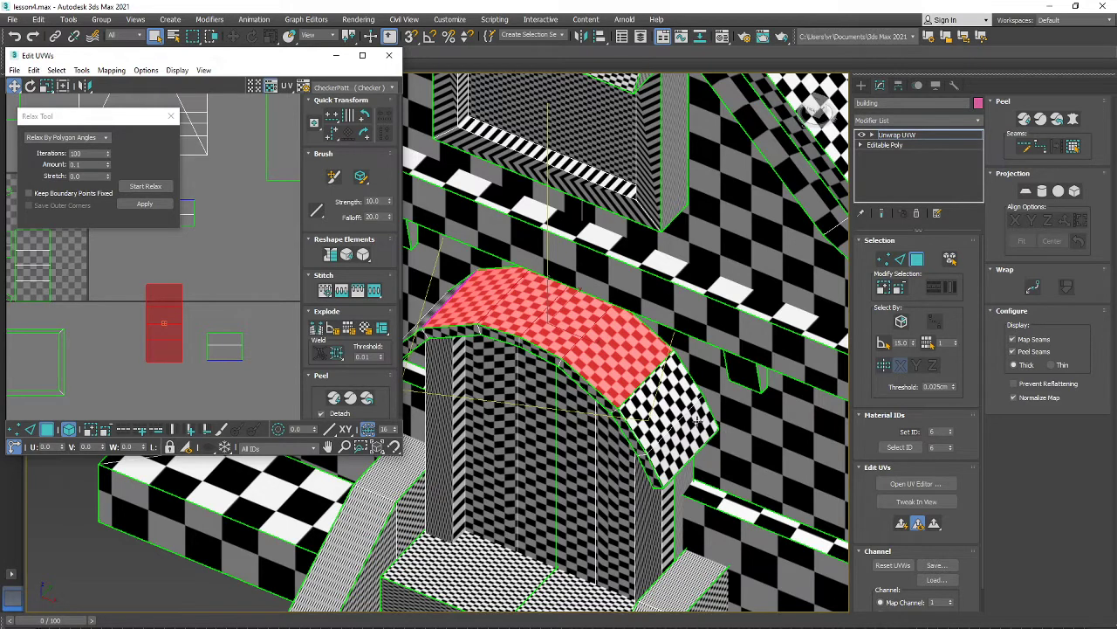
{"action": "middle_click_drag", "start_coordinate": [106, 386], "coordinate": [120, 393]}
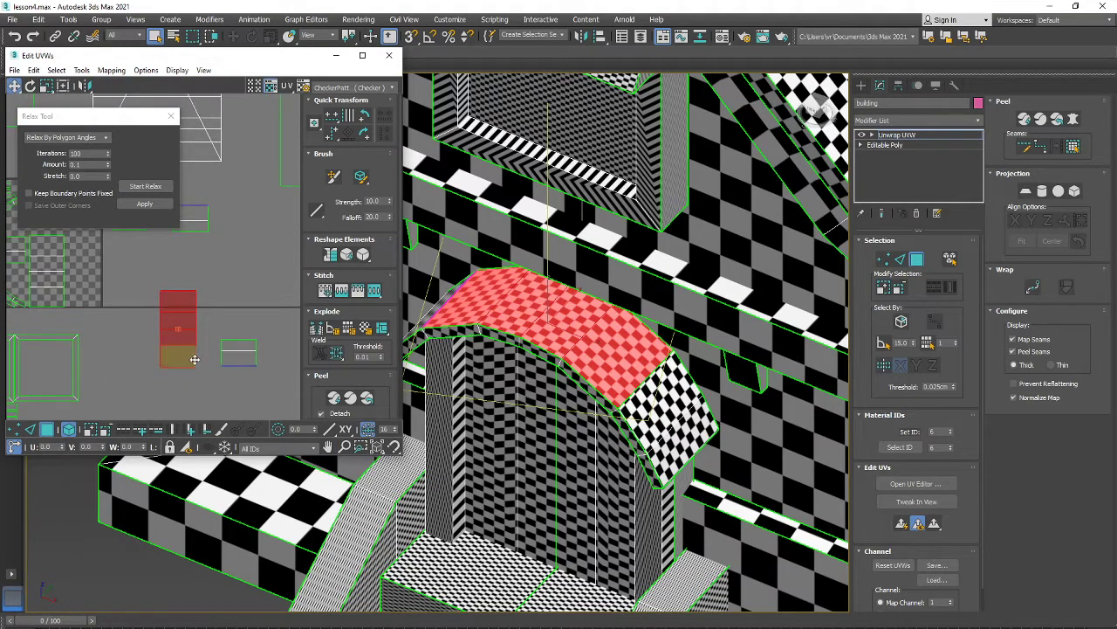
{"action": "left_click", "coordinate": [240, 358]}
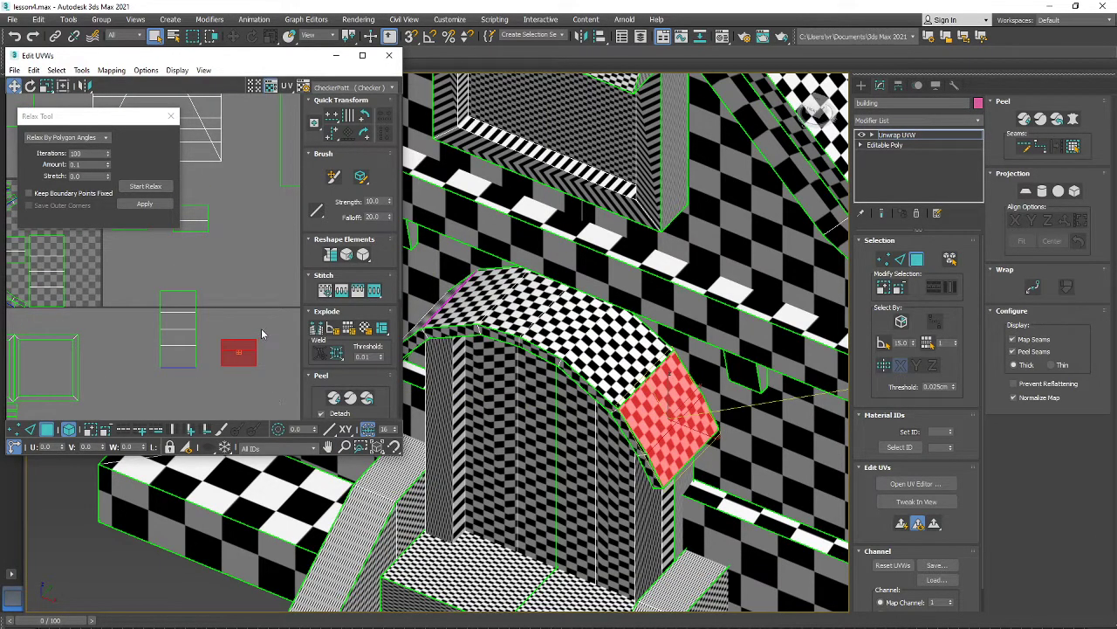
{"action": "scroll", "coordinate": [235, 349], "scroll_direction": "up", "scroll_amount": 3}
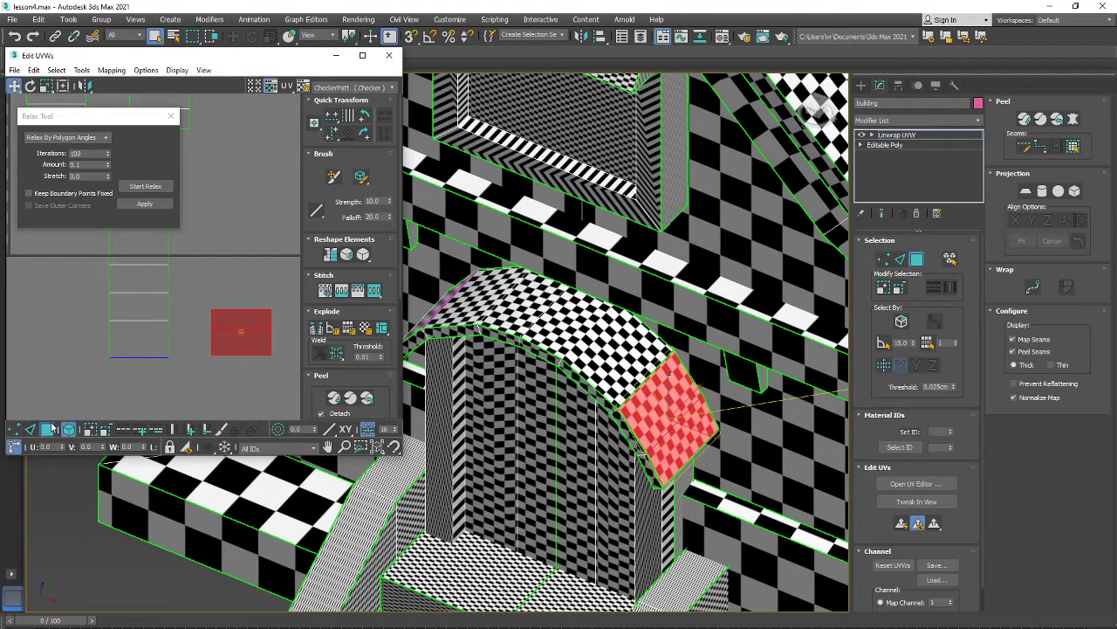
{"action": "left_click", "coordinate": [235, 399]}
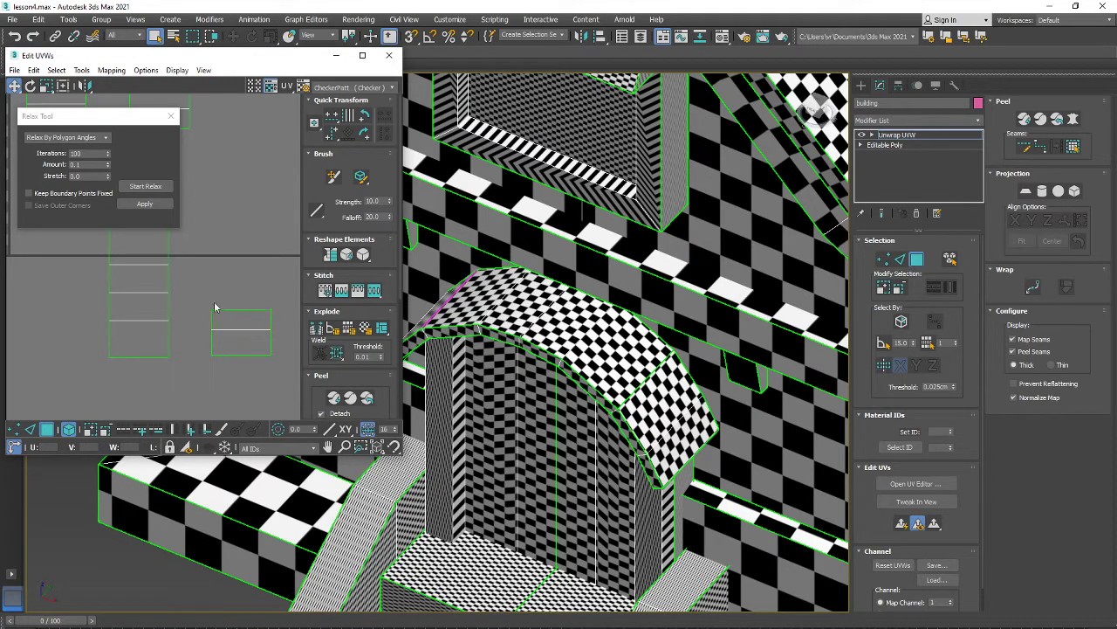
- Check the small end shell's edges individually to identify the seam it shares with the middle strip
{"action": "left_click", "coordinate": [31, 433]}
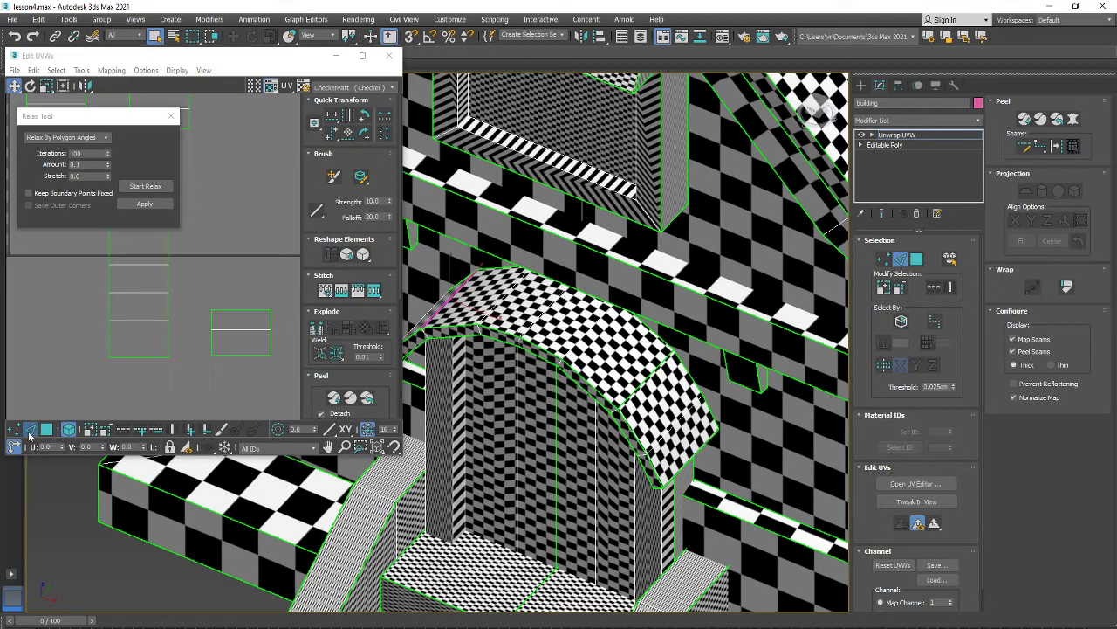
{"action": "left_click", "coordinate": [243, 337]}
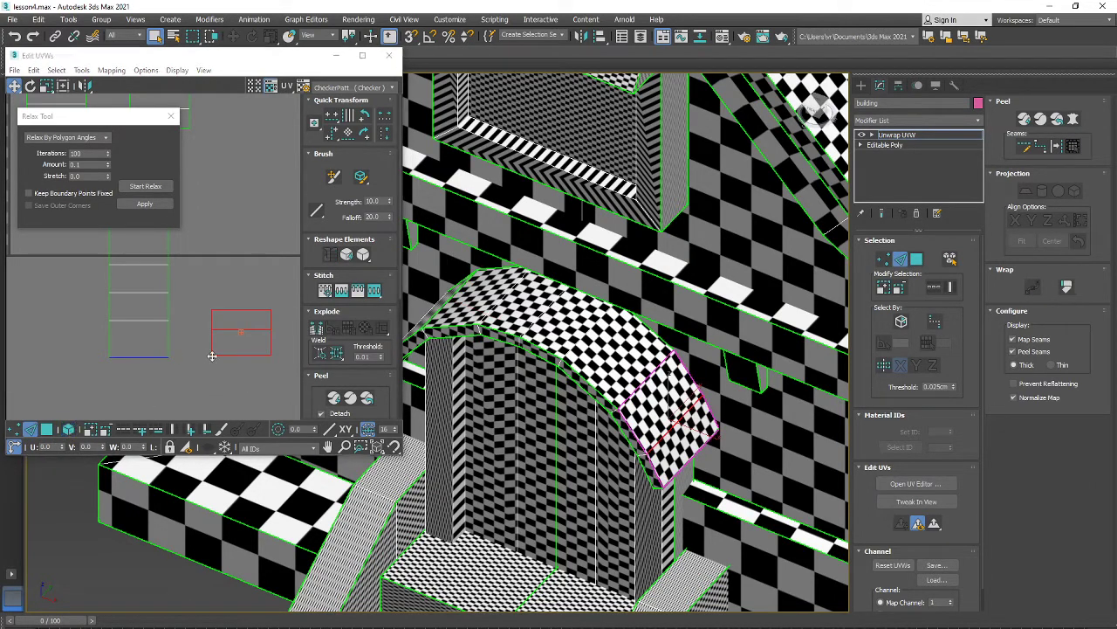
{"action": "left_click", "coordinate": [245, 338]}
{"action": "left_click", "coordinate": [244, 310]}
{"action": "left_click", "coordinate": [225, 328]}
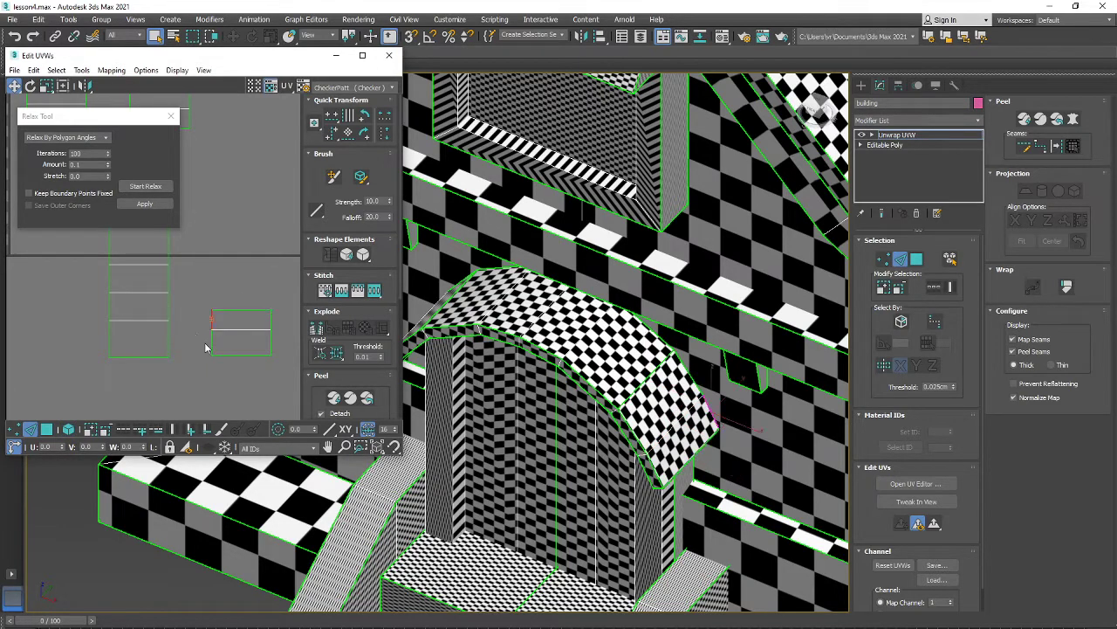
{"action": "left_click", "coordinate": [211, 344]}
{"action": "left_click", "coordinate": [273, 337]}
{"action": "left_click", "coordinate": [273, 318]}
{"action": "left_click", "coordinate": [245, 355]}
{"action": "middle_click_drag", "start_coordinate": [200, 372], "coordinate": [173, 350]}
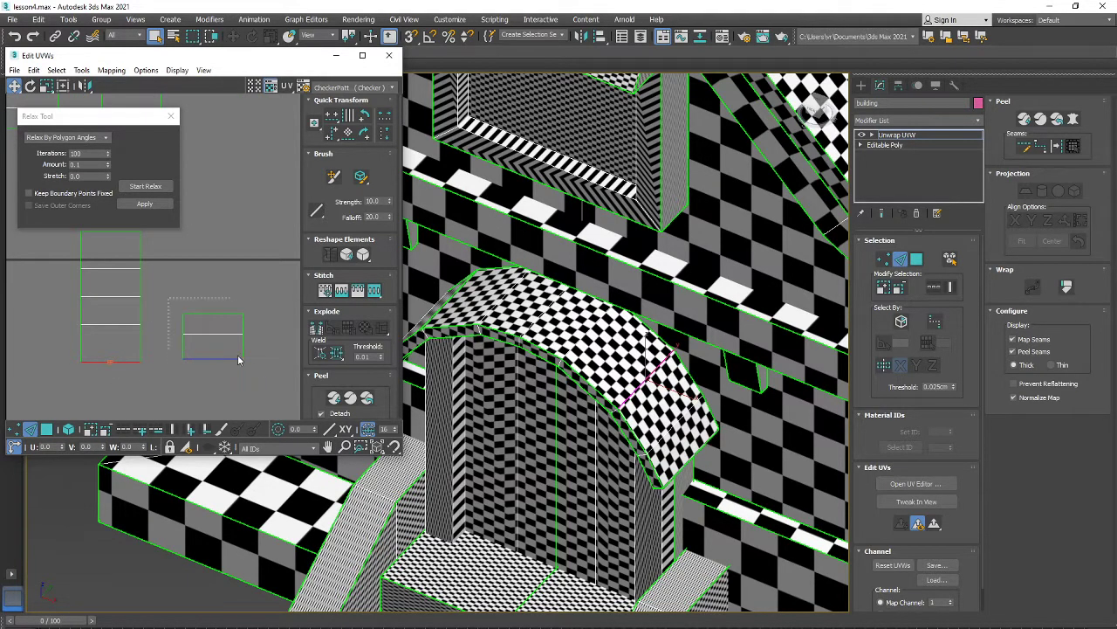
- Stitch the small end shell onto the middle strip along the strip's bottom edge
{"action": "left_click_drag", "start_coordinate": [238, 357], "coordinate": [249, 370]}
{"action": "left_click", "coordinate": [102, 359]}
{"action": "middle_click_drag", "start_coordinate": [112, 369], "coordinate": [183, 345]}
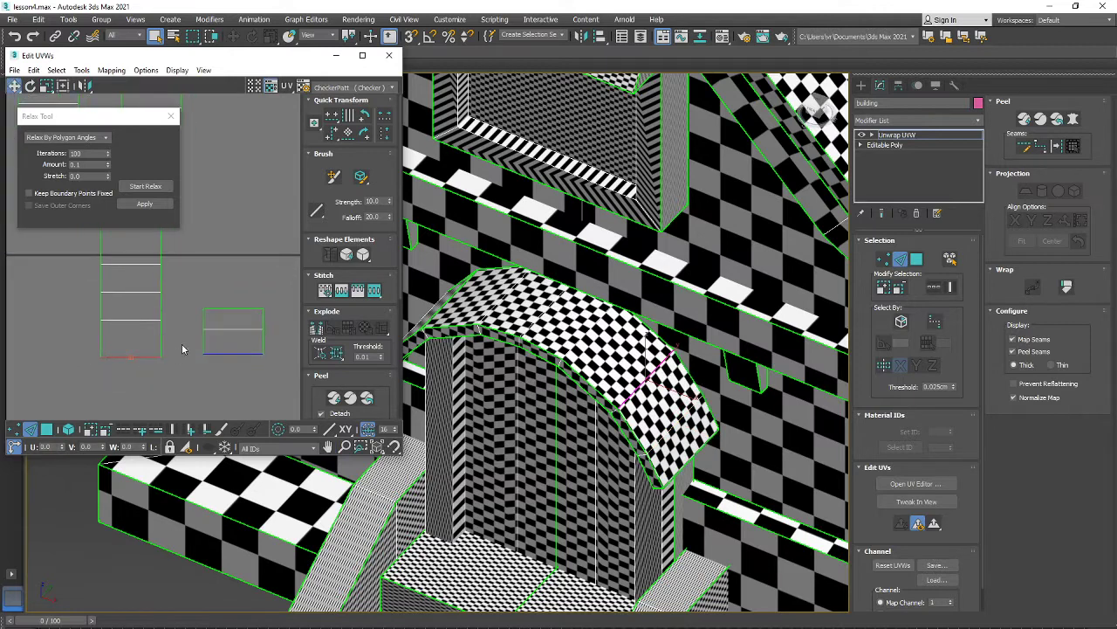
{"action": "left_click", "coordinate": [375, 291]}
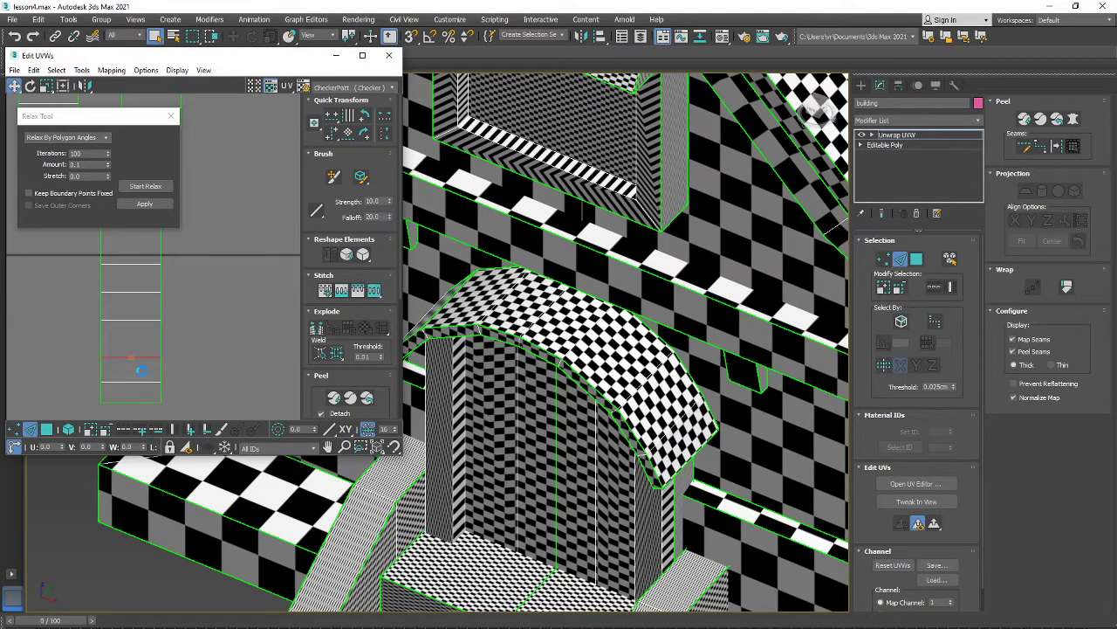
{"action": "scroll", "coordinate": [182, 338], "scroll_direction": "down", "scroll_amount": 4}
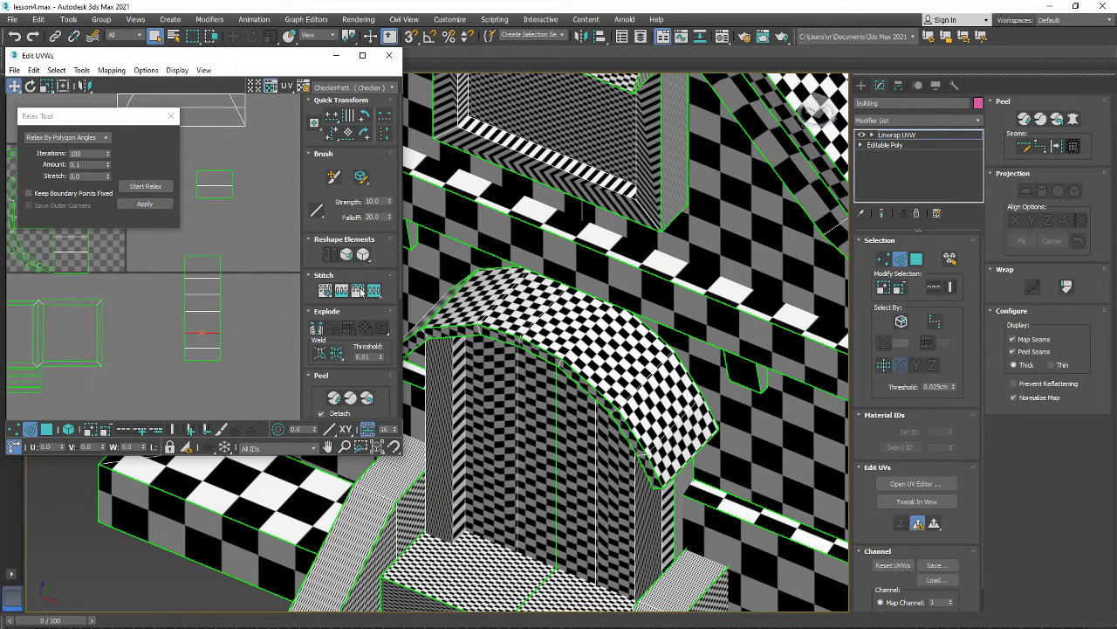
{"action": "scroll", "coordinate": [225, 352], "scroll_direction": "up", "scroll_amount": 2}
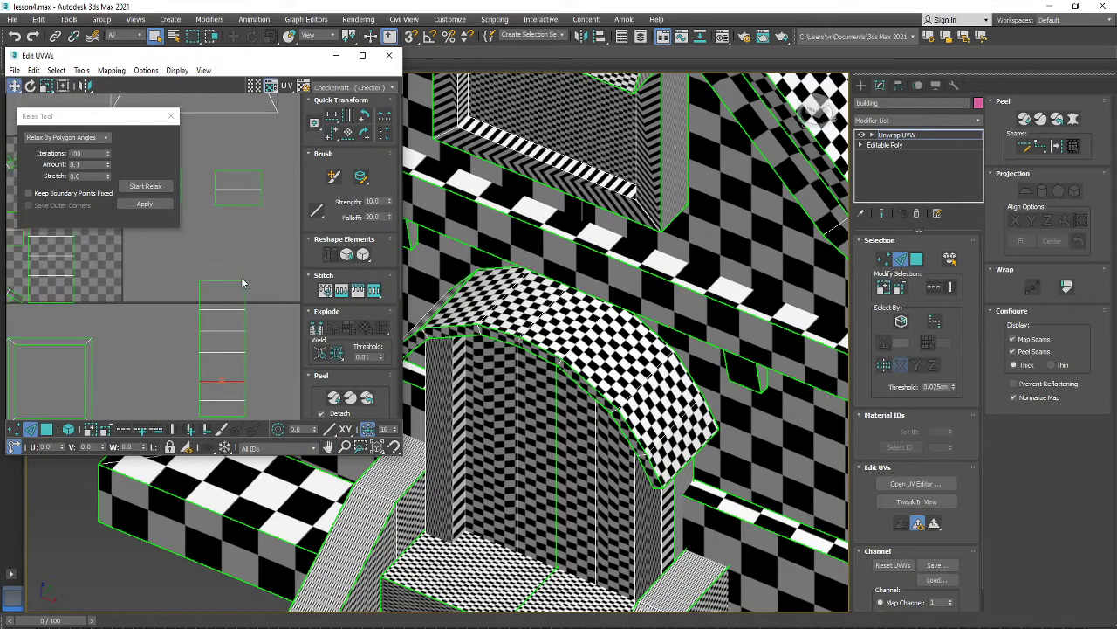
- Stitch the remaining small end shell onto the arched roof strip's top edge and check the joined strip on the model
{"action": "scroll", "coordinate": [228, 262], "scroll_direction": "up", "scroll_amount": 2}
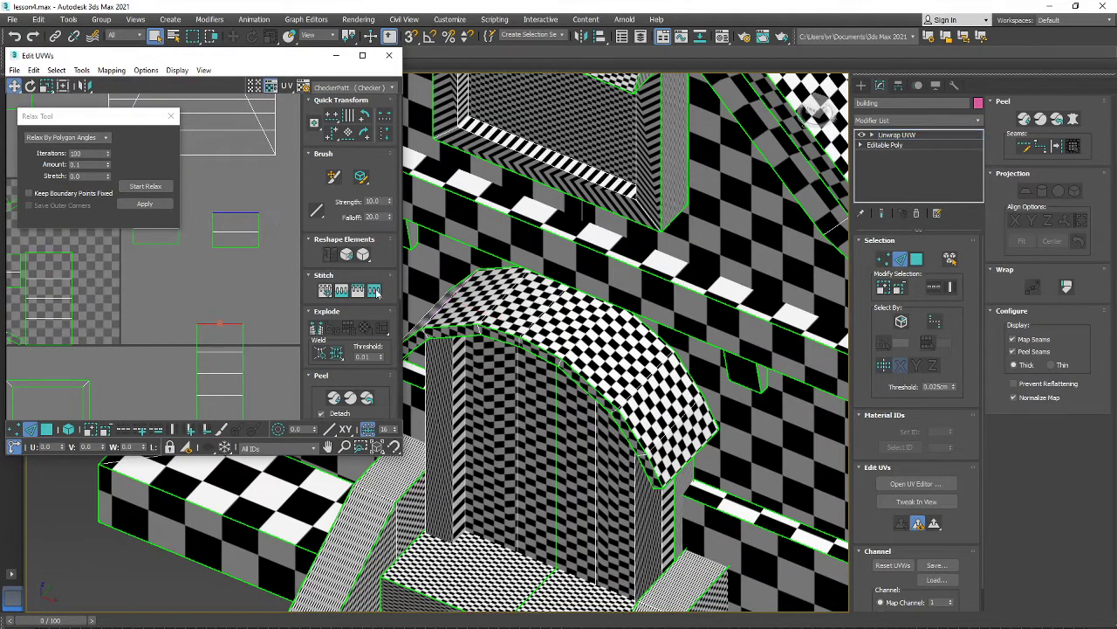
{"action": "scroll", "coordinate": [257, 312], "scroll_direction": "down", "scroll_amount": 3}
{"action": "left_click_drag", "start_coordinate": [214, 263], "coordinate": [257, 389]}
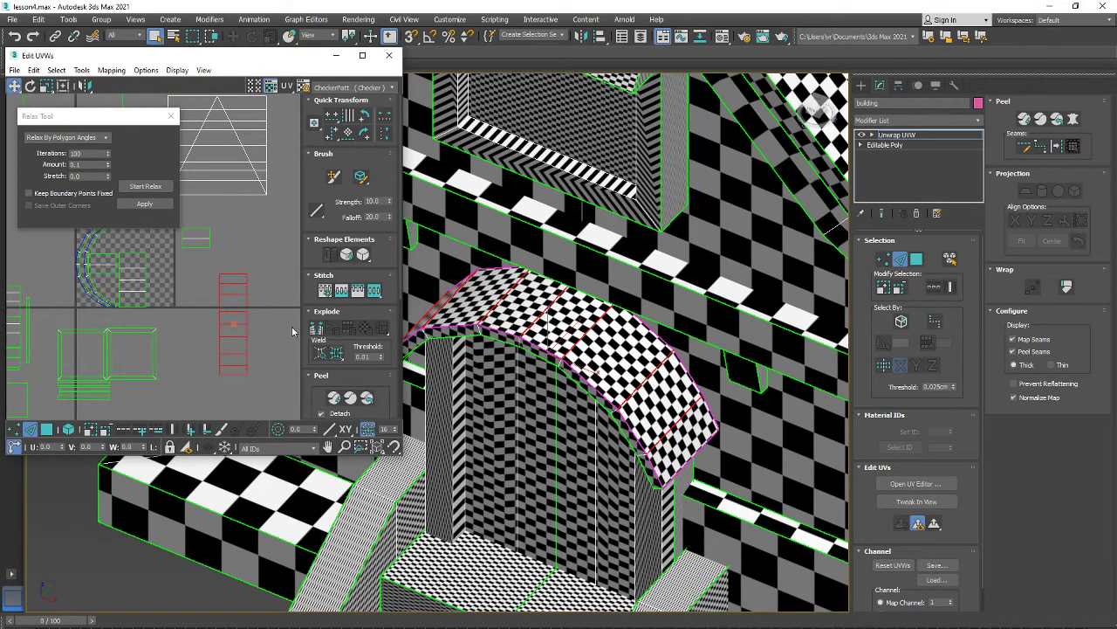
{"action": "left_click", "coordinate": [46, 429]}
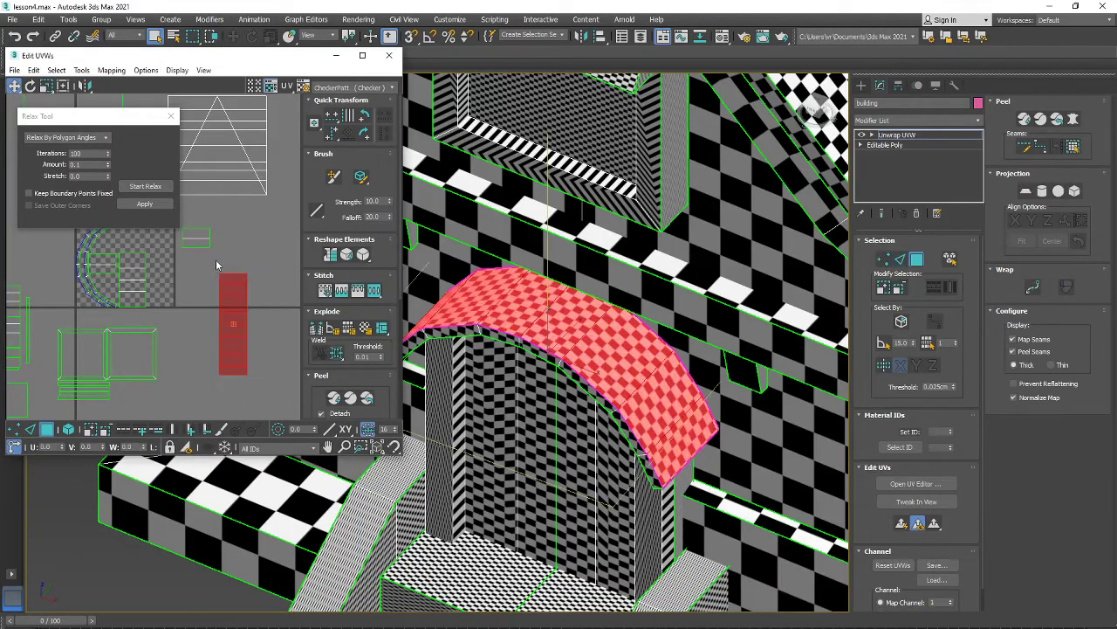
{"action": "middle_click_drag", "start_coordinate": [529, 336], "coordinate": [648, 324], "text": "alt"}
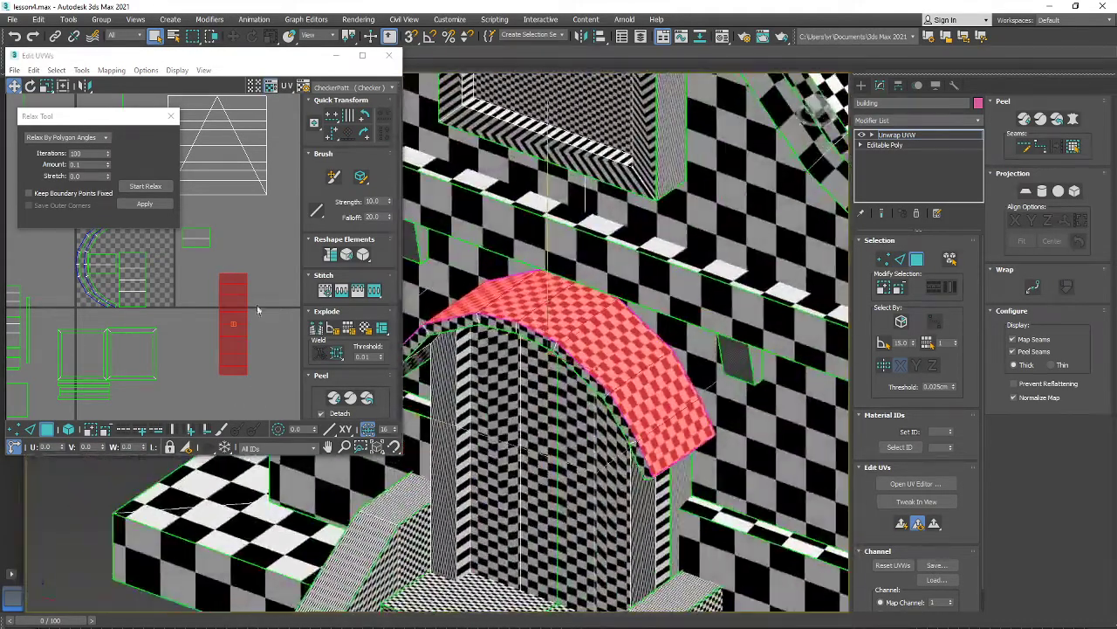
- Stitch the separate segments of the arched roof's underside into one continuous strip
{"action": "scroll", "coordinate": [210, 339], "scroll_direction": "up", "scroll_amount": 4}
{"action": "left_click", "coordinate": [30, 428]}
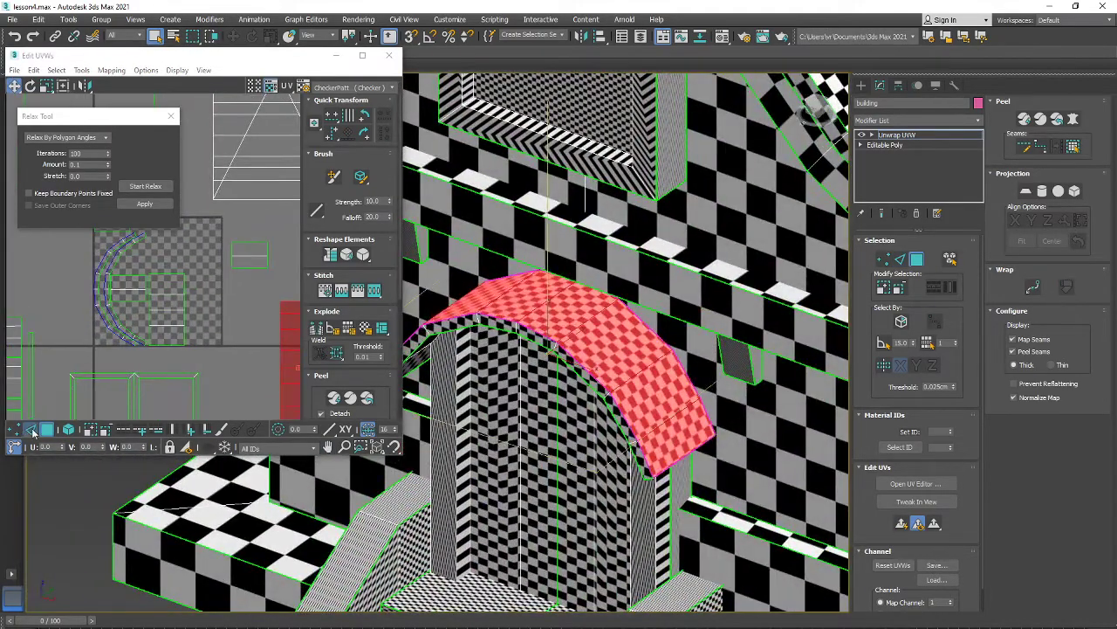
{"action": "left_click", "coordinate": [375, 290]}
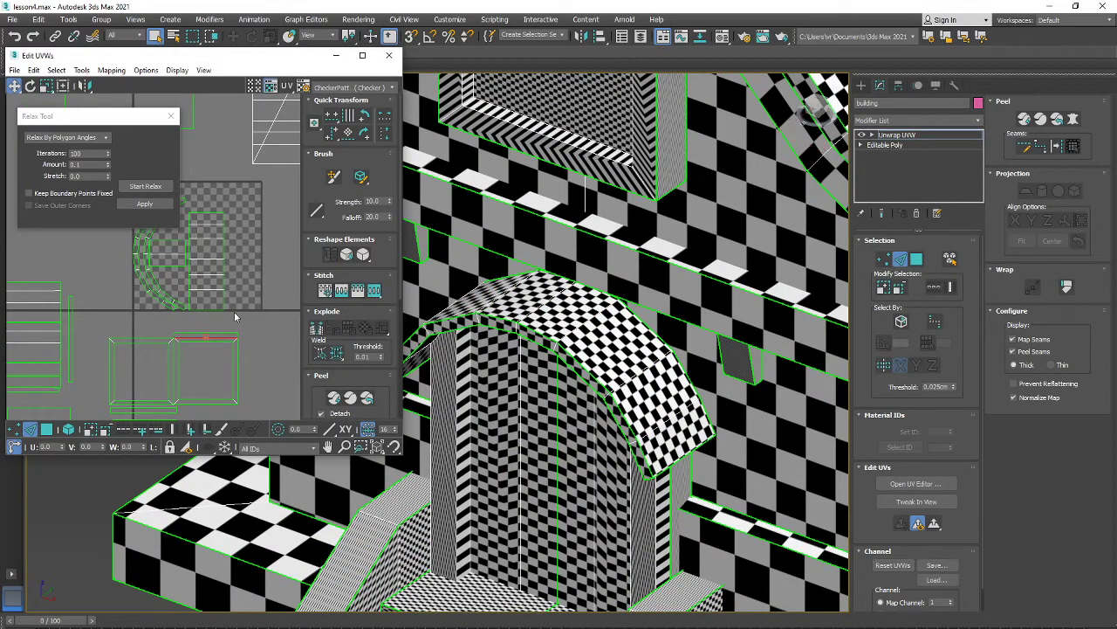
{"action": "left_click", "coordinate": [206, 310]}
{"action": "scroll", "coordinate": [223, 332], "scroll_direction": "down", "scroll_amount": 2}
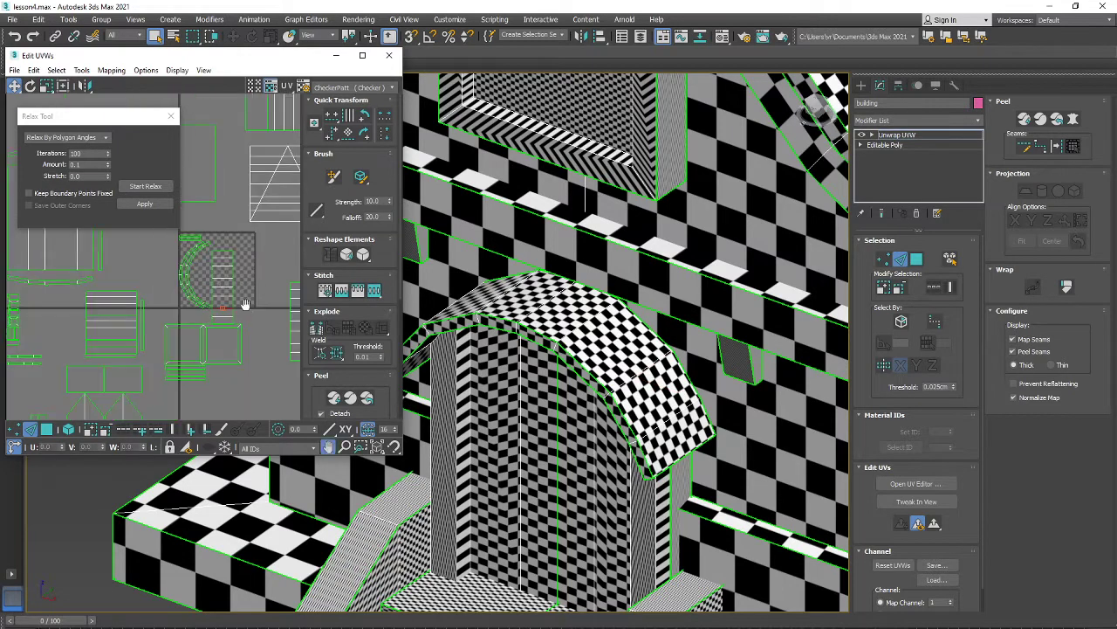
- Move the underside strip out of the UV tile beside the roof's top strip, and shift both strips together
{"action": "left_click", "coordinate": [68, 430]}
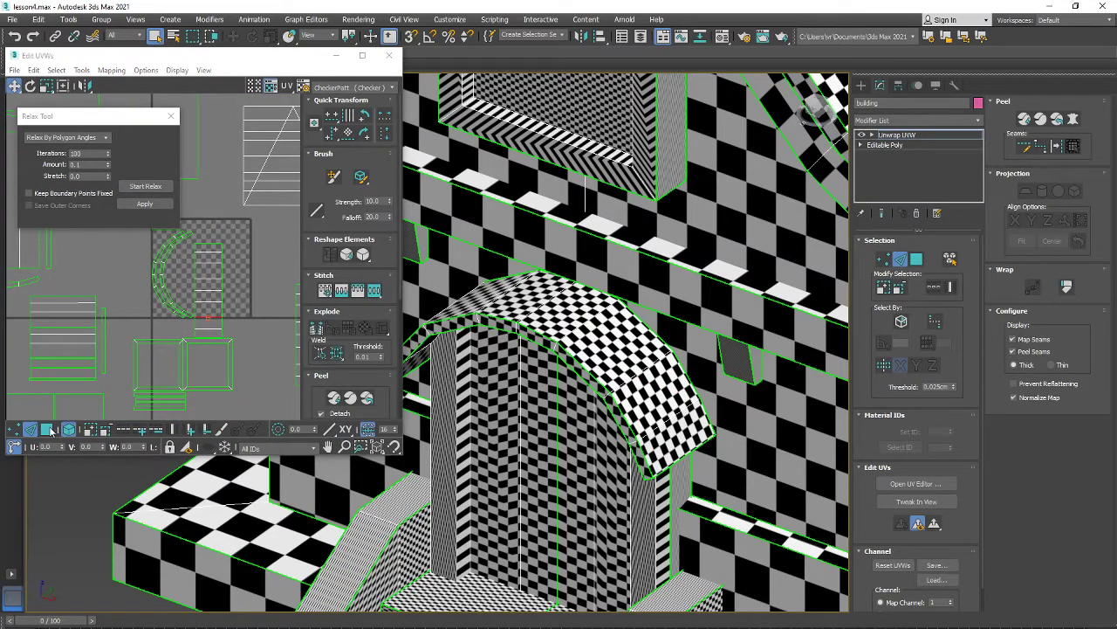
{"action": "left_click", "coordinate": [222, 310]}
{"action": "left_click_drag", "start_coordinate": [225, 312], "coordinate": [236, 323]}
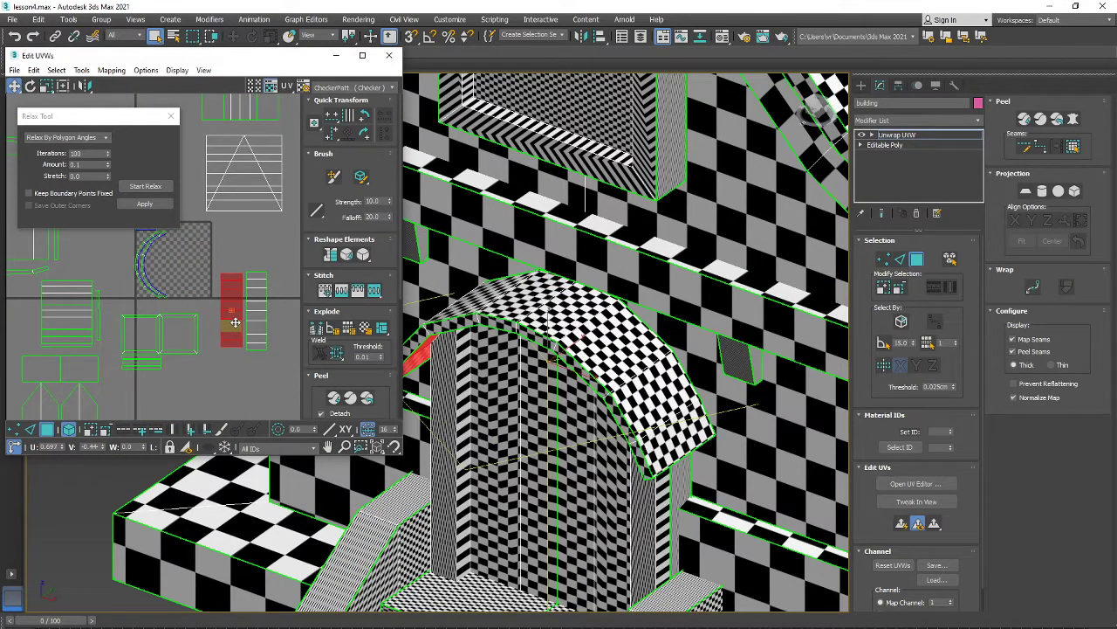
{"action": "left_click_drag", "start_coordinate": [224, 361], "coordinate": [225, 362]}
{"action": "left_click_drag", "start_coordinate": [234, 329], "coordinate": [242, 301]}
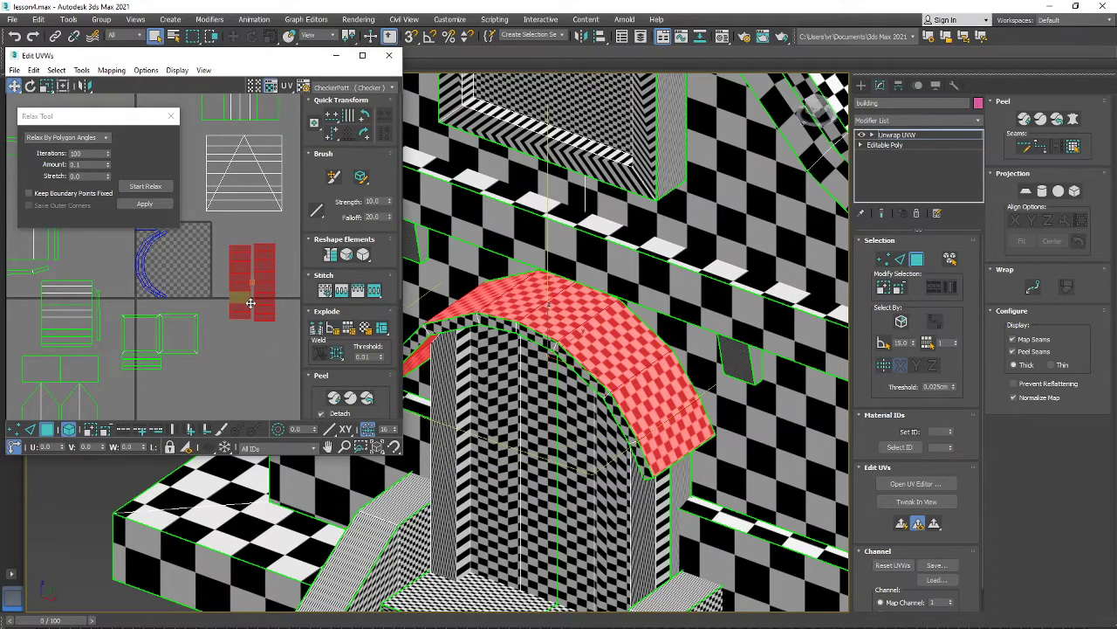
{"action": "middle_click_drag", "start_coordinate": [247, 302], "coordinate": [236, 330]}
- Select the arched roof's curved trim shells in the UV tile and rotate them 90 degrees clockwise
{"action": "middle_click_drag", "start_coordinate": [498, 349], "coordinate": [694, 306], "text": "alt"}
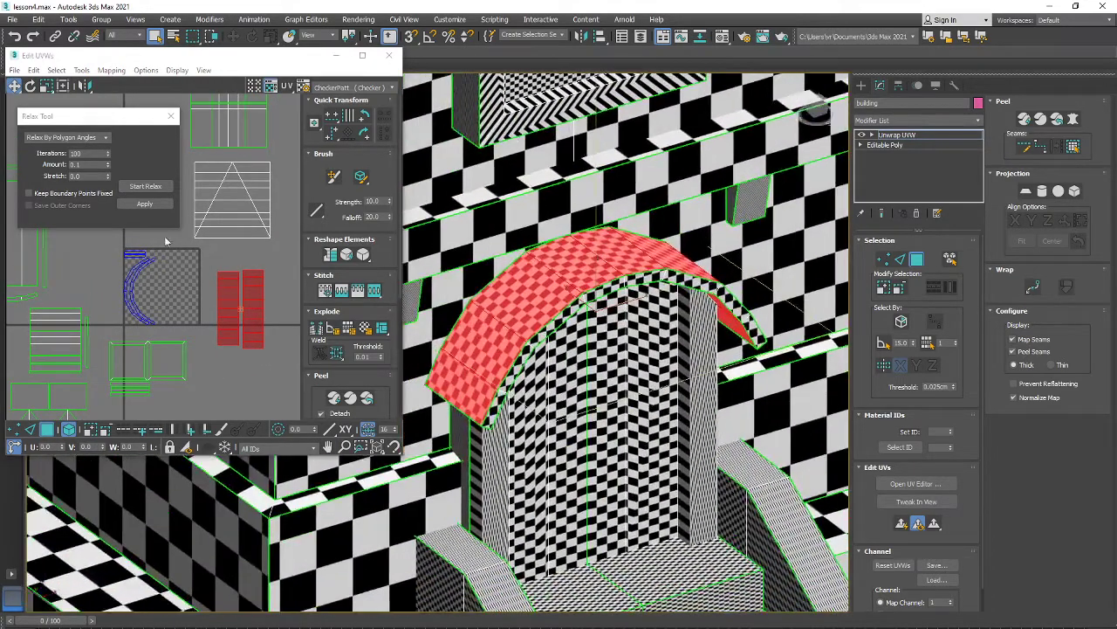
{"action": "left_click_drag", "start_coordinate": [170, 269], "coordinate": [175, 291]}
{"action": "left_click", "coordinate": [365, 133]}
{"action": "scroll", "coordinate": [170, 292], "scroll_direction": "up", "scroll_amount": 2}
{"action": "scroll", "coordinate": [156, 316], "scroll_direction": "up", "scroll_amount": 1}
{"action": "middle_click_drag", "start_coordinate": [123, 316], "coordinate": [143, 368]}
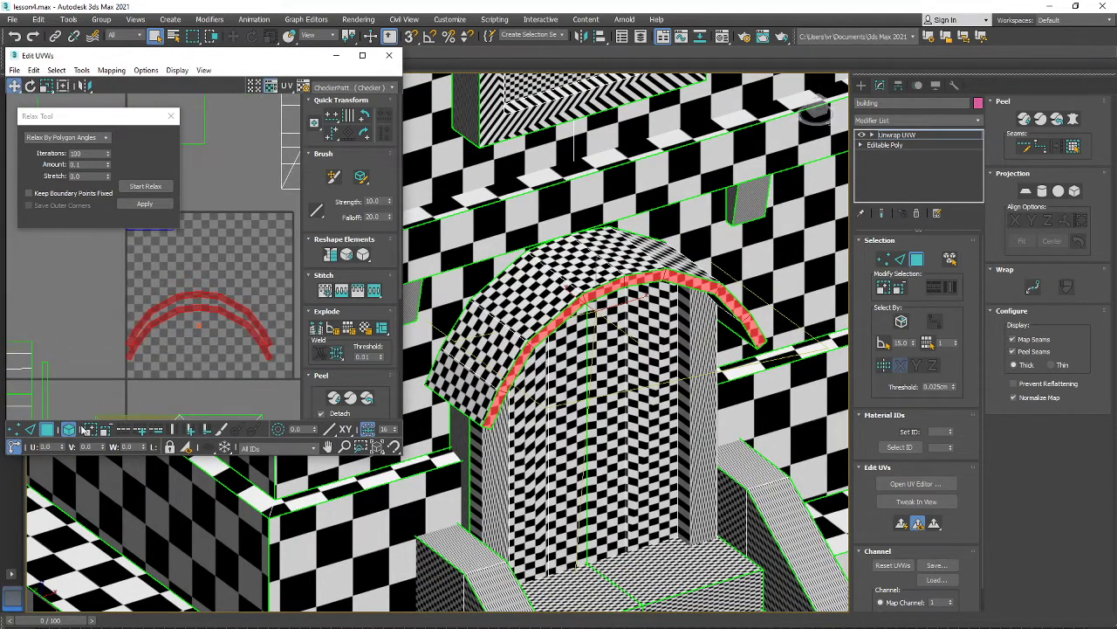
- Try to unfold the curved trim shell into a straight strip from its inner edge loop
{"action": "left_click", "coordinate": [31, 430]}
{"action": "key", "text": "ctrl+a"}
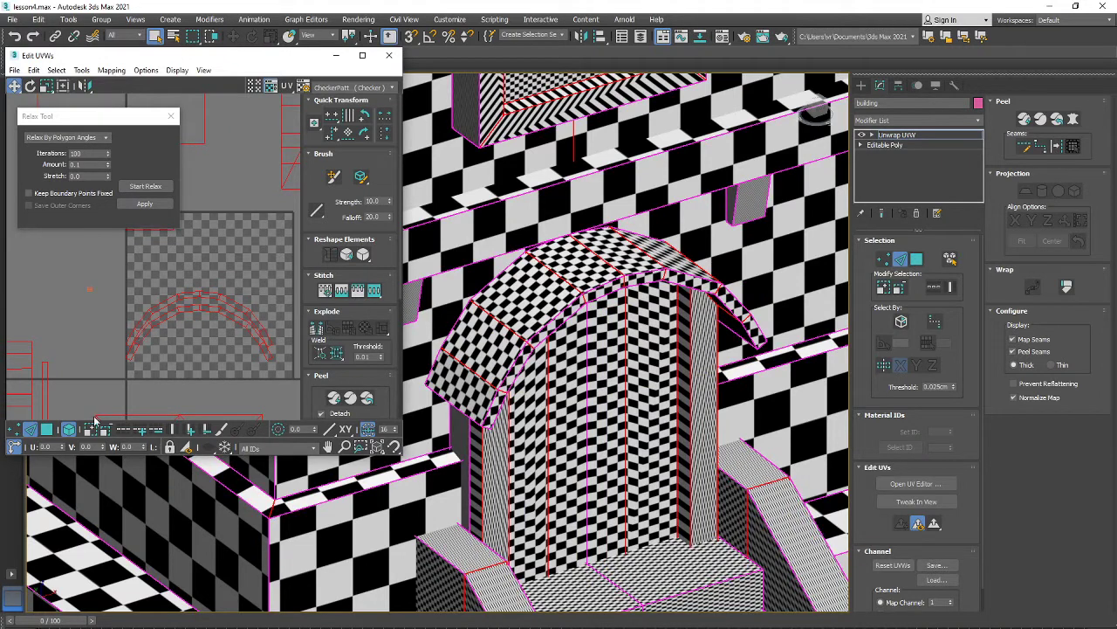
{"action": "left_click", "coordinate": [125, 371]}
{"action": "double_click", "coordinate": [133, 351]}
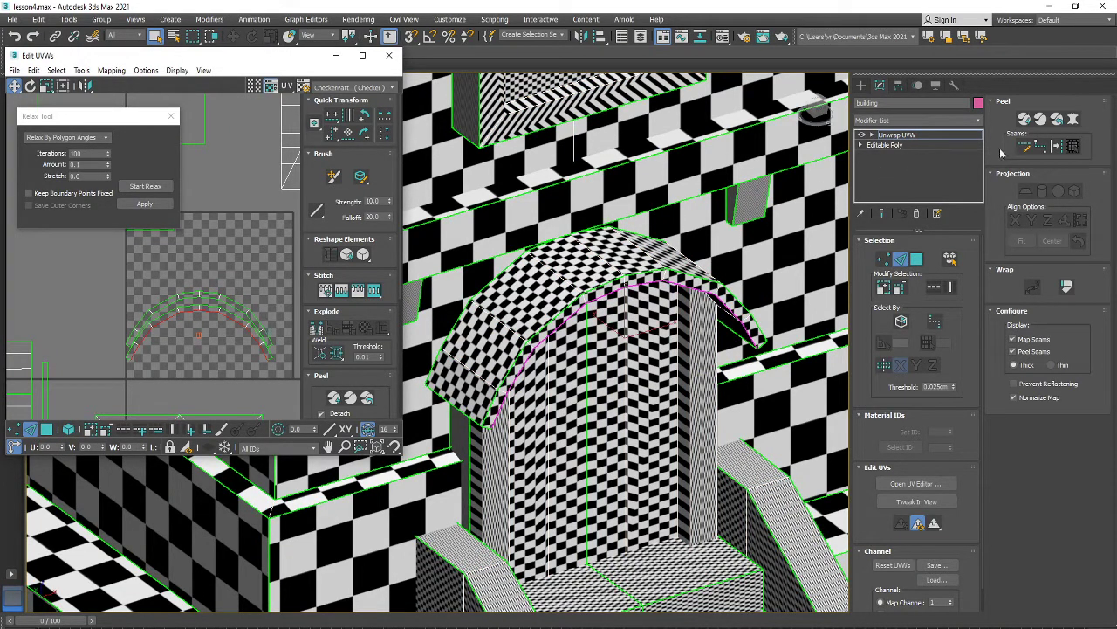
{"action": "left_click", "coordinate": [1066, 287]}
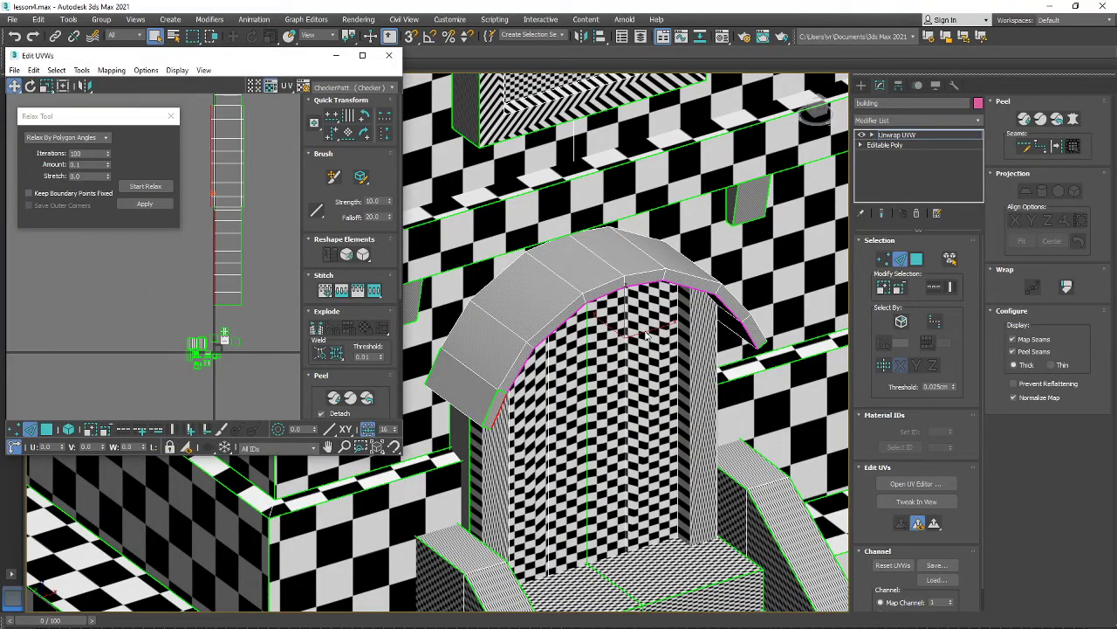
- Examine the unfolded strip by selecting its edges, all its polygons and its end polygons, and compare them with the arch
{"action": "middle_click_drag", "start_coordinate": [647, 335], "coordinate": [623, 286], "text": "alt"}
{"action": "scroll", "coordinate": [242, 201], "scroll_direction": "down", "scroll_amount": 4}
{"action": "scroll", "coordinate": [233, 179], "scroll_direction": "up", "scroll_amount": 4}
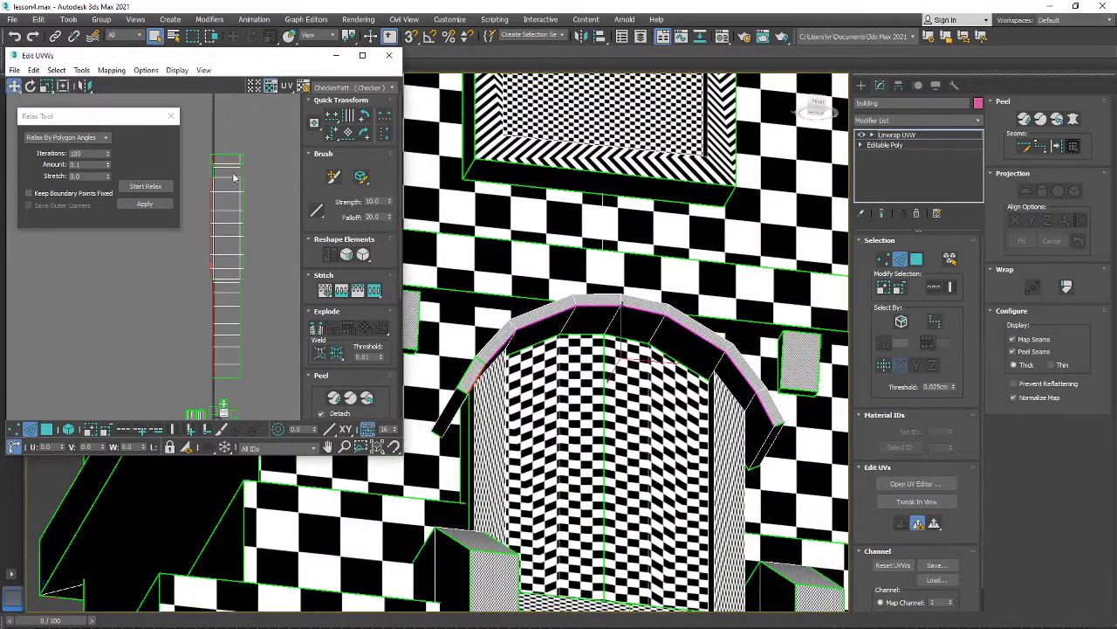
{"action": "middle_click_drag", "start_coordinate": [228, 280], "coordinate": [227, 262]}
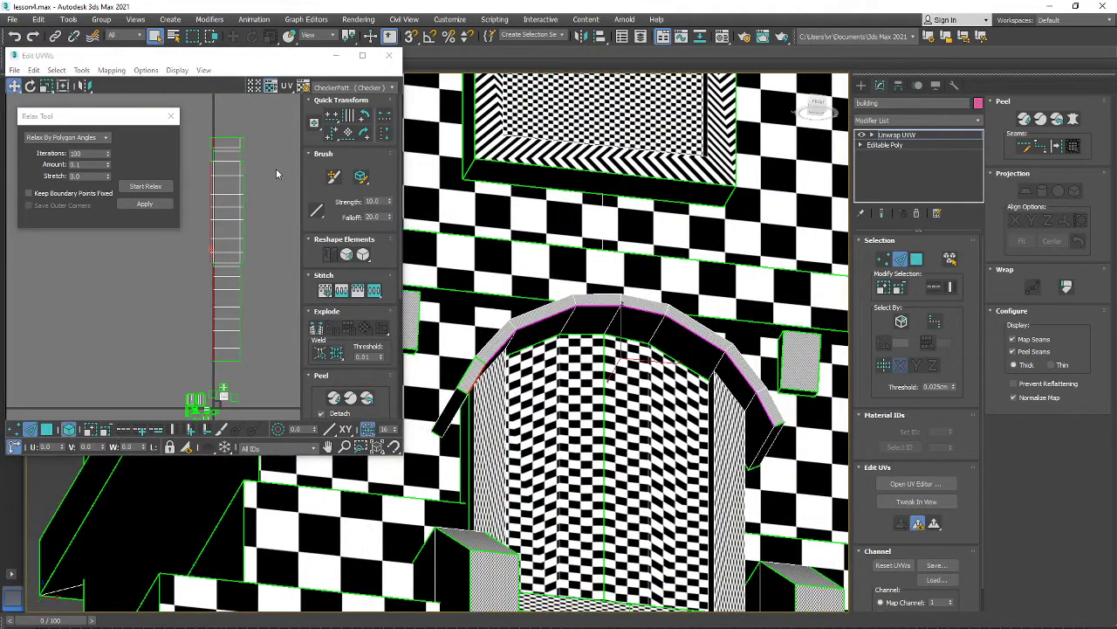
{"action": "left_click_drag", "start_coordinate": [276, 168], "coordinate": [202, 308]}
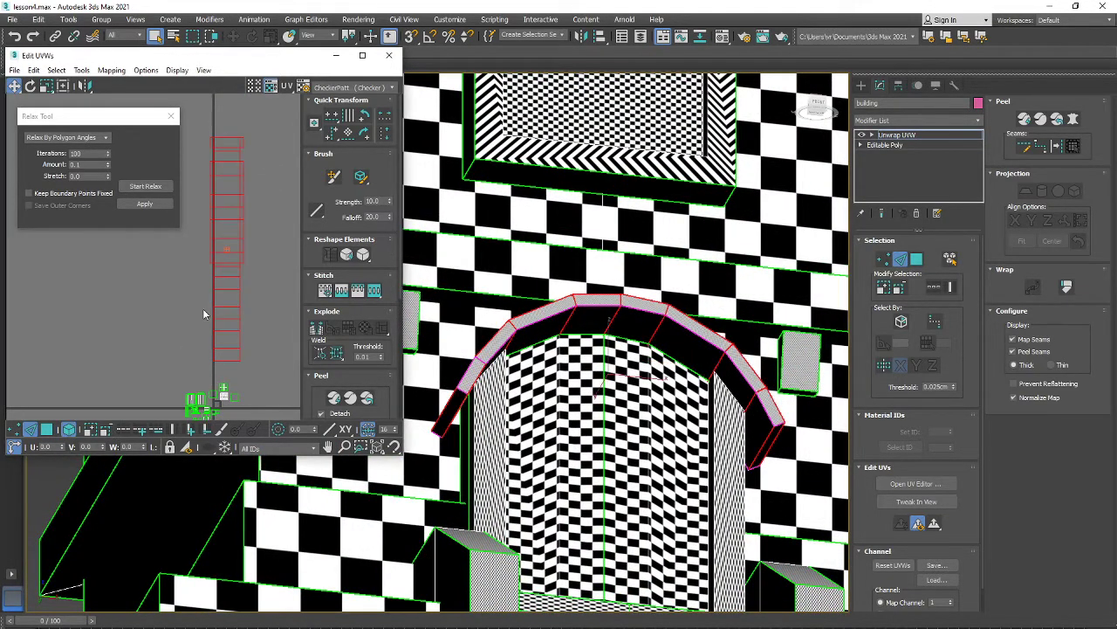
{"action": "left_click", "coordinate": [48, 429]}
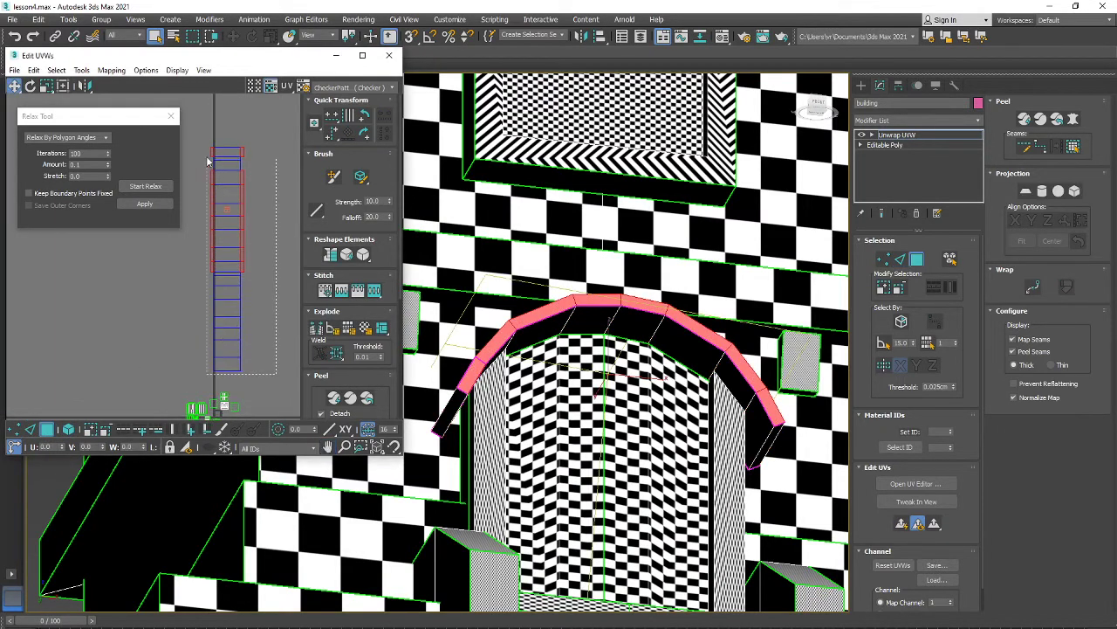
{"action": "left_click_drag", "start_coordinate": [207, 162], "coordinate": [204, 155]}
{"action": "scroll", "coordinate": [232, 157], "scroll_direction": "up", "scroll_amount": 2}
{"action": "left_click_drag", "start_coordinate": [264, 128], "coordinate": [192, 172]}
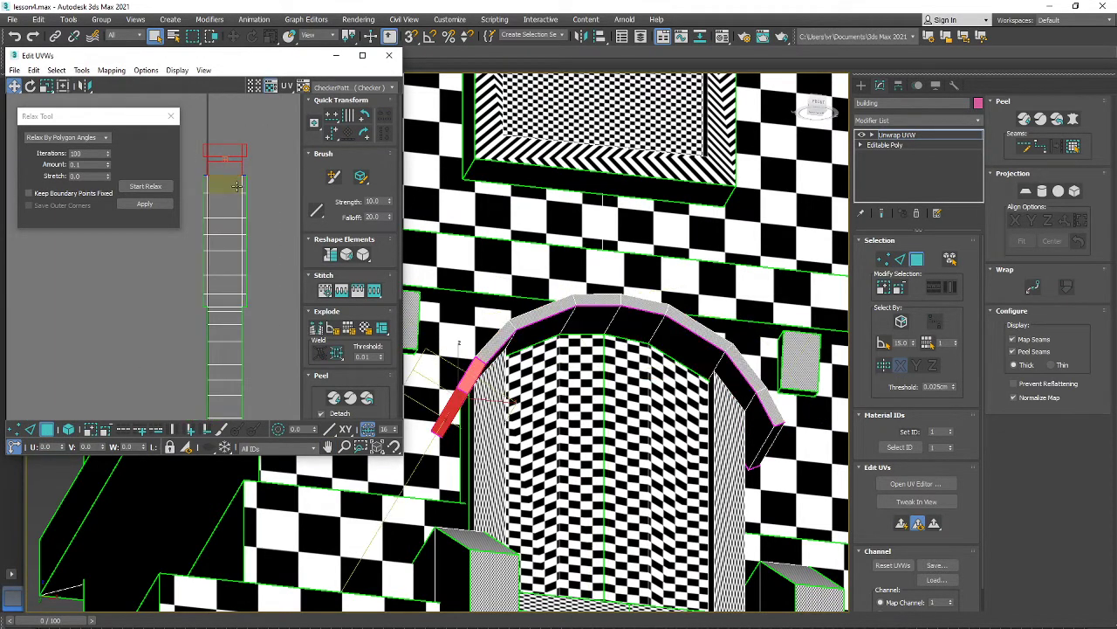
{"action": "middle_click_drag", "start_coordinate": [559, 341], "coordinate": [480, 415], "text": "alt"}
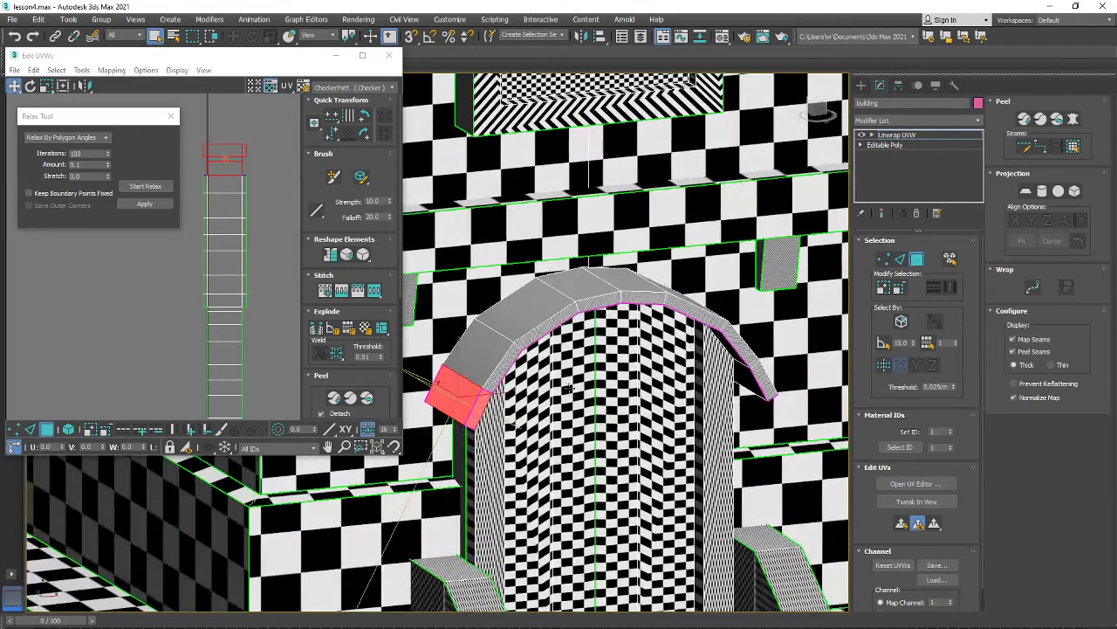
- Select the arched roof's outer polygons one by one from end to end to locate them in the unfolded strip
{"action": "left_click", "coordinate": [469, 366]}
{"action": "left_click", "coordinate": [464, 399], "text": "ctrl"}
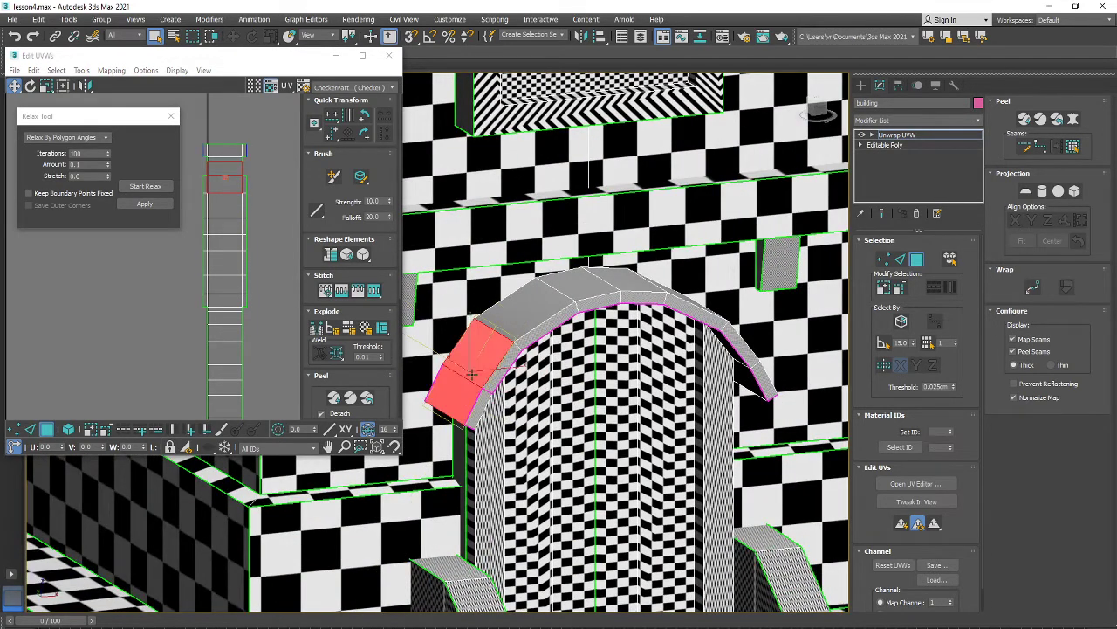
{"action": "left_click", "coordinate": [456, 384]}
{"action": "left_click", "coordinate": [479, 351], "text": "ctrl"}
{"action": "left_click", "coordinate": [527, 313], "text": "ctrl"}
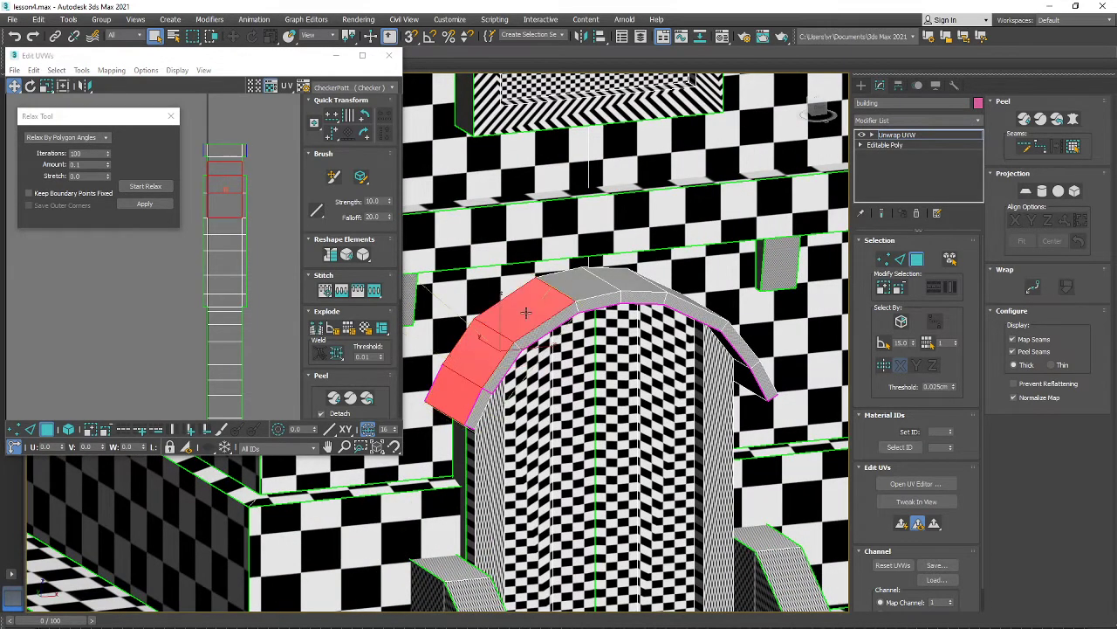
{"action": "left_click", "coordinate": [608, 288], "text": "ctrl"}
{"action": "middle_click_drag", "start_coordinate": [609, 288], "coordinate": [563, 298], "text": "alt"}
{"action": "left_click", "coordinate": [653, 308], "text": "ctrl"}
{"action": "left_click", "coordinate": [703, 337], "text": "ctrl"}
{"action": "left_click", "coordinate": [729, 377], "text": "ctrl"}
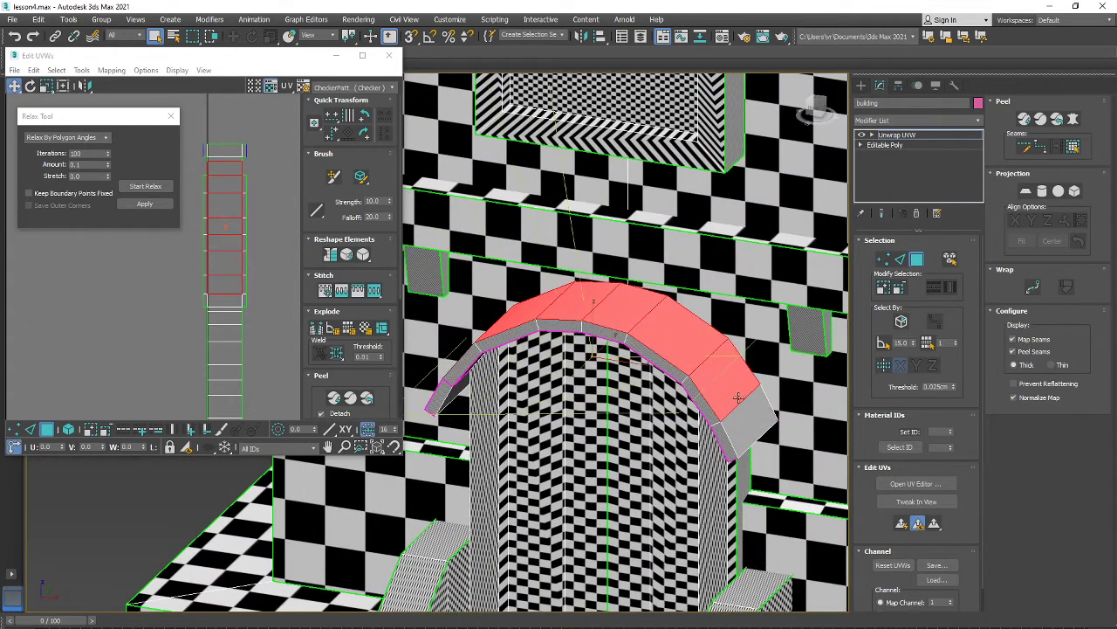
{"action": "left_click", "coordinate": [749, 419], "text": "ctrl"}
- Check how the outer roof polygons and the front trim overlap in the unfolded strip
{"action": "middle_click_drag", "start_coordinate": [250, 283], "coordinate": [243, 286]}
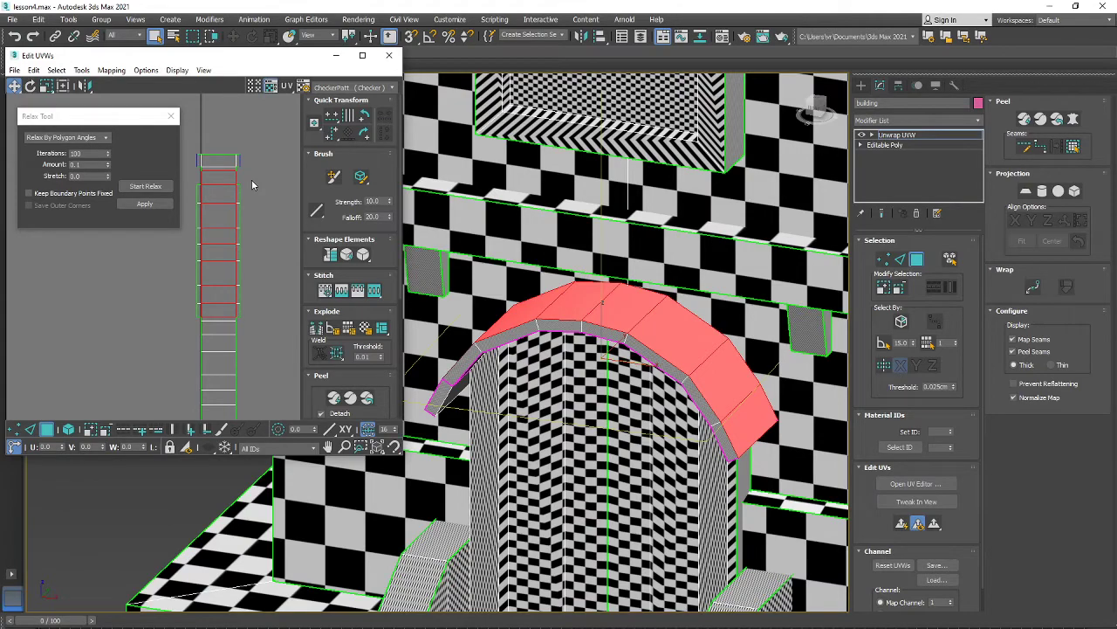
{"action": "scroll", "coordinate": [200, 313], "scroll_direction": "down", "scroll_amount": 3}
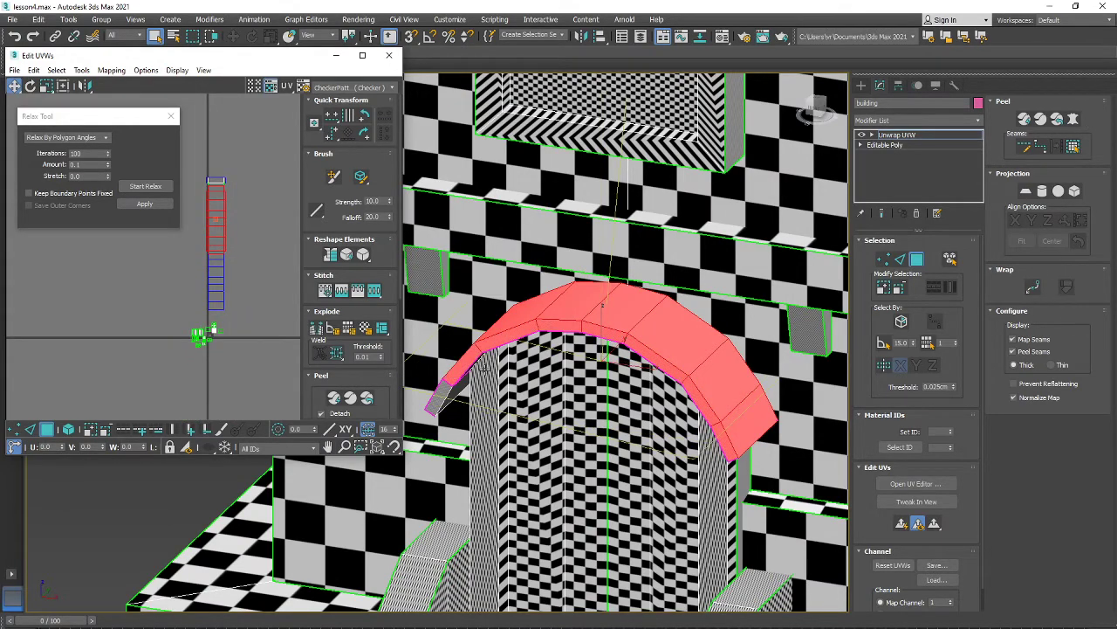
{"action": "middle_click_drag", "start_coordinate": [483, 367], "coordinate": [535, 395], "text": "alt"}
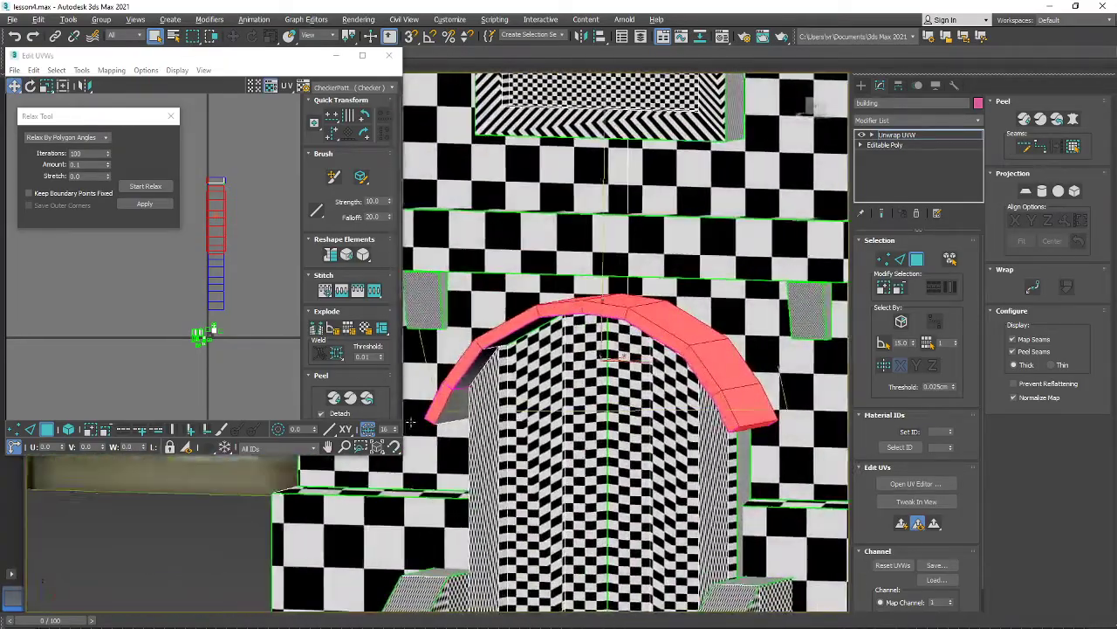
{"action": "scroll", "coordinate": [243, 252], "scroll_direction": "up", "scroll_amount": 3}
{"action": "left_click", "coordinate": [250, 318]}
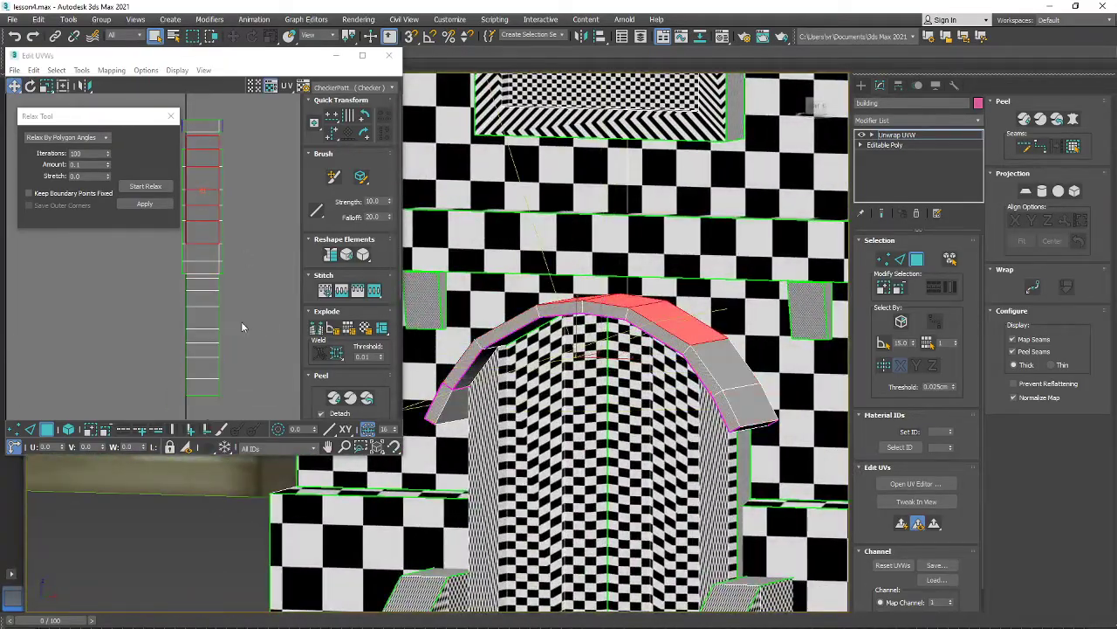
{"action": "double_click", "coordinate": [218, 341]}
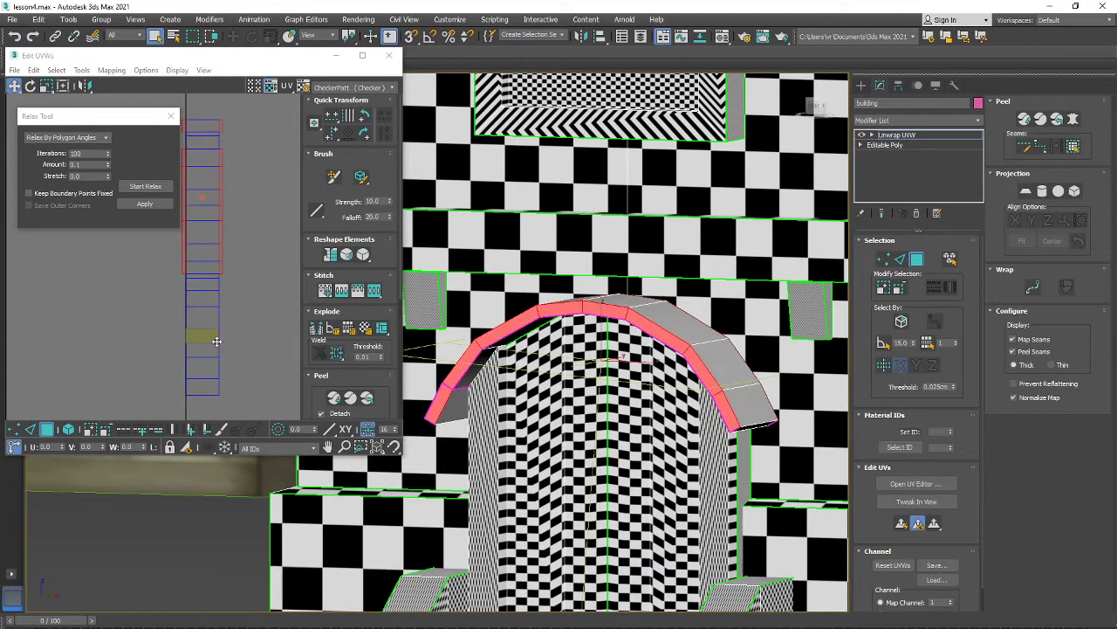
- Undo the strip unfolding of the arched roof's trim shell
{"action": "key", "text": "ctrl+z"}
{"action": "key", "text": "ctrl+z"}
{"action": "scroll", "coordinate": [215, 344], "scroll_direction": "down", "scroll_amount": 6}
{"action": "middle_click_drag", "start_coordinate": [229, 291], "coordinate": [245, 239]}
{"action": "scroll", "coordinate": [243, 238], "scroll_direction": "up", "scroll_amount": 5}
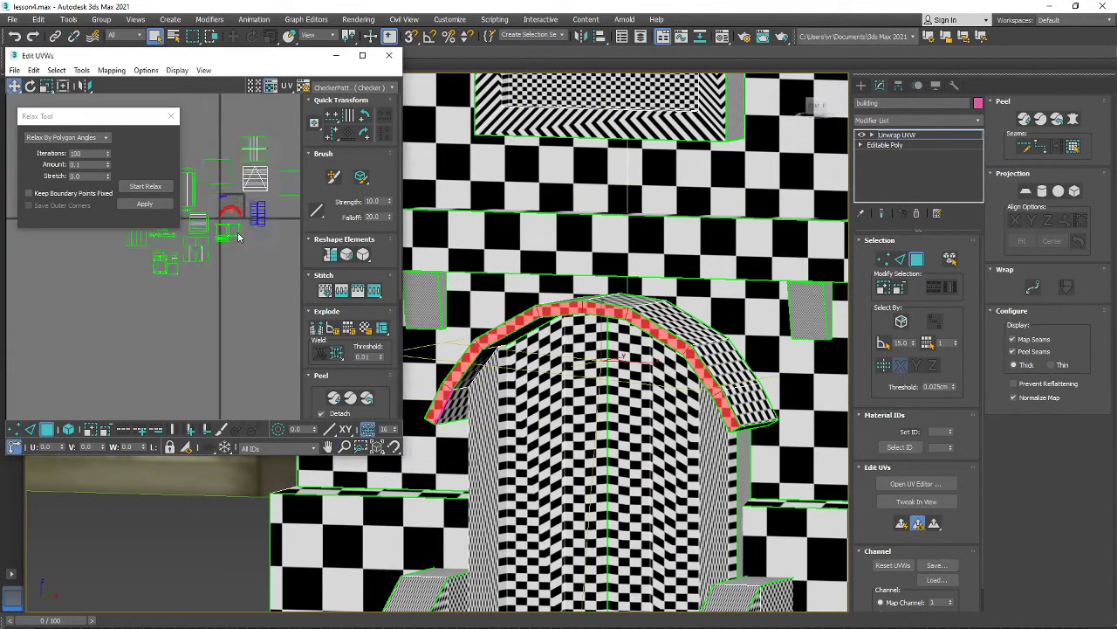
{"action": "middle_click_drag", "start_coordinate": [219, 171], "coordinate": [230, 299]}
{"action": "scroll", "coordinate": [246, 258], "scroll_direction": "up", "scroll_amount": 2}
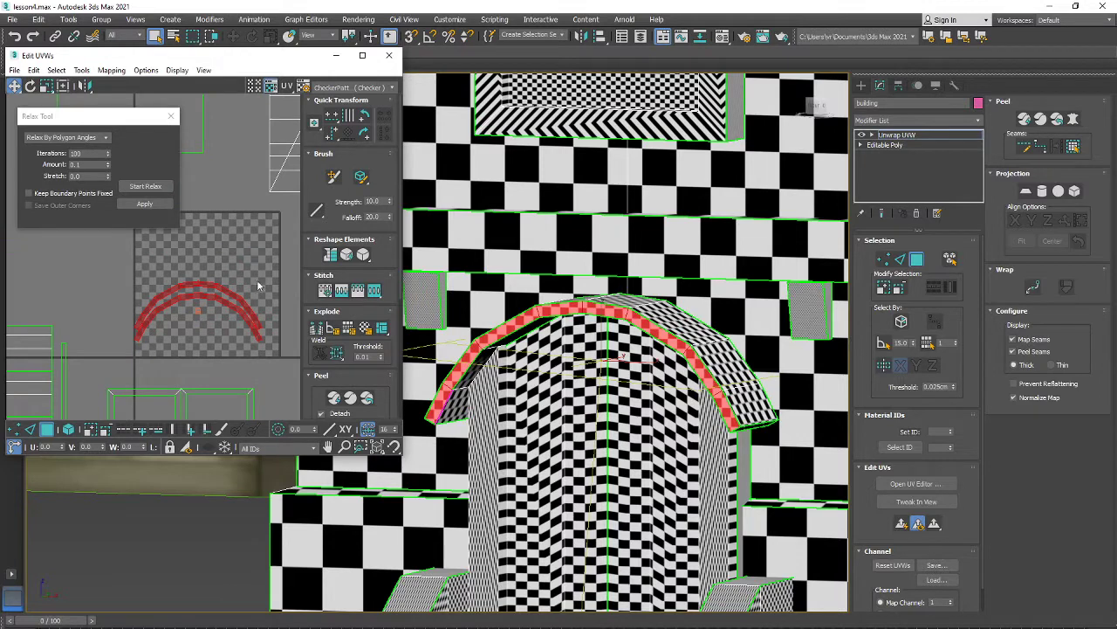
- Move the curved trim shells out of the UV tile to just above the two arched roof strips
{"action": "scroll", "coordinate": [182, 309], "scroll_direction": "down", "scroll_amount": 2}
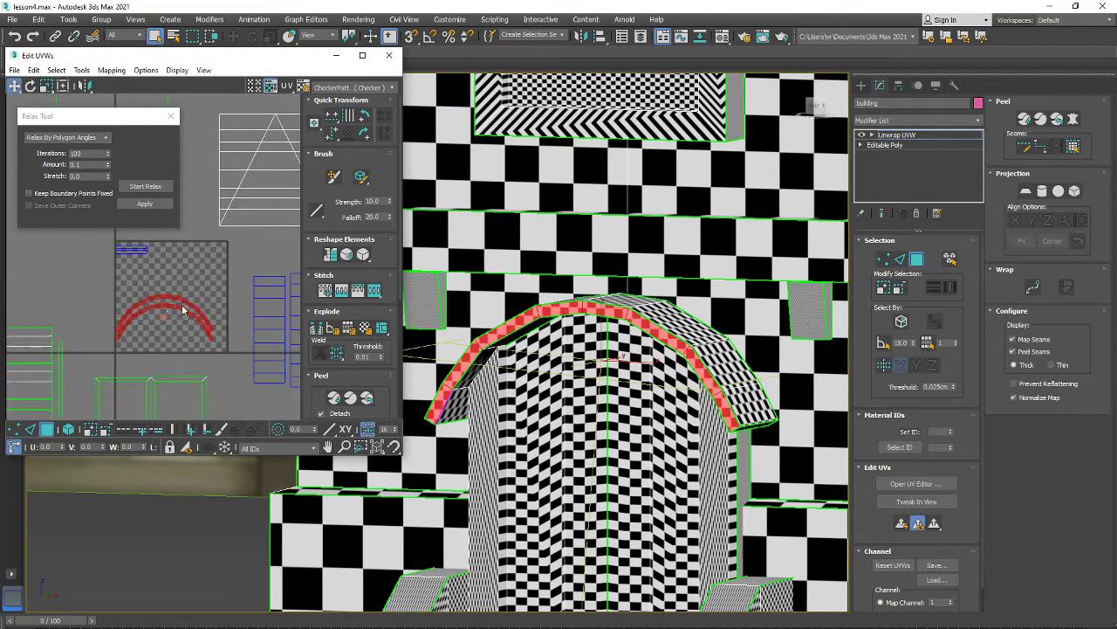
{"action": "middle_click_drag", "start_coordinate": [182, 309], "coordinate": [120, 338]}
{"action": "left_click_drag", "start_coordinate": [116, 325], "coordinate": [241, 275]}
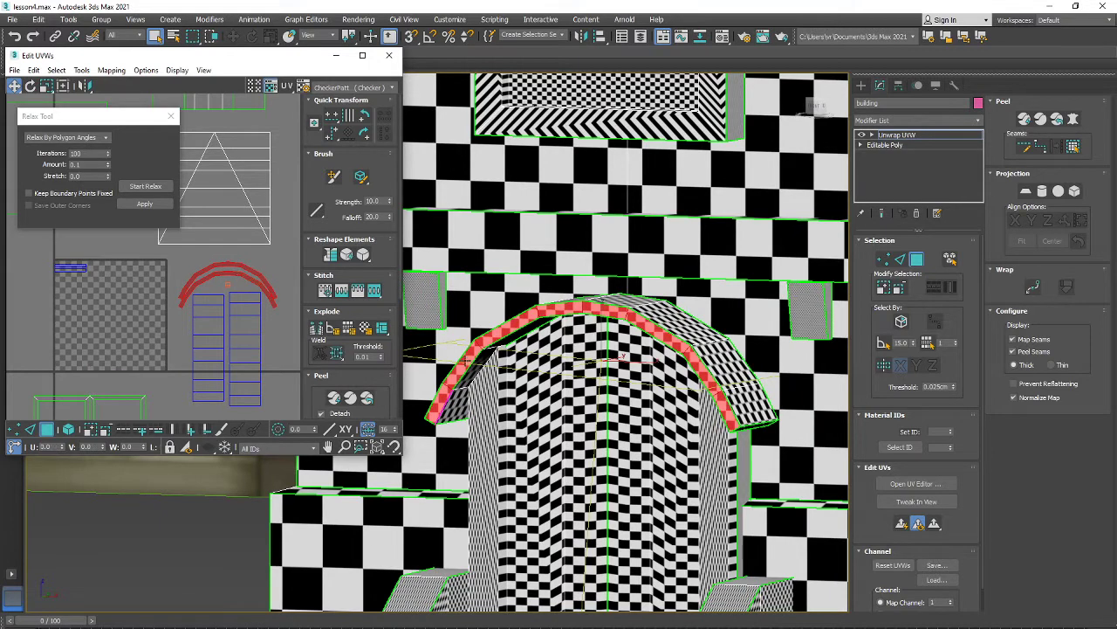
- Inspect the small thin shells left in the upper corner of the UV tile
{"action": "scroll", "coordinate": [204, 332], "scroll_direction": "down", "scroll_amount": 3}
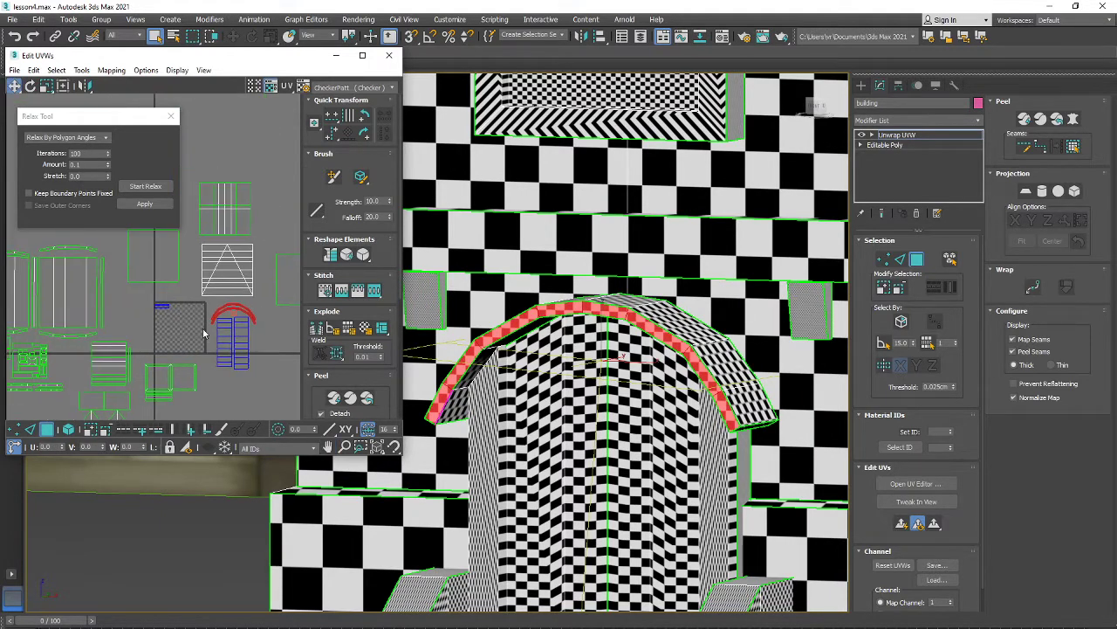
{"action": "left_click_drag", "start_coordinate": [167, 311], "coordinate": [156, 303]}
{"action": "scroll", "coordinate": [157, 303], "scroll_direction": "up", "scroll_amount": 10}
{"action": "scroll", "coordinate": [145, 284], "scroll_direction": "down", "scroll_amount": 7}
{"action": "middle_click_drag", "start_coordinate": [200, 319], "coordinate": [124, 364]}
- Select the square shell group above the curved trim shells and locate its faces on the roof dormer
{"action": "left_click_drag", "start_coordinate": [133, 251], "coordinate": [247, 349]}
{"action": "scroll", "coordinate": [464, 339], "scroll_direction": "down", "scroll_amount": 12}
{"action": "middle_click_drag", "start_coordinate": [465, 341], "coordinate": [606, 353], "text": "alt"}
{"action": "scroll", "coordinate": [465, 278], "scroll_direction": "up", "scroll_amount": 5}
{"action": "middle_click_drag", "start_coordinate": [461, 278], "coordinate": [541, 333]}
{"action": "scroll", "coordinate": [542, 333], "scroll_direction": "up", "scroll_amount": 3}
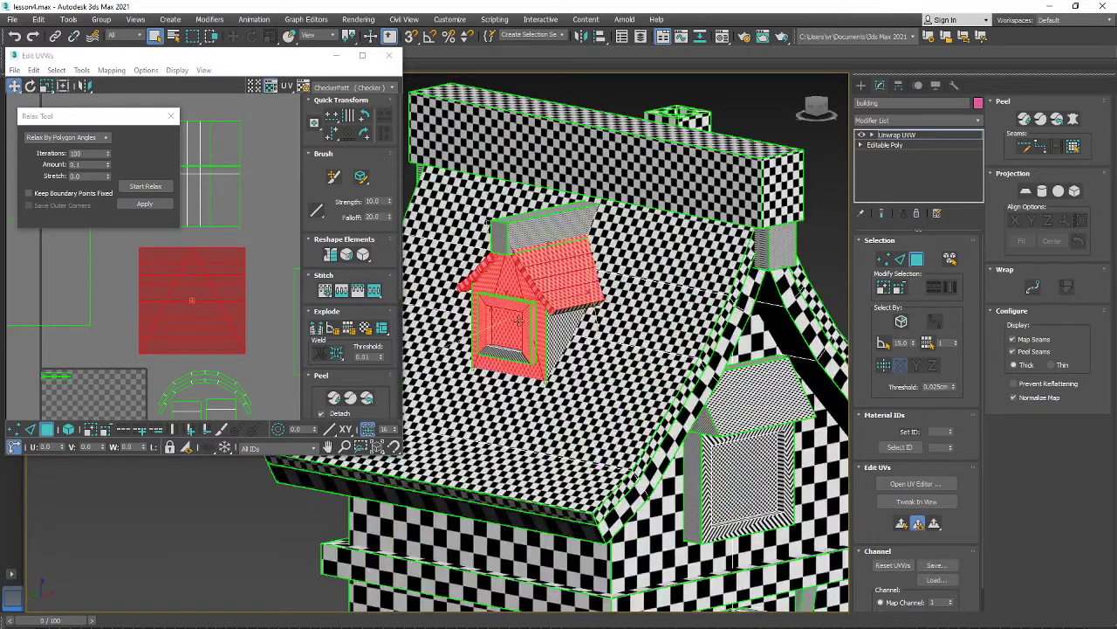
- Select all of the roof dormer's faces by element and split them into shells with Flatten Mapping
{"action": "scroll", "coordinate": [236, 267], "scroll_direction": "down", "scroll_amount": 3}
{"action": "left_click", "coordinate": [950, 259]}
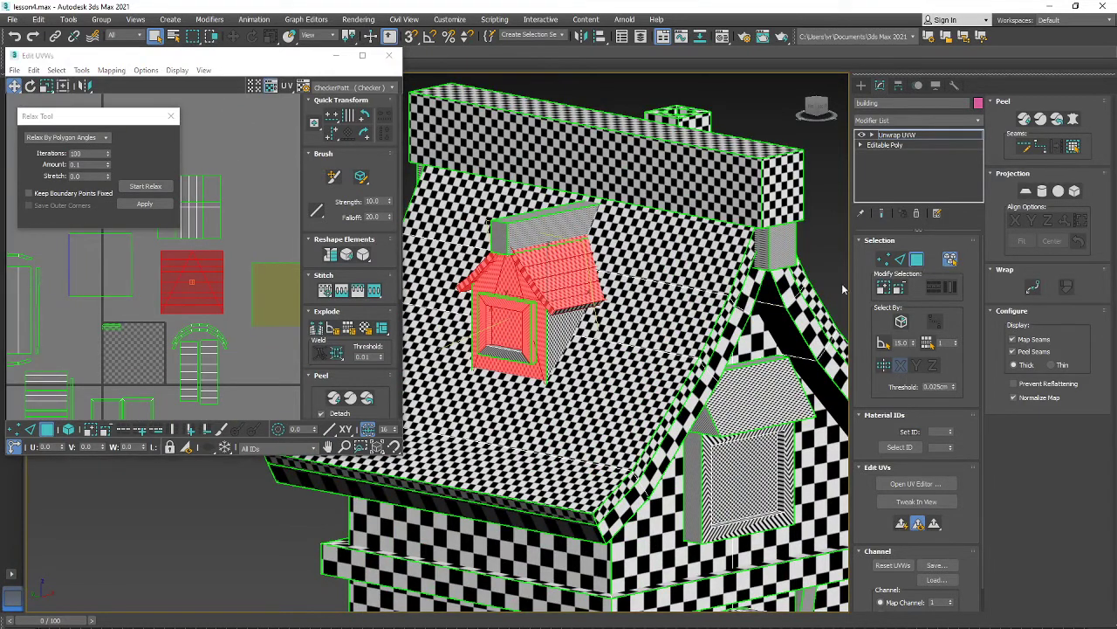
{"action": "left_click", "coordinate": [540, 319]}
{"action": "left_click", "coordinate": [556, 244], "text": "ctrl"}
{"action": "left_click", "coordinate": [555, 229], "text": "ctrl"}
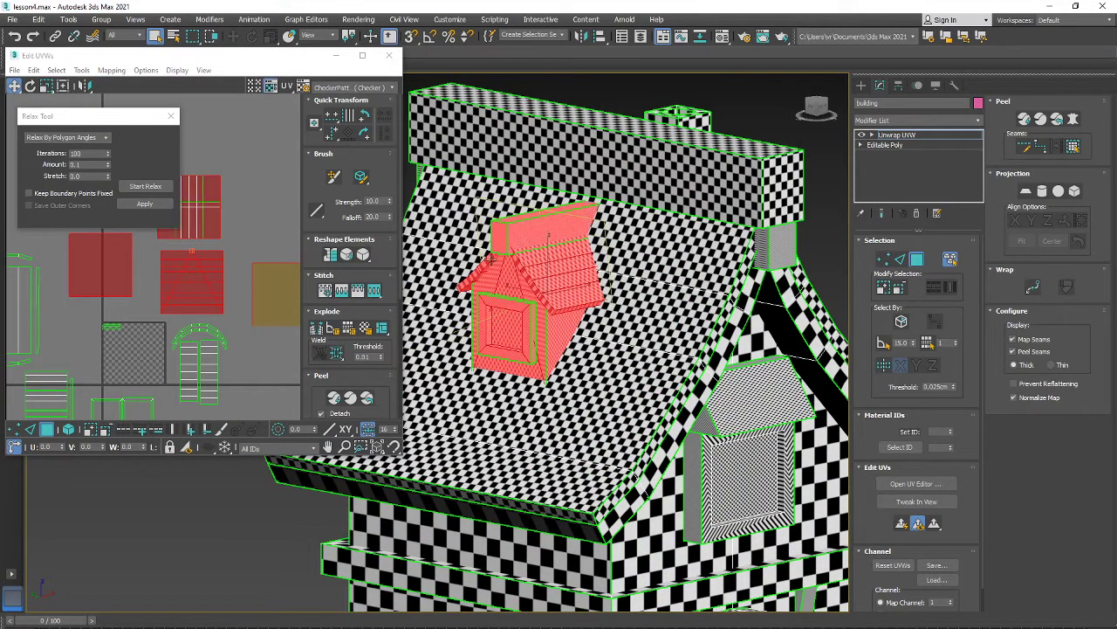
{"action": "left_click", "coordinate": [103, 71]}
{"action": "left_click", "coordinate": [140, 86]}
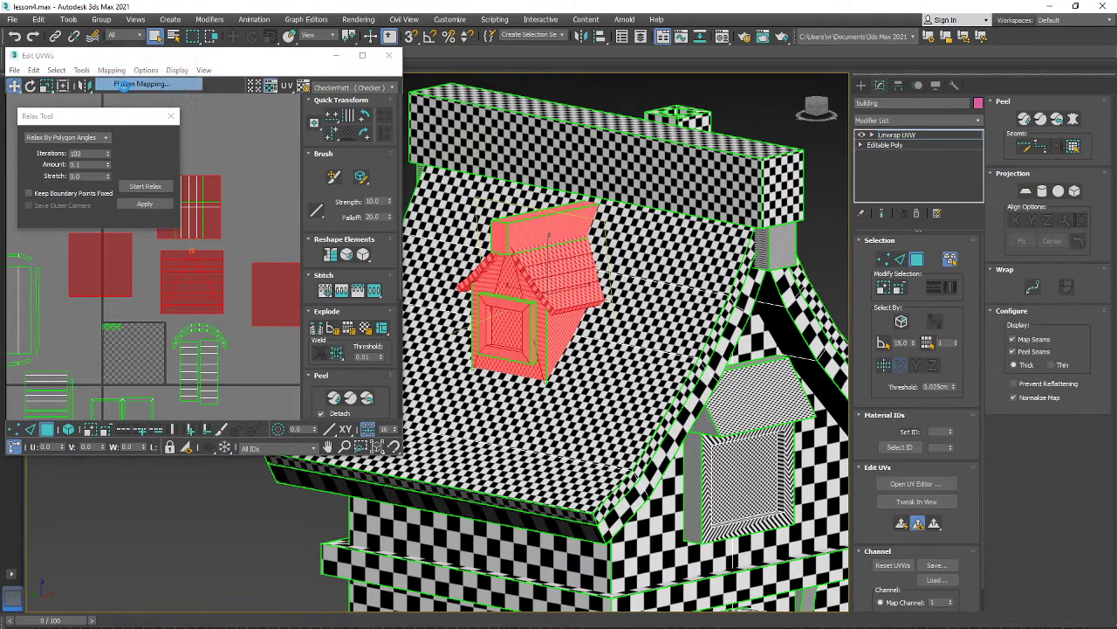
{"action": "key", "text": "Return"}
{"action": "scroll", "coordinate": [184, 307], "scroll_direction": "down", "scroll_amount": 3}
{"action": "scroll", "coordinate": [183, 310], "scroll_direction": "up", "scroll_amount": 5}
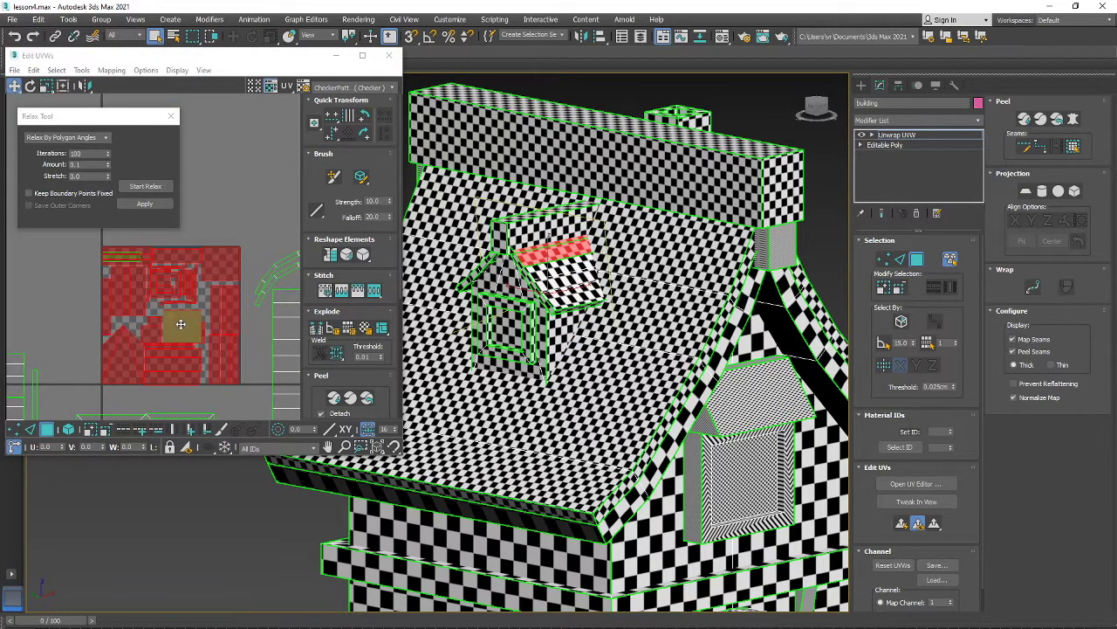
- Move the flattened dormer shells out of the UV tile to just above it
{"action": "left_click_drag", "start_coordinate": [180, 323], "coordinate": [265, 179]}
{"action": "scroll", "coordinate": [264, 180], "scroll_direction": "down", "scroll_amount": 4}
{"action": "middle_click_drag", "start_coordinate": [266, 202], "coordinate": [220, 287]}
{"action": "scroll", "coordinate": [208, 300], "scroll_direction": "down", "scroll_amount": 2}
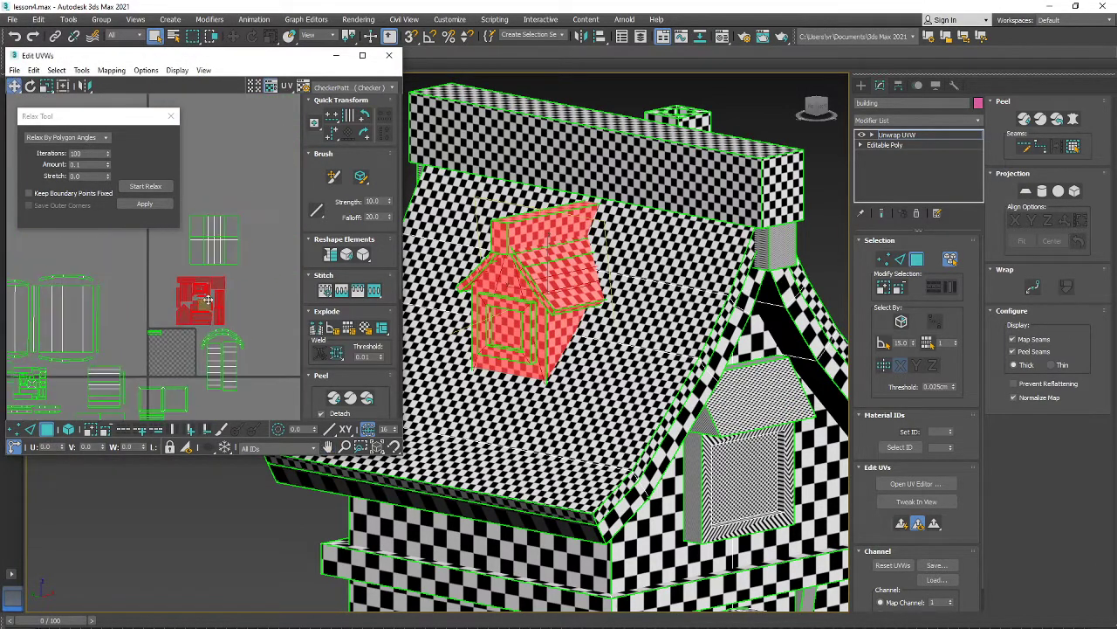
- Select the remaining overlapped square shell group, covering the front window, door and entrance steps, and apply Flatten Mapping to it
{"action": "left_click_drag", "start_coordinate": [189, 267], "coordinate": [191, 273]}
{"action": "middle_click_drag", "start_coordinate": [761, 377], "coordinate": [725, 379], "text": "alt"}
{"action": "scroll", "coordinate": [726, 379], "scroll_direction": "down", "scroll_amount": 2}
{"action": "left_click", "coordinate": [110, 70]}
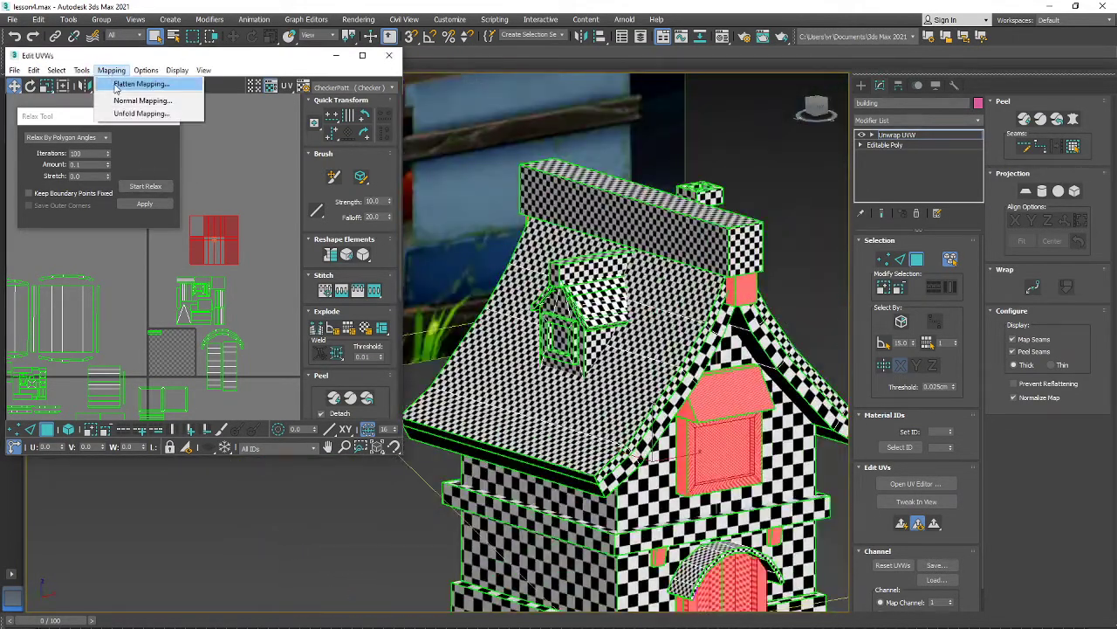
{"action": "left_click", "coordinate": [144, 82]}
{"action": "key", "text": "Return"}
{"action": "middle_click_drag", "start_coordinate": [186, 320], "coordinate": [215, 254]}
{"action": "scroll", "coordinate": [215, 253], "scroll_direction": "up", "scroll_amount": 2}
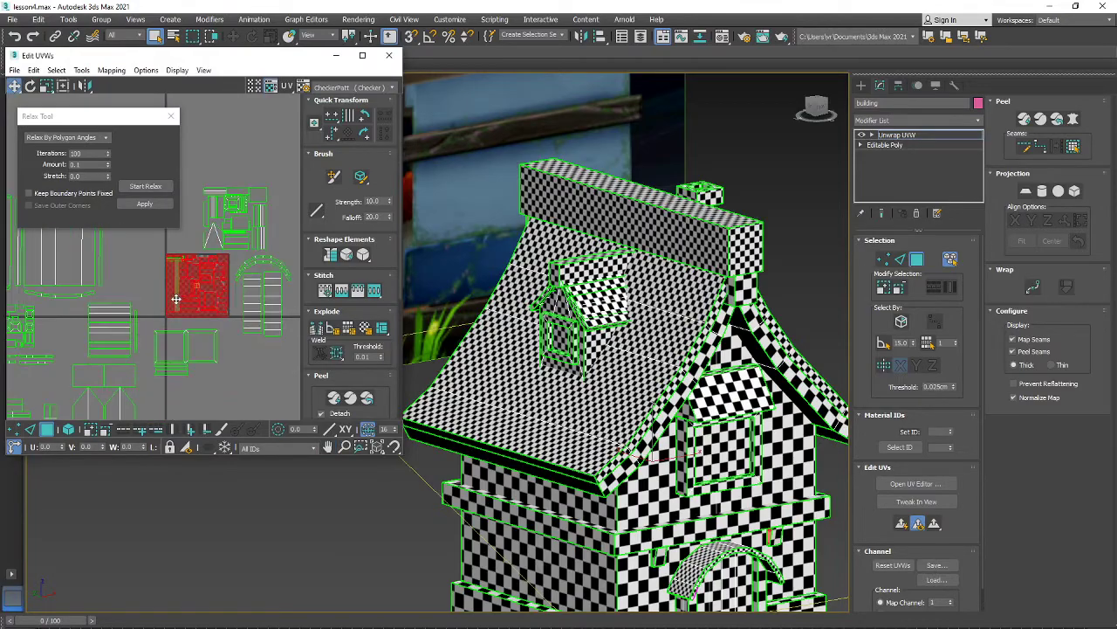
- Move the flattened window, door and steps shells above the UV tile beside the dormer shells, and check the checkers on the model
{"action": "left_click_drag", "start_coordinate": [174, 298], "coordinate": [181, 242]}
{"action": "scroll", "coordinate": [646, 402], "scroll_direction": "down", "scroll_amount": 4}
{"action": "mouse_move", "coordinate": [654, 402]}
{"action": "middle_mouse_down", "text": "alt"}
{"action": "mouse_move", "coordinate": [567, 393]}
{"action": "mouse_move", "coordinate": [489, 405]}
{"action": "mouse_move", "coordinate": [637, 415]}
{"action": "middle_mouse_up", "text": "alt"}
{"action": "scroll", "coordinate": [629, 497], "scroll_direction": "up", "scroll_amount": 6}
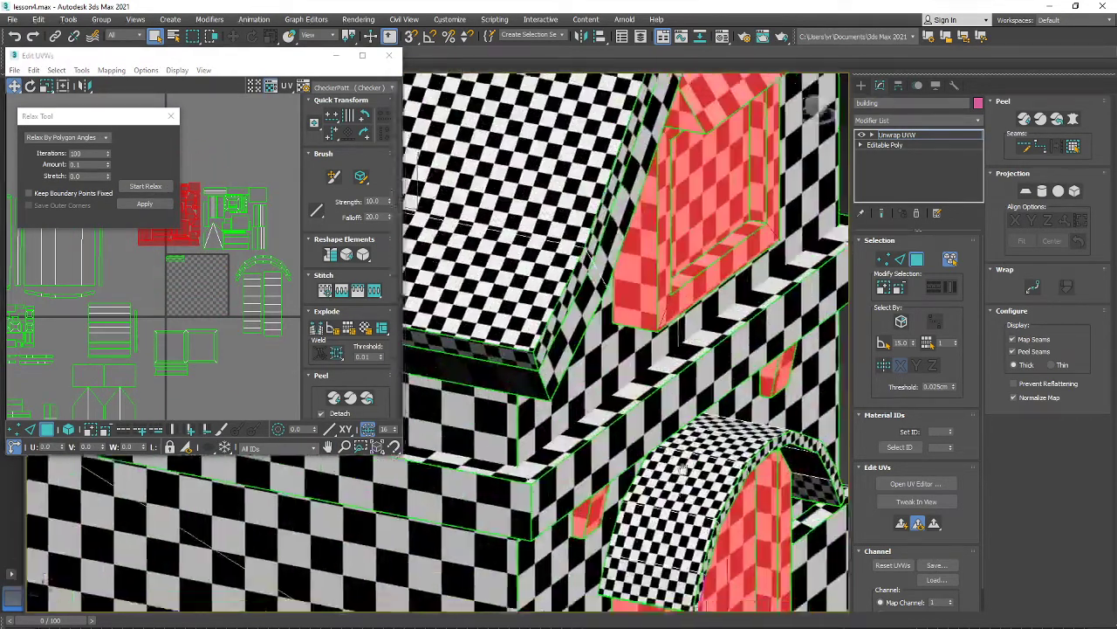
{"action": "scroll", "coordinate": [620, 463], "scroll_direction": "down", "scroll_amount": 4}
{"action": "scroll", "coordinate": [611, 366], "scroll_direction": "up", "scroll_amount": 3}
{"action": "scroll", "coordinate": [611, 367], "scroll_direction": "down", "scroll_amount": 5}
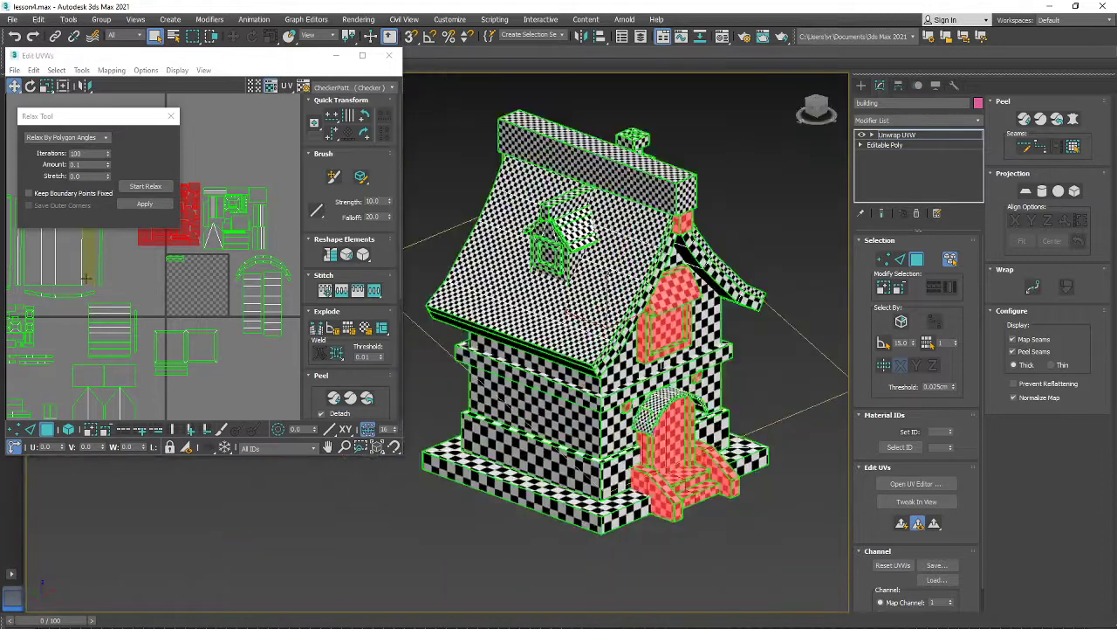
- Select all of the building's shells and arrange them in the UV tile with Pack Normalize at 0.02 padding
{"action": "scroll", "coordinate": [207, 372], "scroll_direction": "down", "scroll_amount": 4}
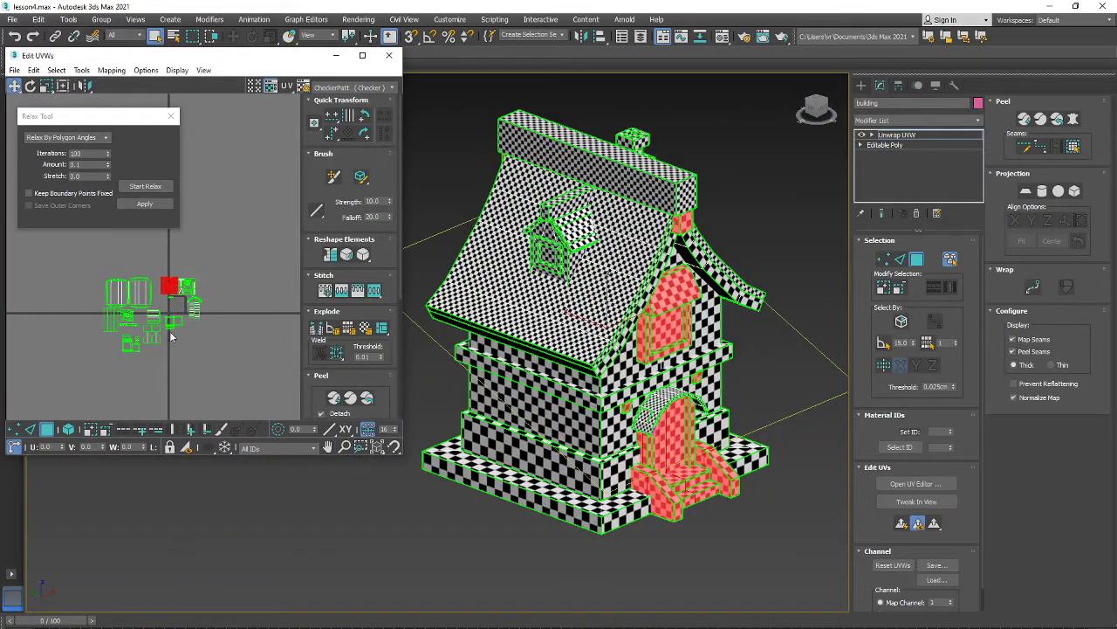
{"action": "key", "text": "ctrl+a"}
{"action": "scroll", "coordinate": [209, 330], "scroll_direction": "up", "scroll_amount": 3}
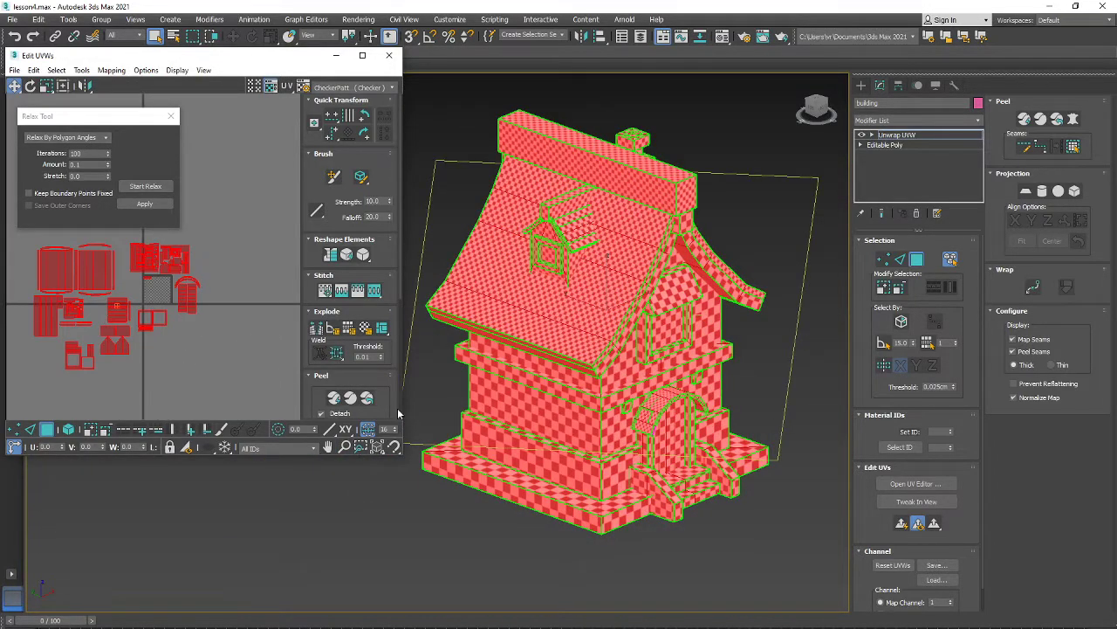
{"action": "scroll", "coordinate": [375, 367], "scroll_direction": "down", "scroll_amount": 5}
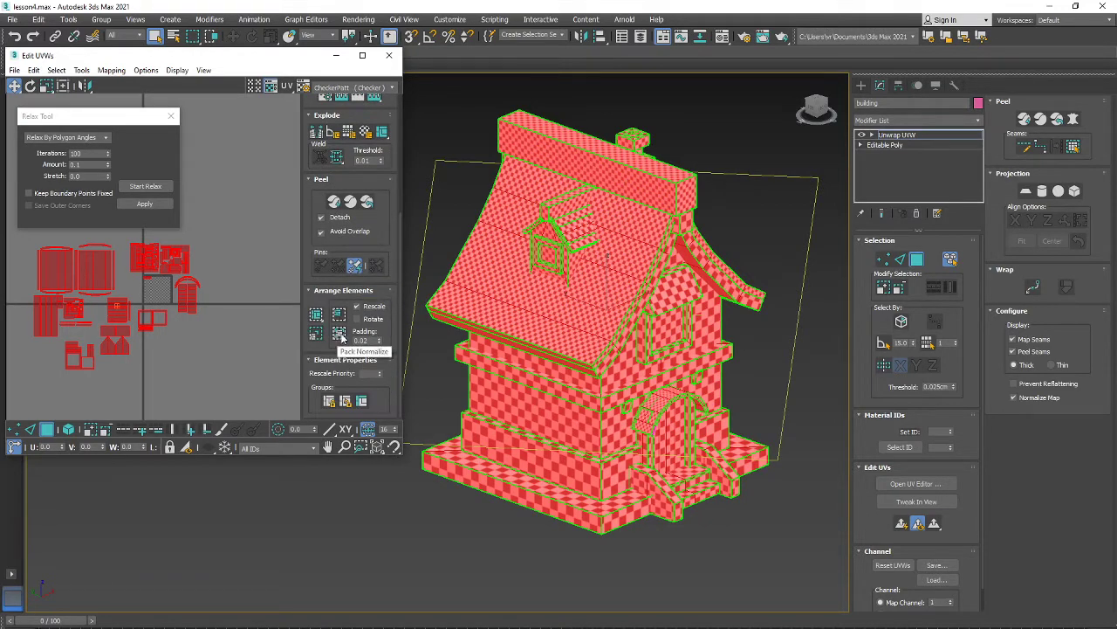
{"action": "left_click", "coordinate": [342, 335]}
{"action": "left_click", "coordinate": [231, 278]}
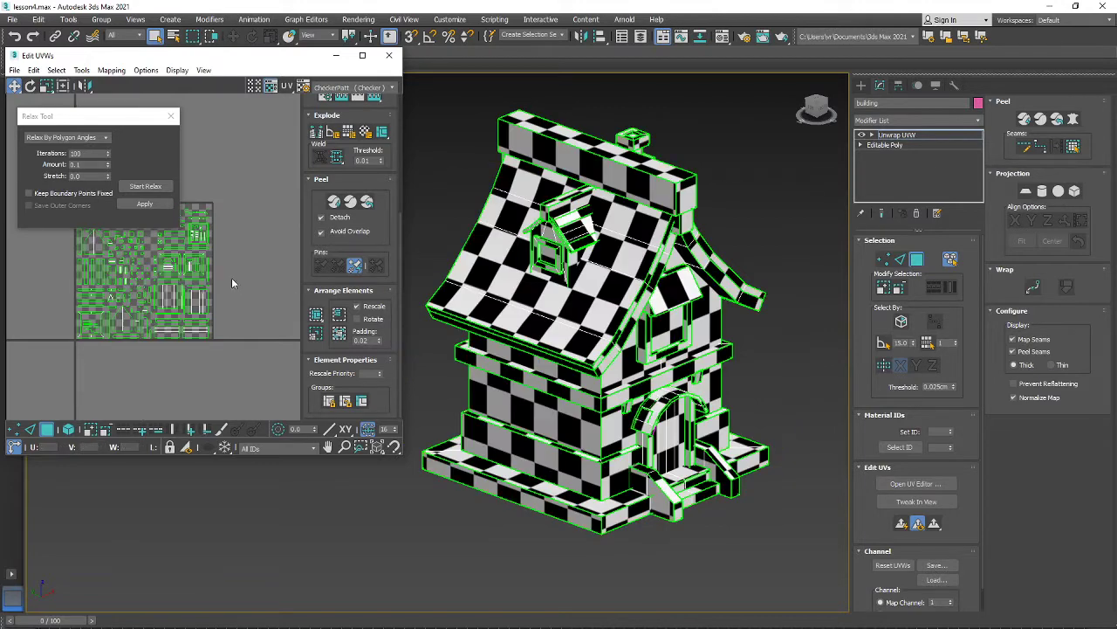
- Examine the spacing of the packed shells and locate the small square ones on the building
{"action": "scroll", "coordinate": [166, 318], "scroll_direction": "up", "scroll_amount": 5}
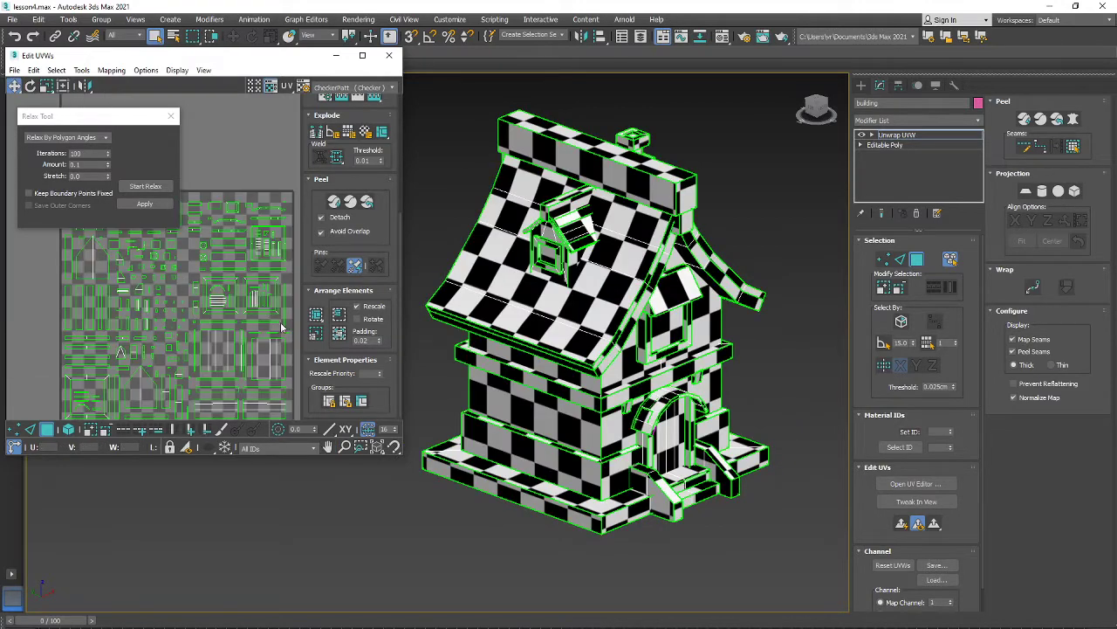
{"action": "middle_click_drag", "start_coordinate": [593, 349], "coordinate": [620, 348], "text": "alt"}
{"action": "scroll", "coordinate": [244, 300], "scroll_direction": "down", "scroll_amount": 3}
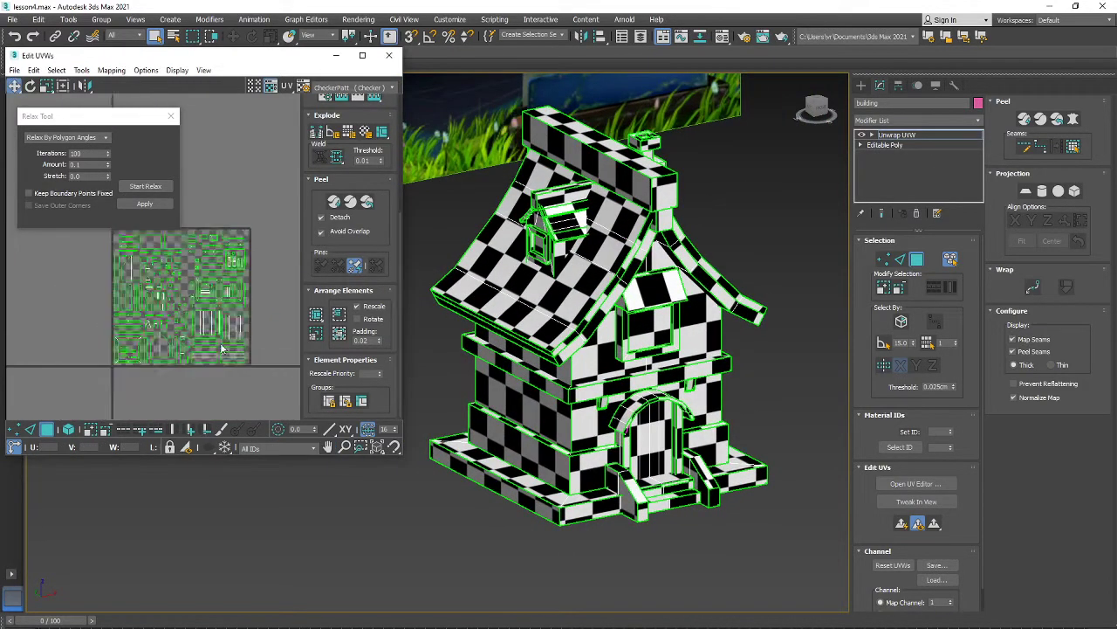
{"action": "scroll", "coordinate": [172, 286], "scroll_direction": "up", "scroll_amount": 8}
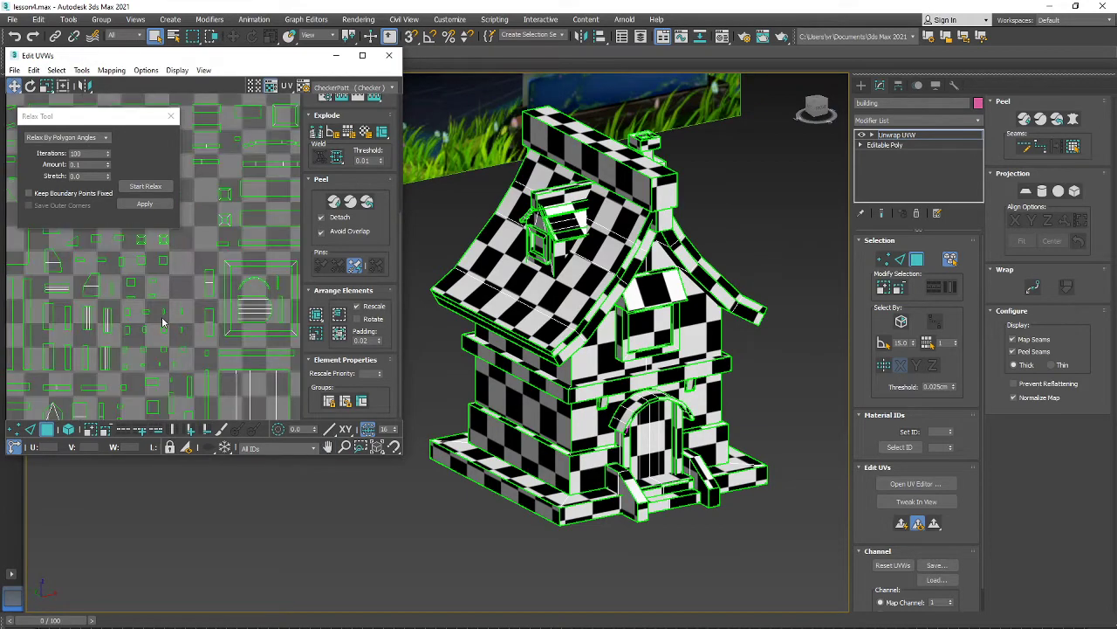
{"action": "left_click_drag", "start_coordinate": [226, 288], "coordinate": [61, 413]}
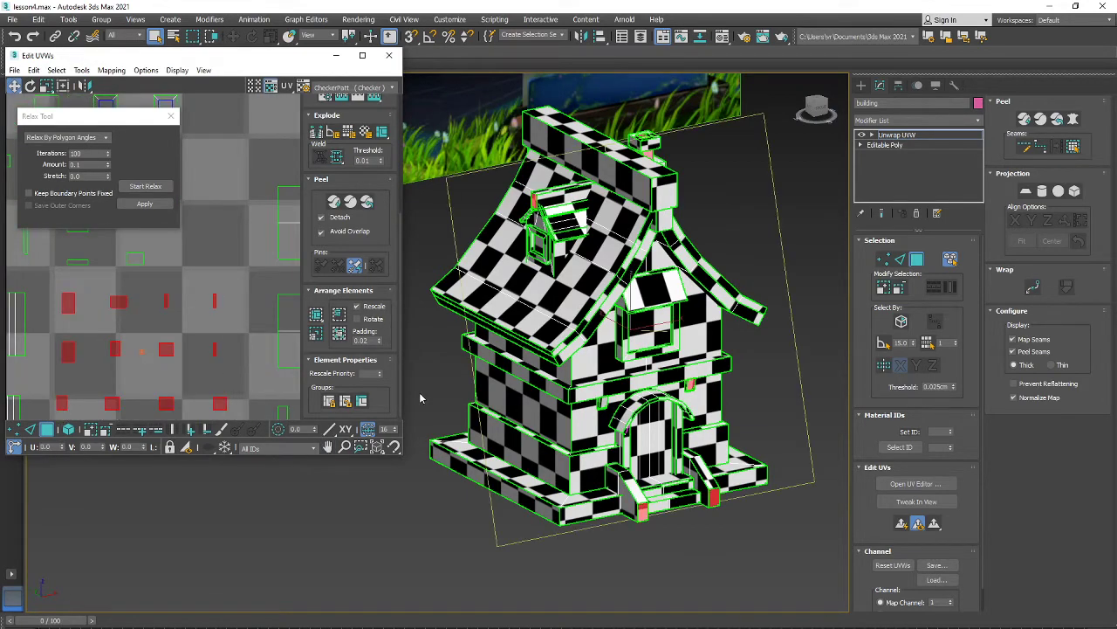
{"action": "middle_click_drag", "start_coordinate": [666, 384], "coordinate": [586, 375], "text": "alt"}
{"action": "scroll", "coordinate": [206, 319], "scroll_direction": "down", "scroll_amount": 6}
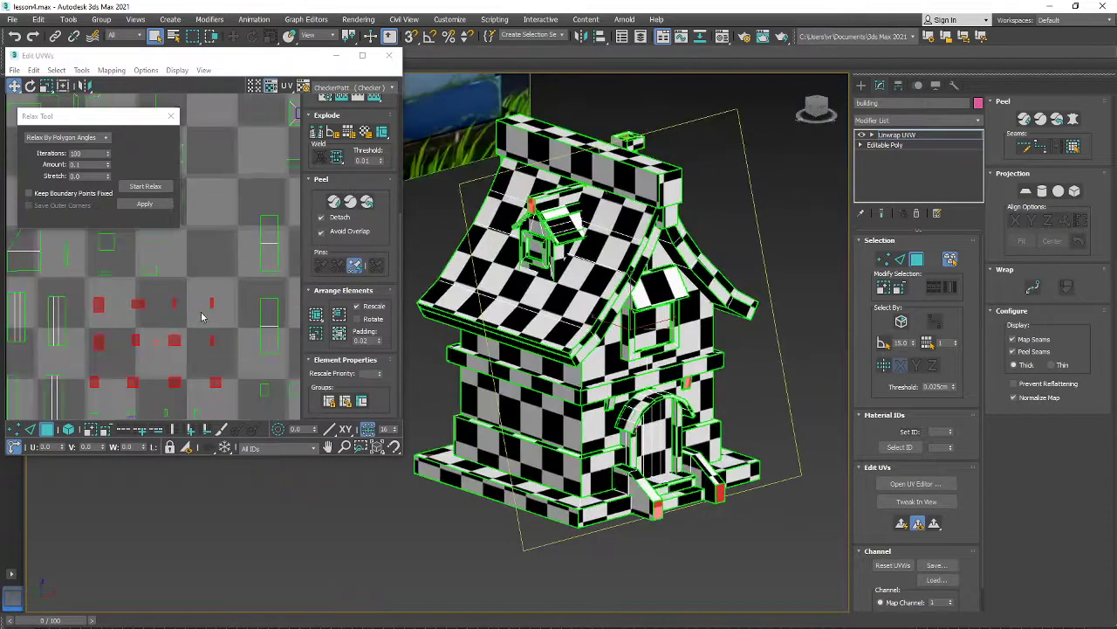
{"action": "scroll", "coordinate": [215, 330], "scroll_direction": "down", "scroll_amount": 4}
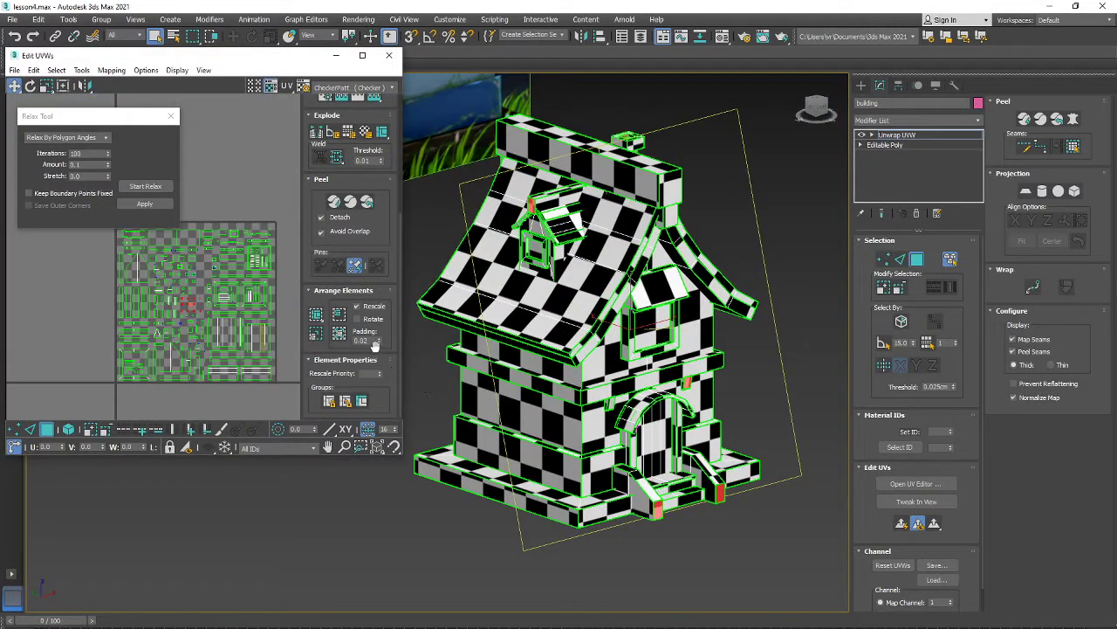
- Set the packing padding to 0.0 and repack the shells with Pack Normalize
{"action": "left_click", "coordinate": [337, 335]}
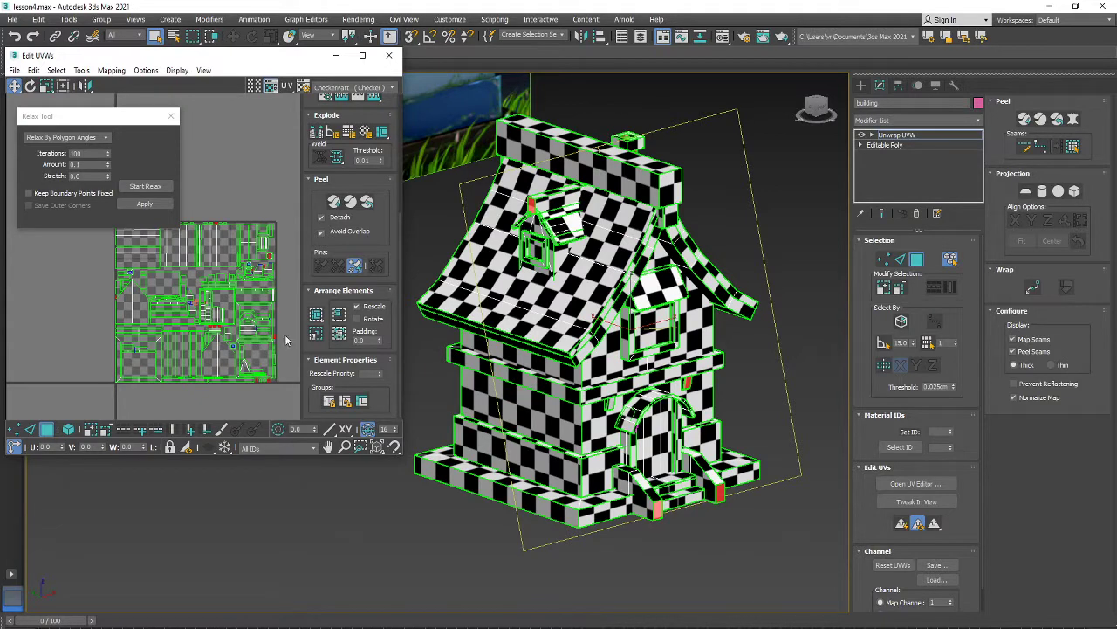
{"action": "left_click", "coordinate": [286, 341]}
{"action": "scroll", "coordinate": [267, 335], "scroll_direction": "up", "scroll_amount": 3}
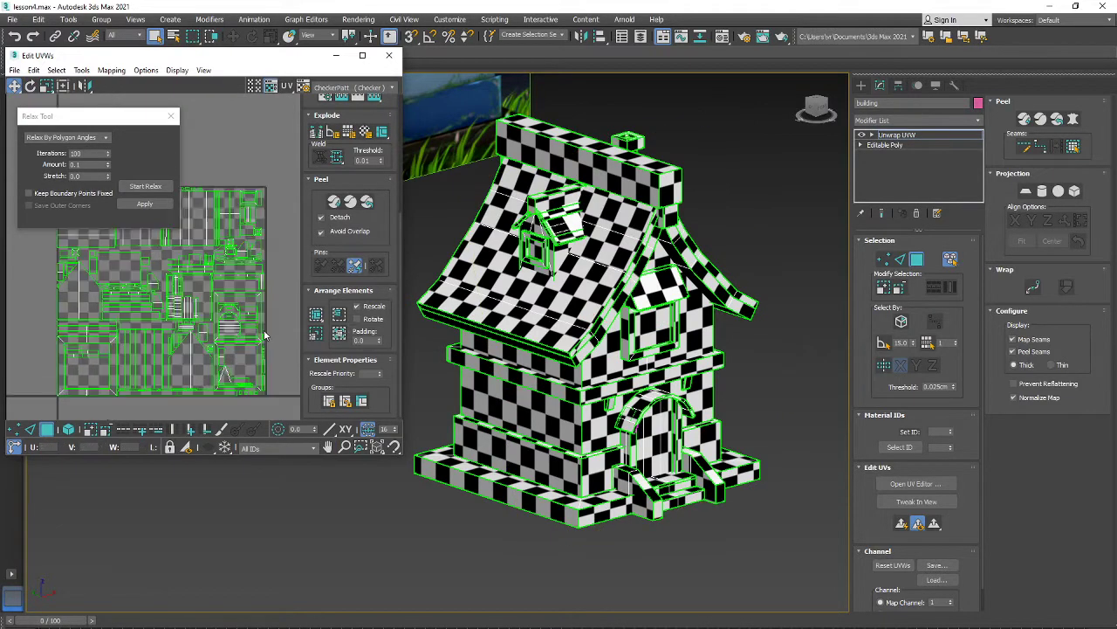
- Move the Relax Tool dialog clear of the UV layout and view the whole packed tile
{"action": "scroll", "coordinate": [206, 333], "scroll_direction": "down", "scroll_amount": 4}
{"action": "middle_click_drag", "start_coordinate": [146, 319], "coordinate": [143, 352]}
{"action": "scroll", "coordinate": [141, 351], "scroll_direction": "up", "scroll_amount": 1}
{"action": "scroll", "coordinate": [131, 314], "scroll_direction": "up", "scroll_amount": 8}
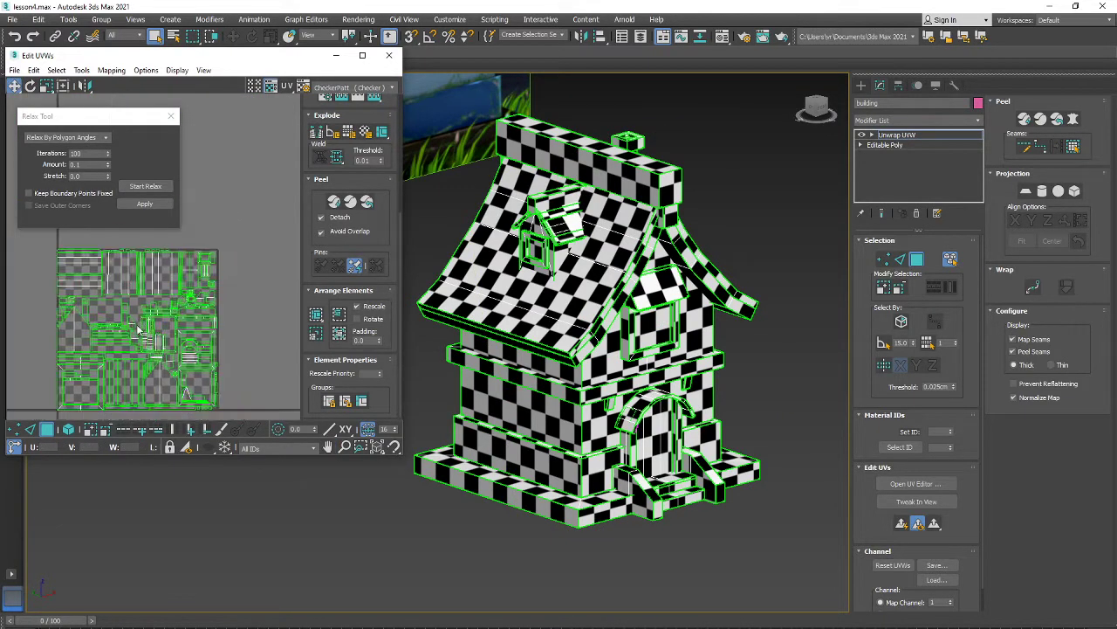
{"action": "scroll", "coordinate": [149, 316], "scroll_direction": "down", "scroll_amount": 8}
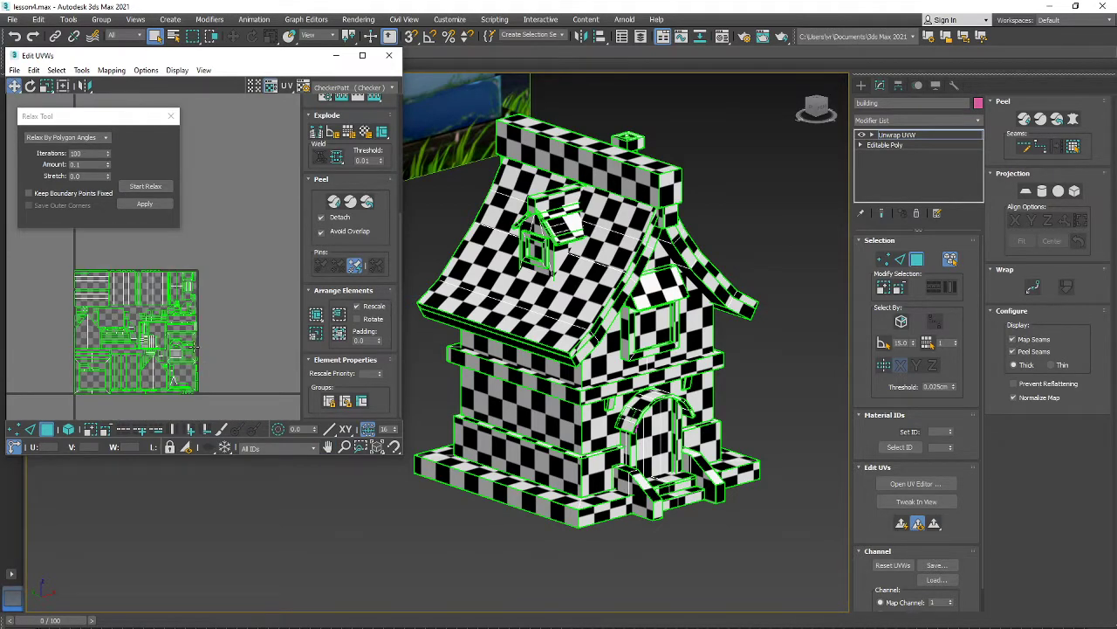
{"action": "scroll", "coordinate": [214, 331], "scroll_direction": "up", "scroll_amount": 2}
{"action": "left_click_drag", "start_coordinate": [111, 123], "coordinate": [439, 56]}
{"action": "scroll", "coordinate": [234, 210], "scroll_direction": "up", "scroll_amount": 2}
{"action": "middle_click_drag", "start_coordinate": [234, 210], "coordinate": [255, 249]}
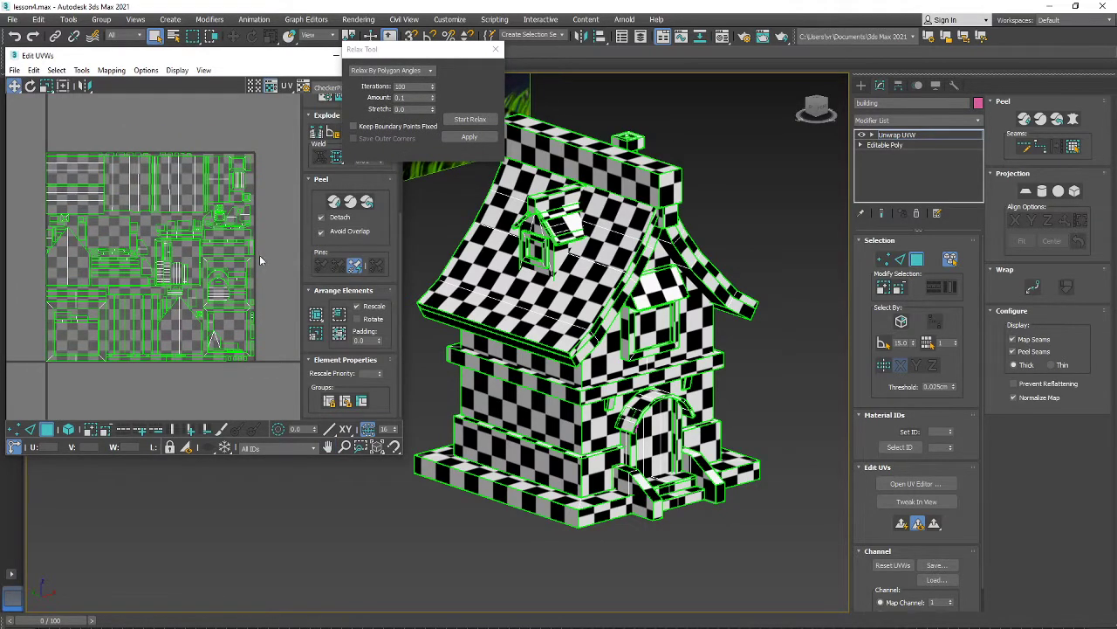
- Examine the packed shells across the UV tile up close, with the checker background hidden in the UV editor
{"action": "scroll", "coordinate": [261, 210], "scroll_direction": "up", "scroll_amount": 8}
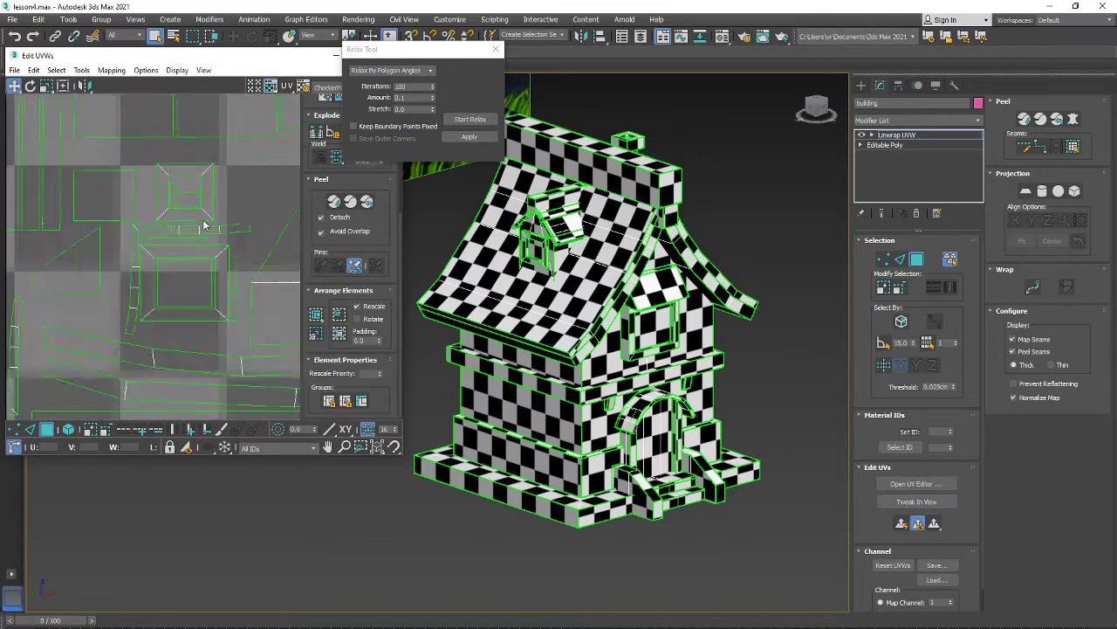
{"action": "scroll", "coordinate": [204, 226], "scroll_direction": "down", "scroll_amount": 10}
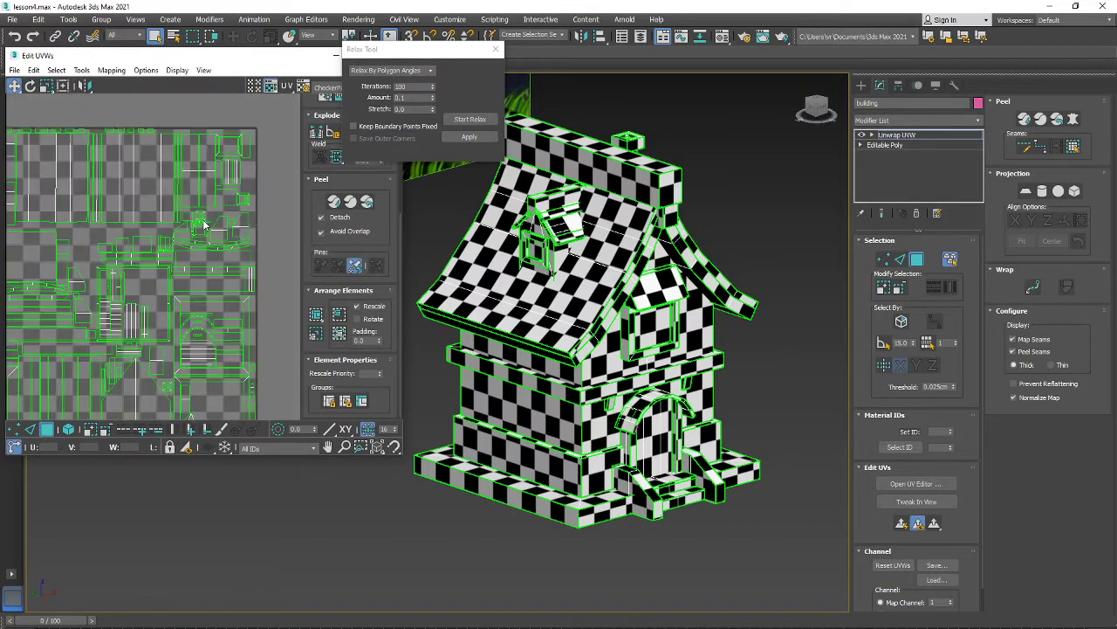
{"action": "middle_click_drag", "start_coordinate": [212, 235], "coordinate": [230, 234]}
{"action": "scroll", "coordinate": [165, 229], "scroll_direction": "up", "scroll_amount": 5}
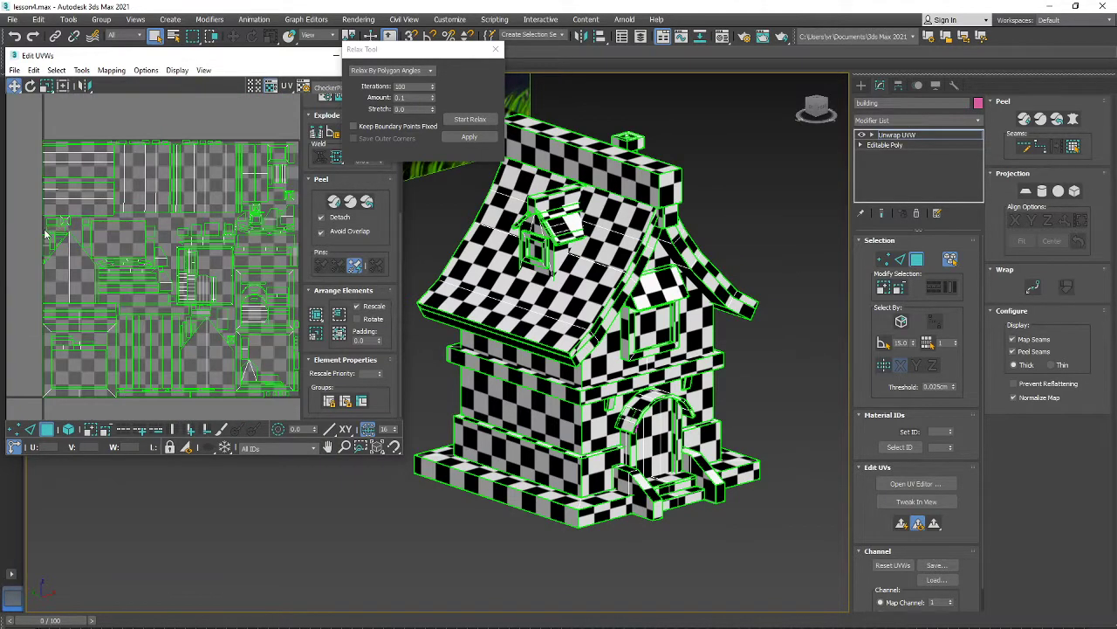
{"action": "mouse_move", "coordinate": [70, 237]}
{"action": "middle_mouse_down"}
{"action": "mouse_move", "coordinate": [83, 219]}
{"action": "mouse_move", "coordinate": [57, 219]}
{"action": "middle_mouse_up"}
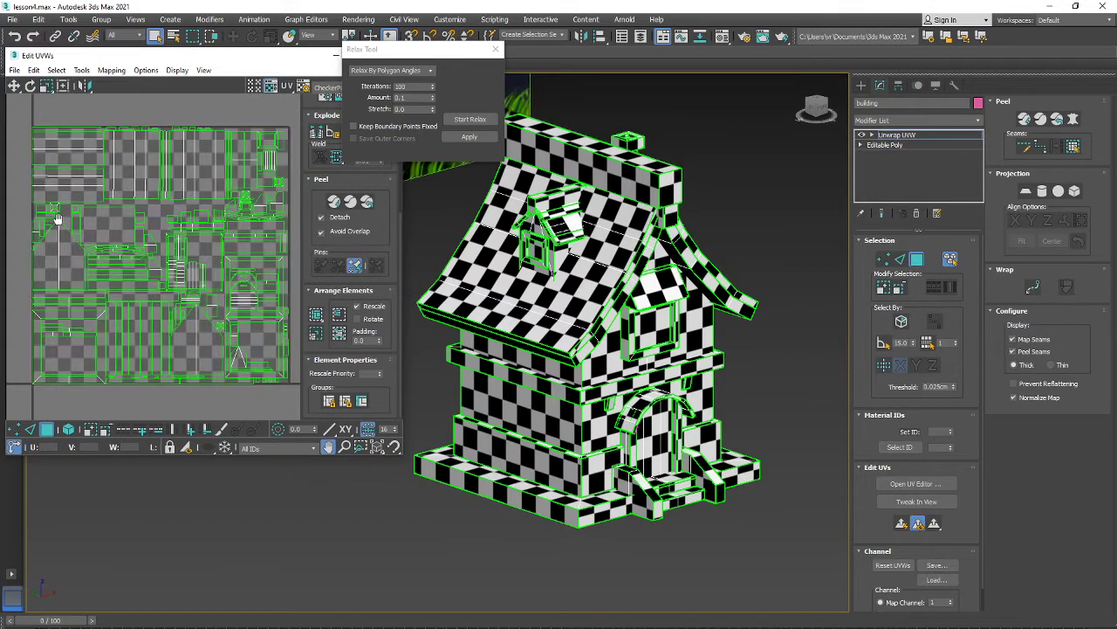
{"action": "middle_click_drag", "start_coordinate": [234, 316], "coordinate": [223, 318]}
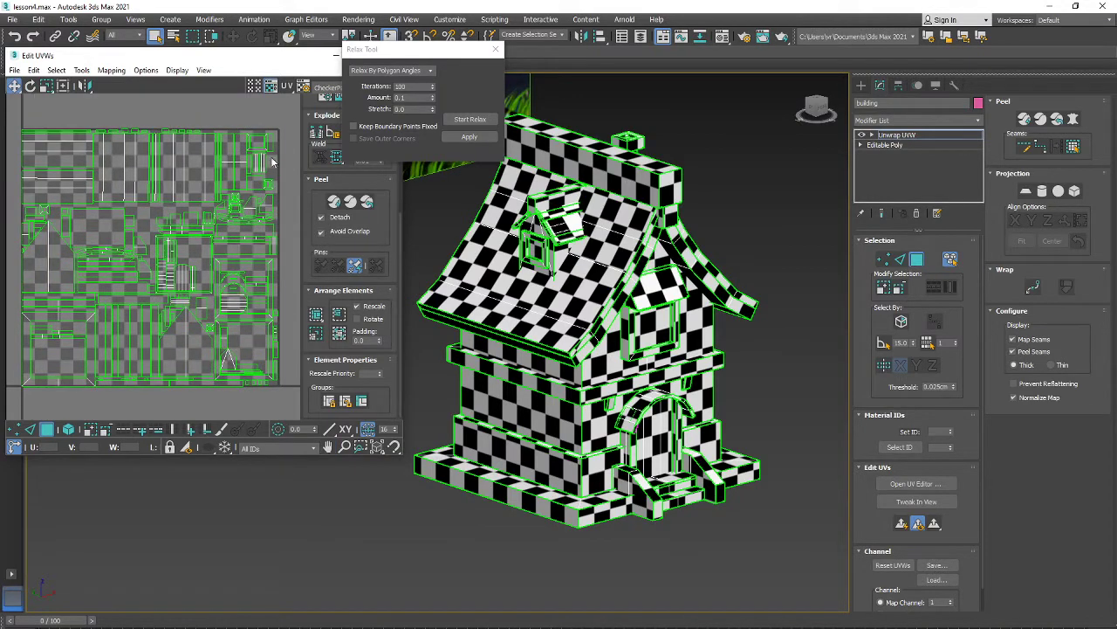
{"action": "scroll", "coordinate": [102, 129], "scroll_direction": "up", "scroll_amount": 8}
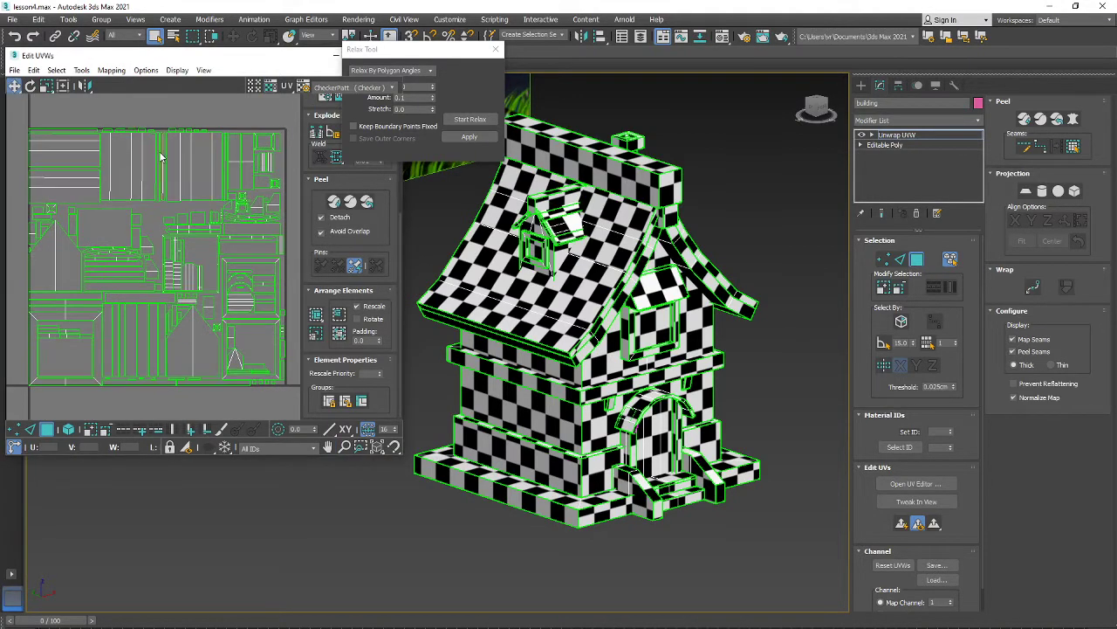
{"action": "scroll", "coordinate": [81, 140], "scroll_direction": "down", "scroll_amount": 5}
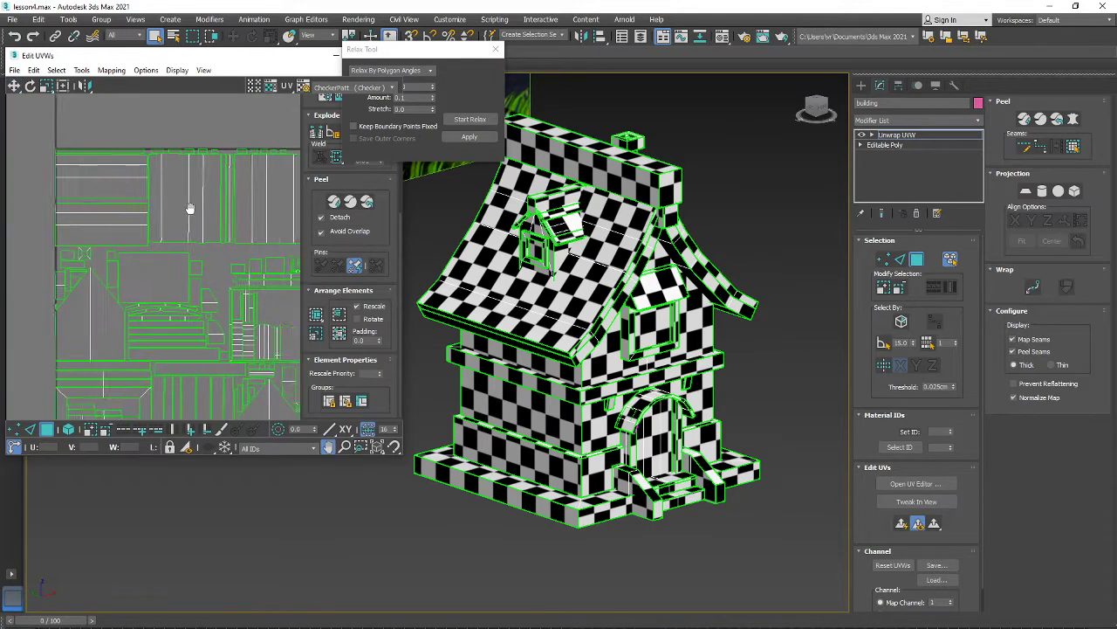
- Select the main roof's shells, including its slopes, undersides and curved gable edges, as whole elements
{"action": "middle_click_drag", "start_coordinate": [103, 233], "coordinate": [118, 239]}
{"action": "left_click", "coordinate": [117, 220]}
{"action": "left_click", "coordinate": [117, 239], "text": "ctrl"}
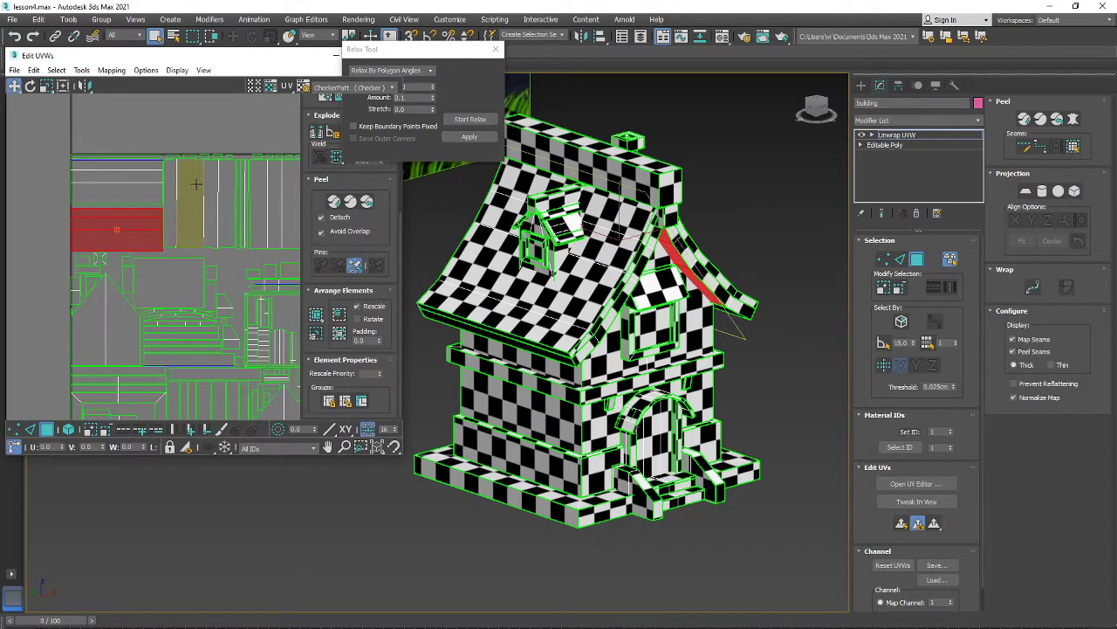
{"action": "left_click", "coordinate": [216, 250]}
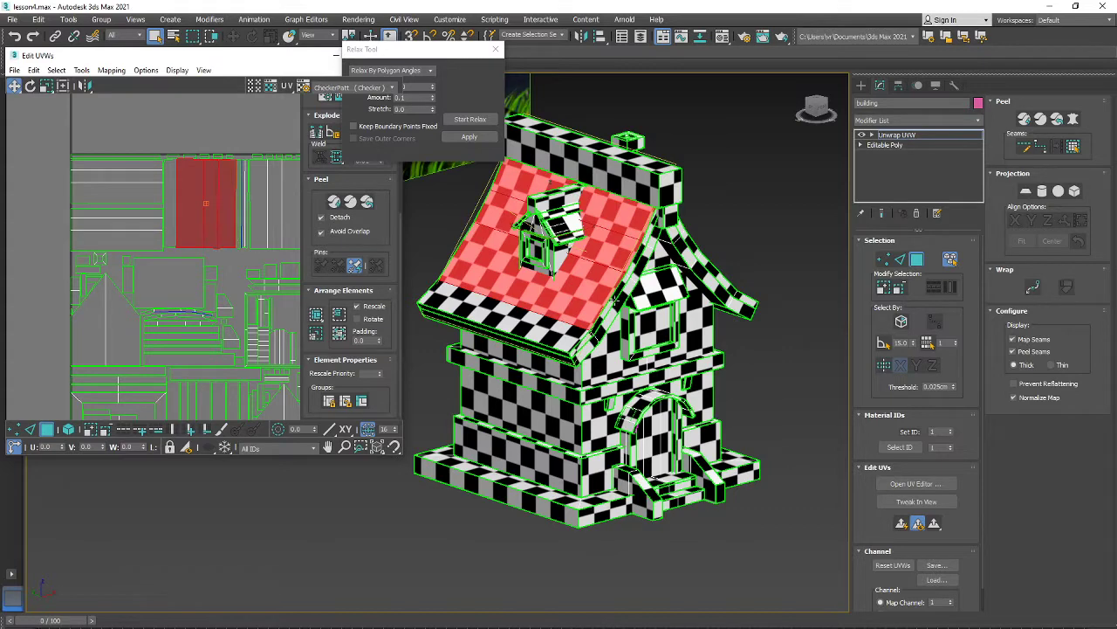
{"action": "scroll", "coordinate": [175, 301], "scroll_direction": "down", "scroll_amount": 4}
{"action": "scroll", "coordinate": [174, 302], "scroll_direction": "up", "scroll_amount": 4}
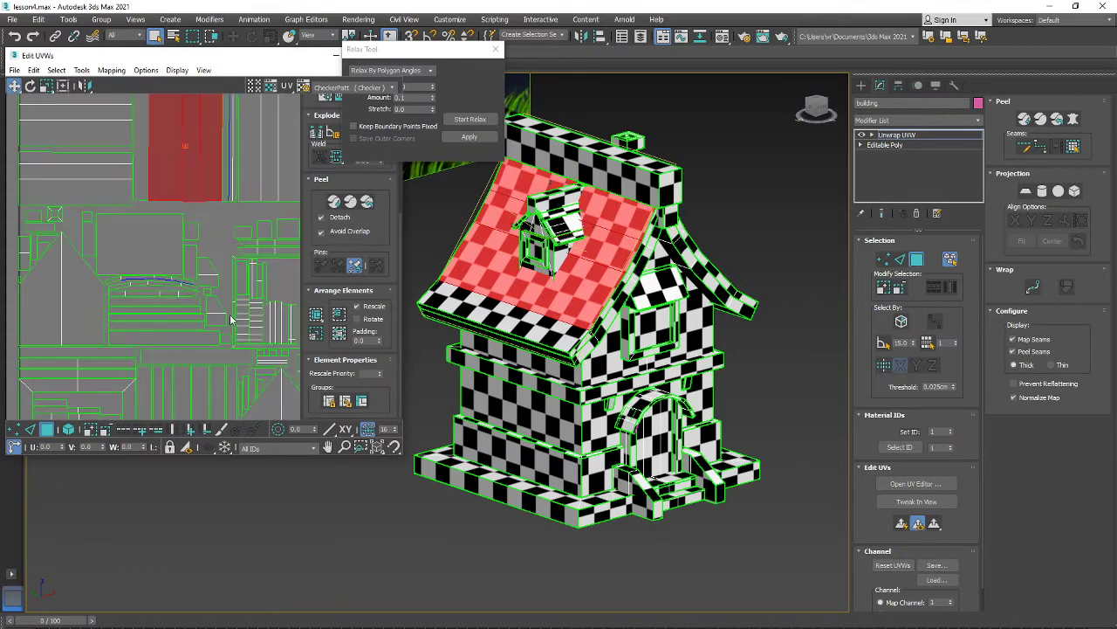
{"action": "scroll", "coordinate": [231, 319], "scroll_direction": "down", "scroll_amount": 4}
{"action": "left_click", "coordinate": [635, 276], "text": "ctrl"}
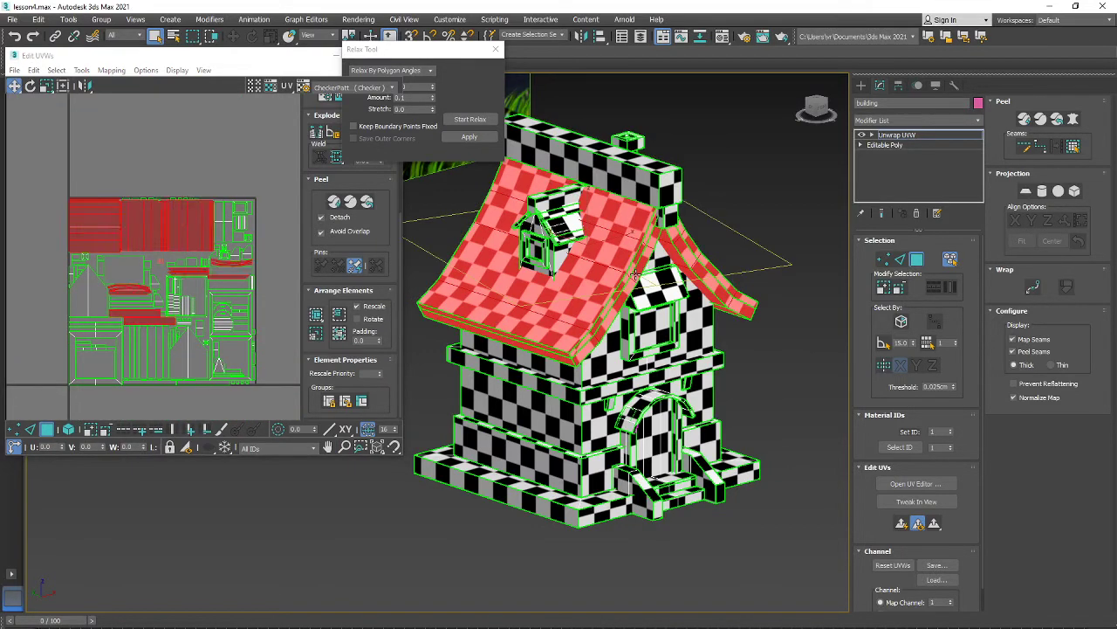
- Check where the main roof's shells lie in the packed UV layout and clear their selection
{"action": "scroll", "coordinate": [210, 272], "scroll_direction": "up", "scroll_amount": 4}
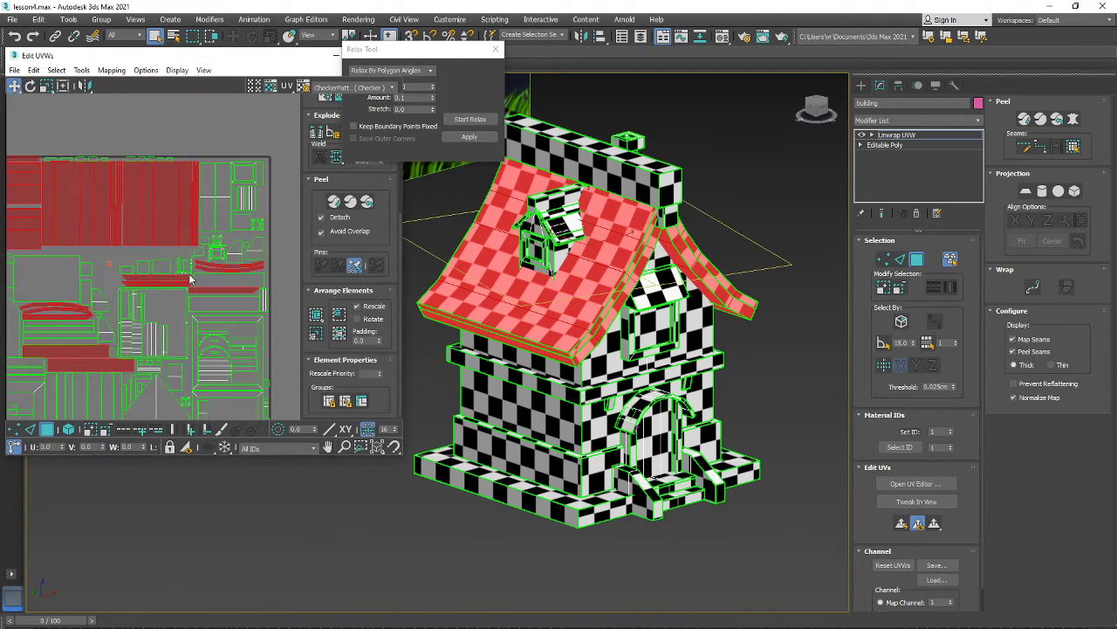
{"action": "scroll", "coordinate": [231, 267], "scroll_direction": "down", "scroll_amount": 5}
{"action": "scroll", "coordinate": [252, 263], "scroll_direction": "up", "scroll_amount": 2}
{"action": "left_click", "coordinate": [252, 262]}
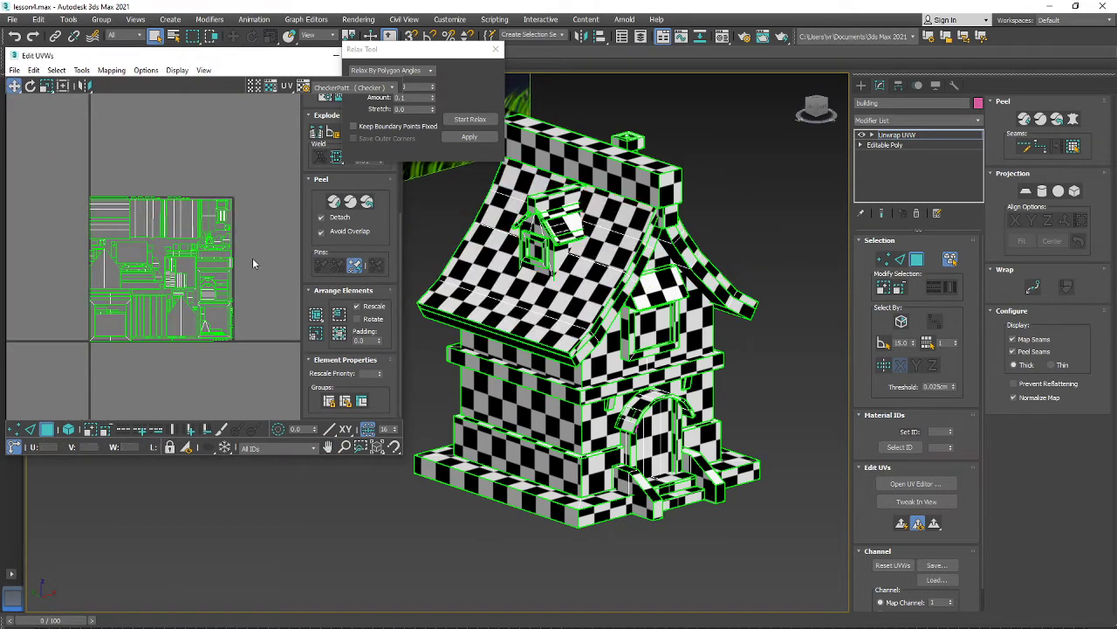
- Select all of the building's shells in the UV tile and inspect the packing and the gaps between them
{"action": "middle_click_drag", "start_coordinate": [183, 323], "coordinate": [192, 341]}
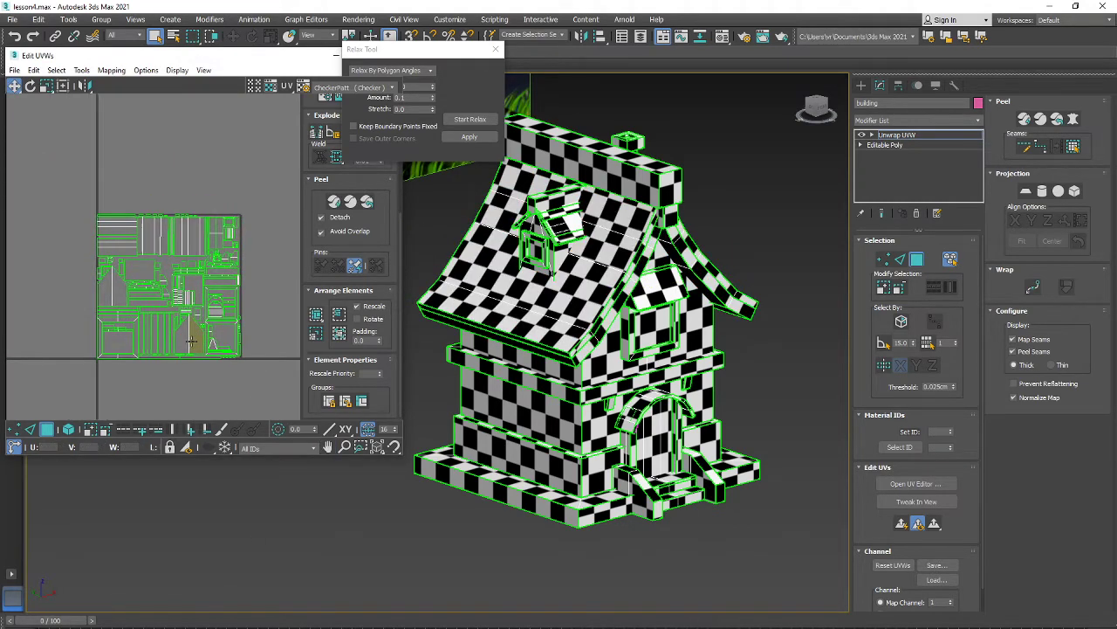
{"action": "left_click_drag", "start_coordinate": [264, 342], "coordinate": [49, 167]}
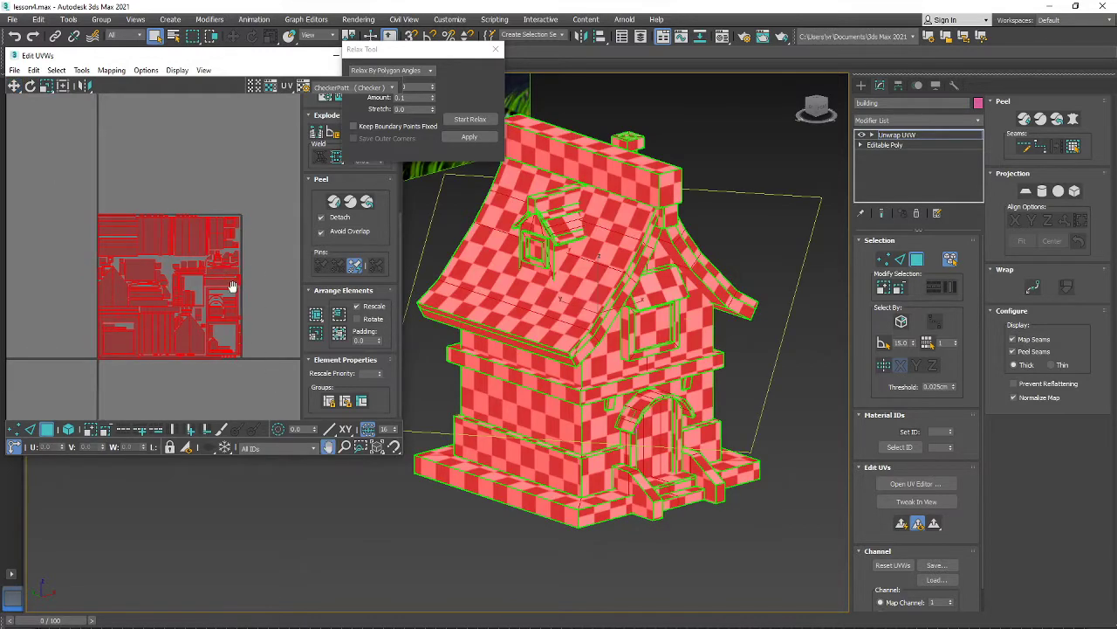
{"action": "middle_click_drag", "start_coordinate": [234, 289], "coordinate": [241, 272]}
{"action": "scroll", "coordinate": [238, 281], "scroll_direction": "up", "scroll_amount": 3}
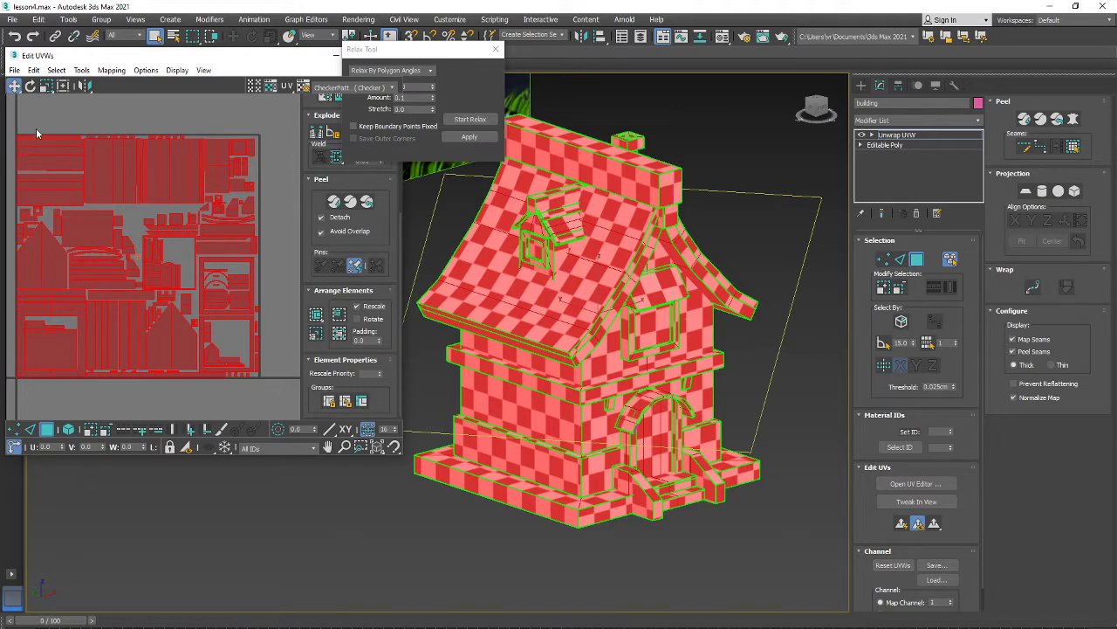
{"action": "middle_click_drag", "start_coordinate": [36, 127], "coordinate": [53, 125]}
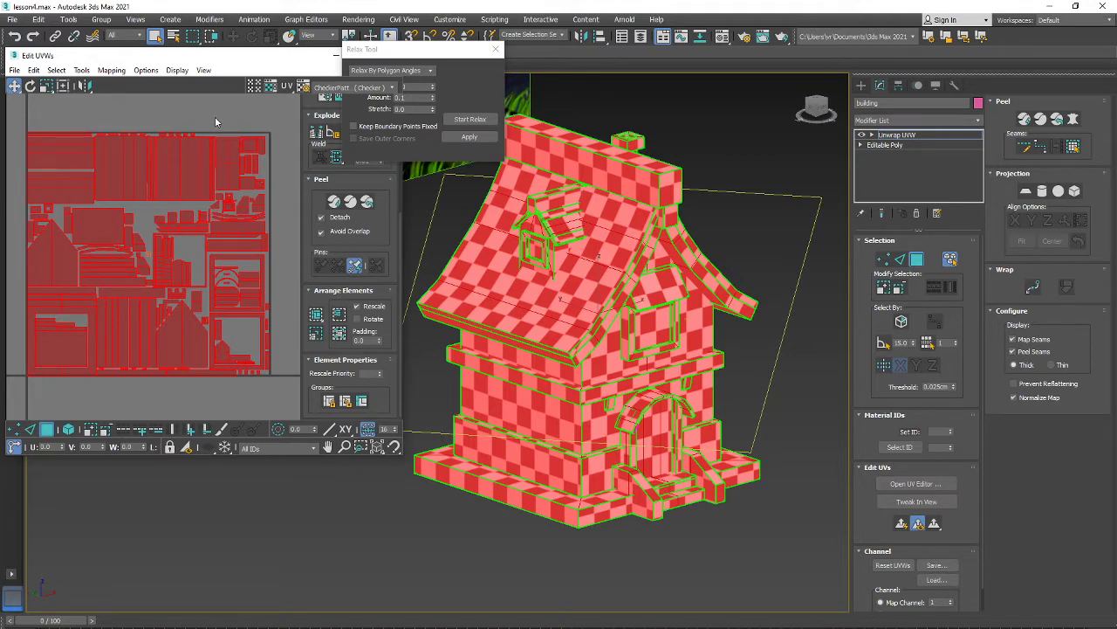
{"action": "scroll", "coordinate": [256, 139], "scroll_direction": "up", "scroll_amount": 6}
{"action": "scroll", "coordinate": [257, 143], "scroll_direction": "down", "scroll_amount": 6}
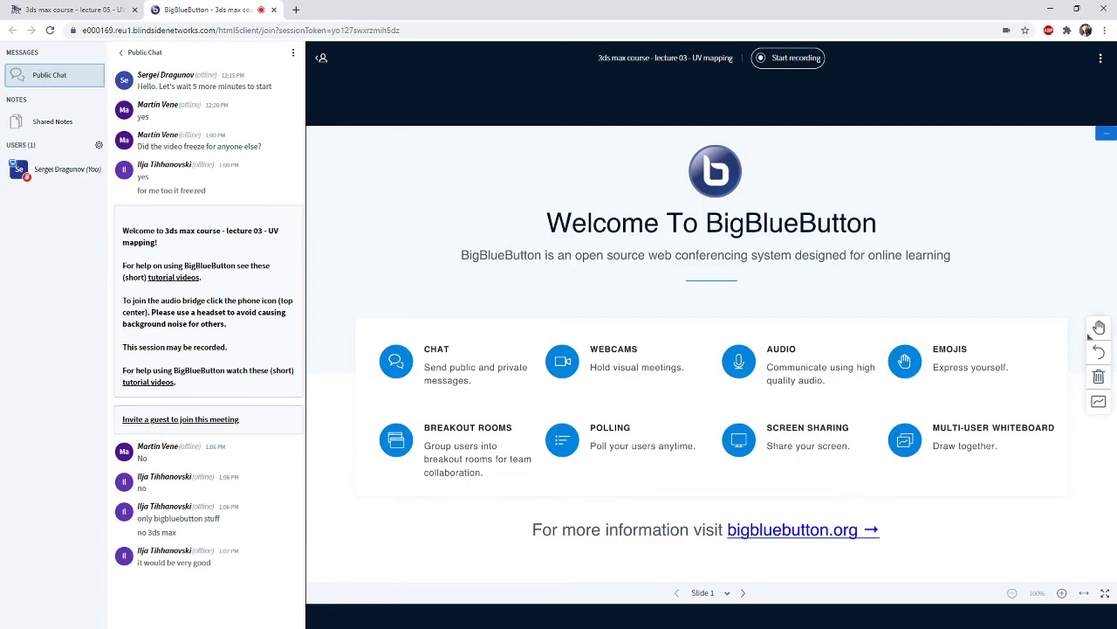
{"action": "left_click", "coordinate": [236, 601]}
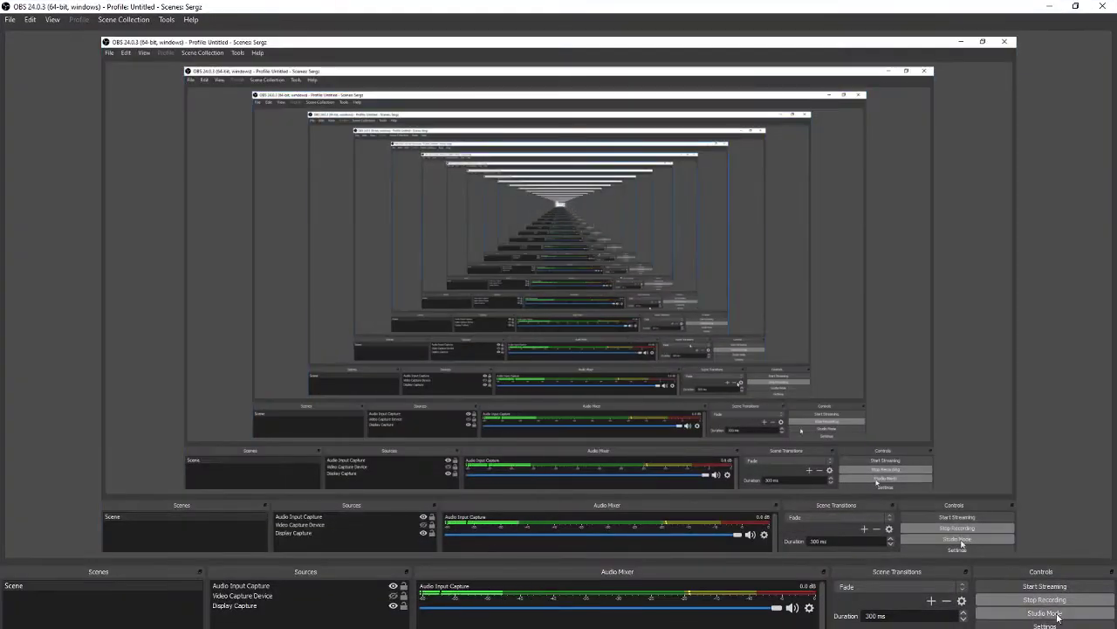